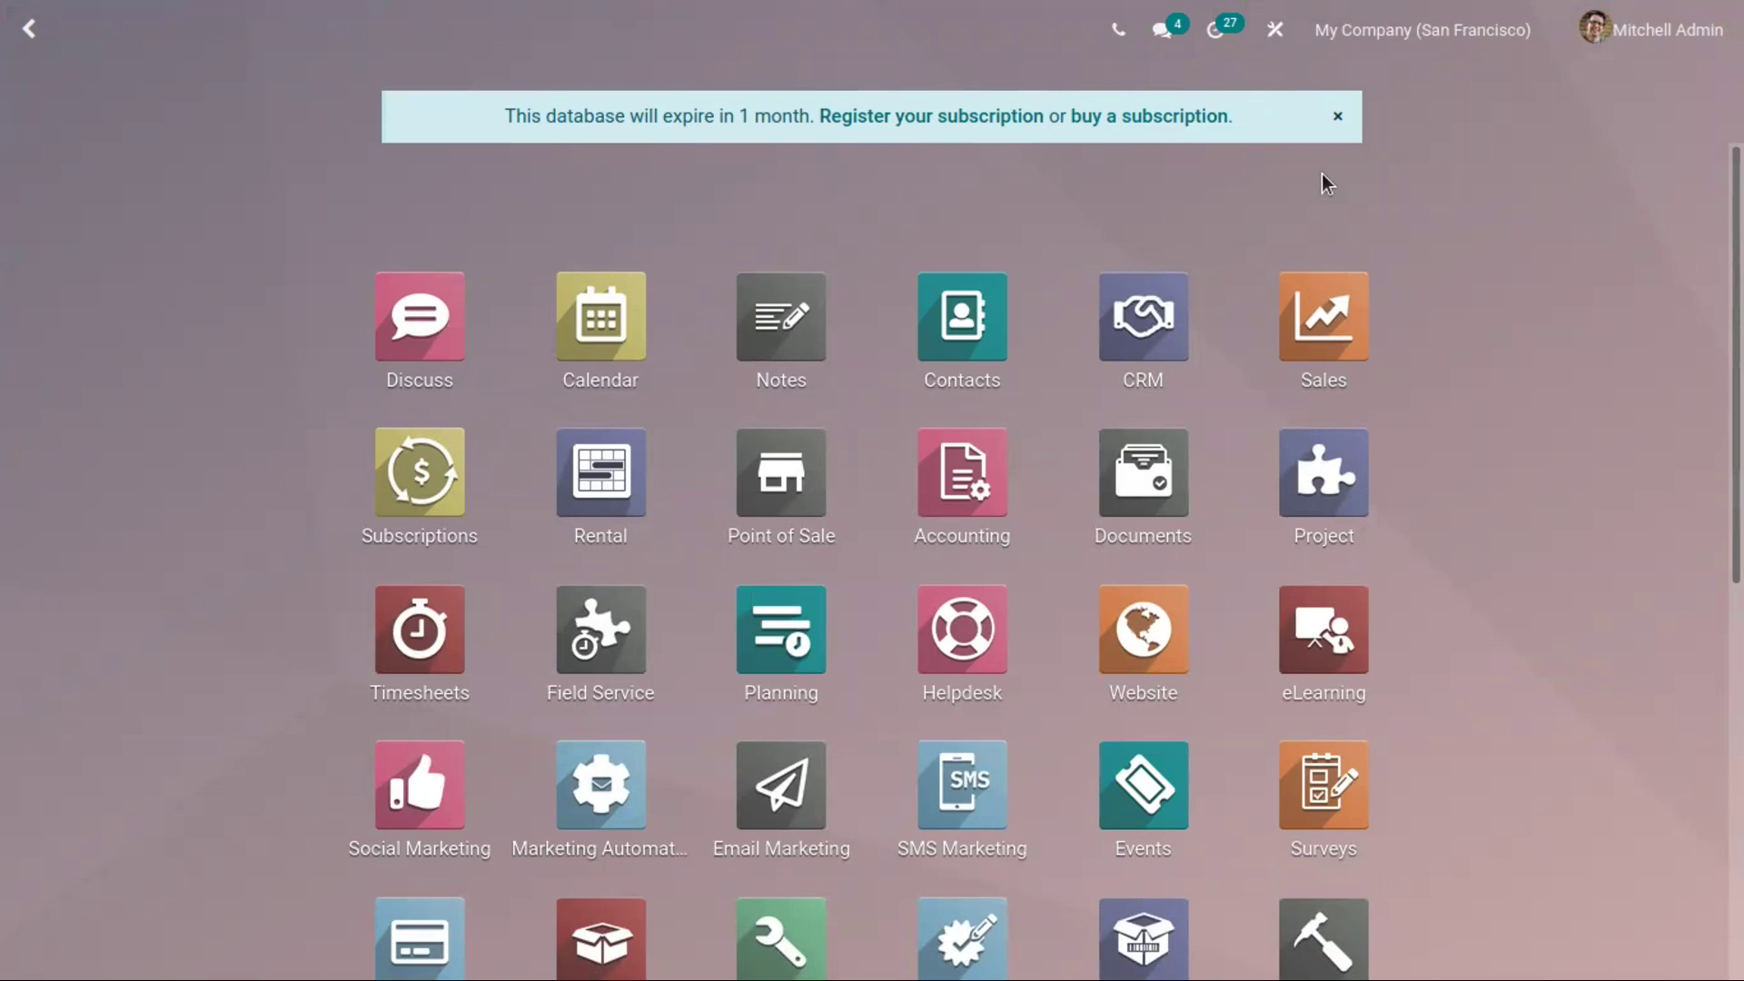
Enable product Variants in the Sales settings and save the change
scroll(1320, 336, down, 7)
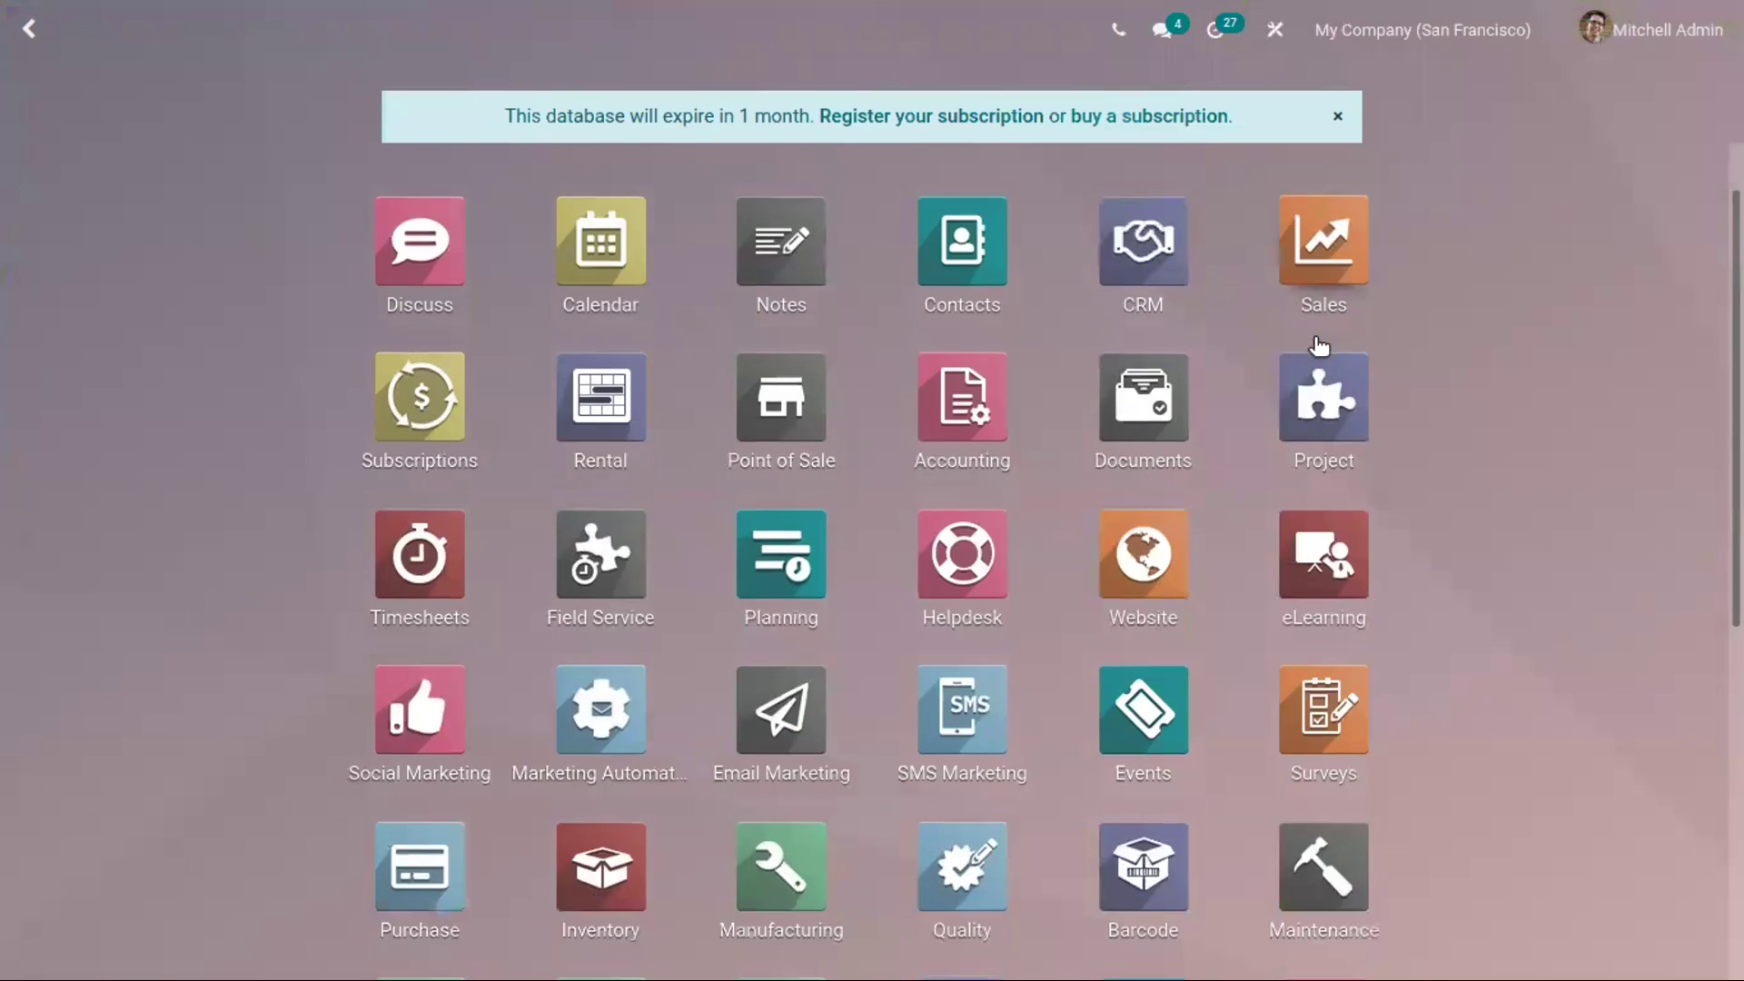
scroll(1178, 578, up, 4)
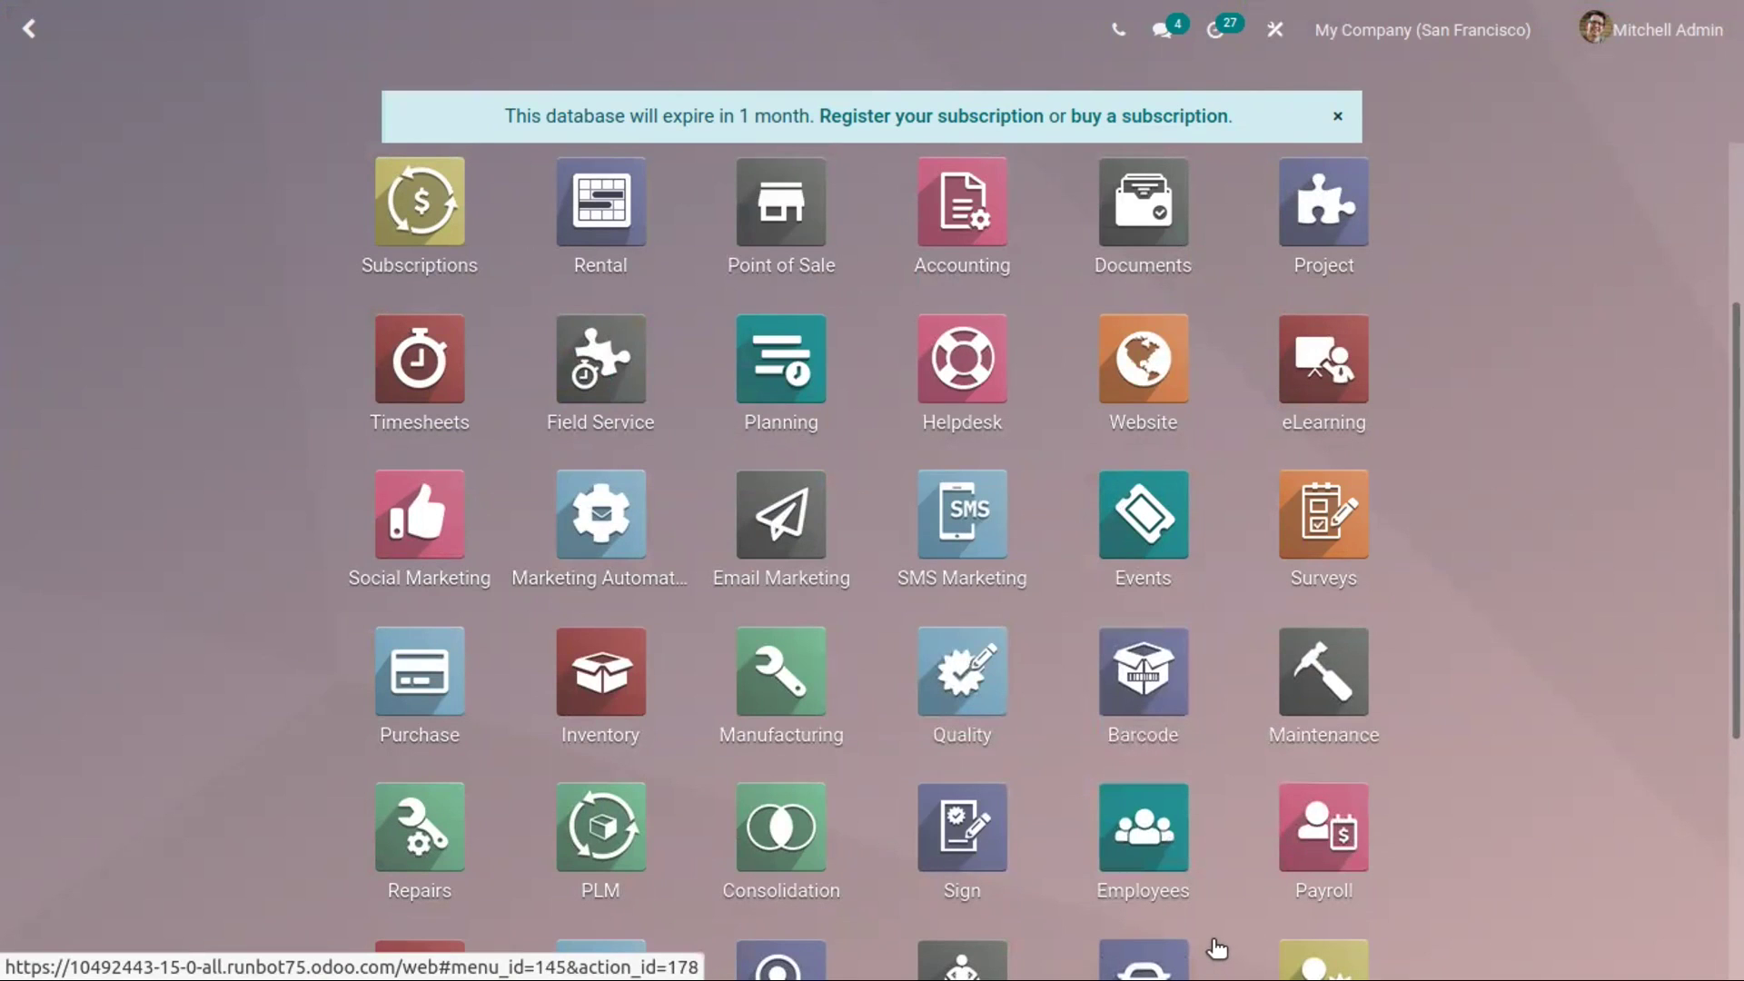
scroll(1229, 673, up, 3)
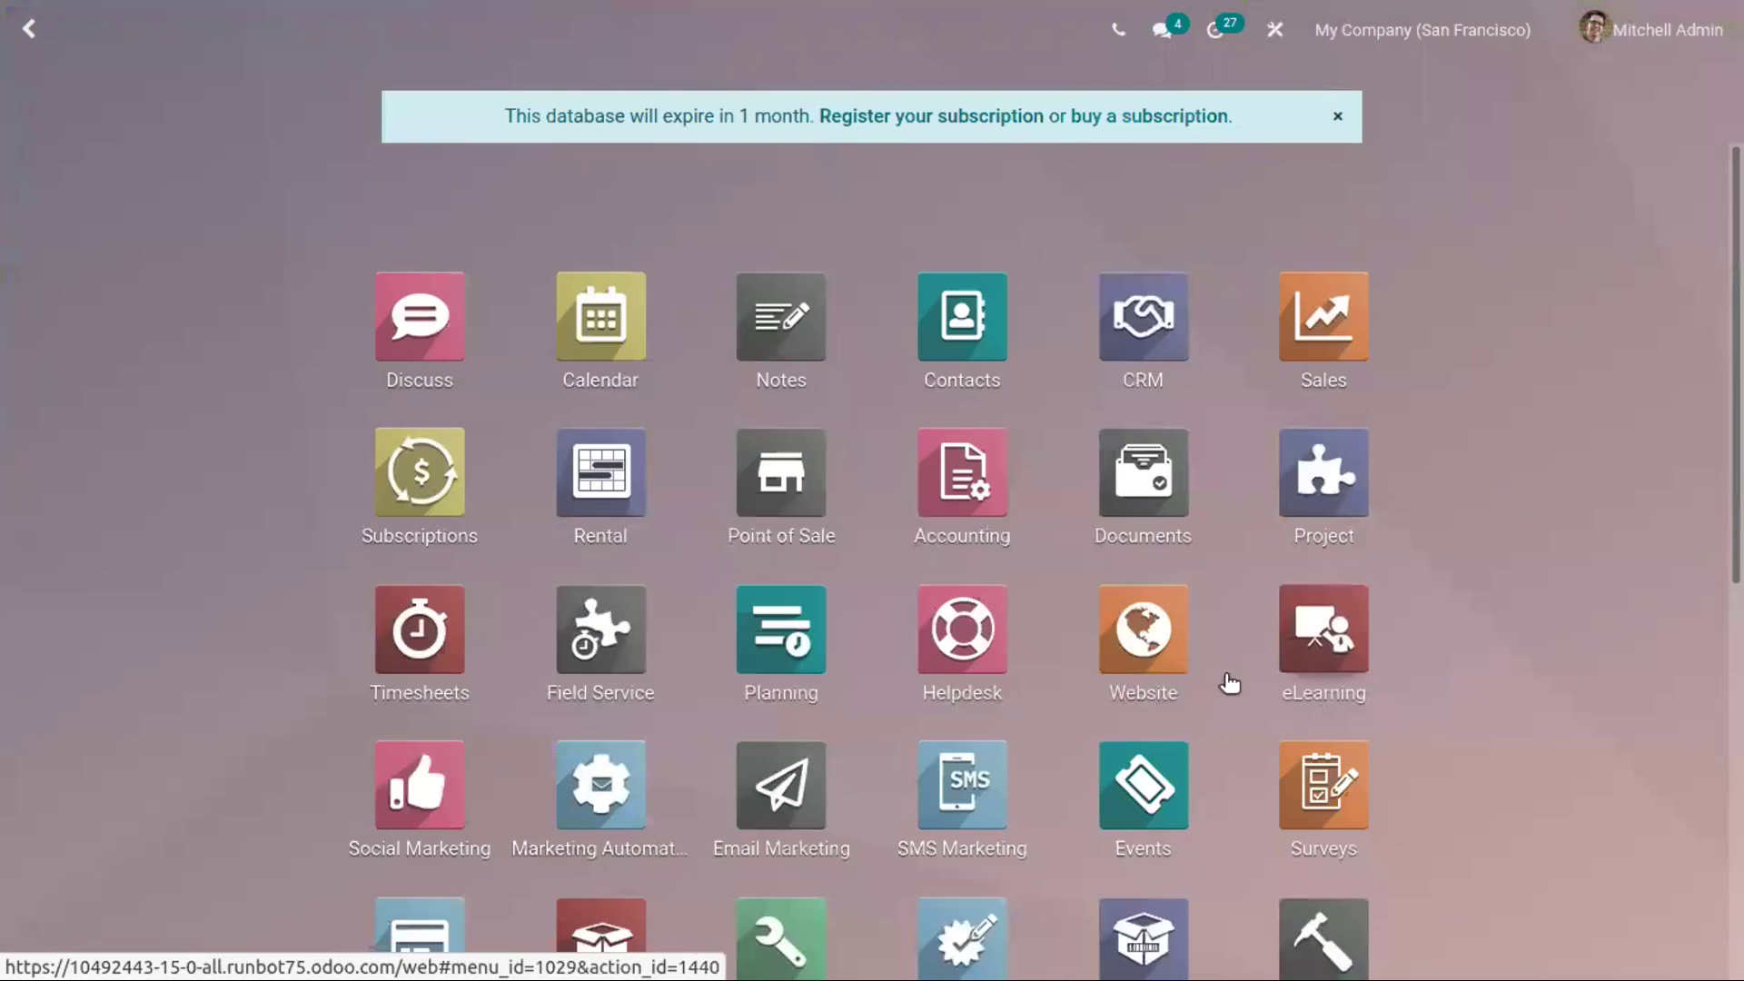
click(1338, 309)
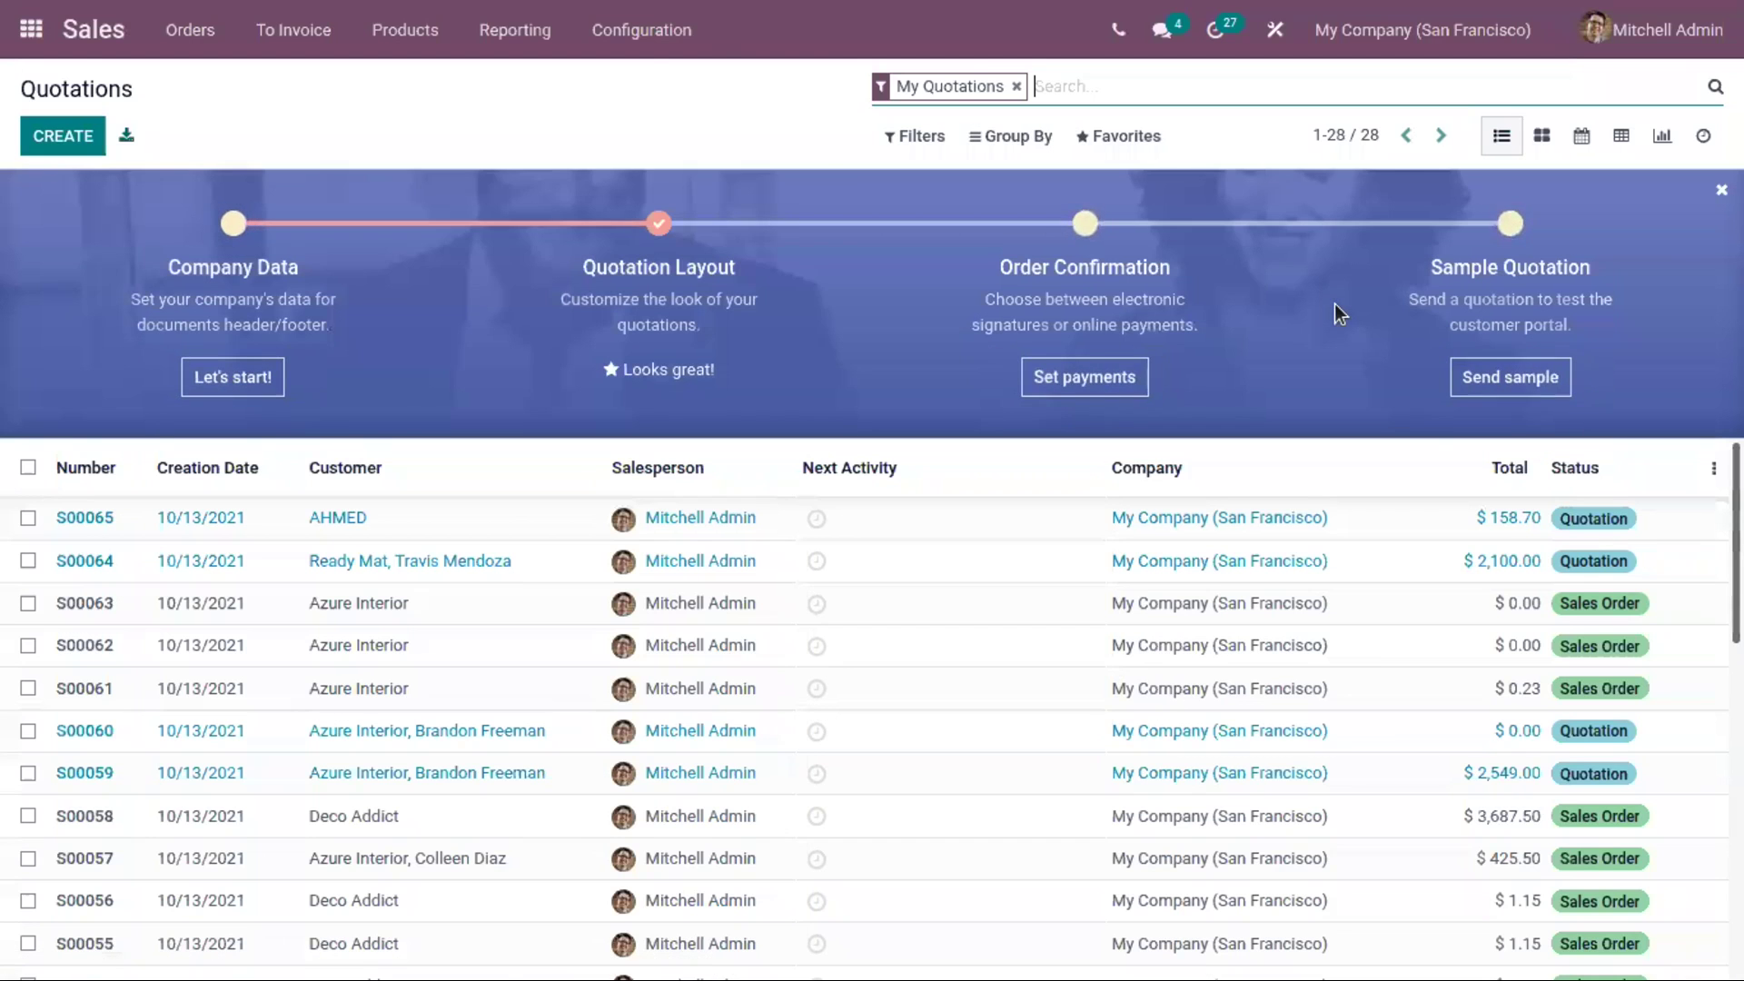
click(642, 30)
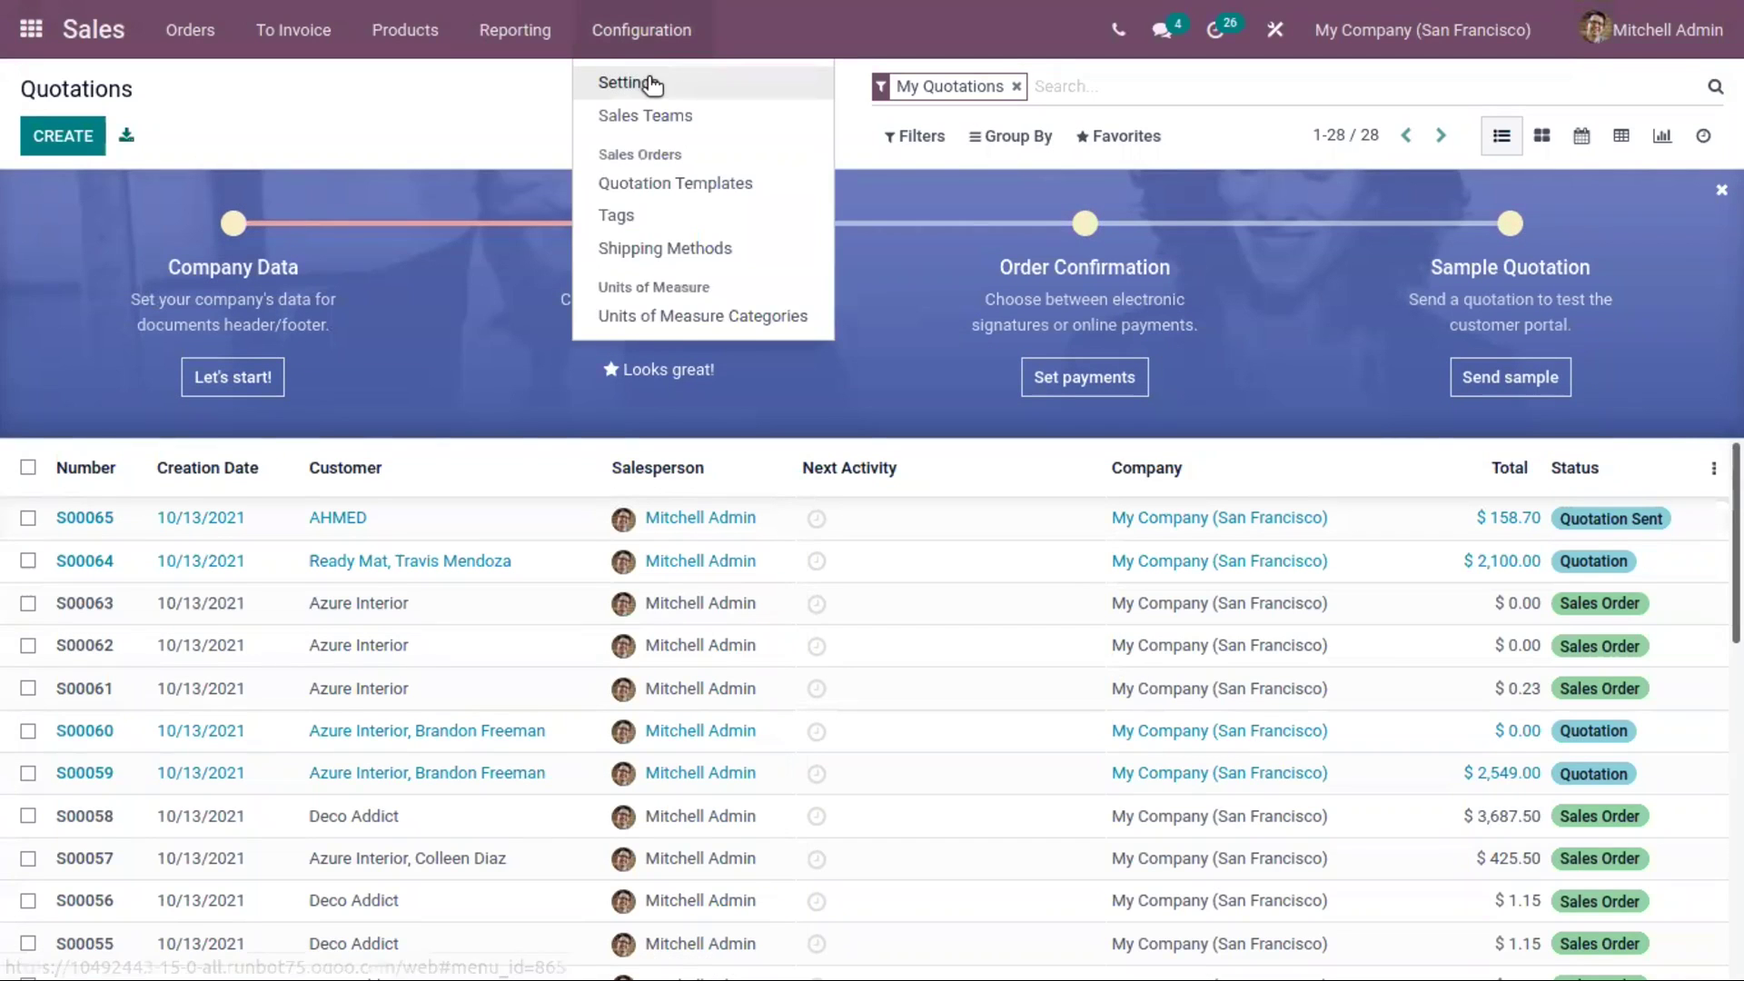
click(651, 84)
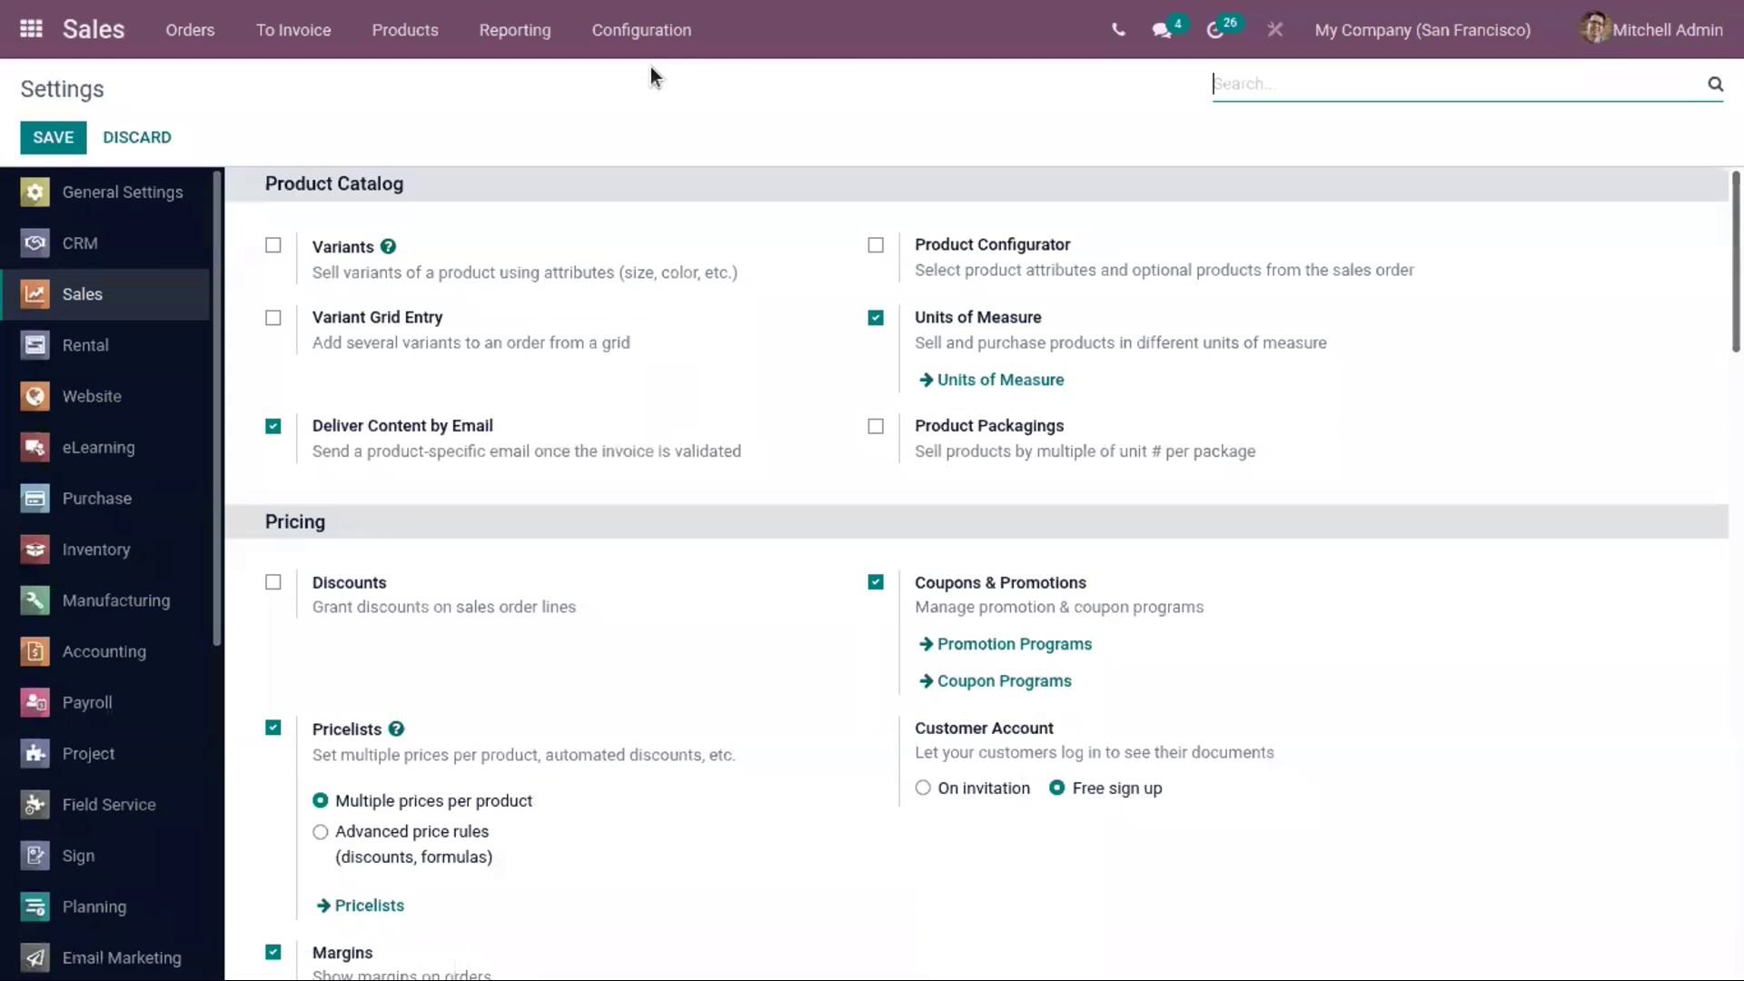
click(275, 242)
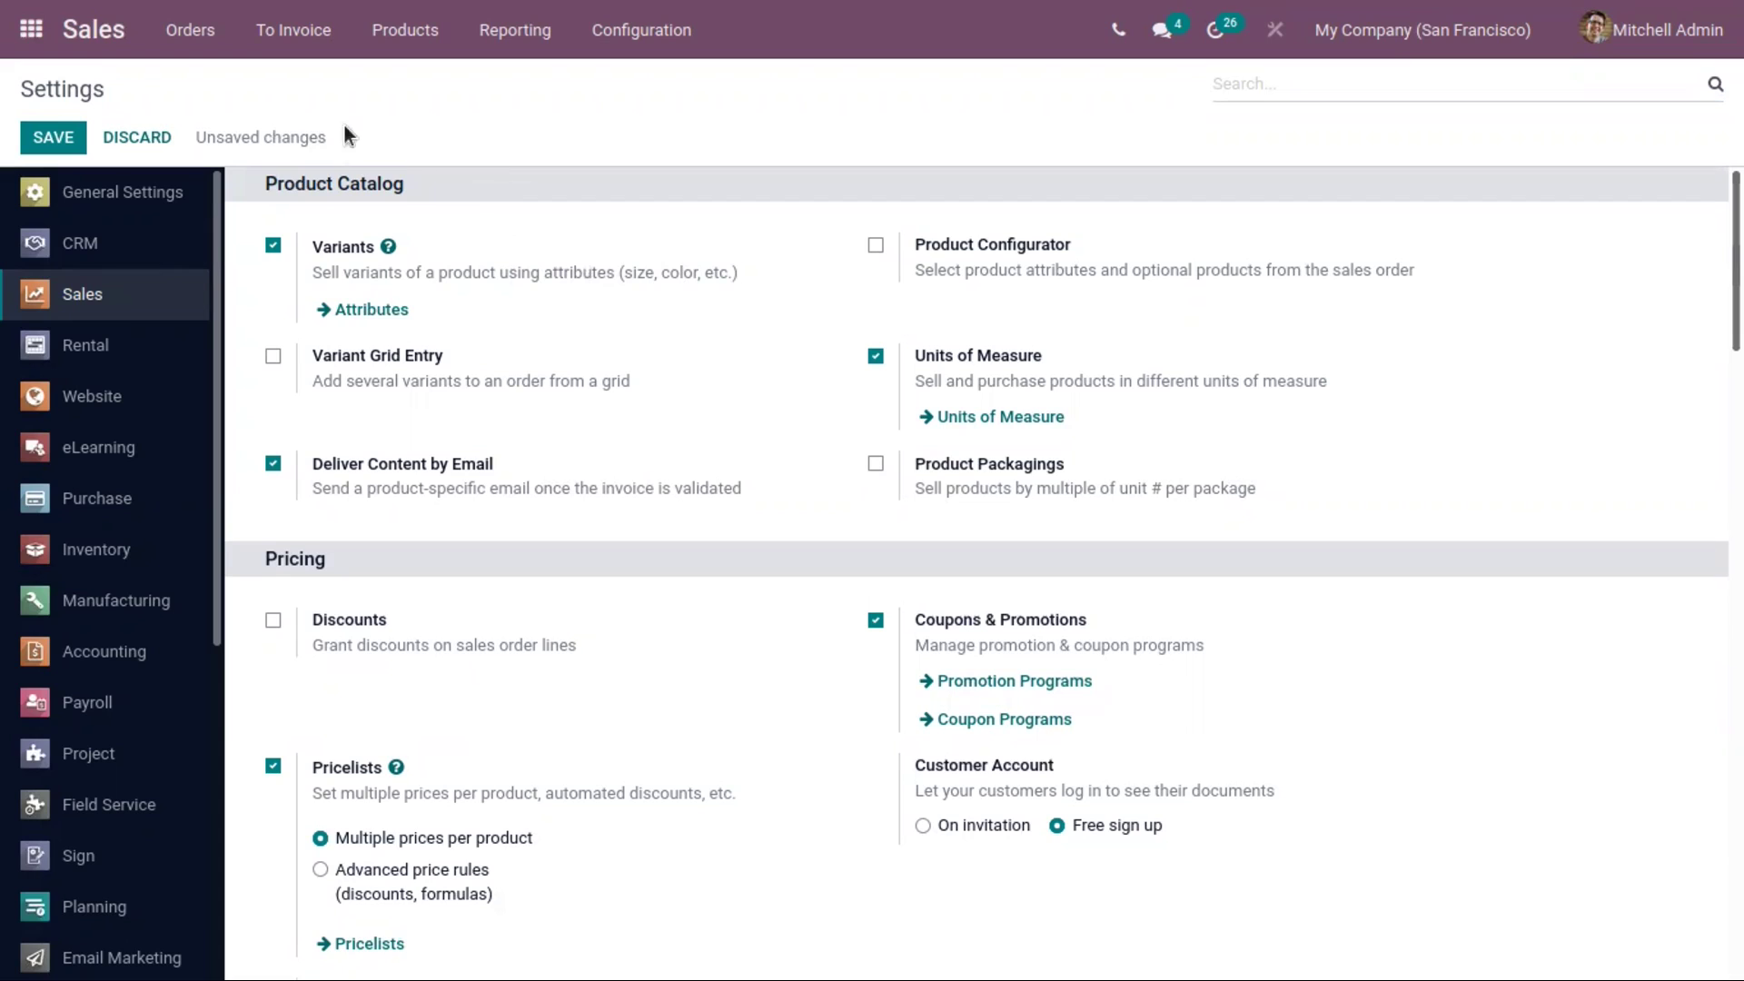
click(49, 134)
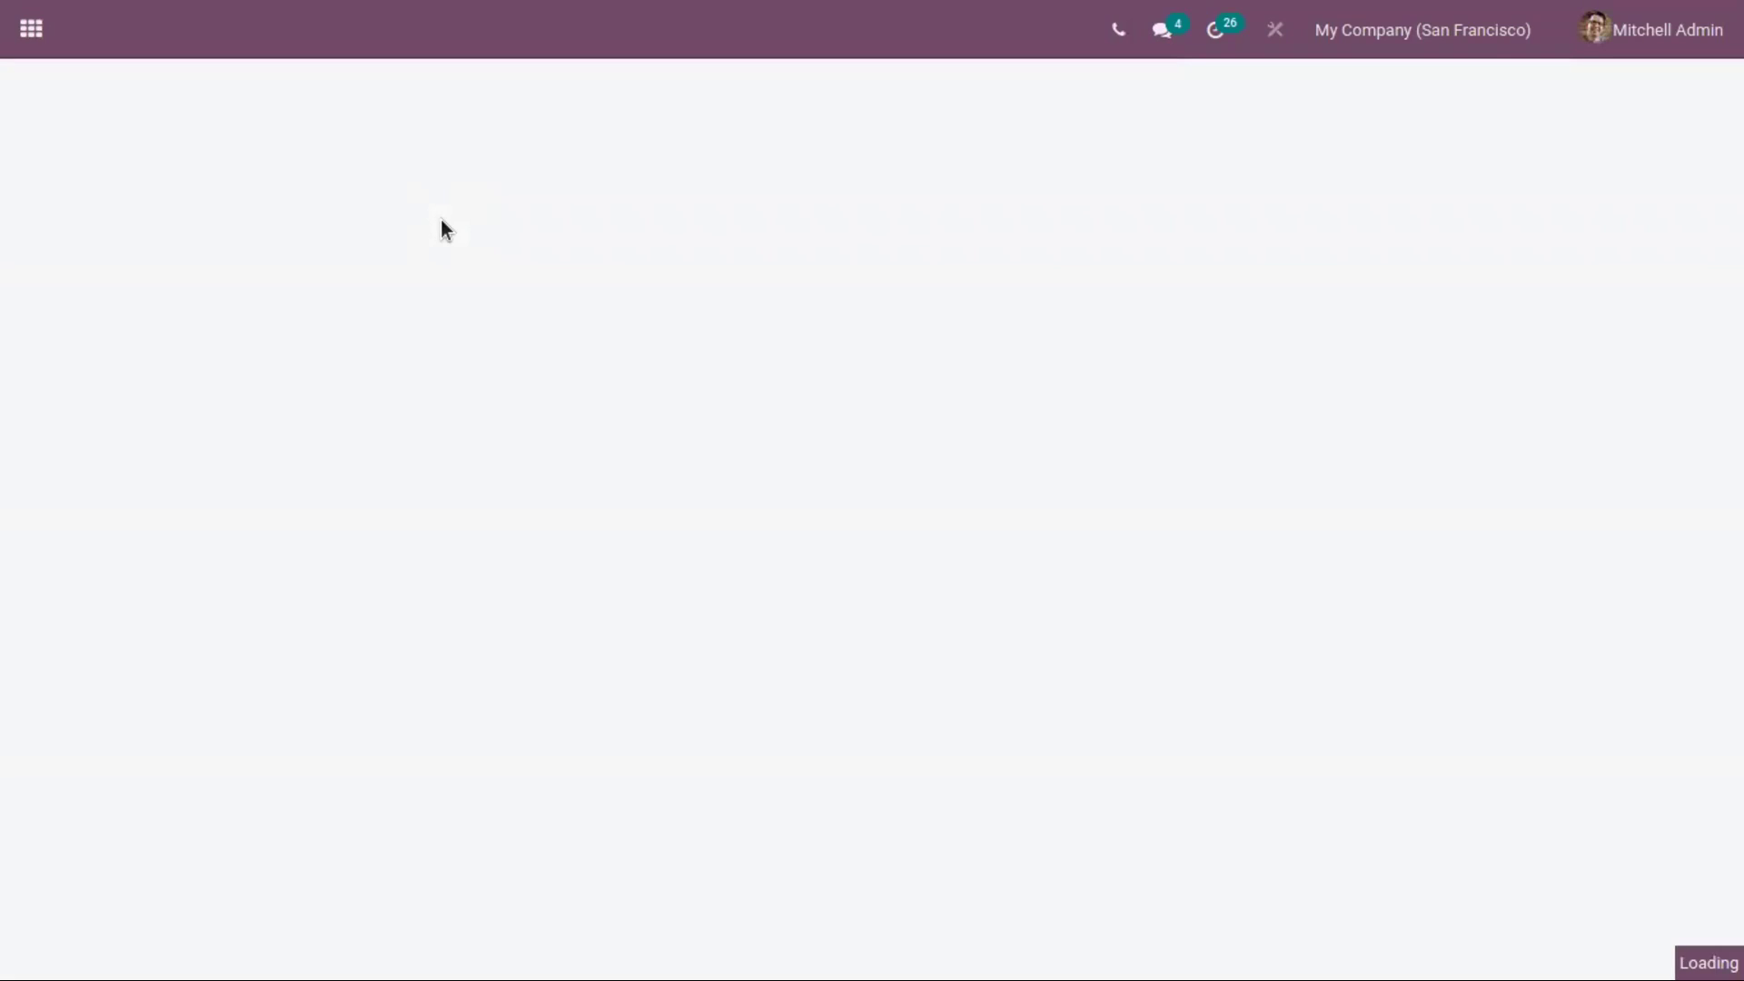
Create a new product named Shirt and set its product type to Storable Product
click(405, 30)
click(428, 78)
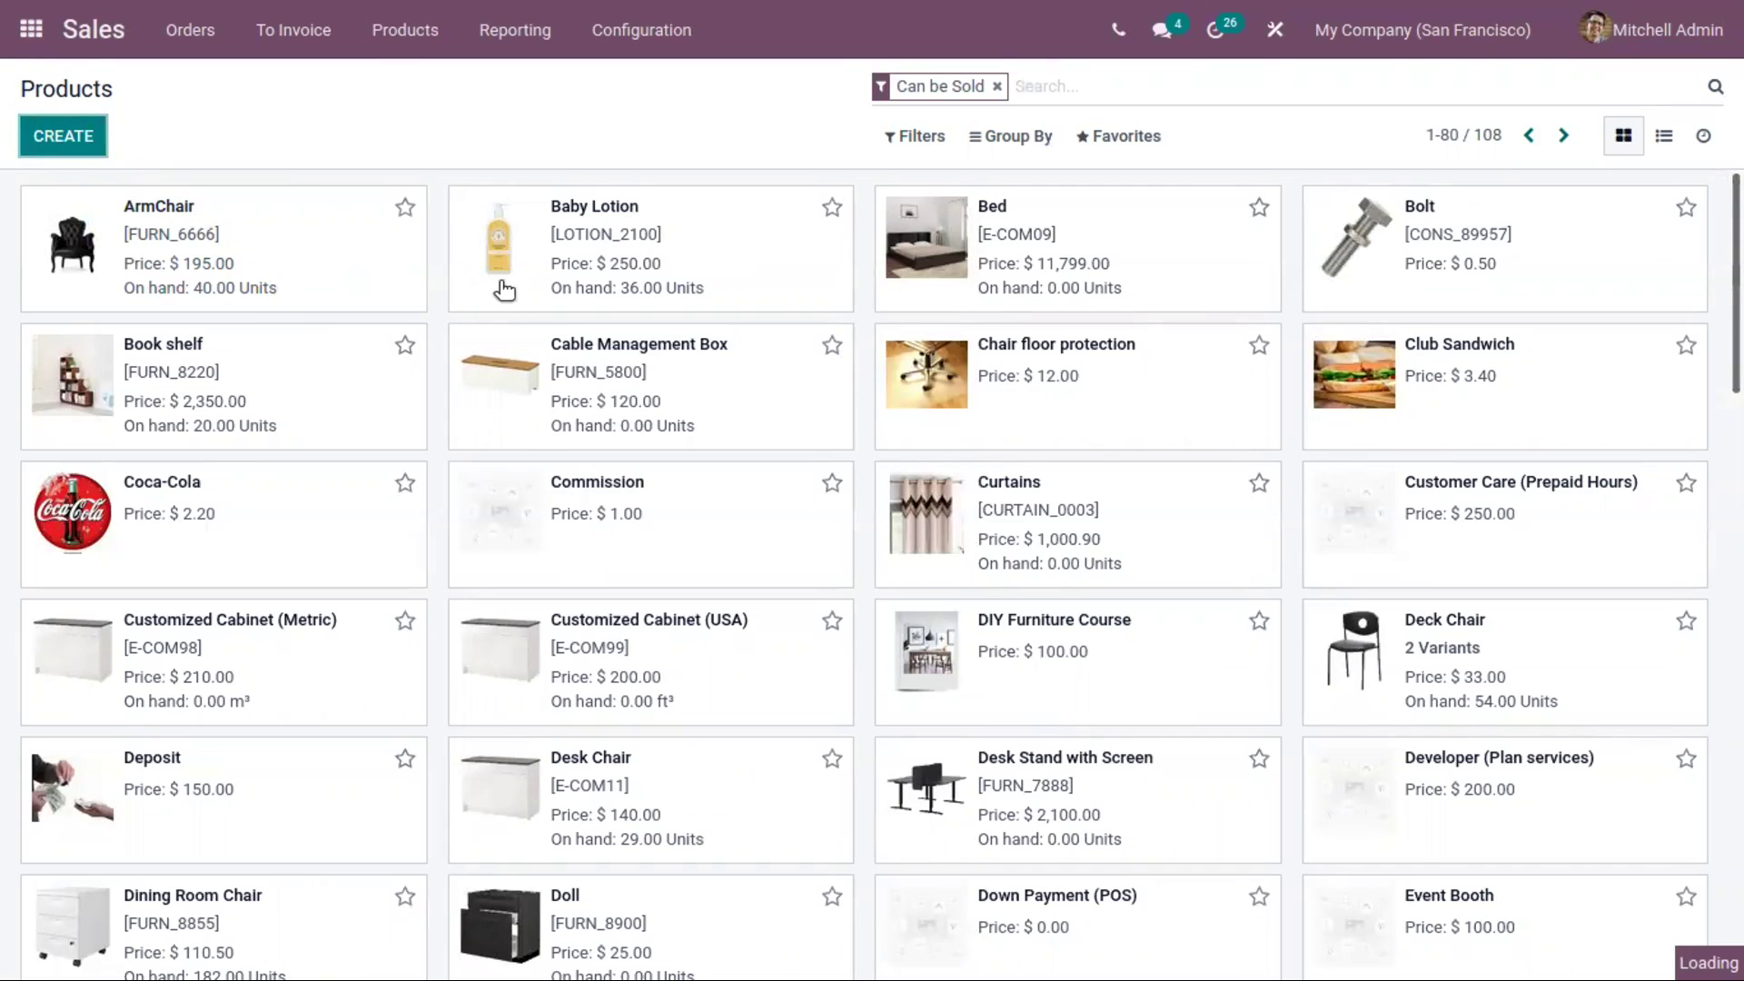
click(518, 366)
text(Shirt)
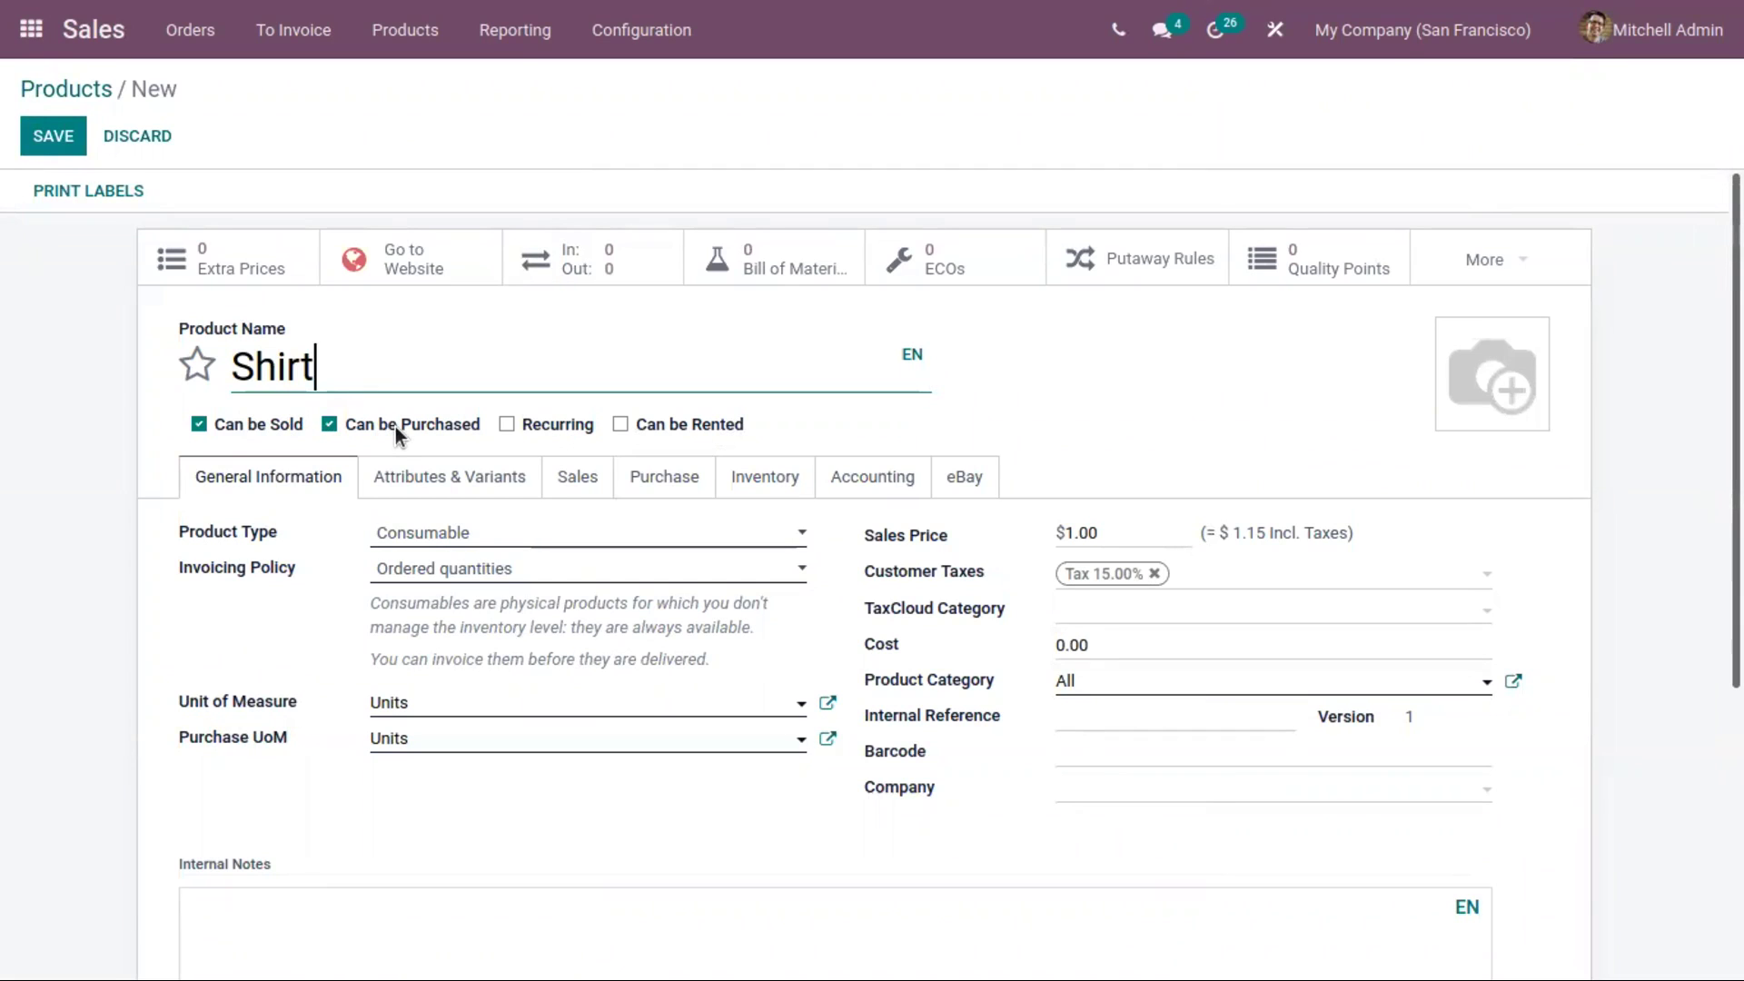
click(468, 531)
click(512, 673)
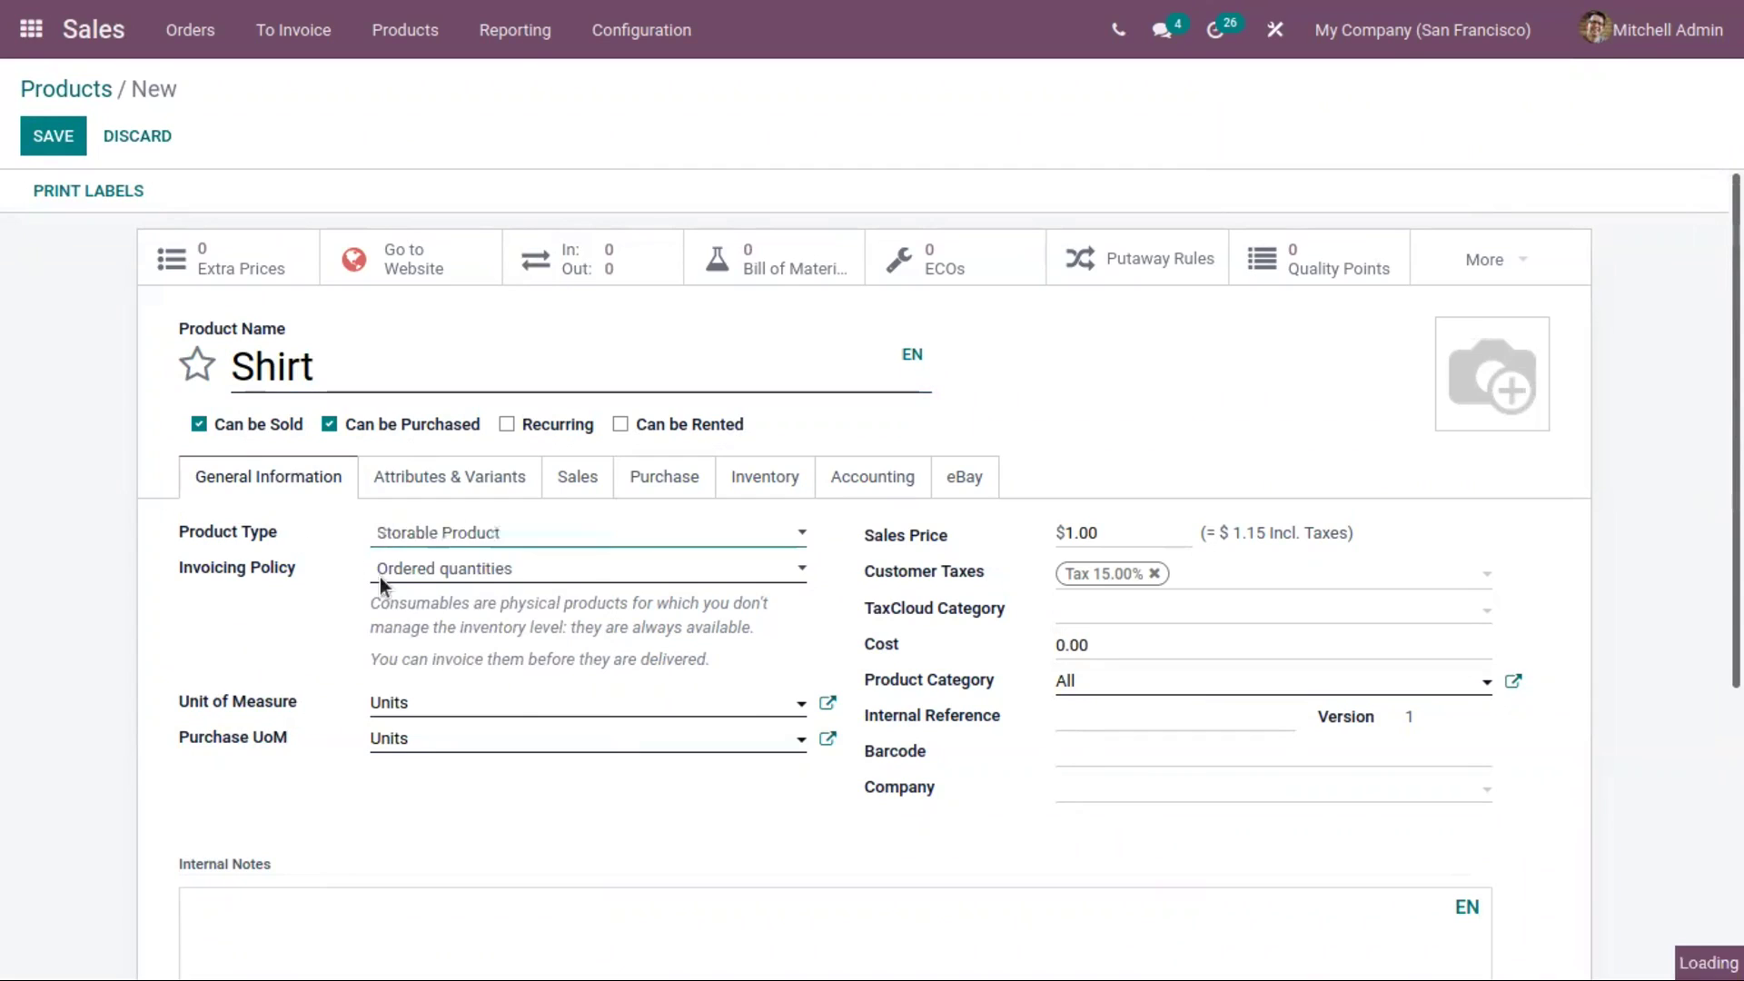
Set the Shirt's sales price to $1000.00 and its cost to 900.00
click(439, 761)
click(267, 758)
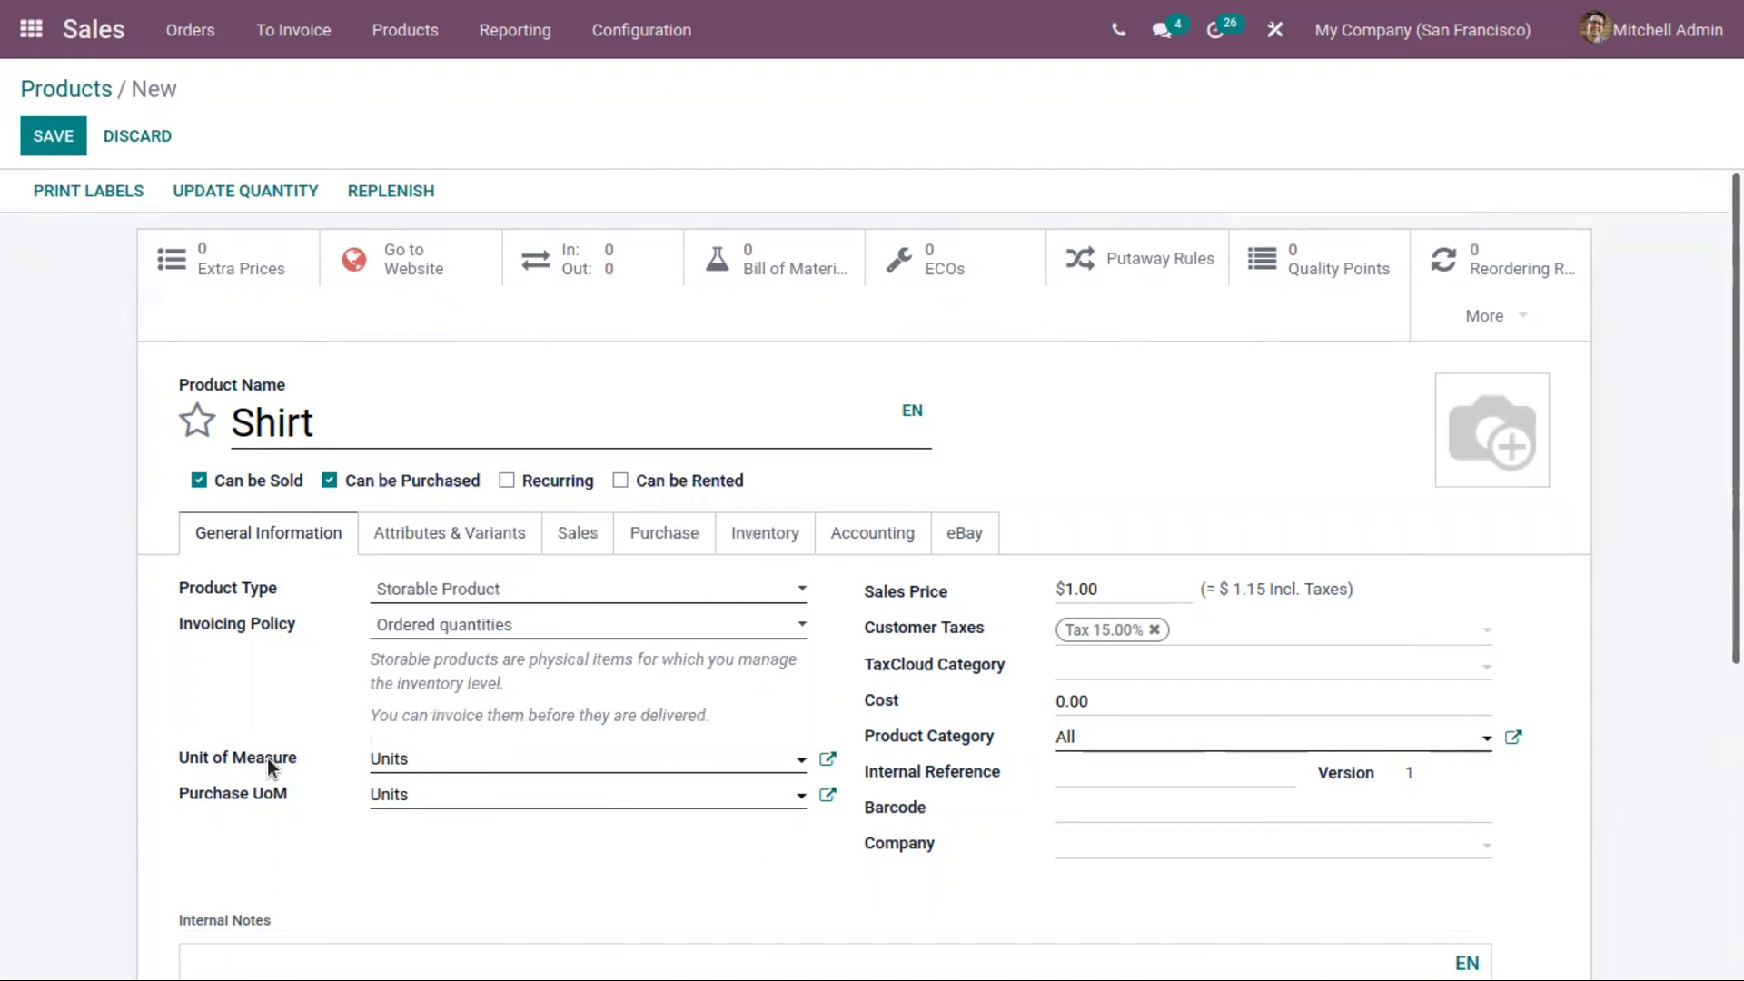
mouse_move(267, 758)
click(1067, 590)
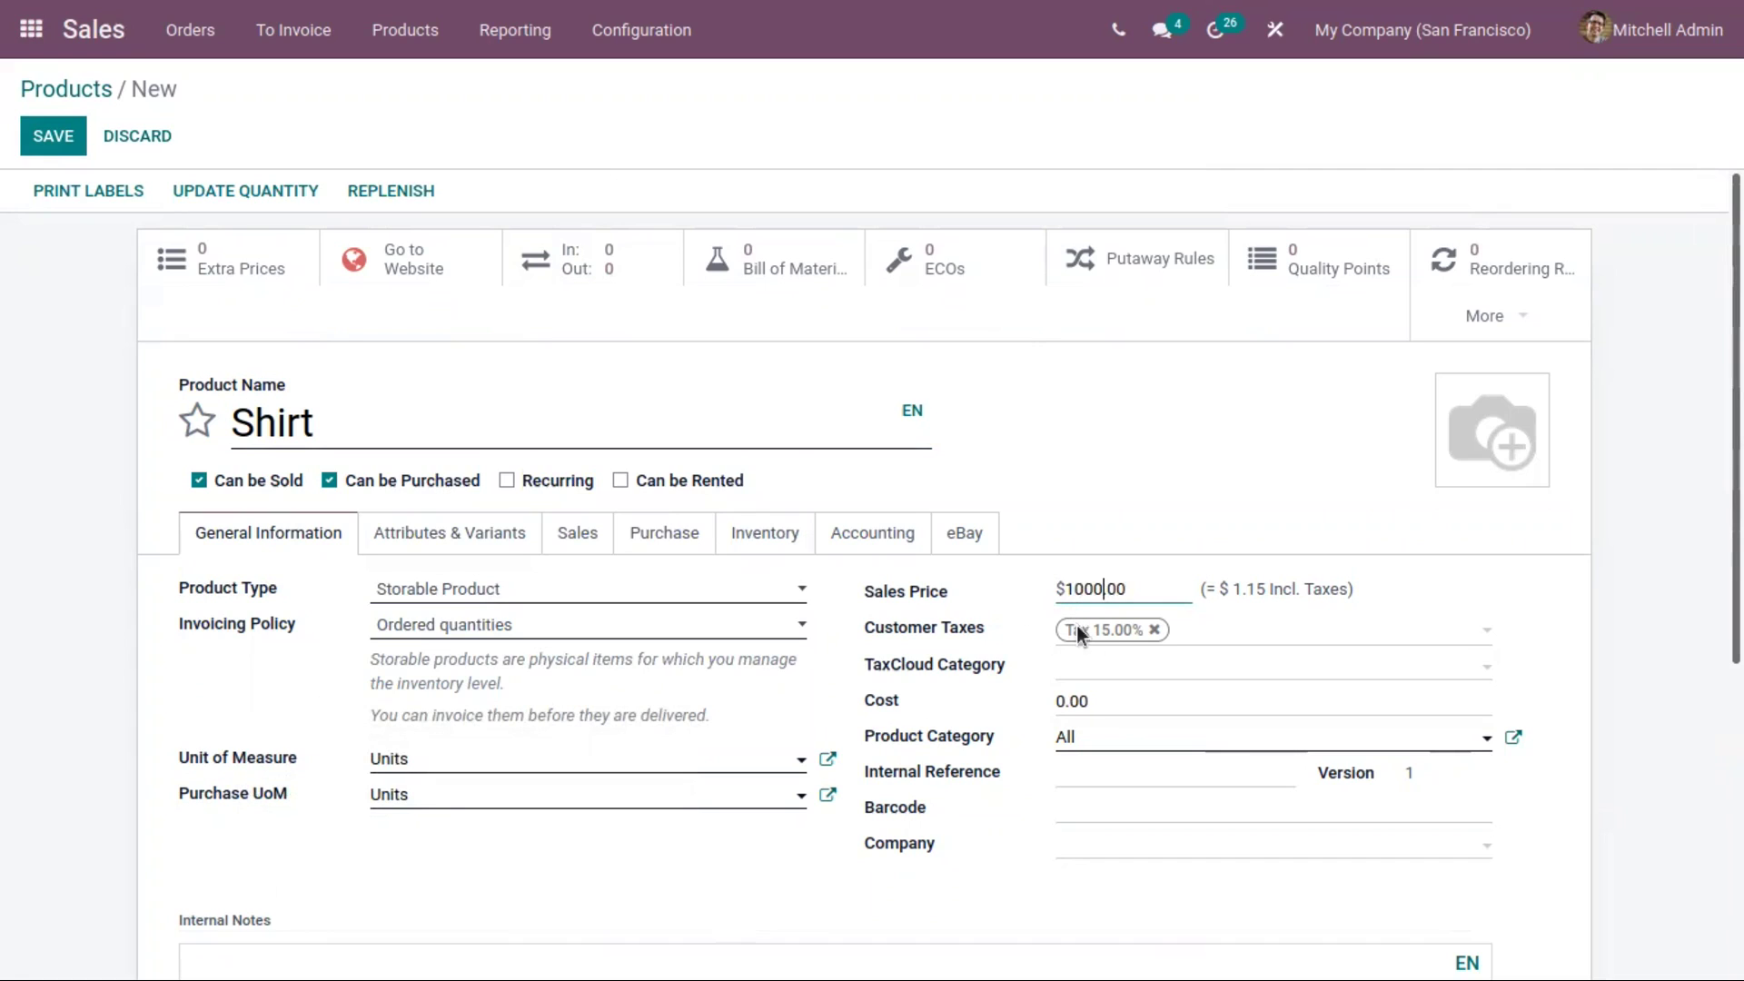
click(1057, 694)
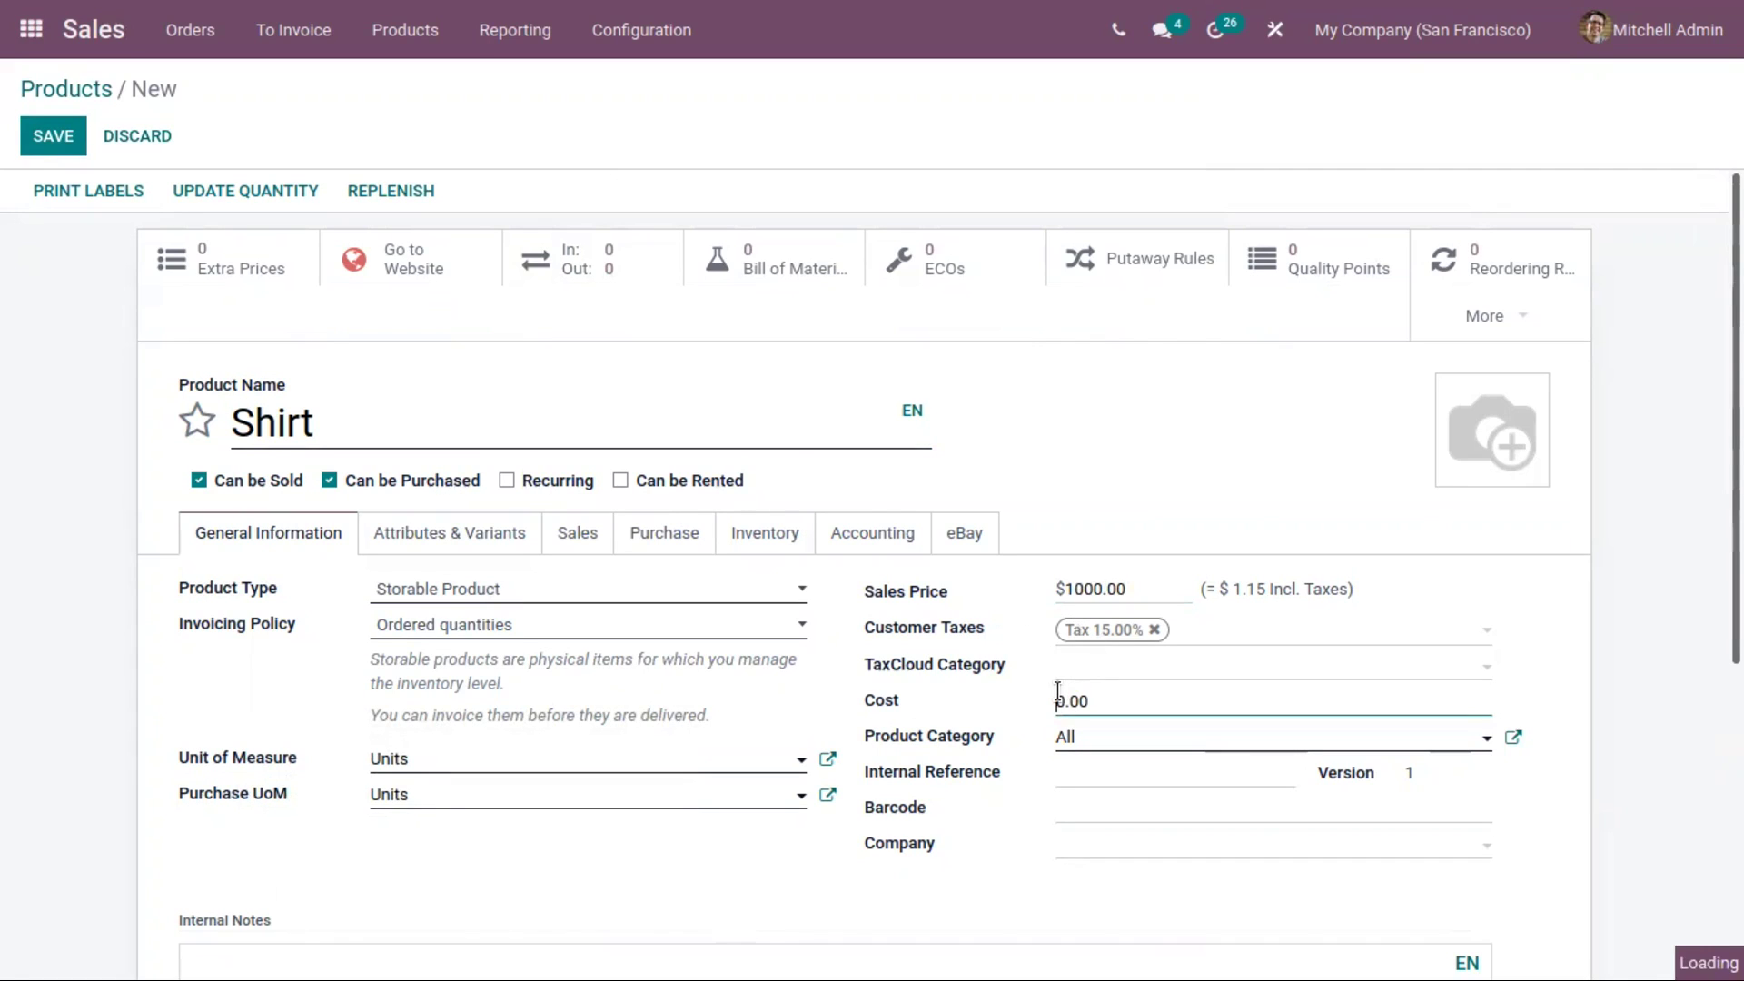
text(90)
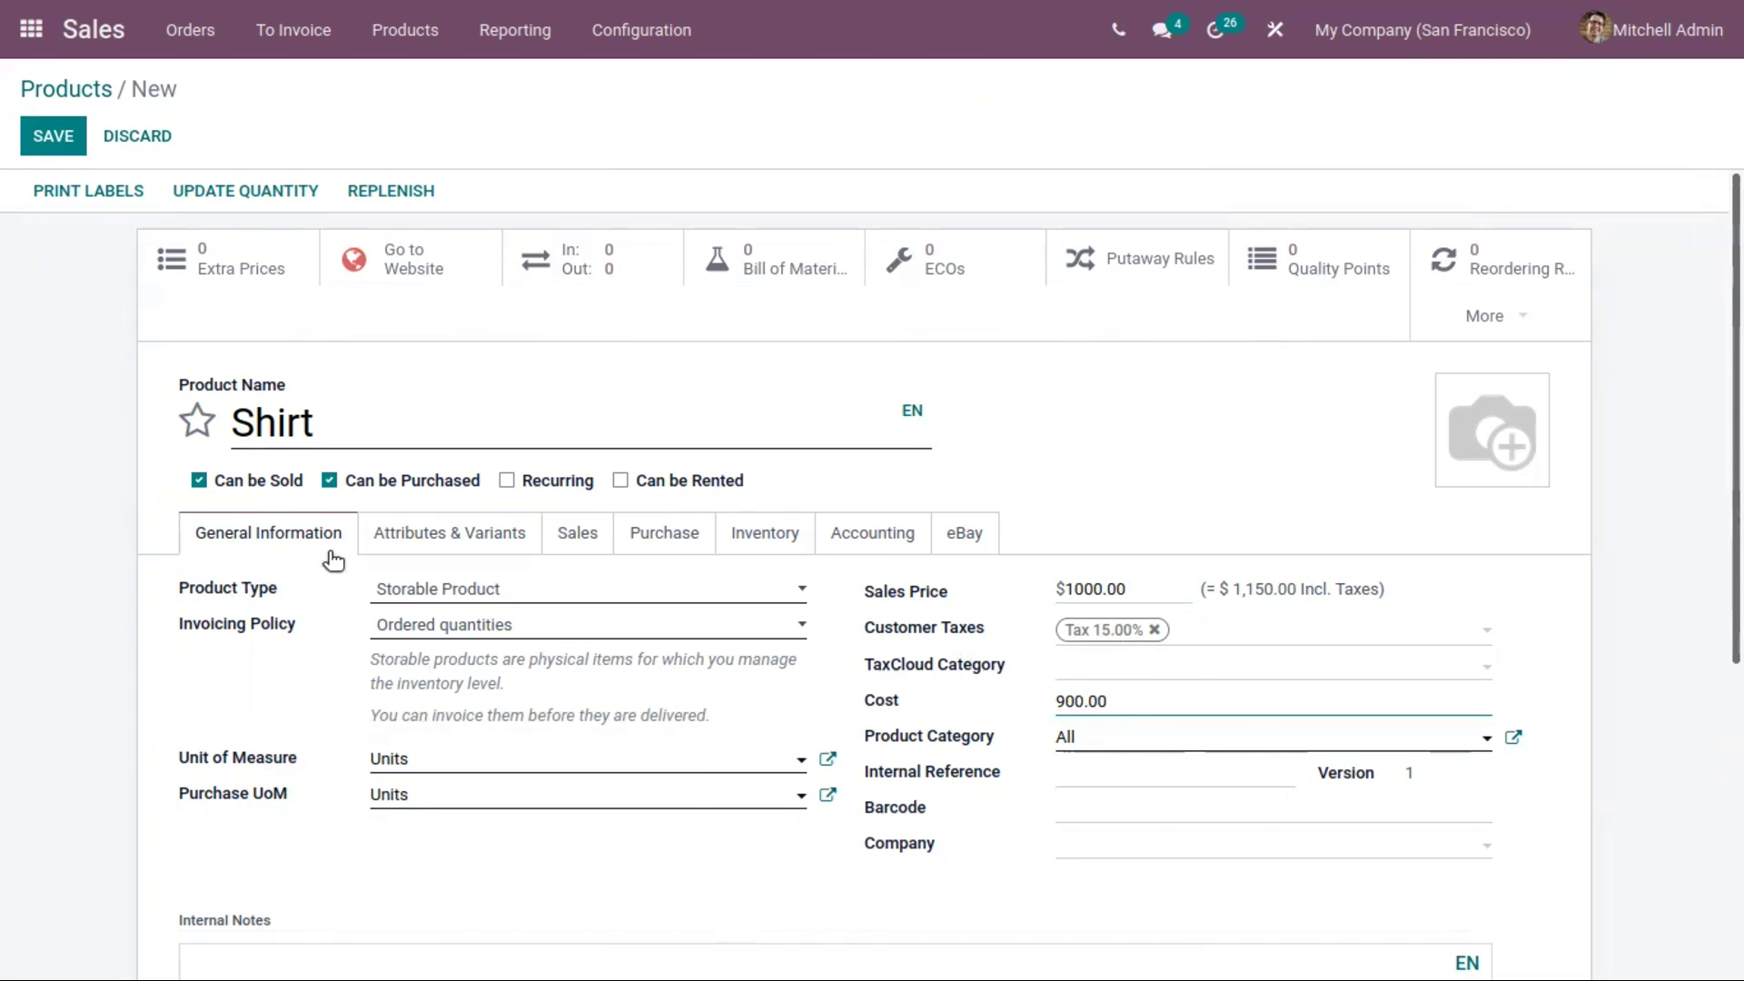
Add an attribute line to the Shirt's variants, choosing Color from the full attribute list
click(435, 540)
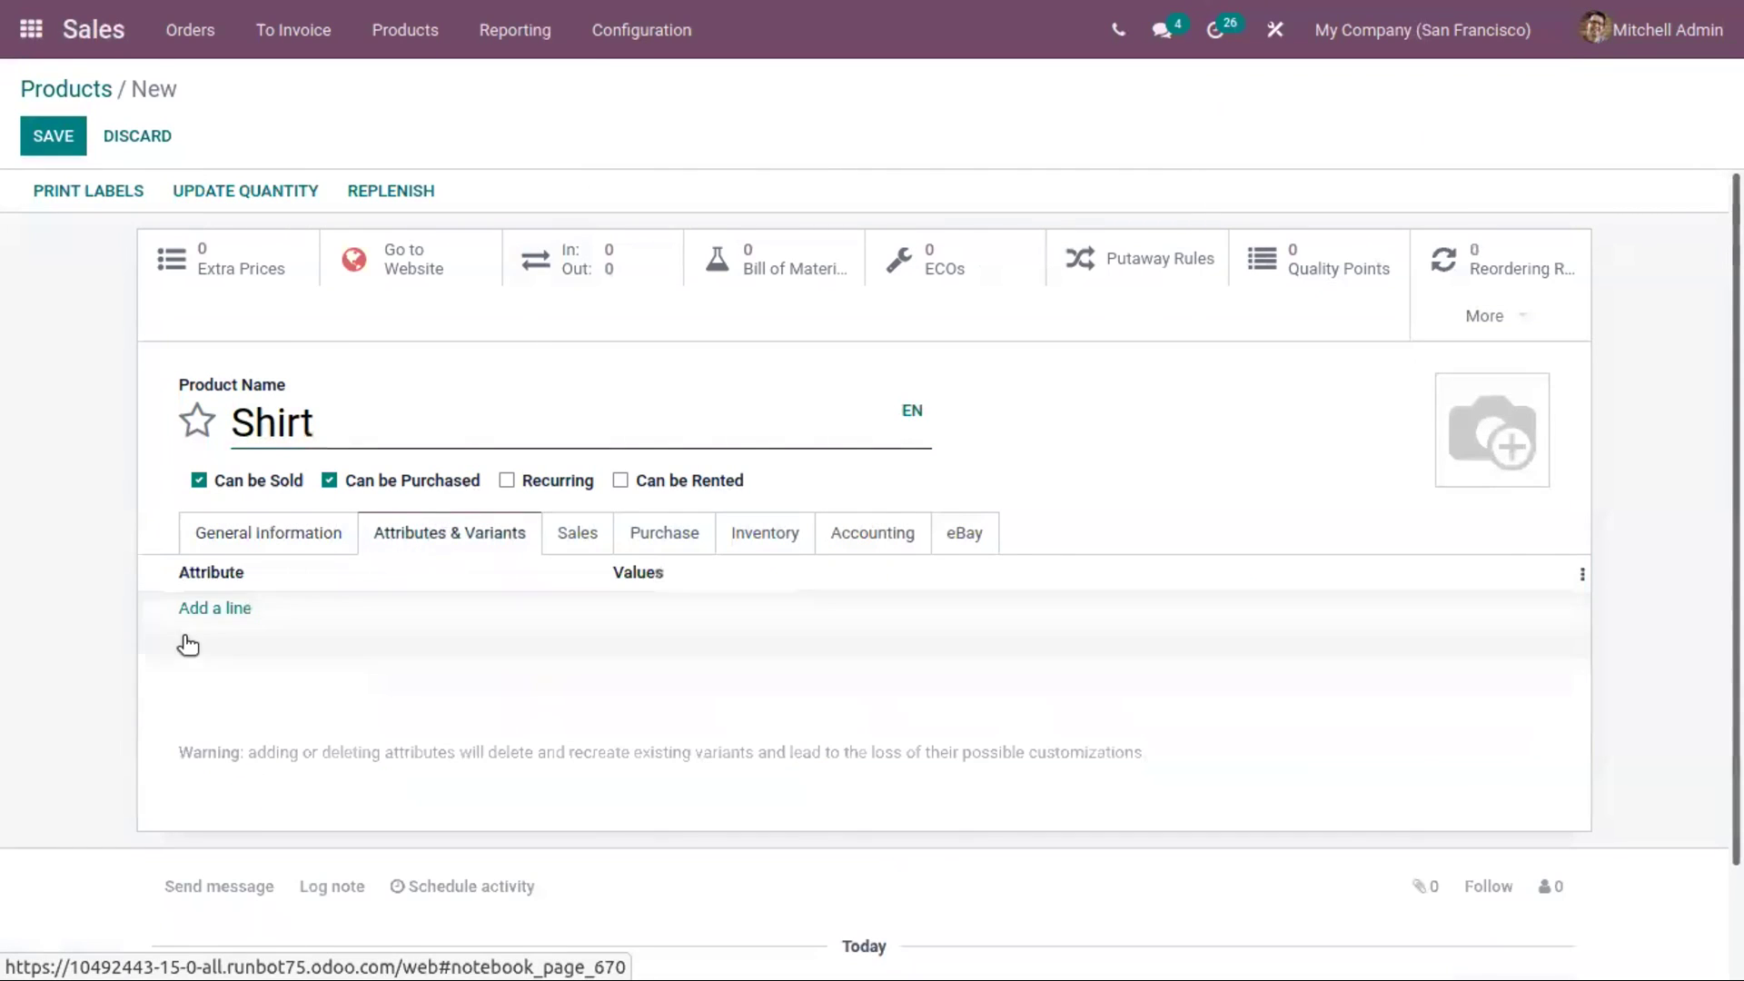
click(223, 610)
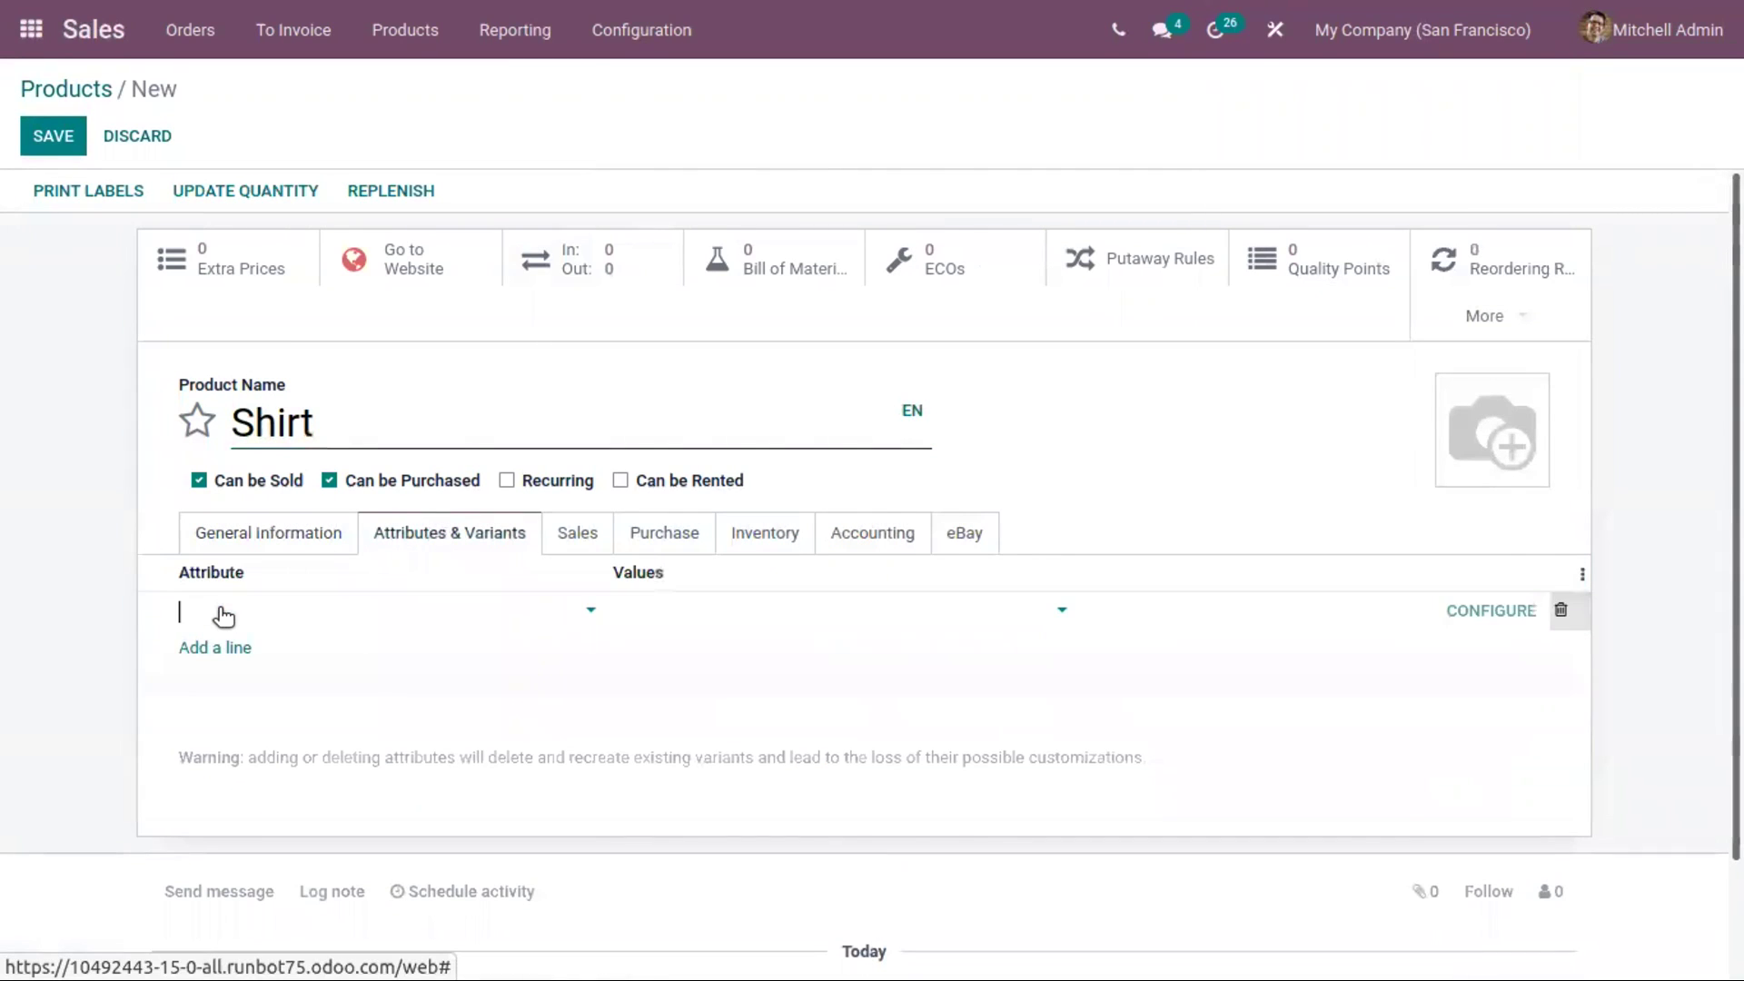
click(218, 615)
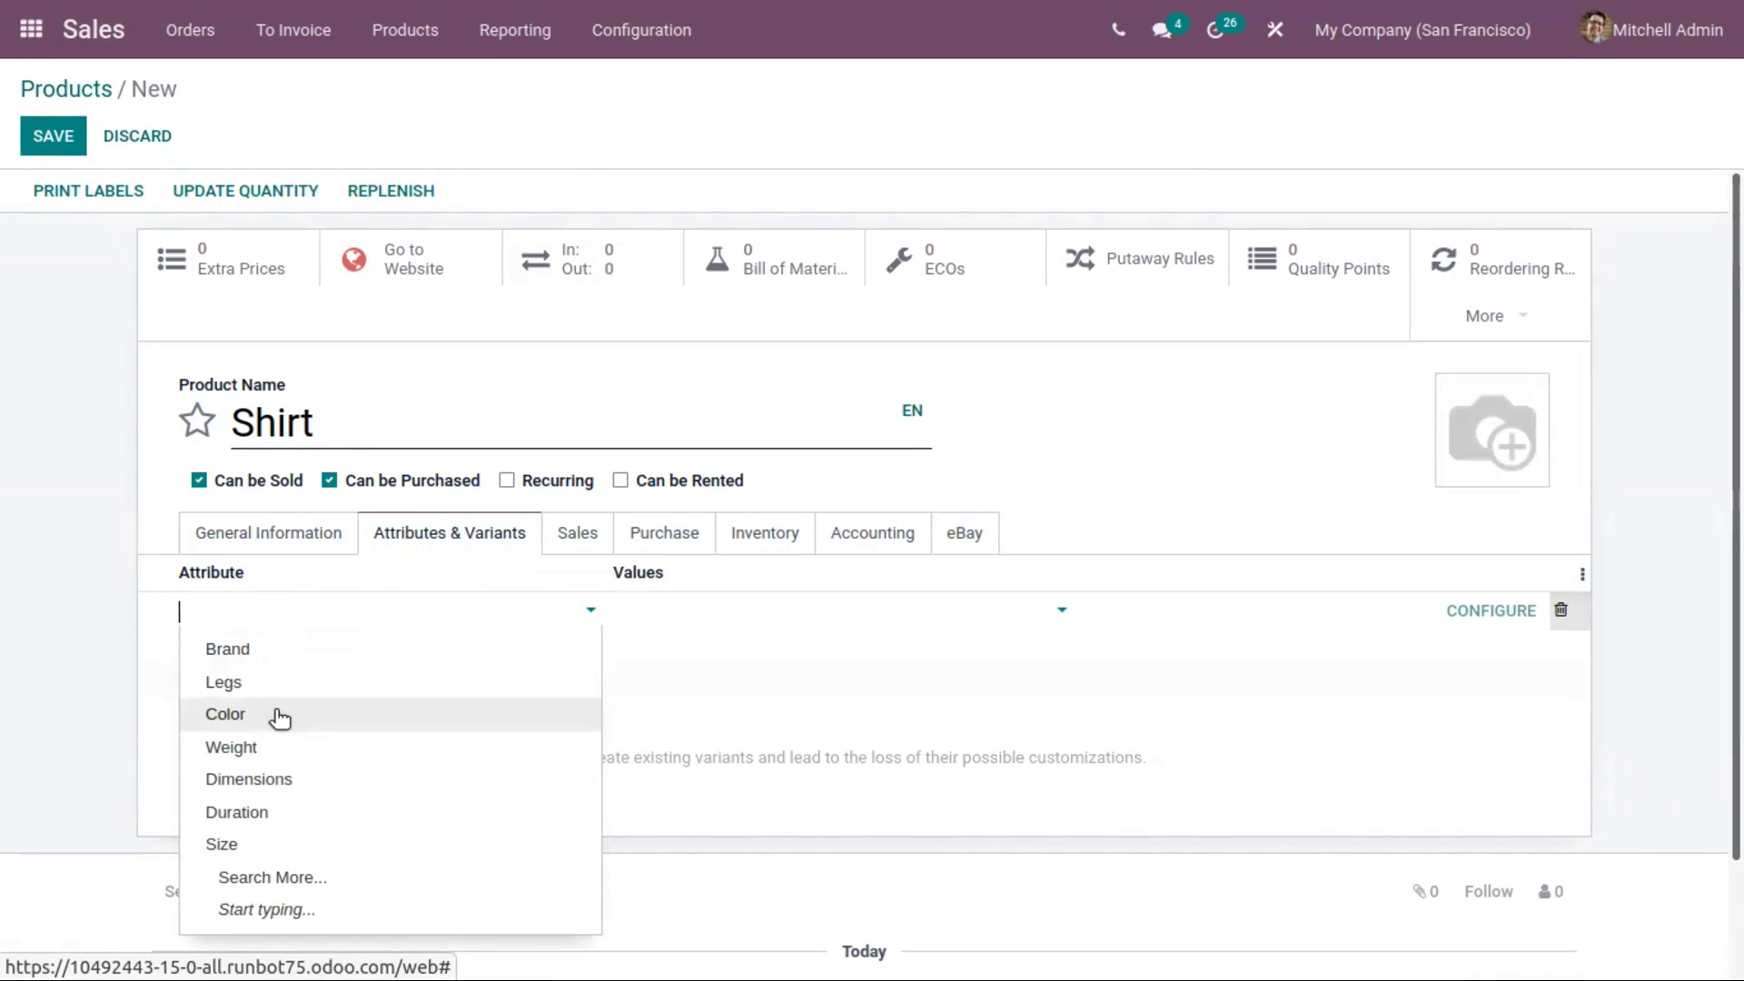
click(232, 614)
click(226, 647)
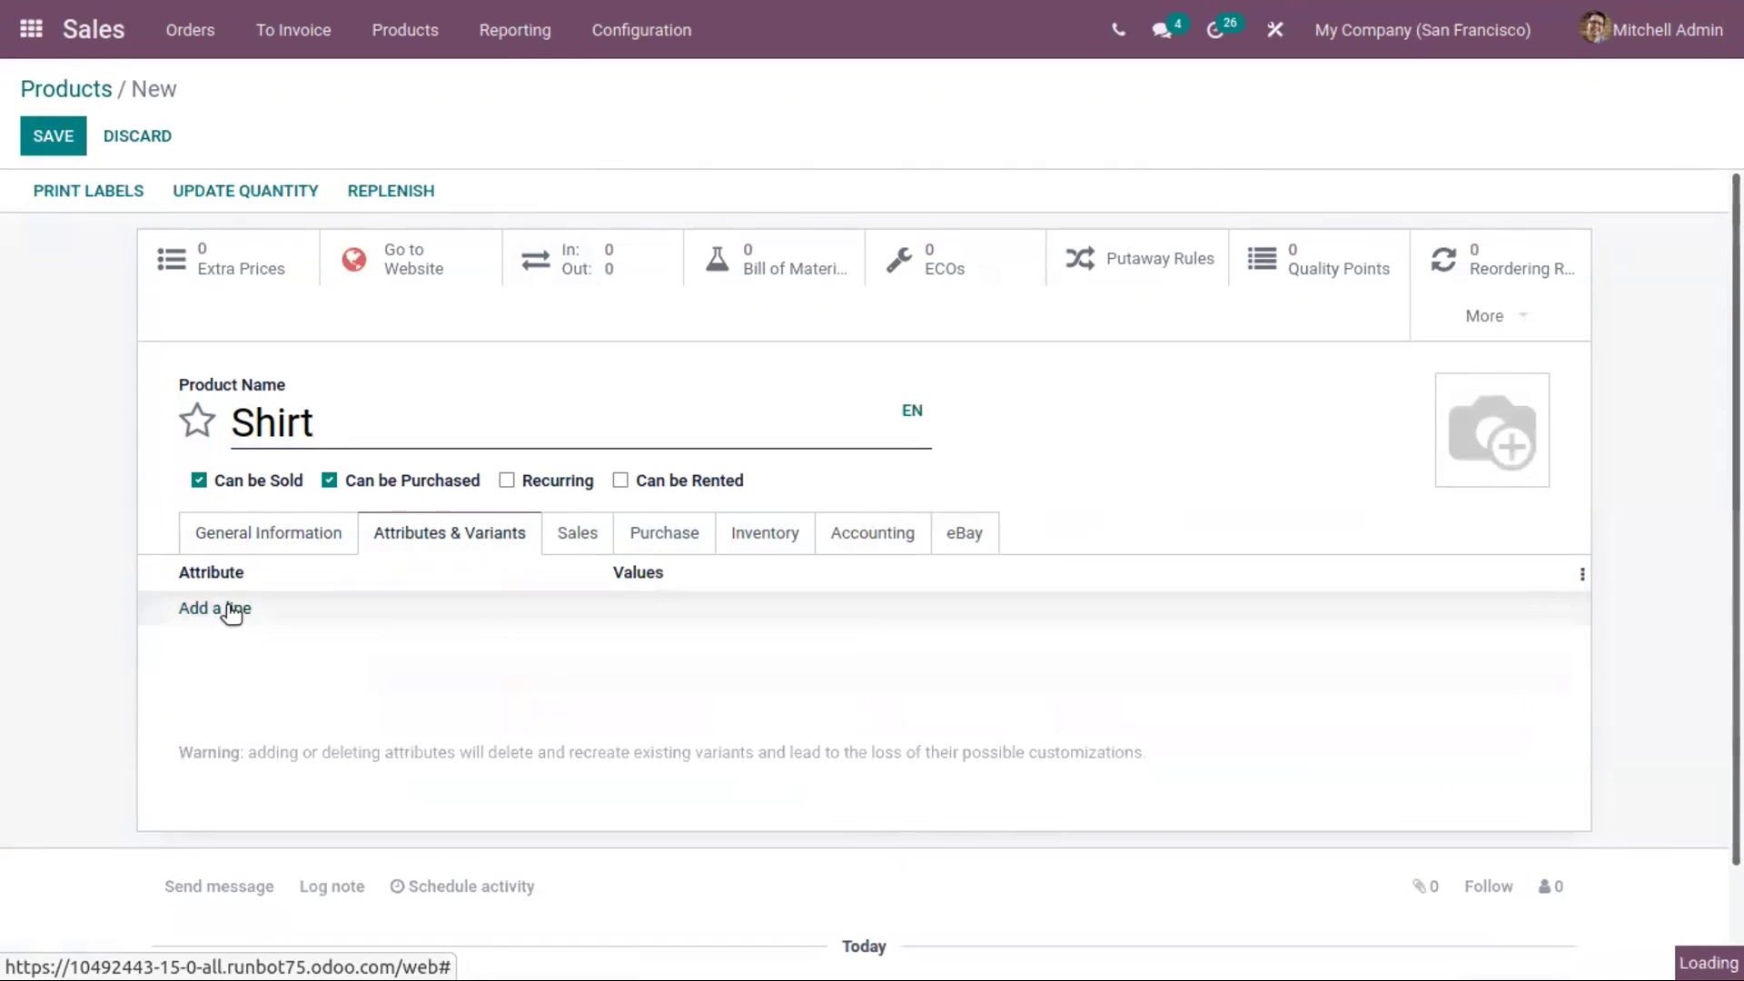
click(231, 615)
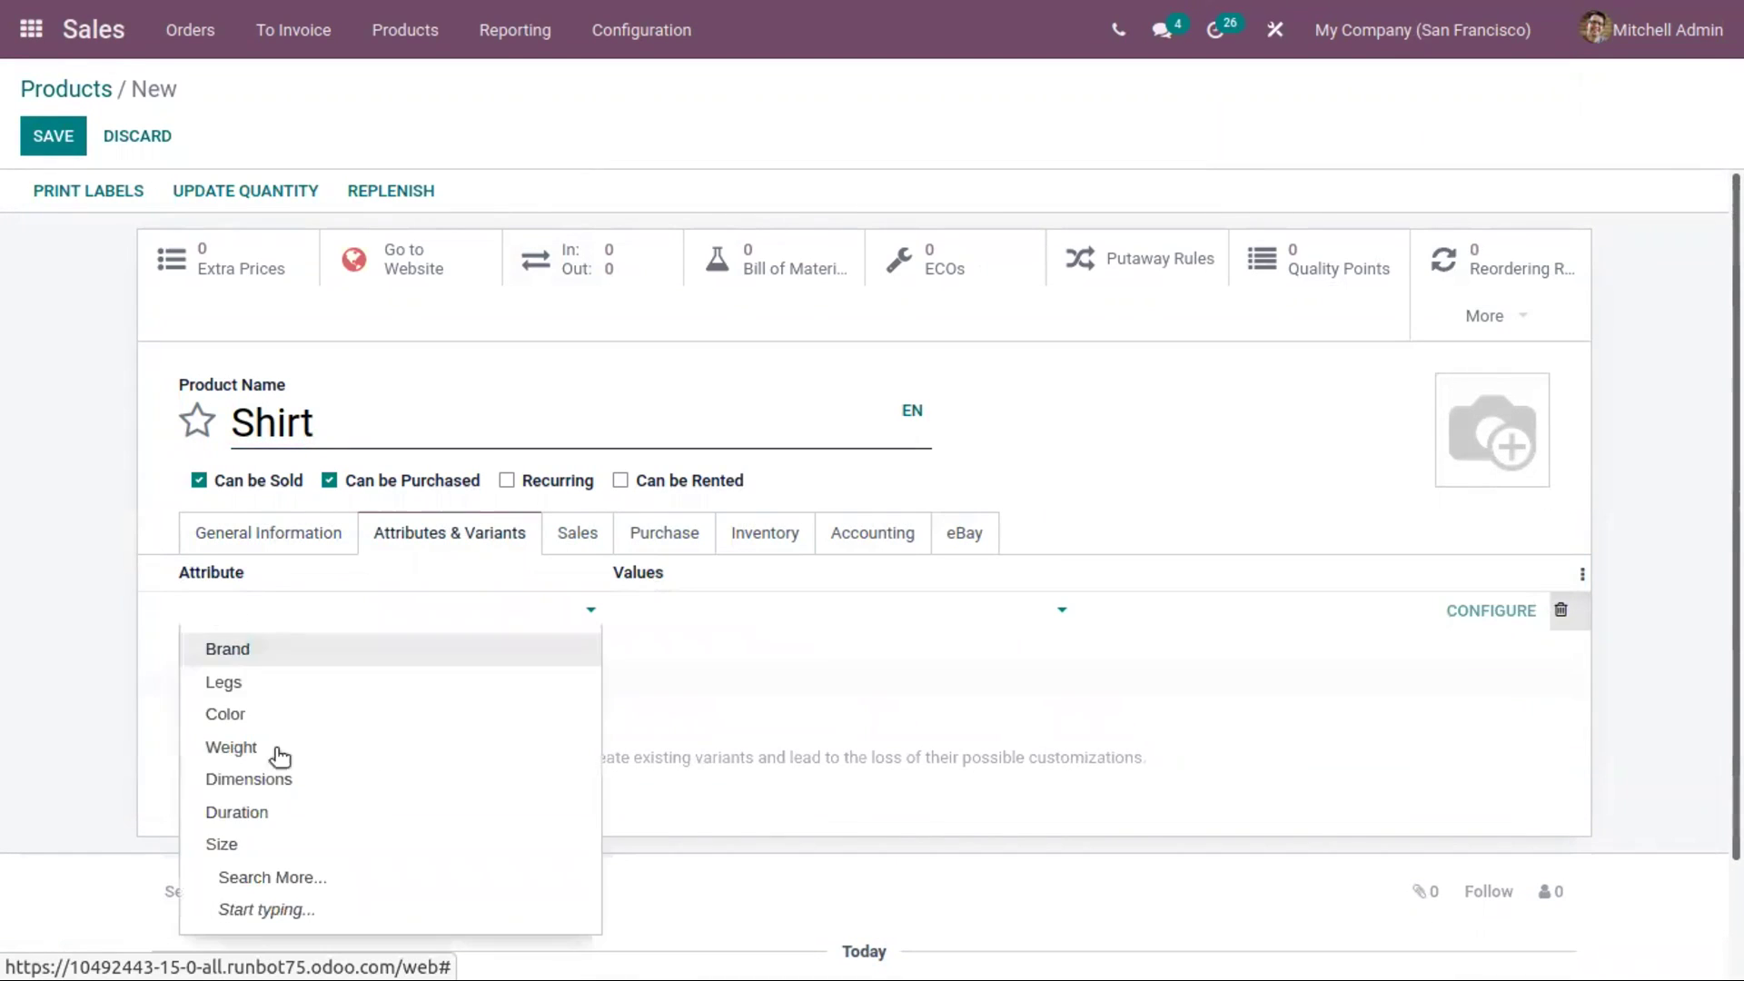
click(262, 877)
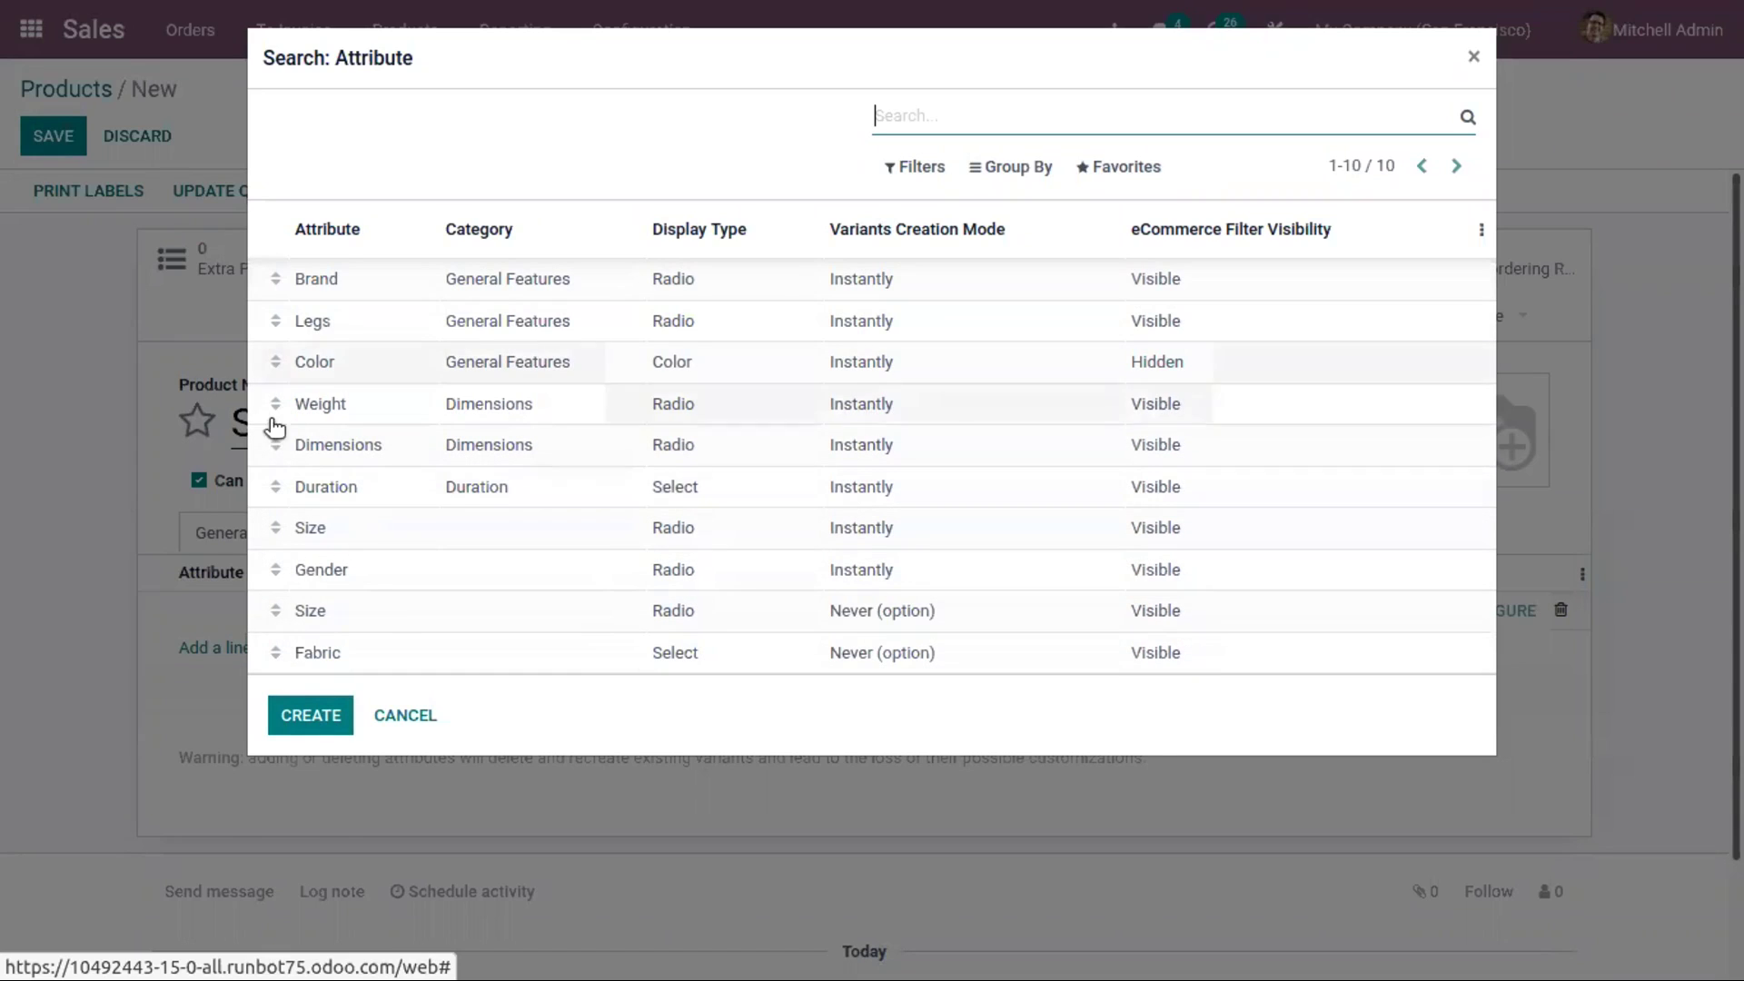
click(366, 360)
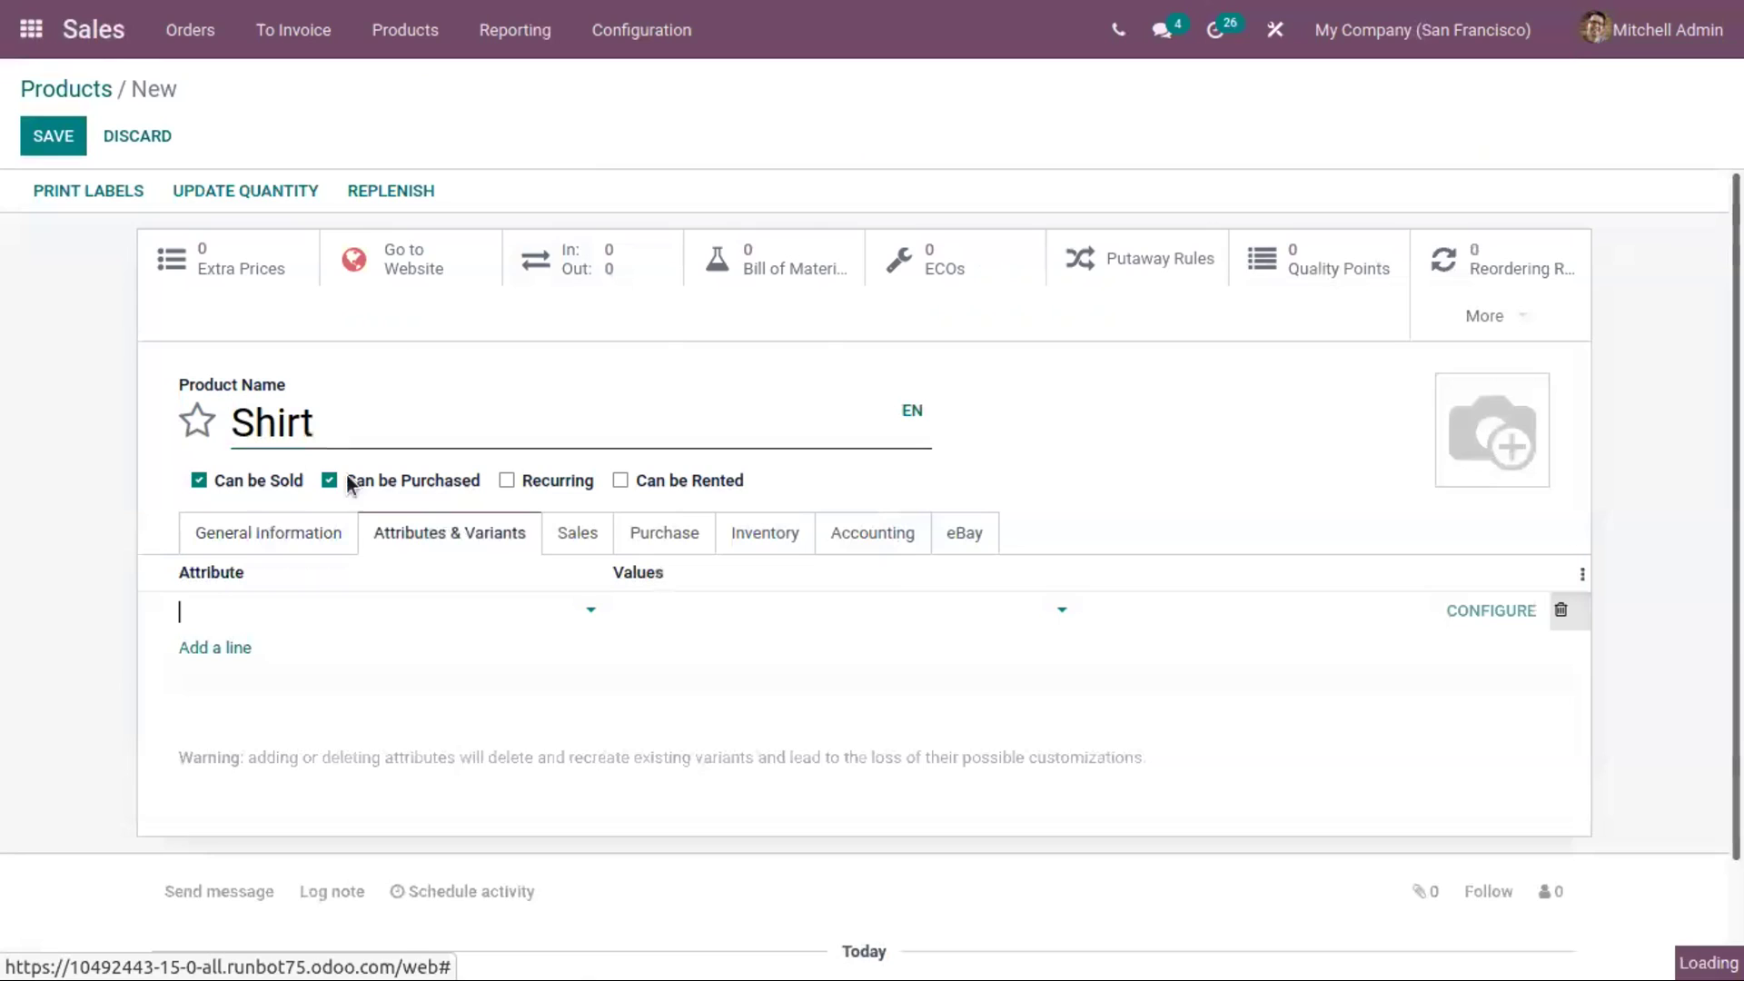
Assign the values White, Black, Pink and Yellow to the Shirt's Color attribute
click(699, 621)
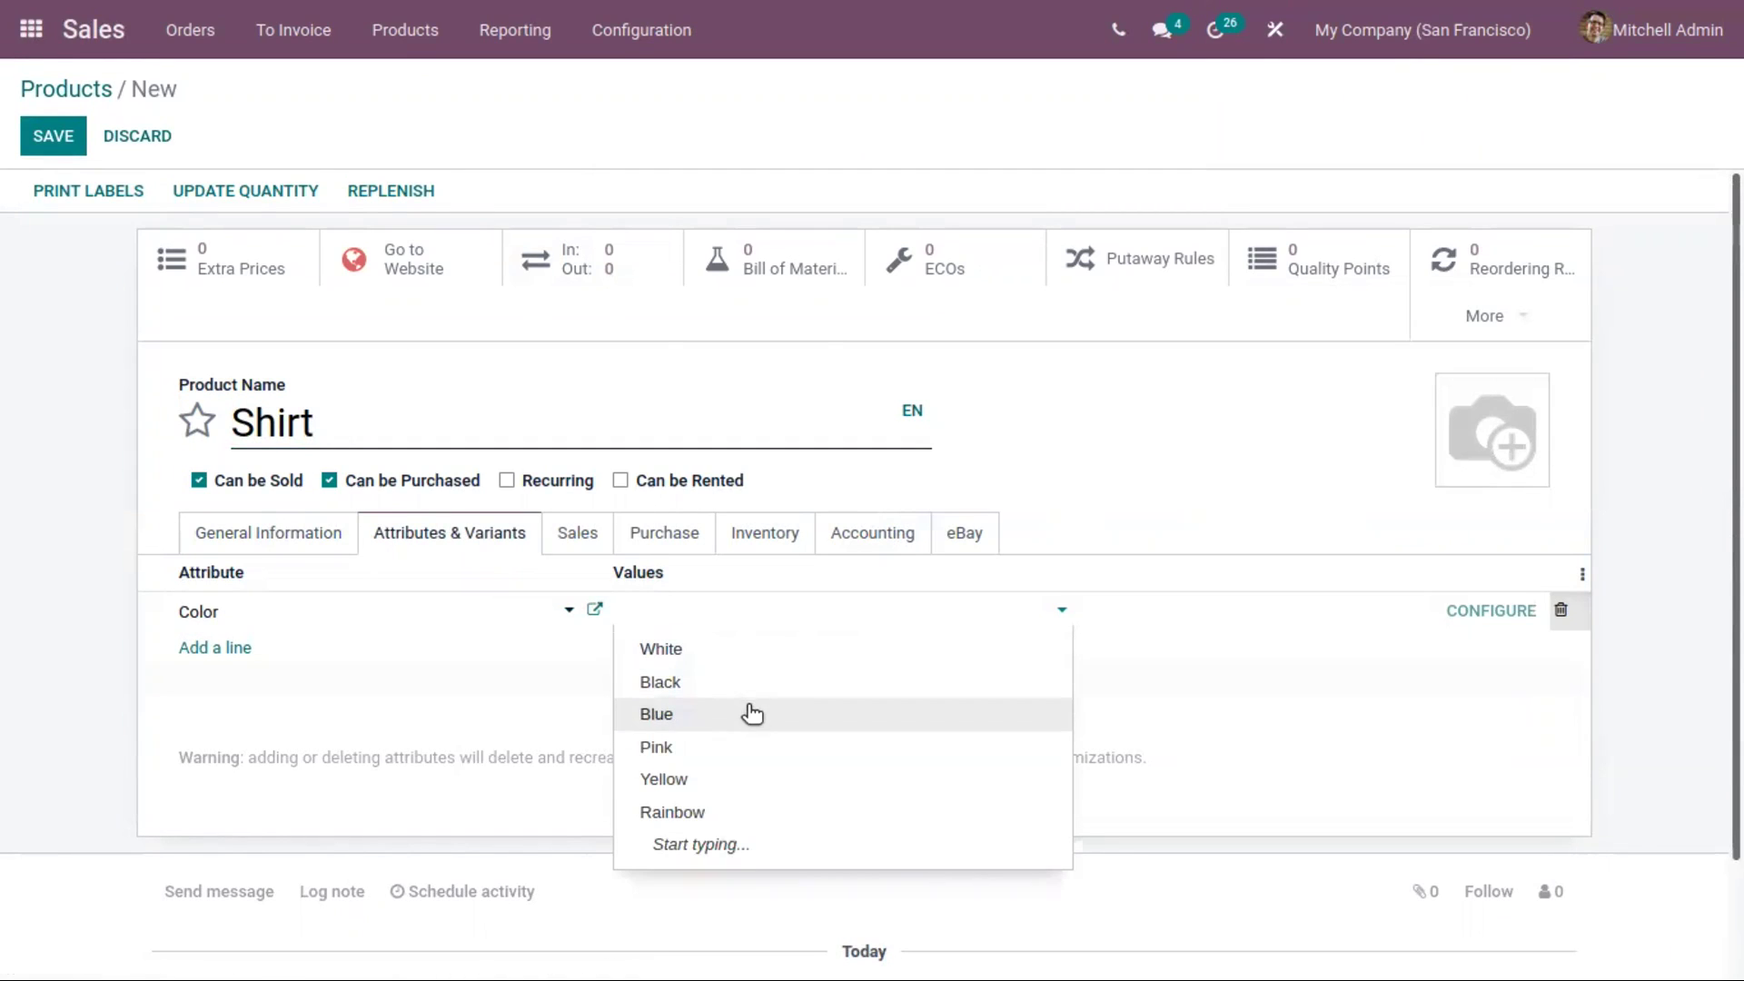
click(712, 679)
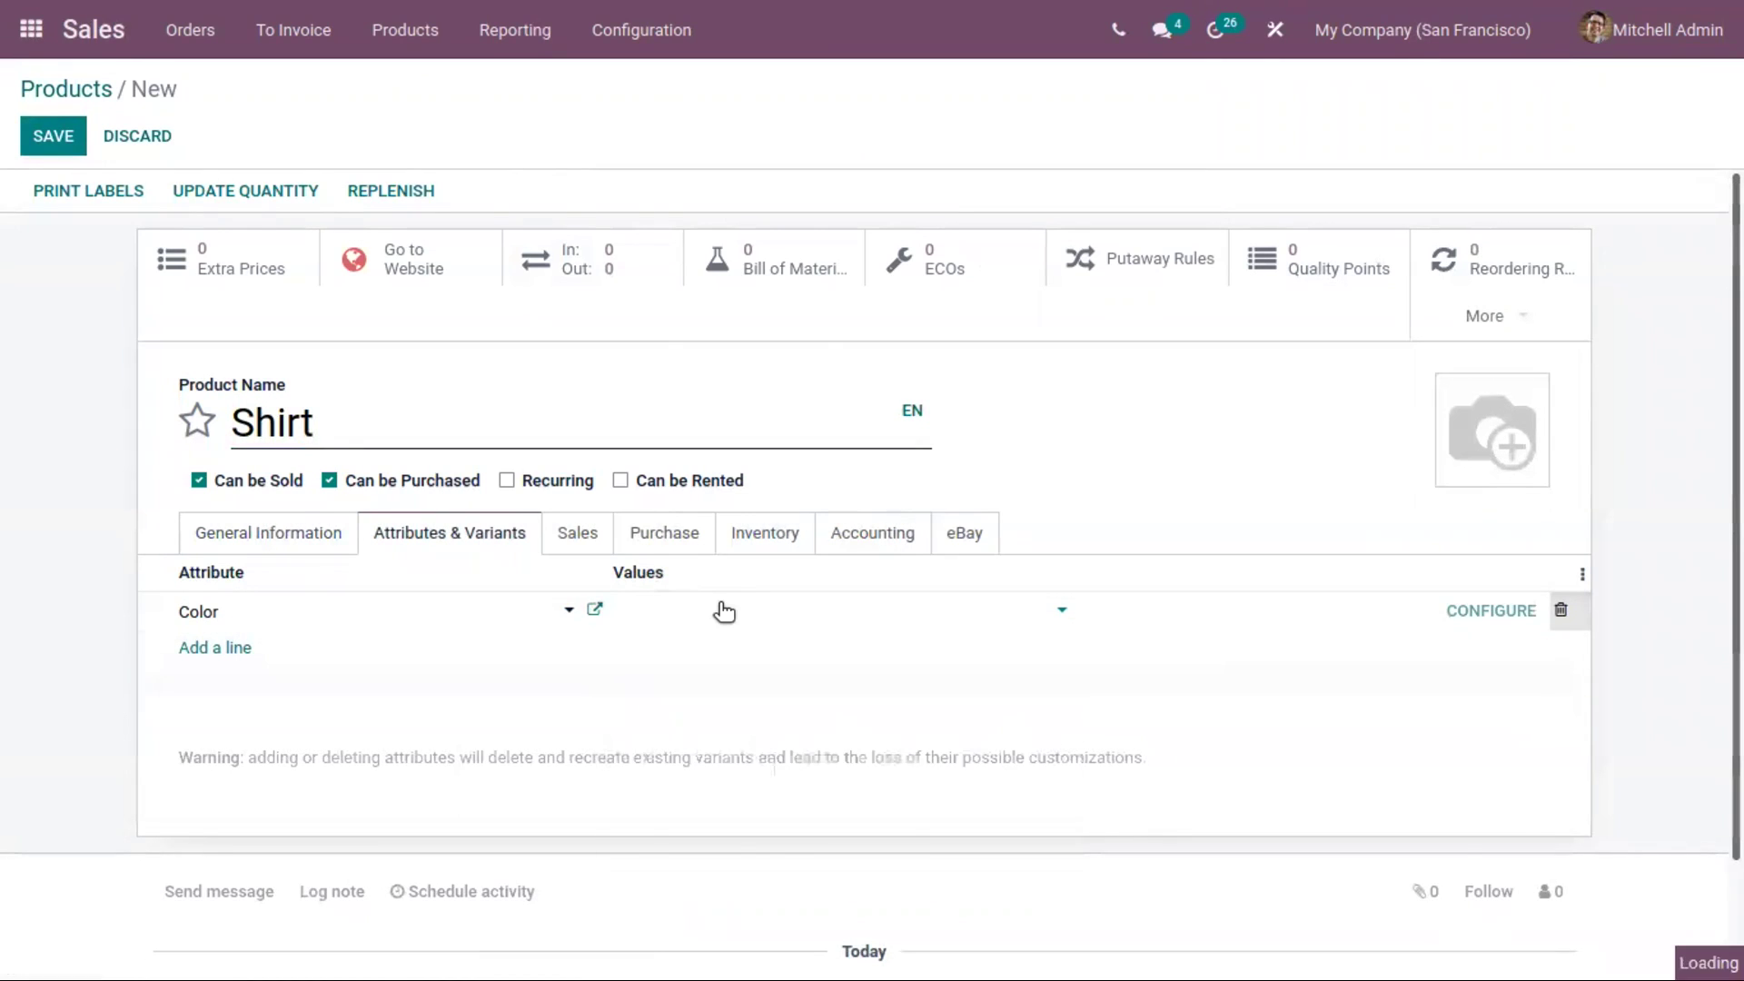
click(724, 613)
click(743, 653)
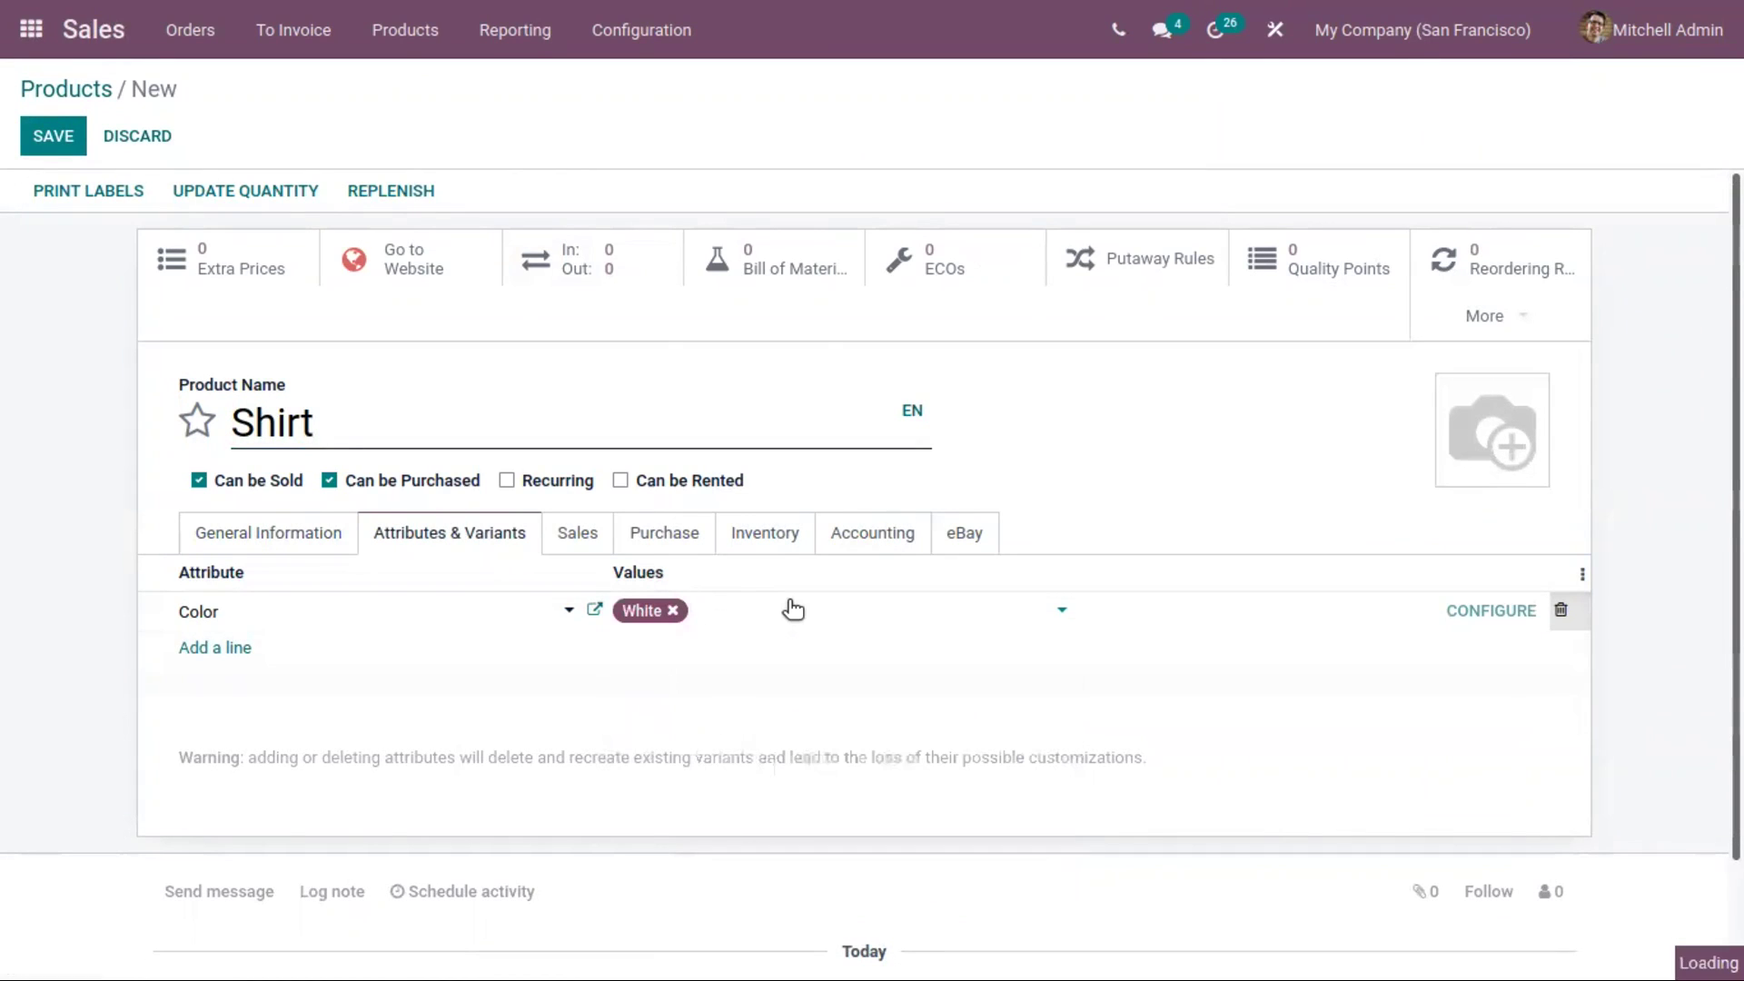
click(838, 682)
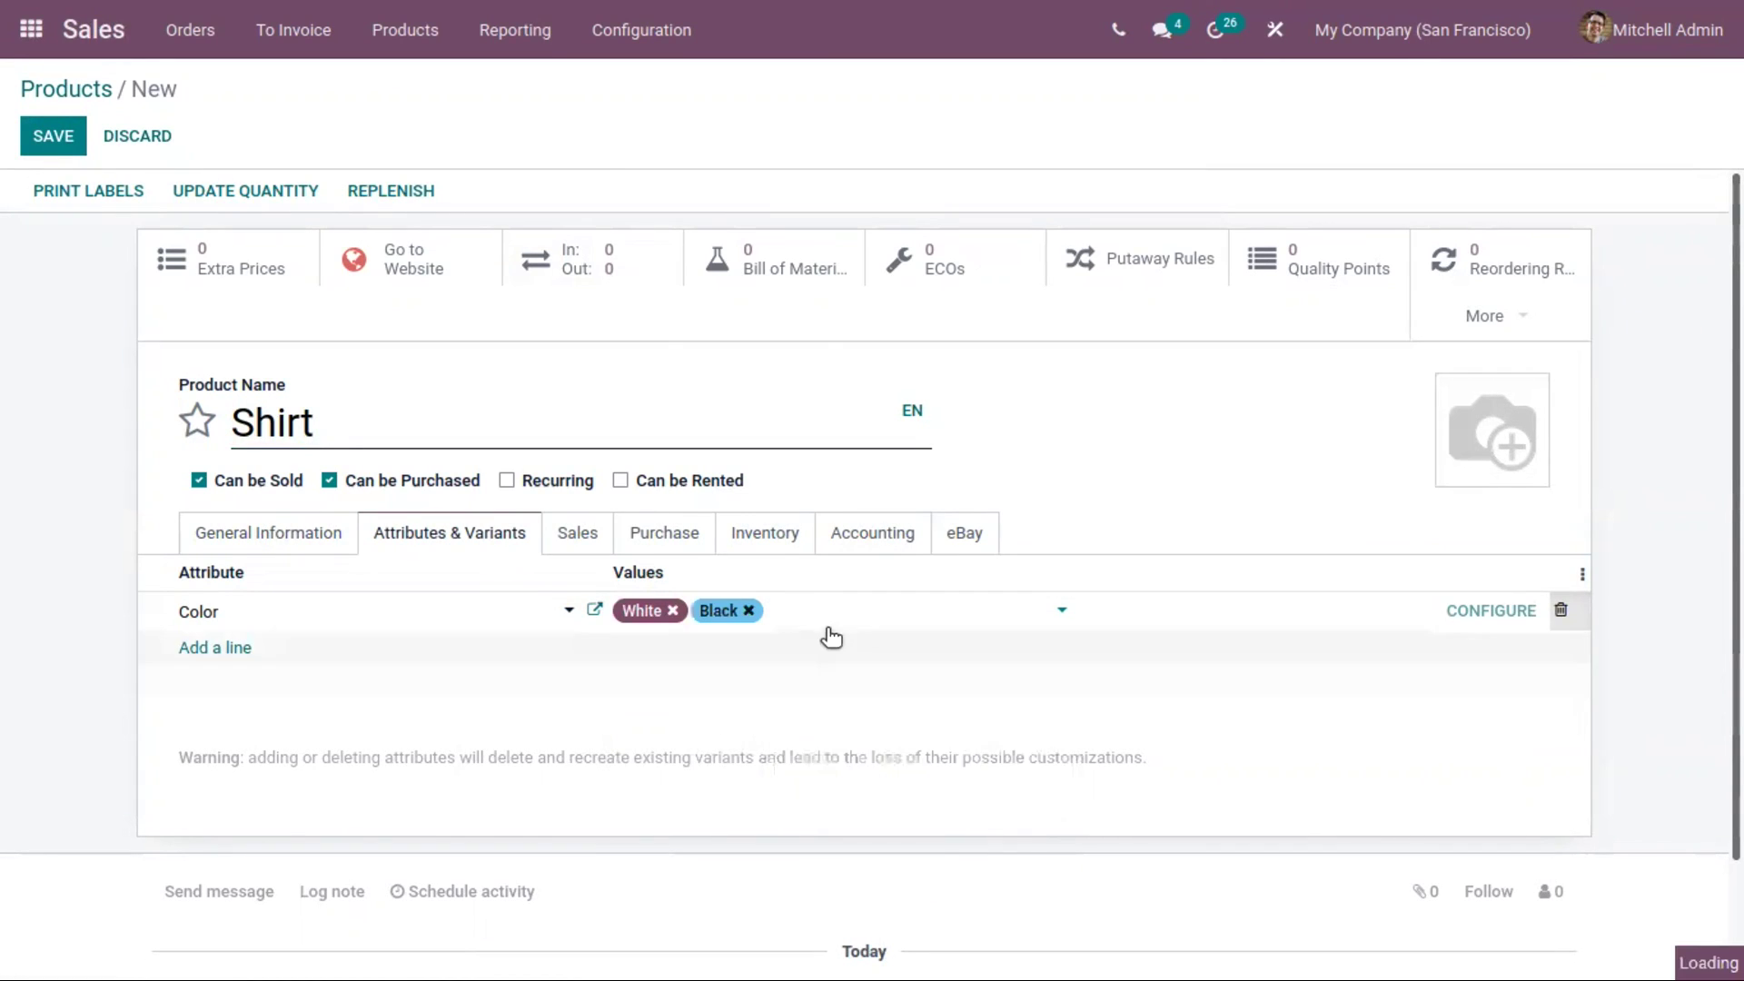
click(841, 615)
click(886, 684)
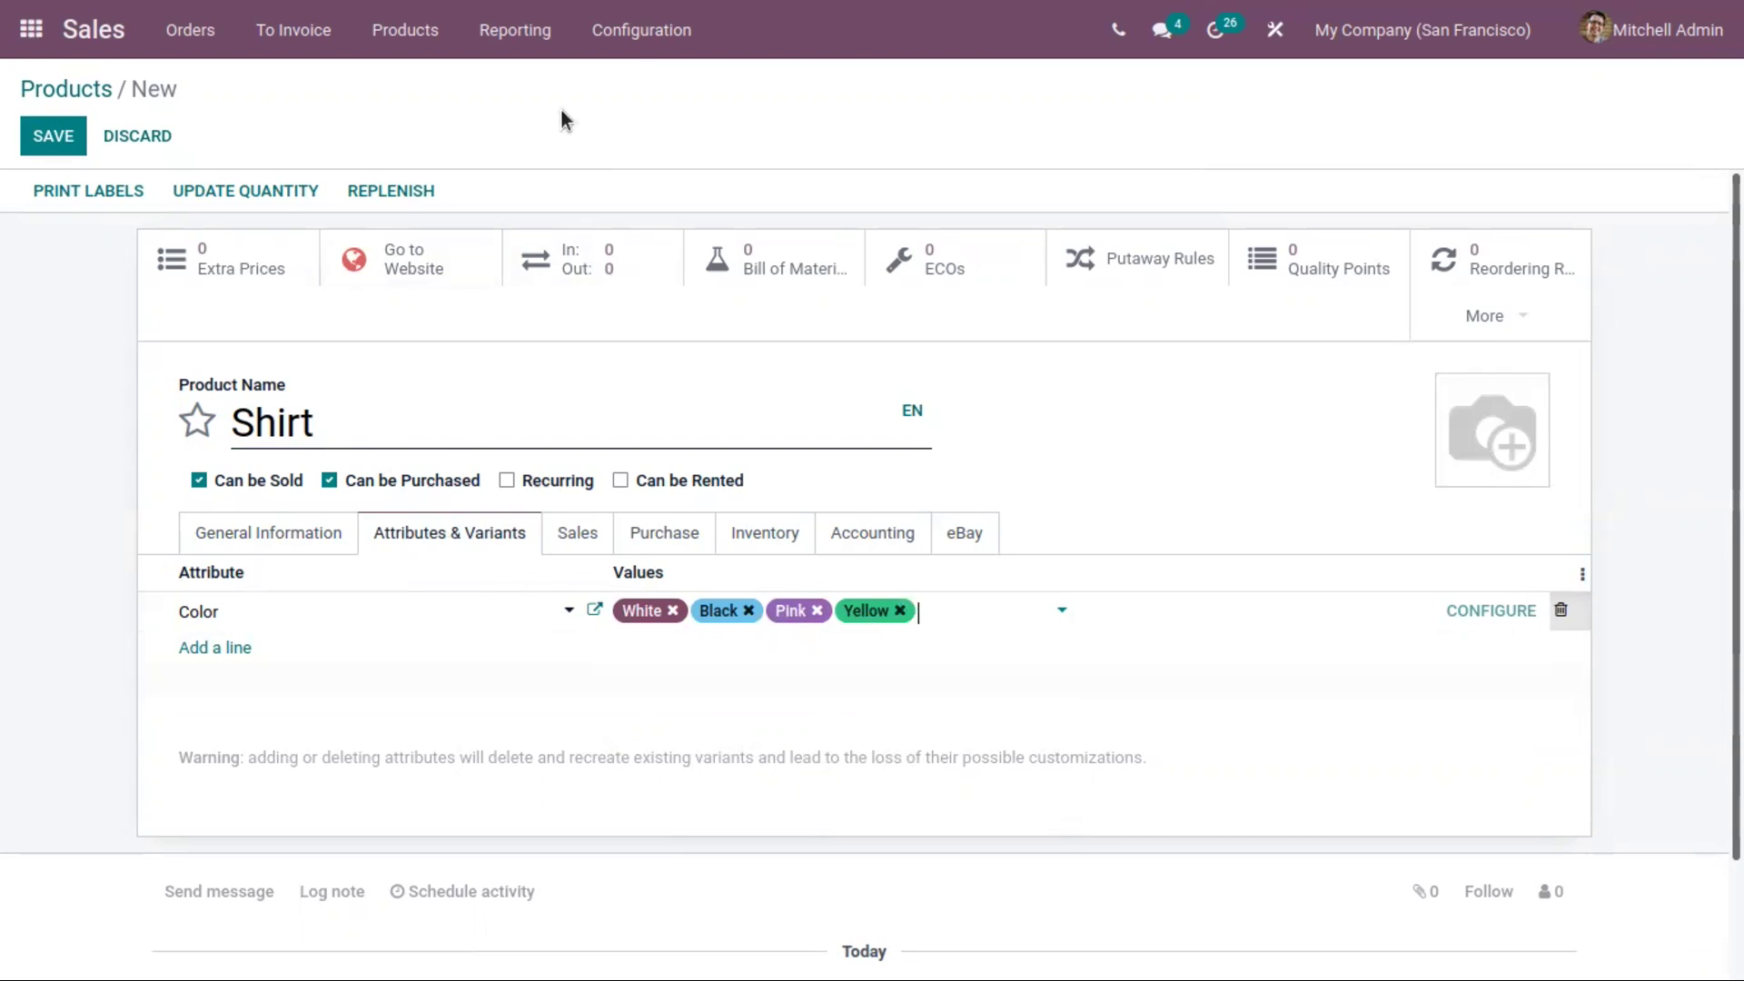
Save the new Shirt product with its color variants
click(641, 30)
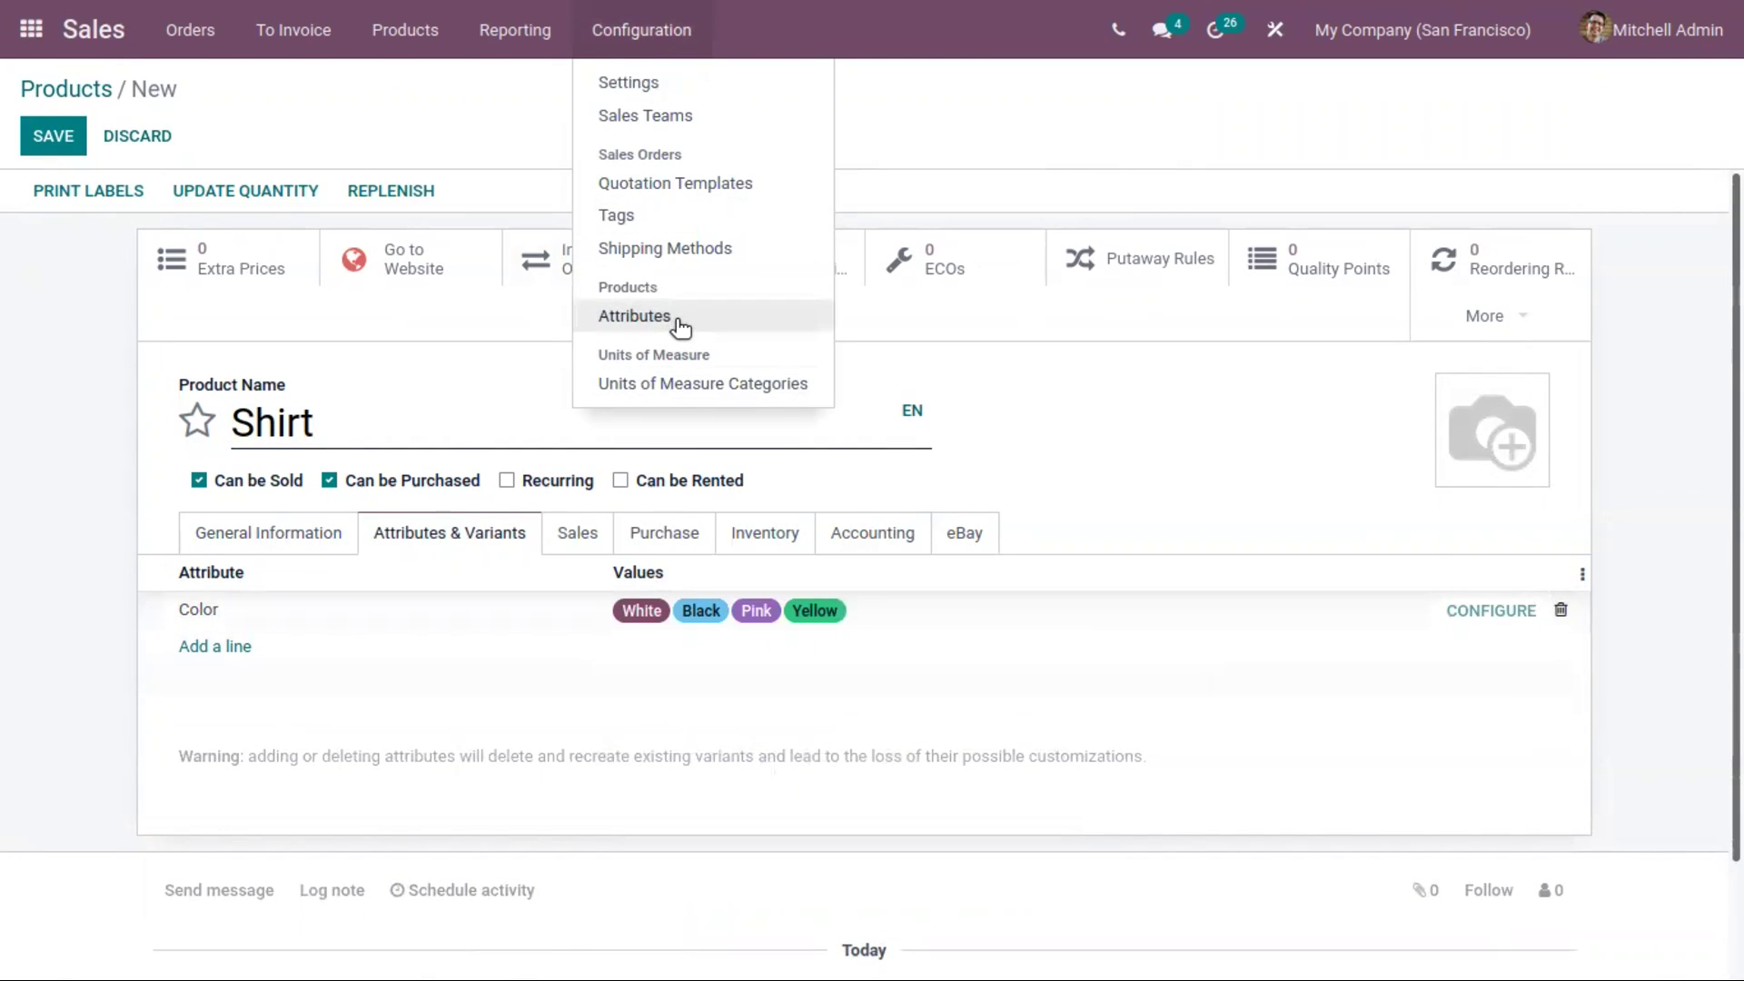
click(8, 186)
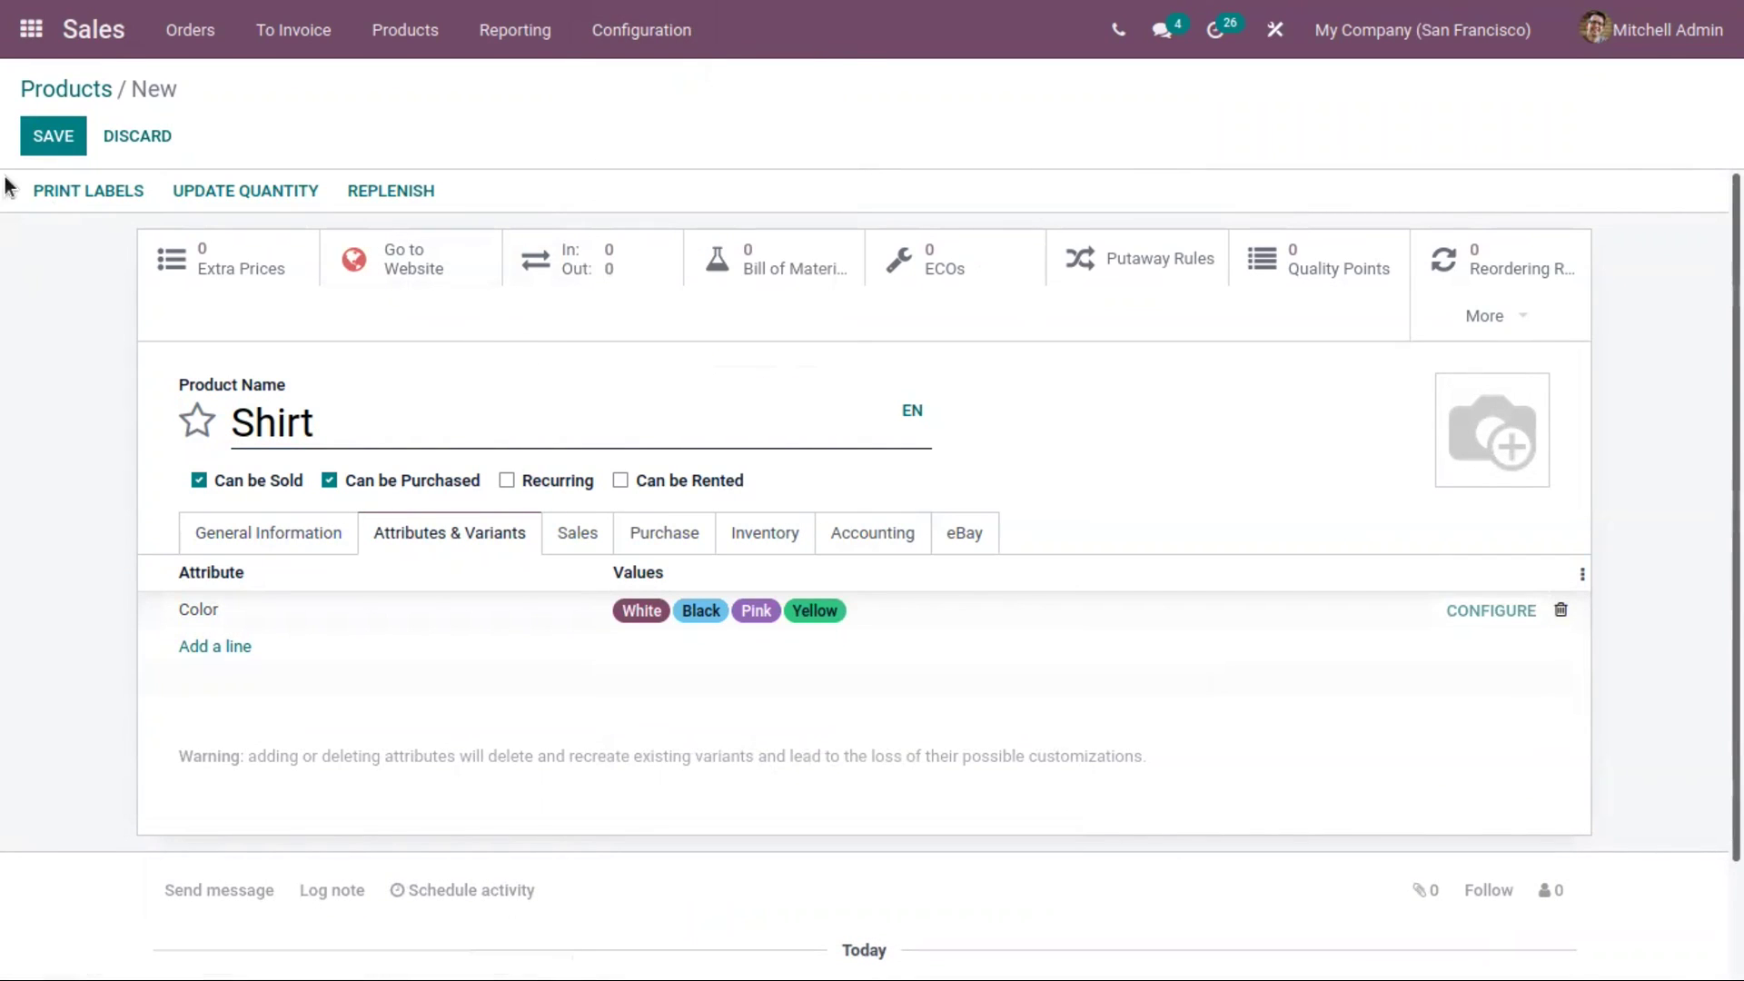
click(27, 147)
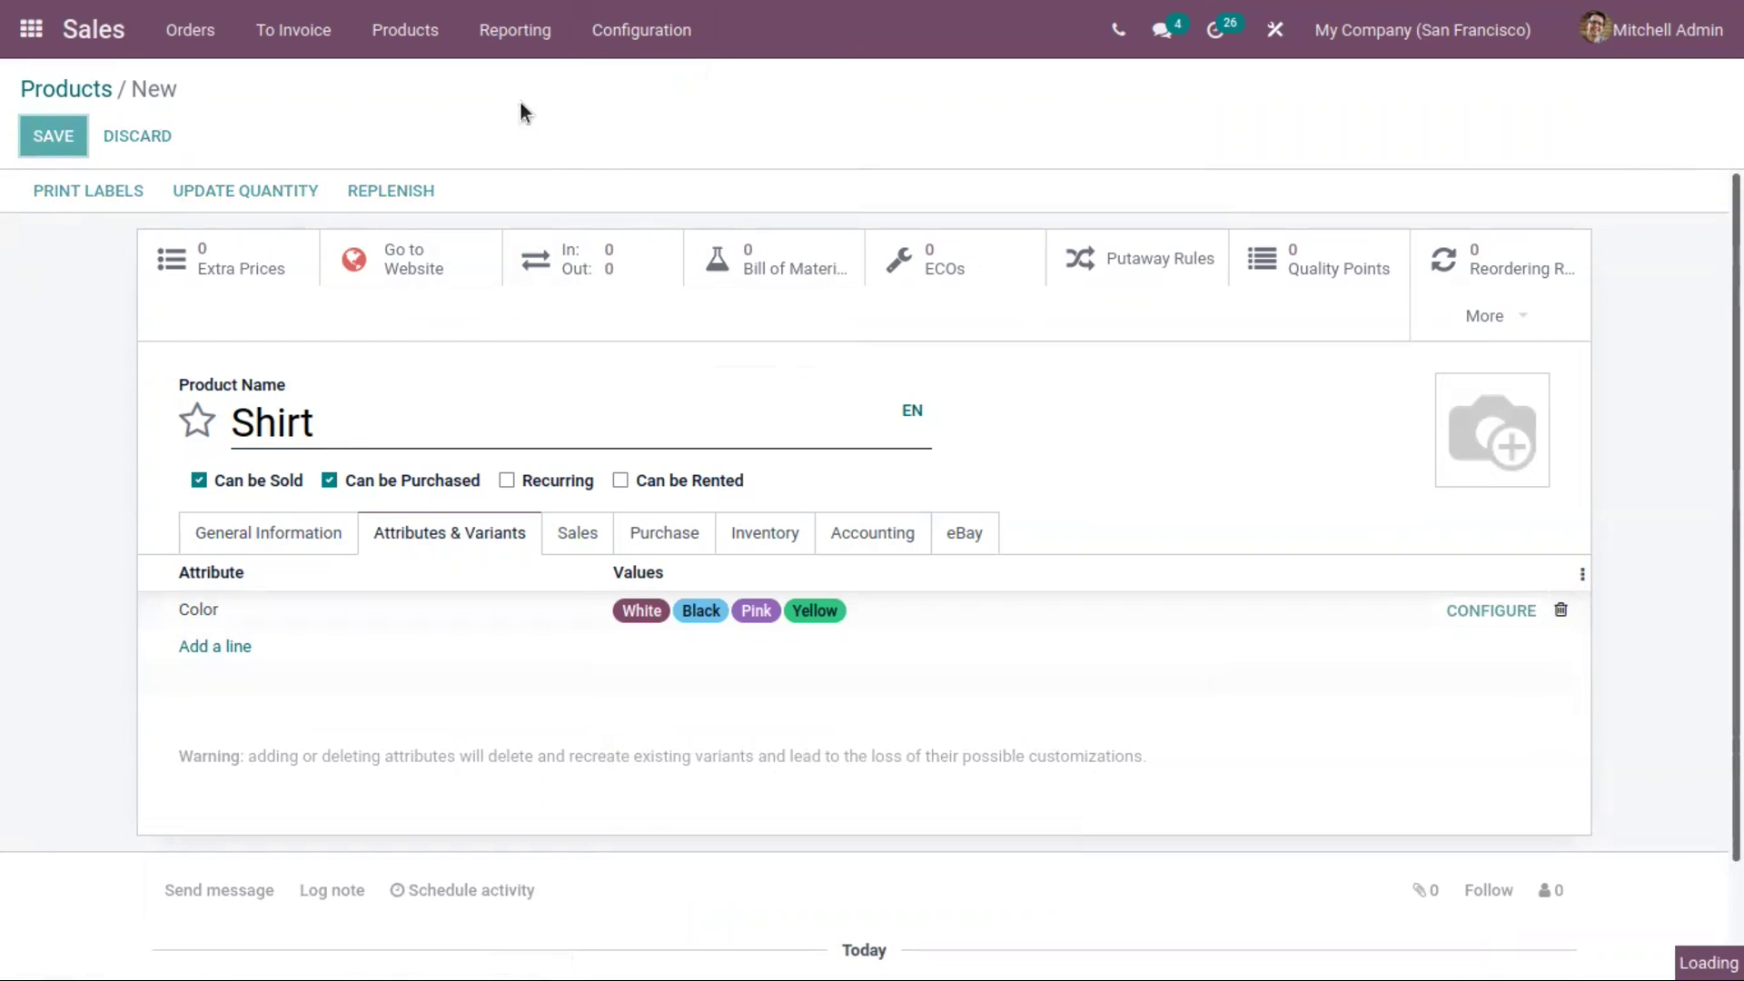
Start a new product attribute named Material and assign it to the General Features category
click(614, 37)
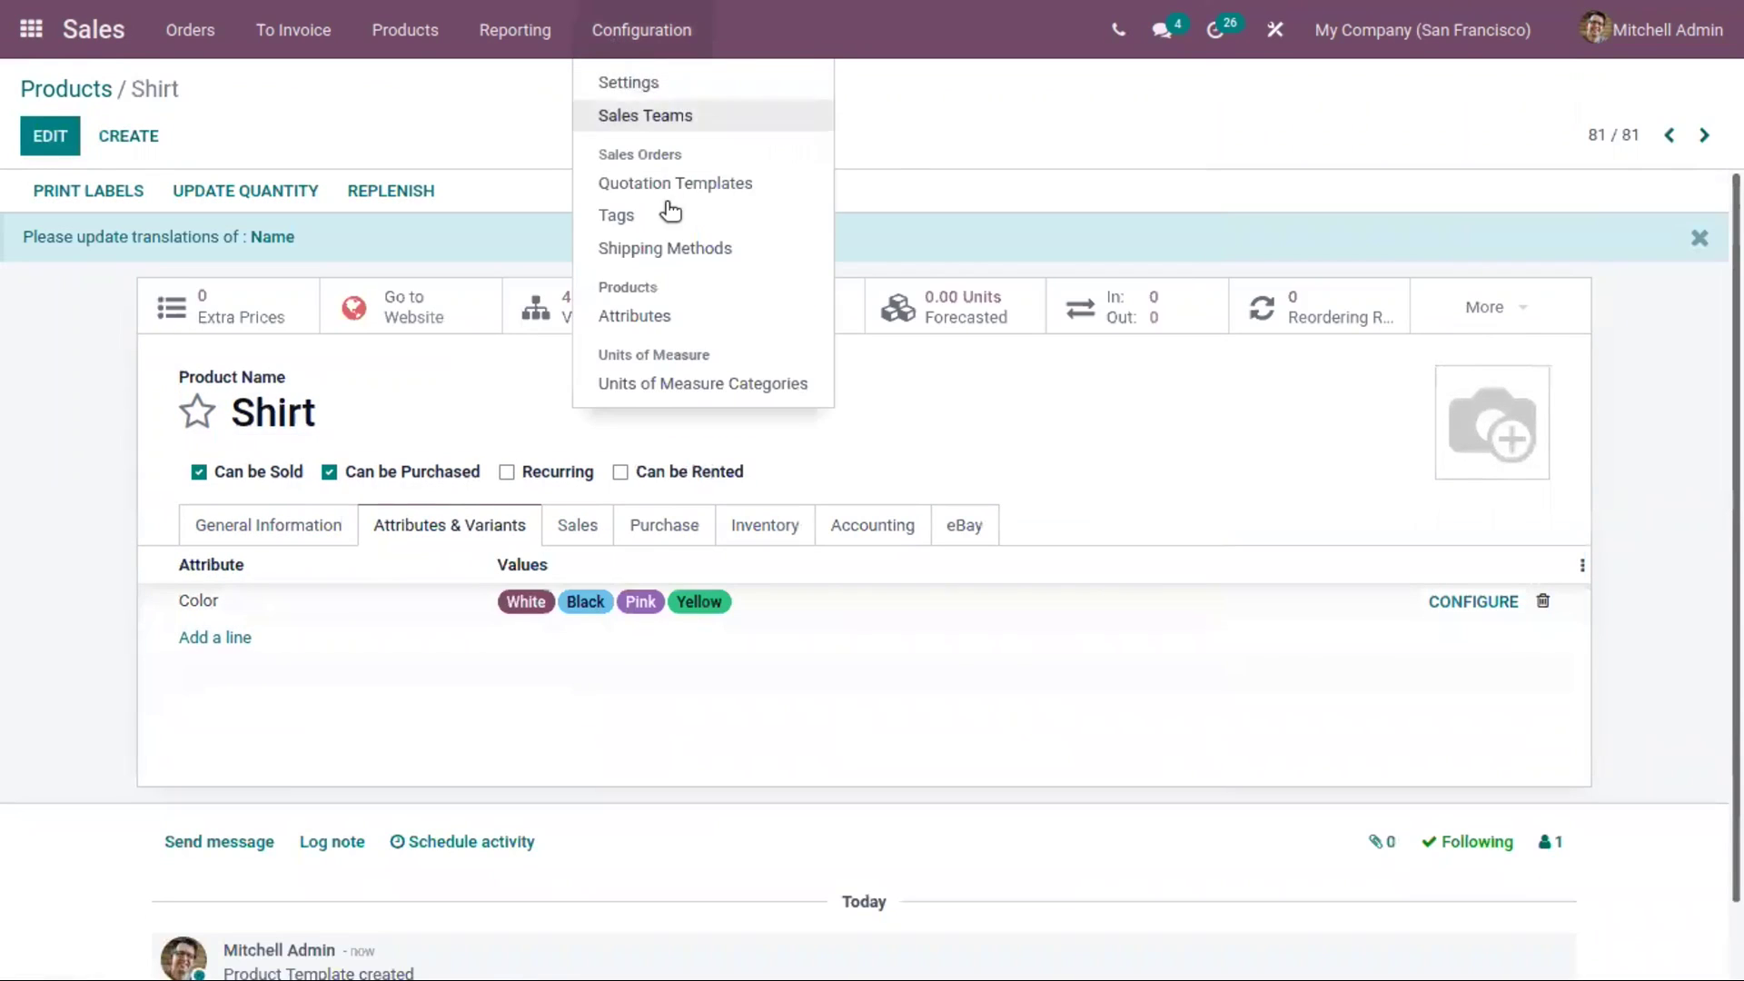
click(673, 316)
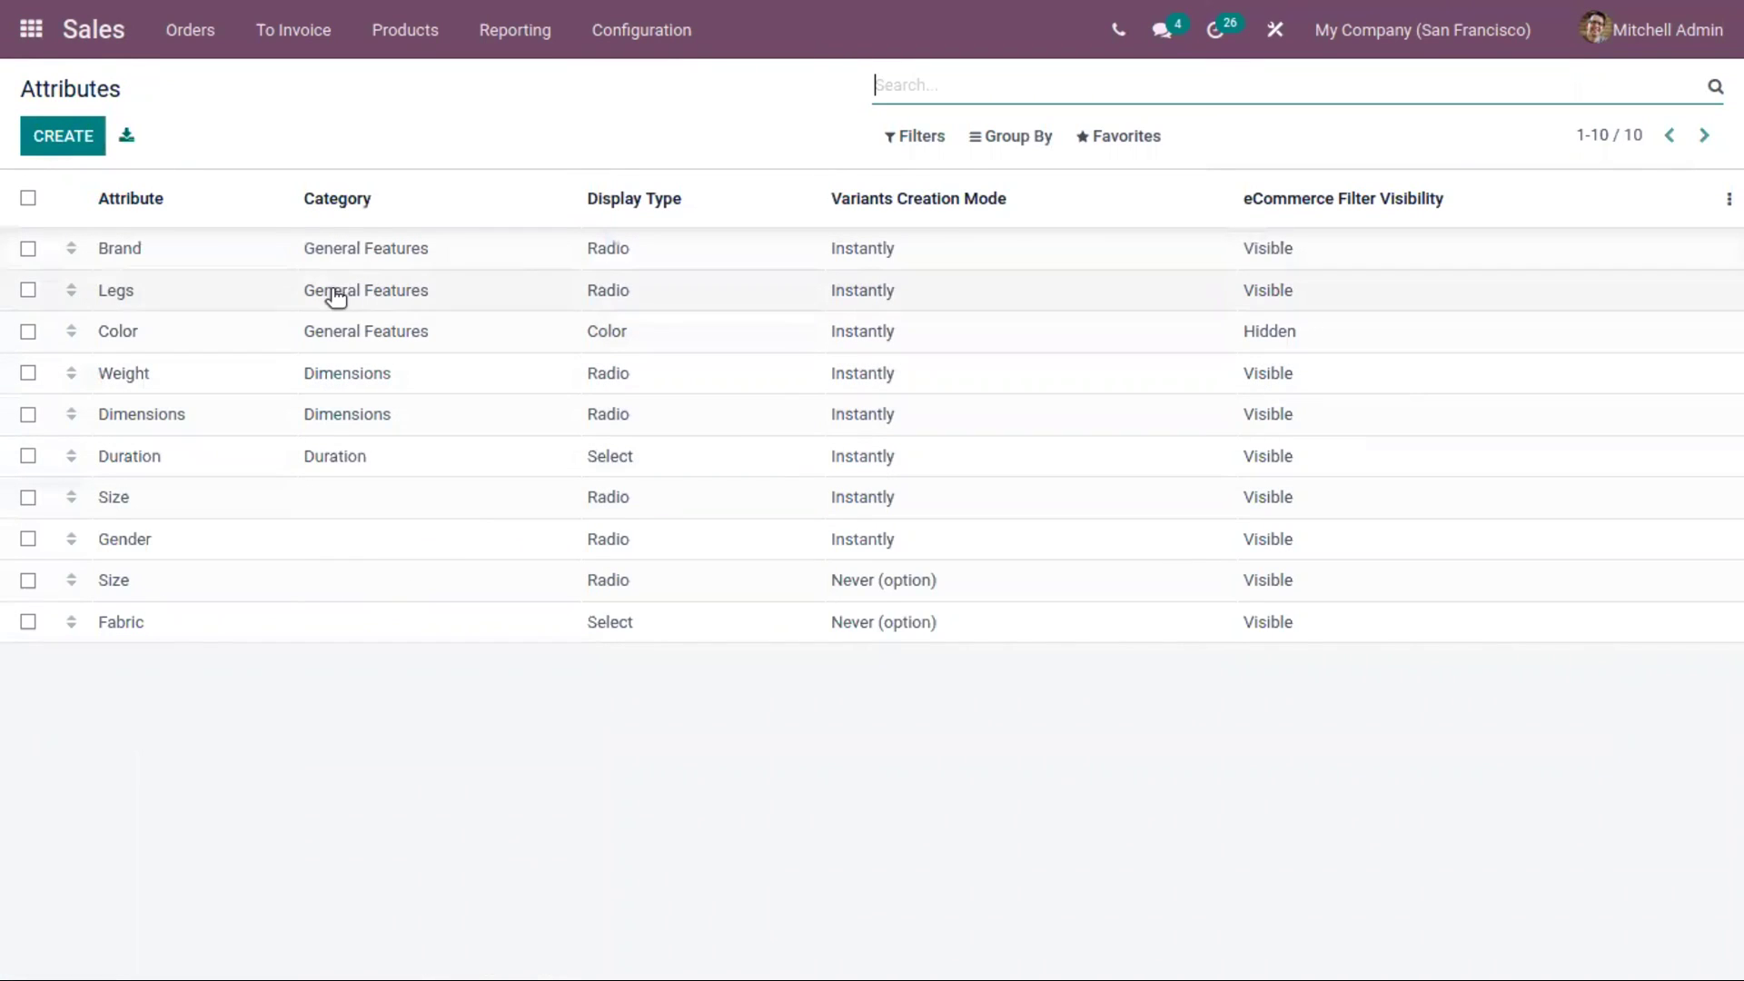
click(79, 137)
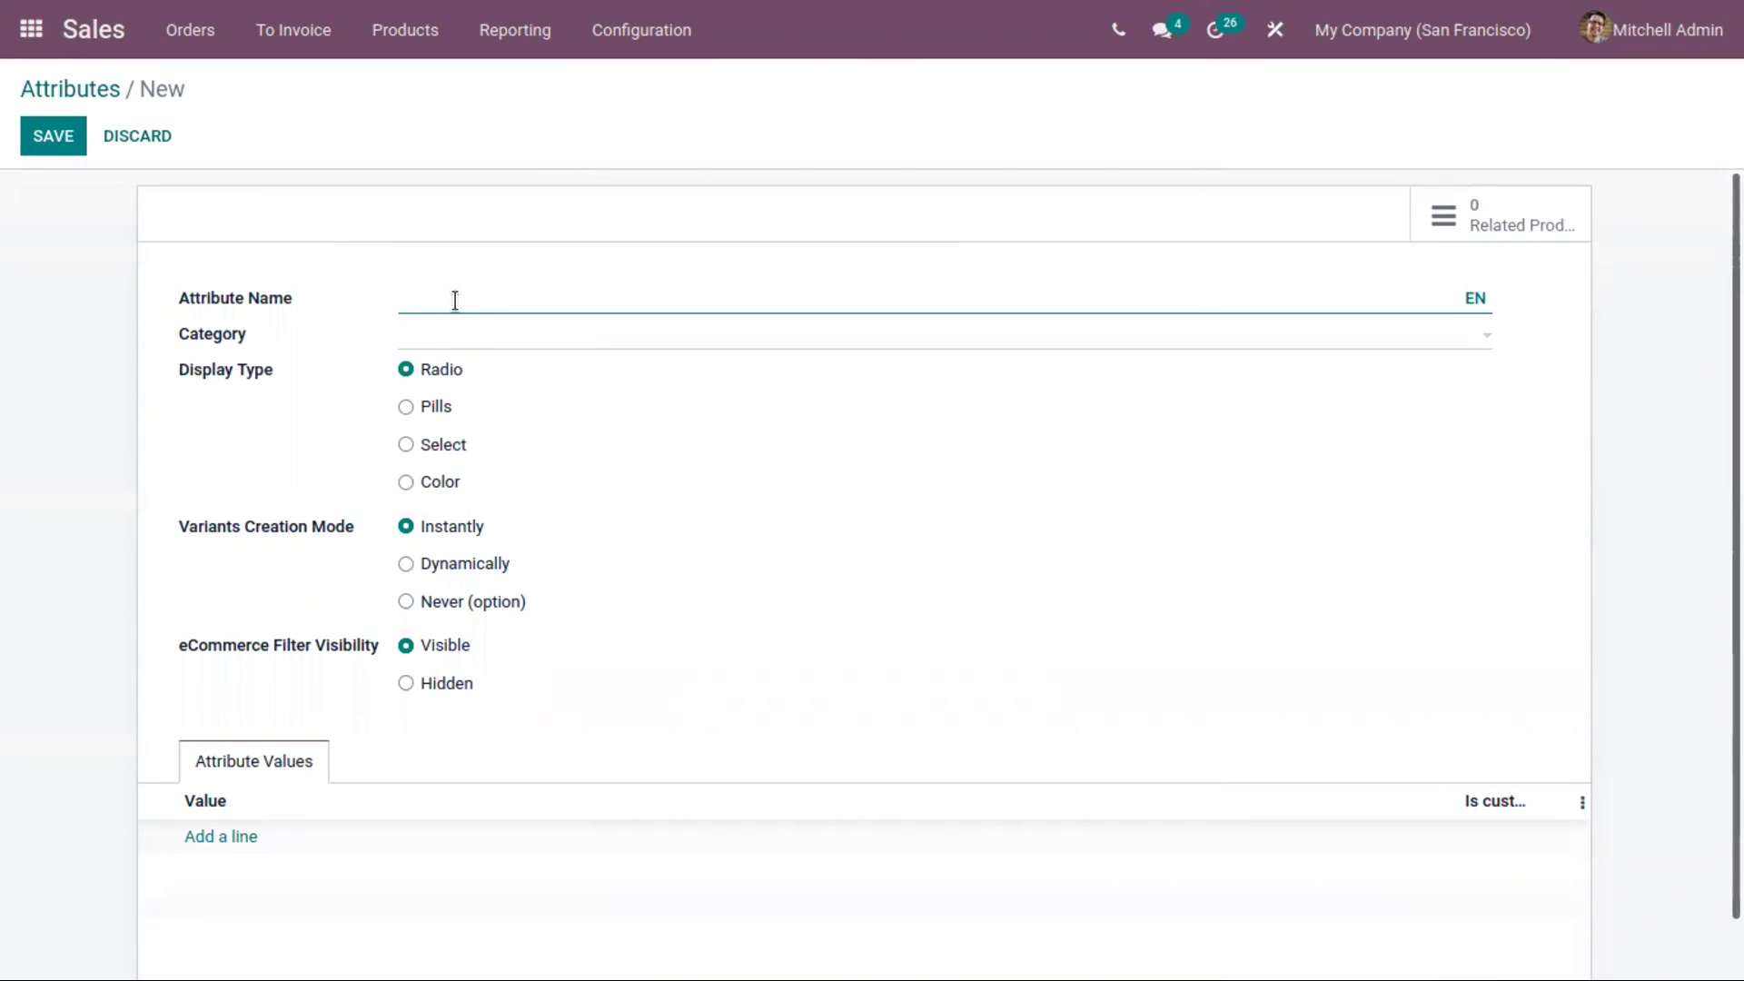
text(Material)
click(449, 334)
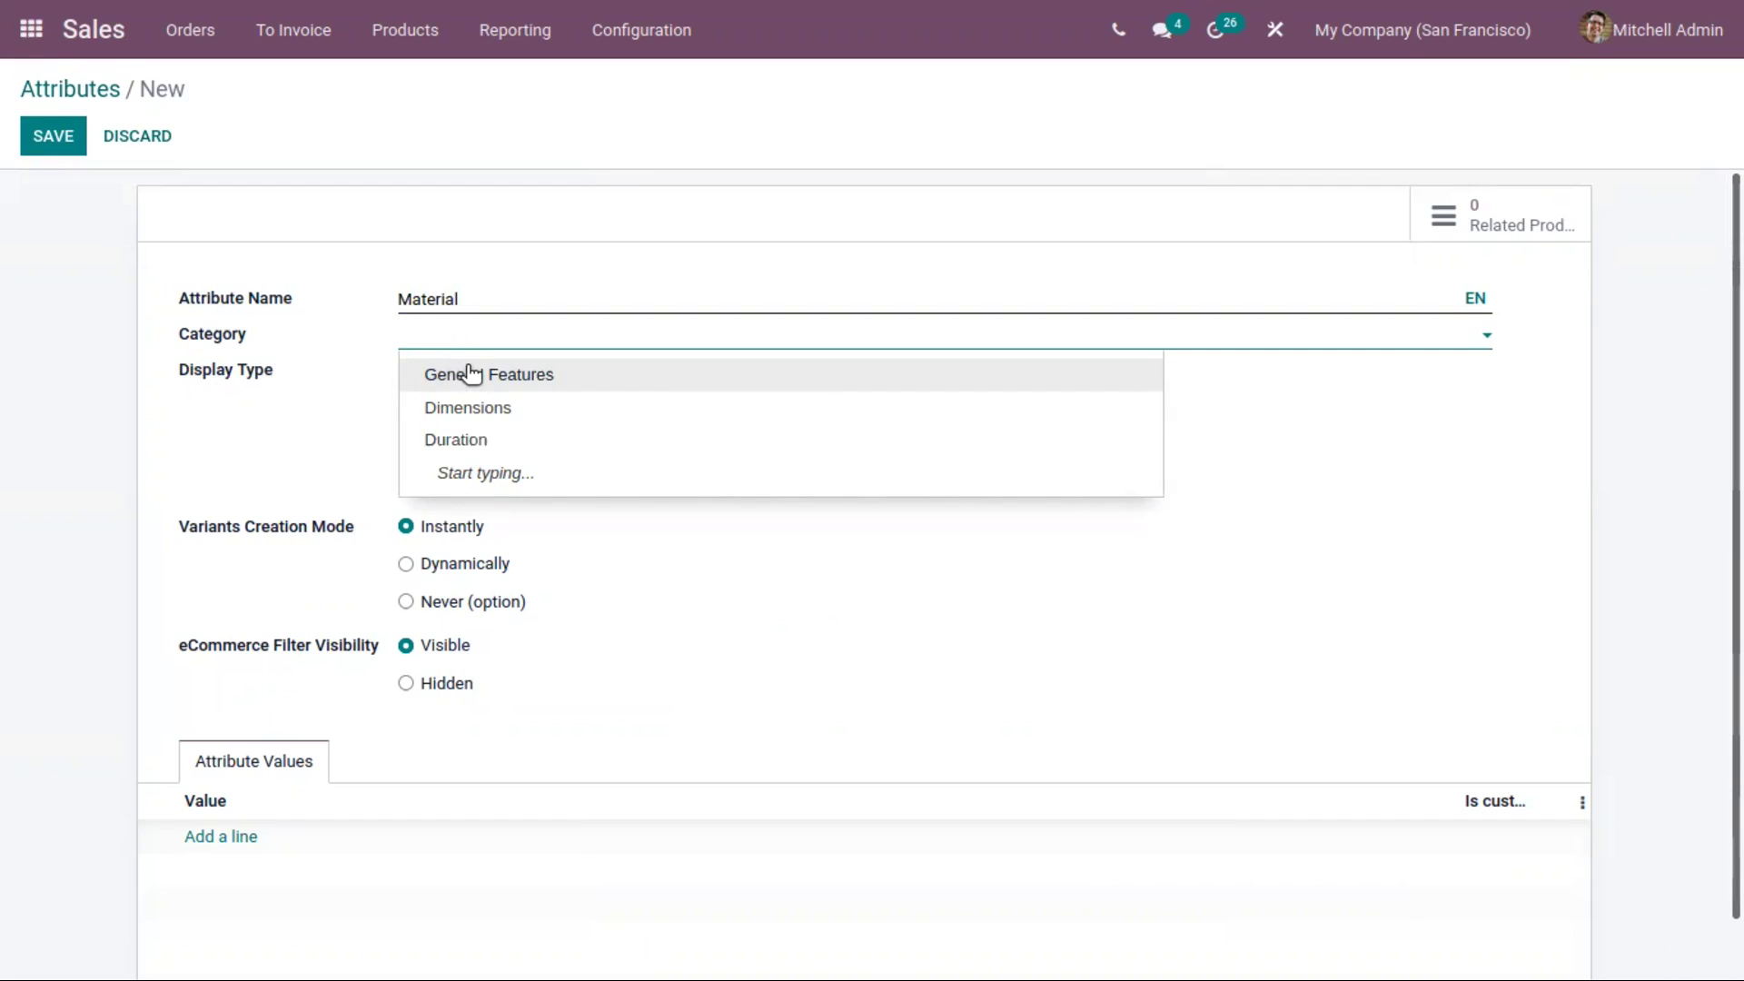
click(554, 384)
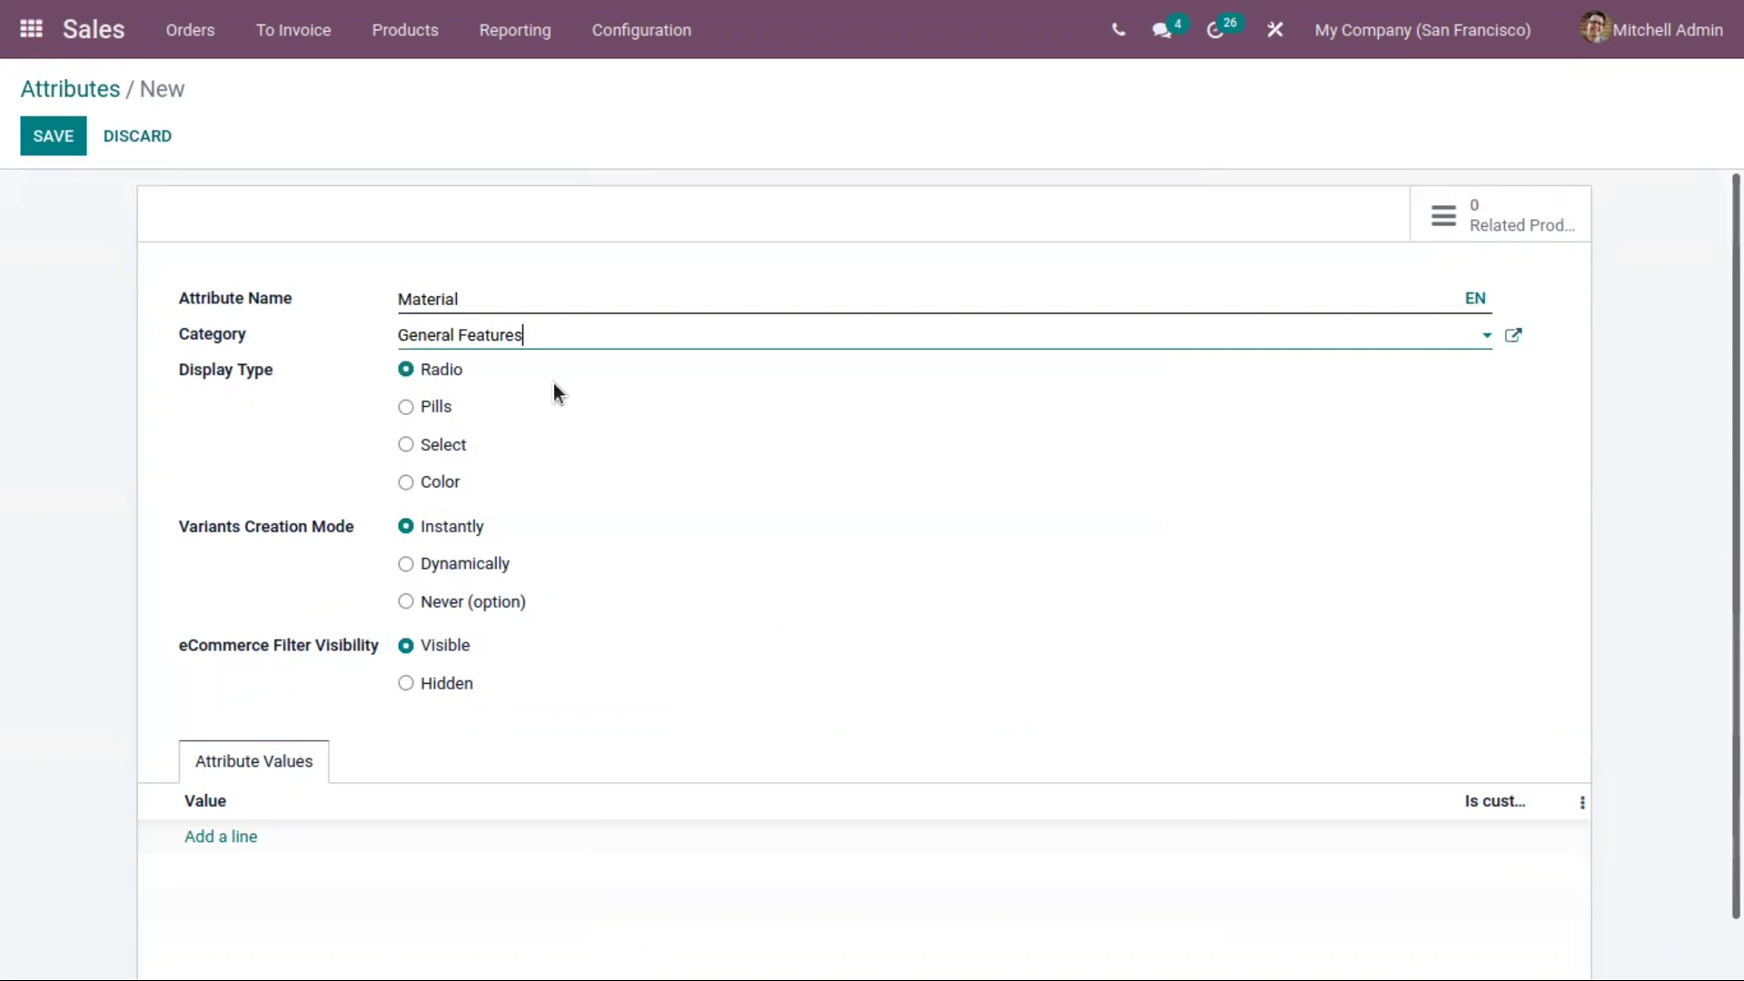
Open the General Features category to examine its related attributes, and close it without changes
click(1512, 335)
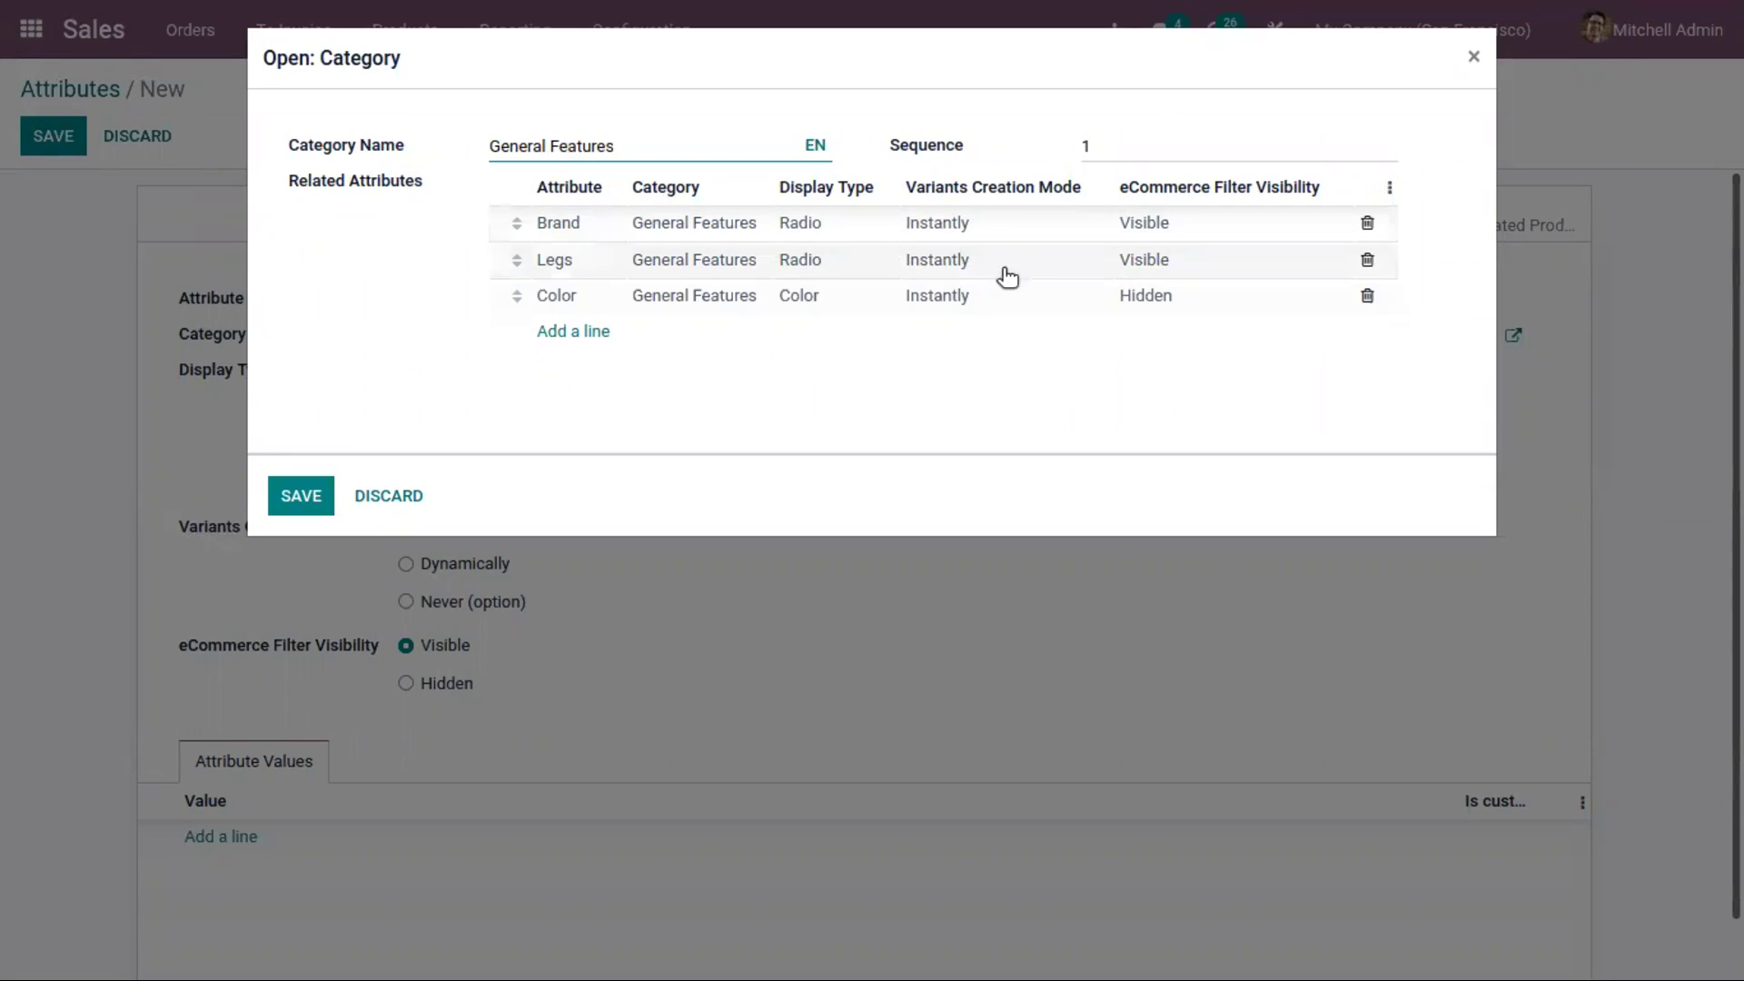
click(379, 497)
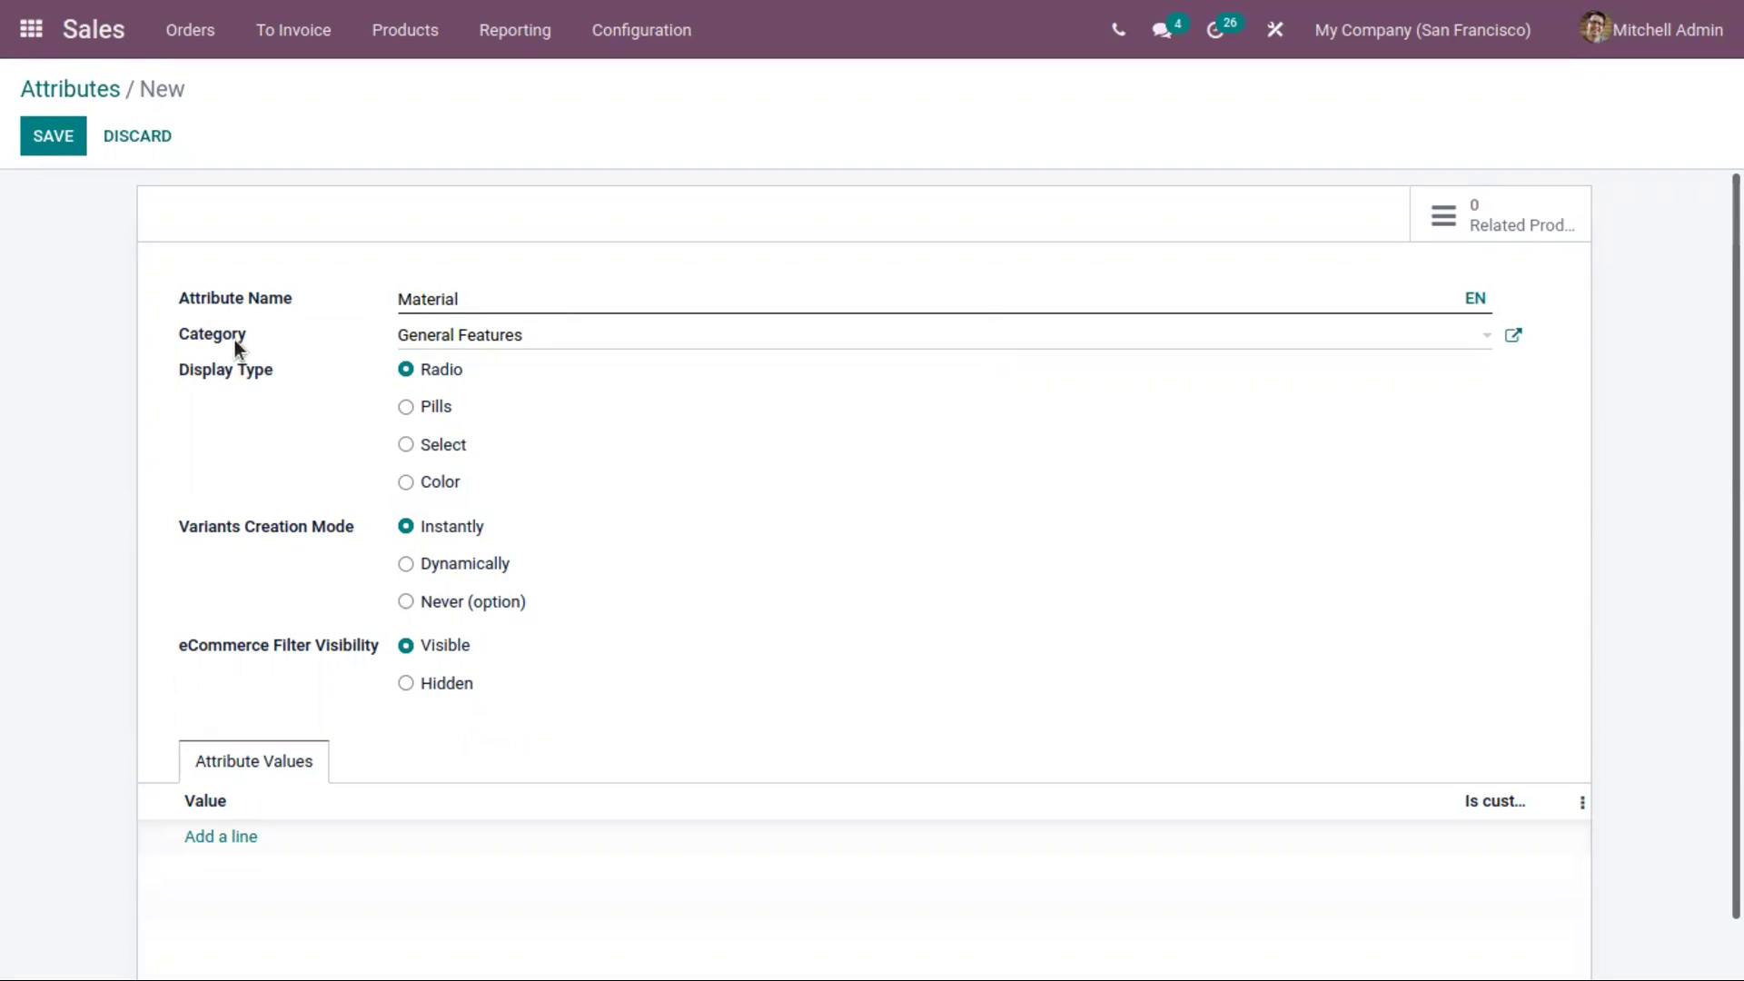
mouse_move(231, 335)
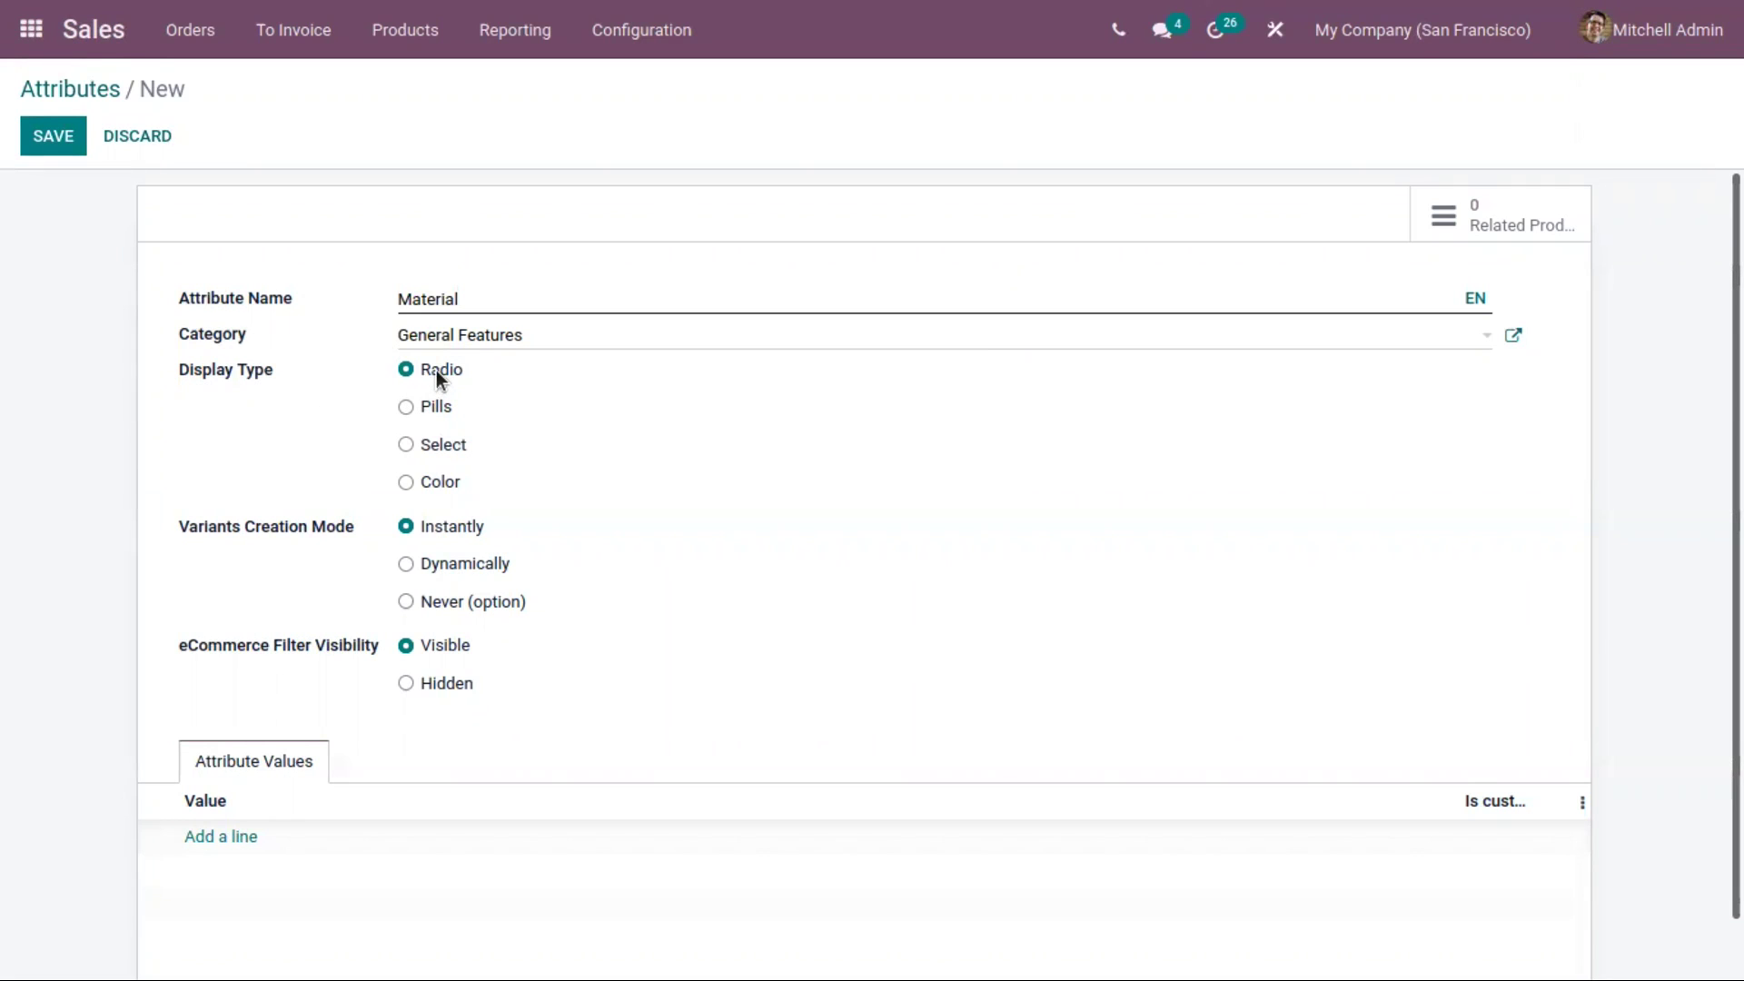
Set the Material attribute's display type to Pills
click(440, 444)
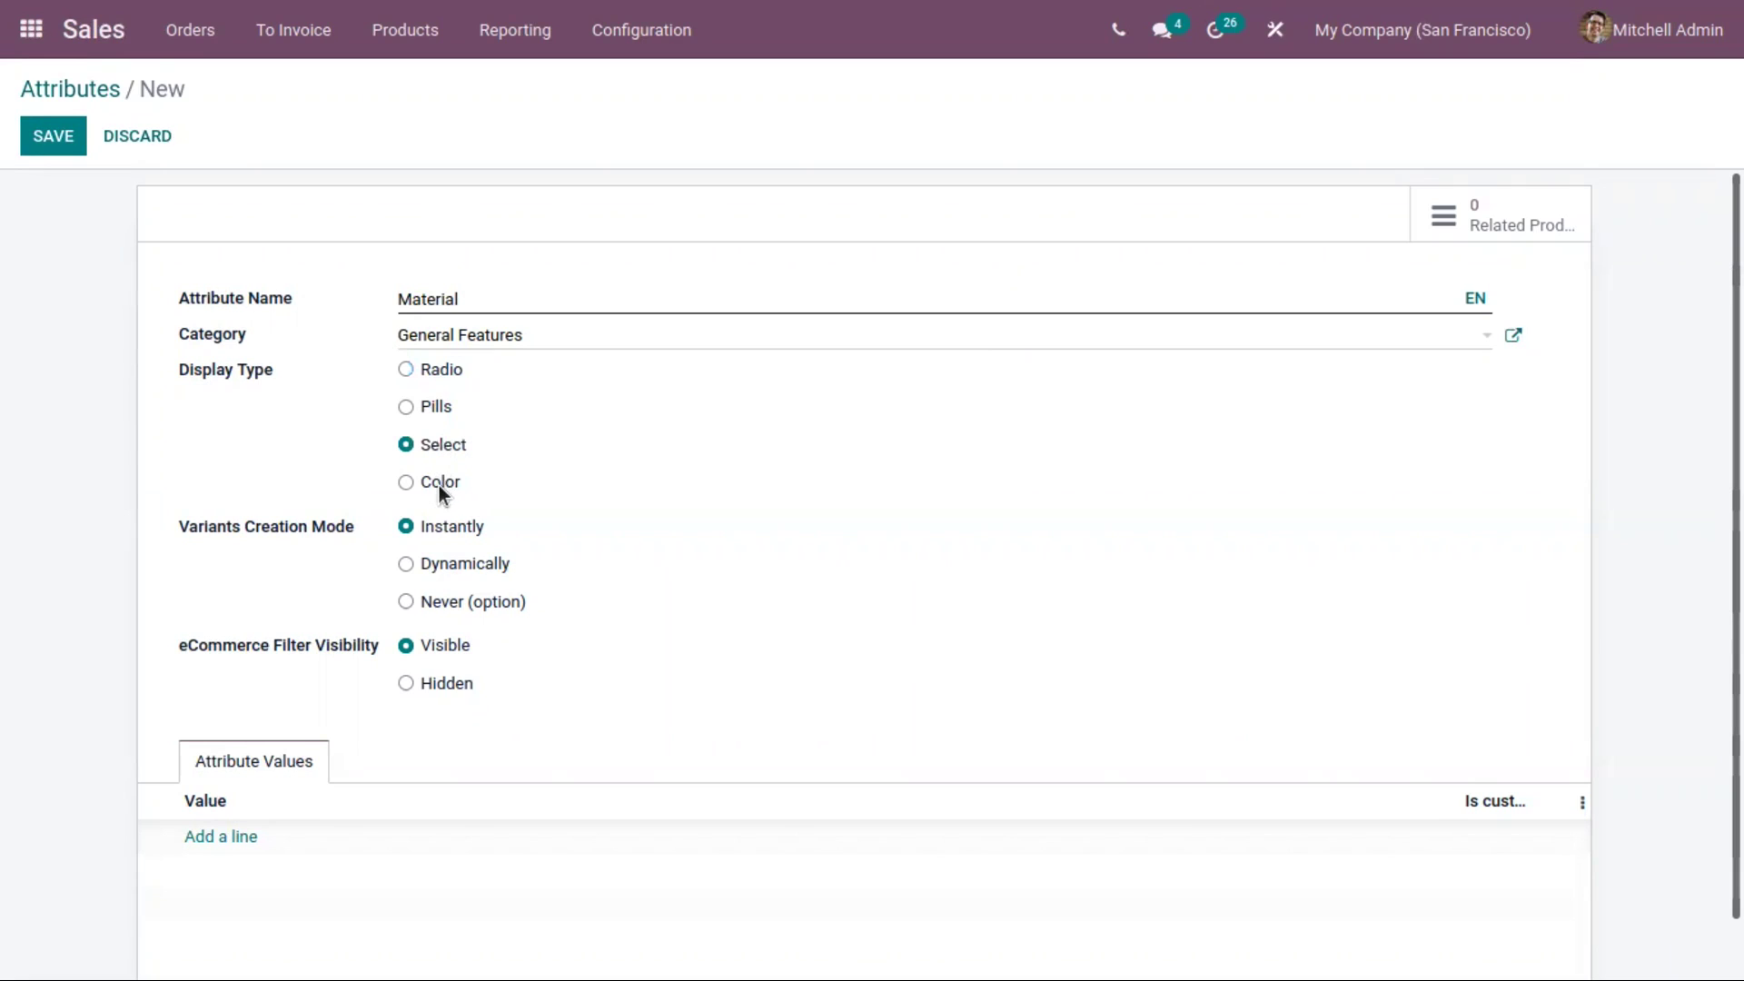
click(439, 483)
click(439, 410)
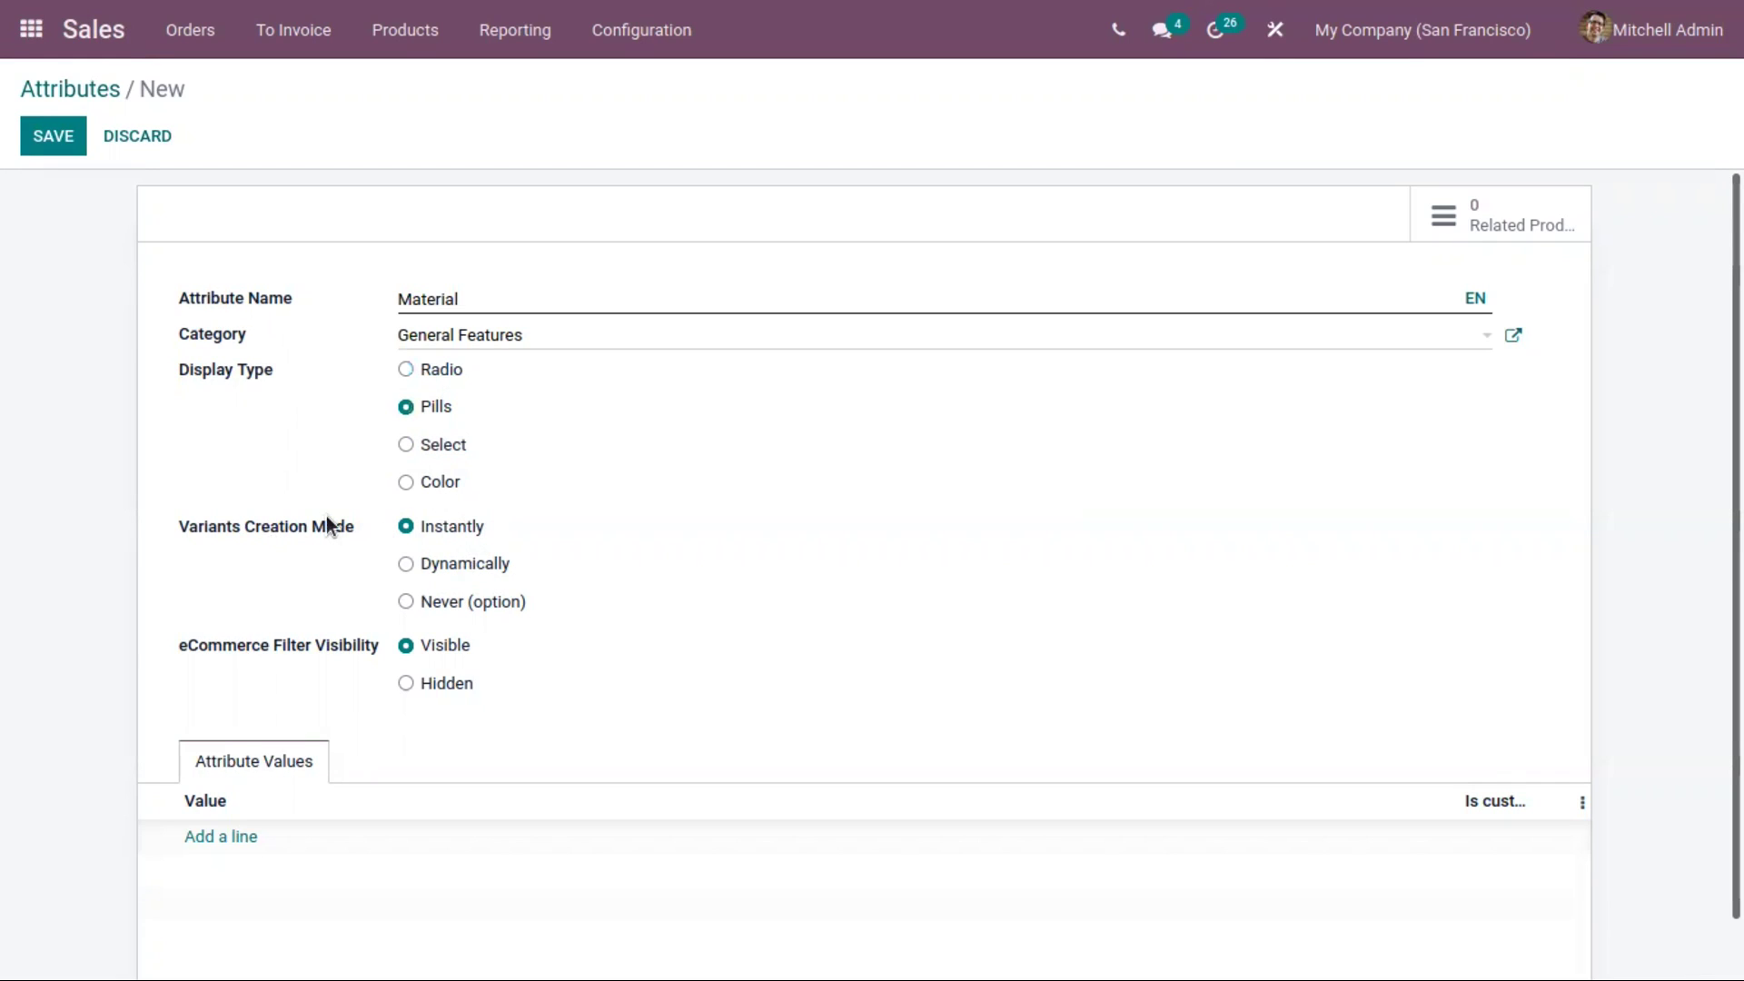
Set the Material attribute's variants creation mode to Dynamically and its eCommerce filter visibility to Visible
mouse_move(325, 526)
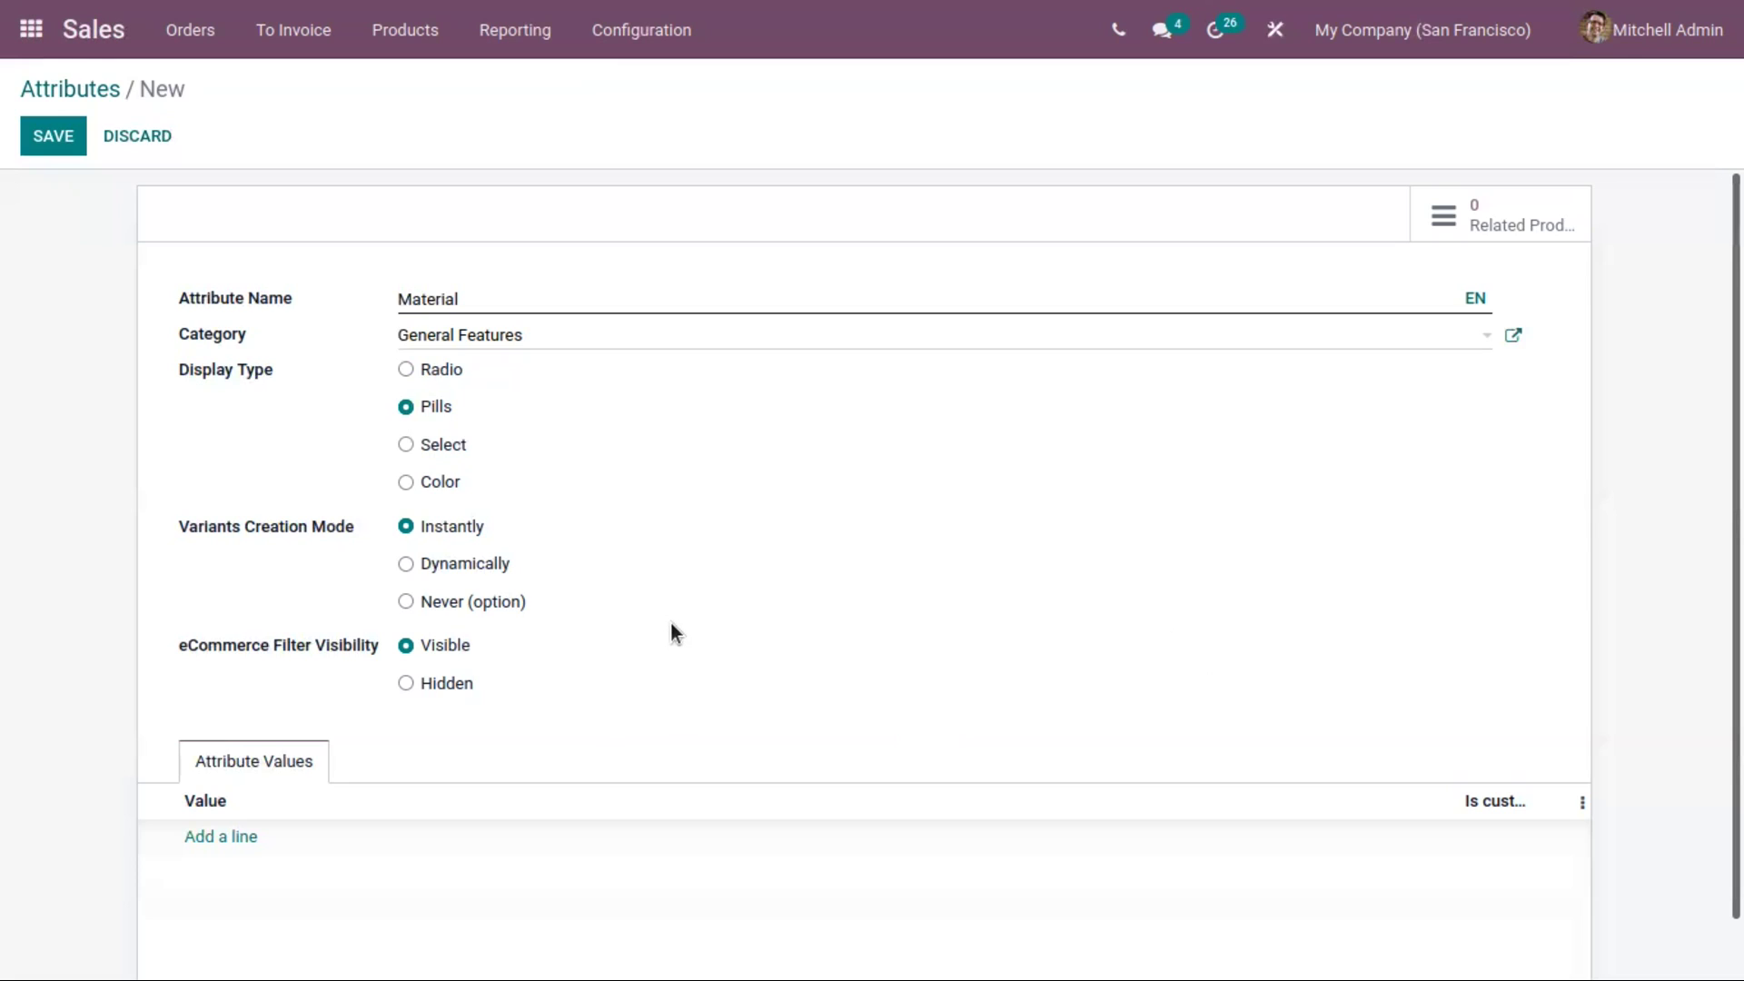
click(459, 602)
click(446, 530)
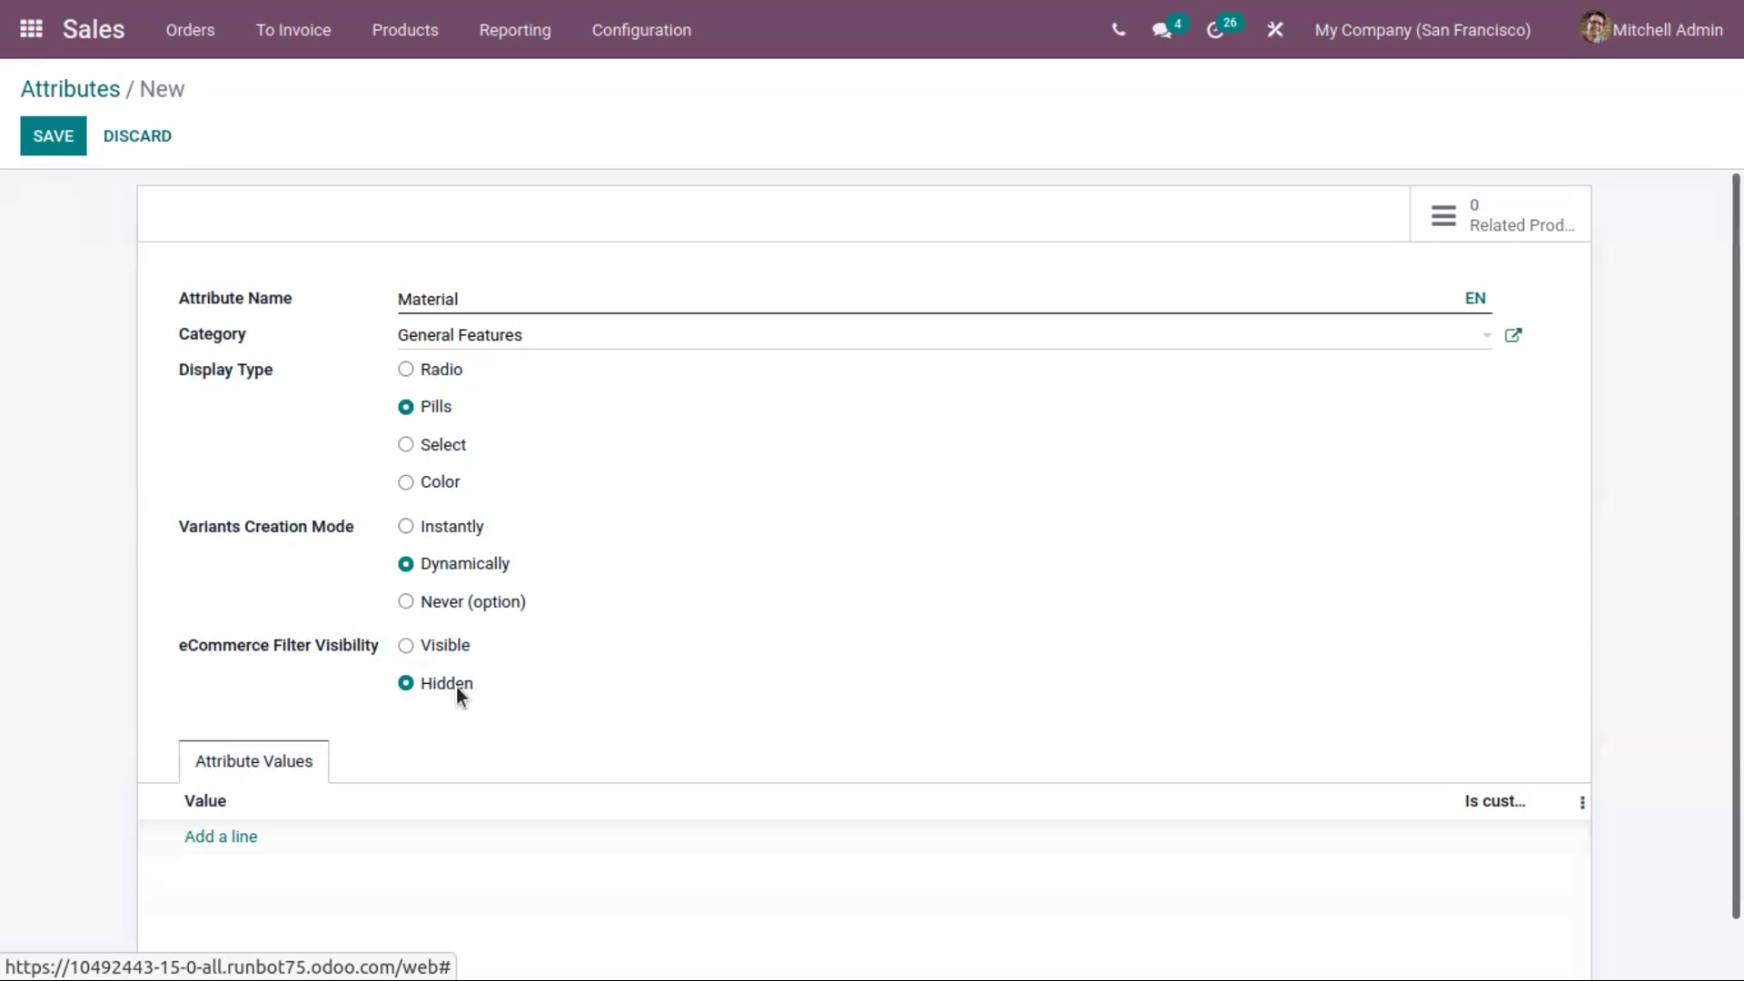
click(450, 645)
Add the values Cotton, Wool and Silk to the Material attribute
click(211, 836)
text(cotton)
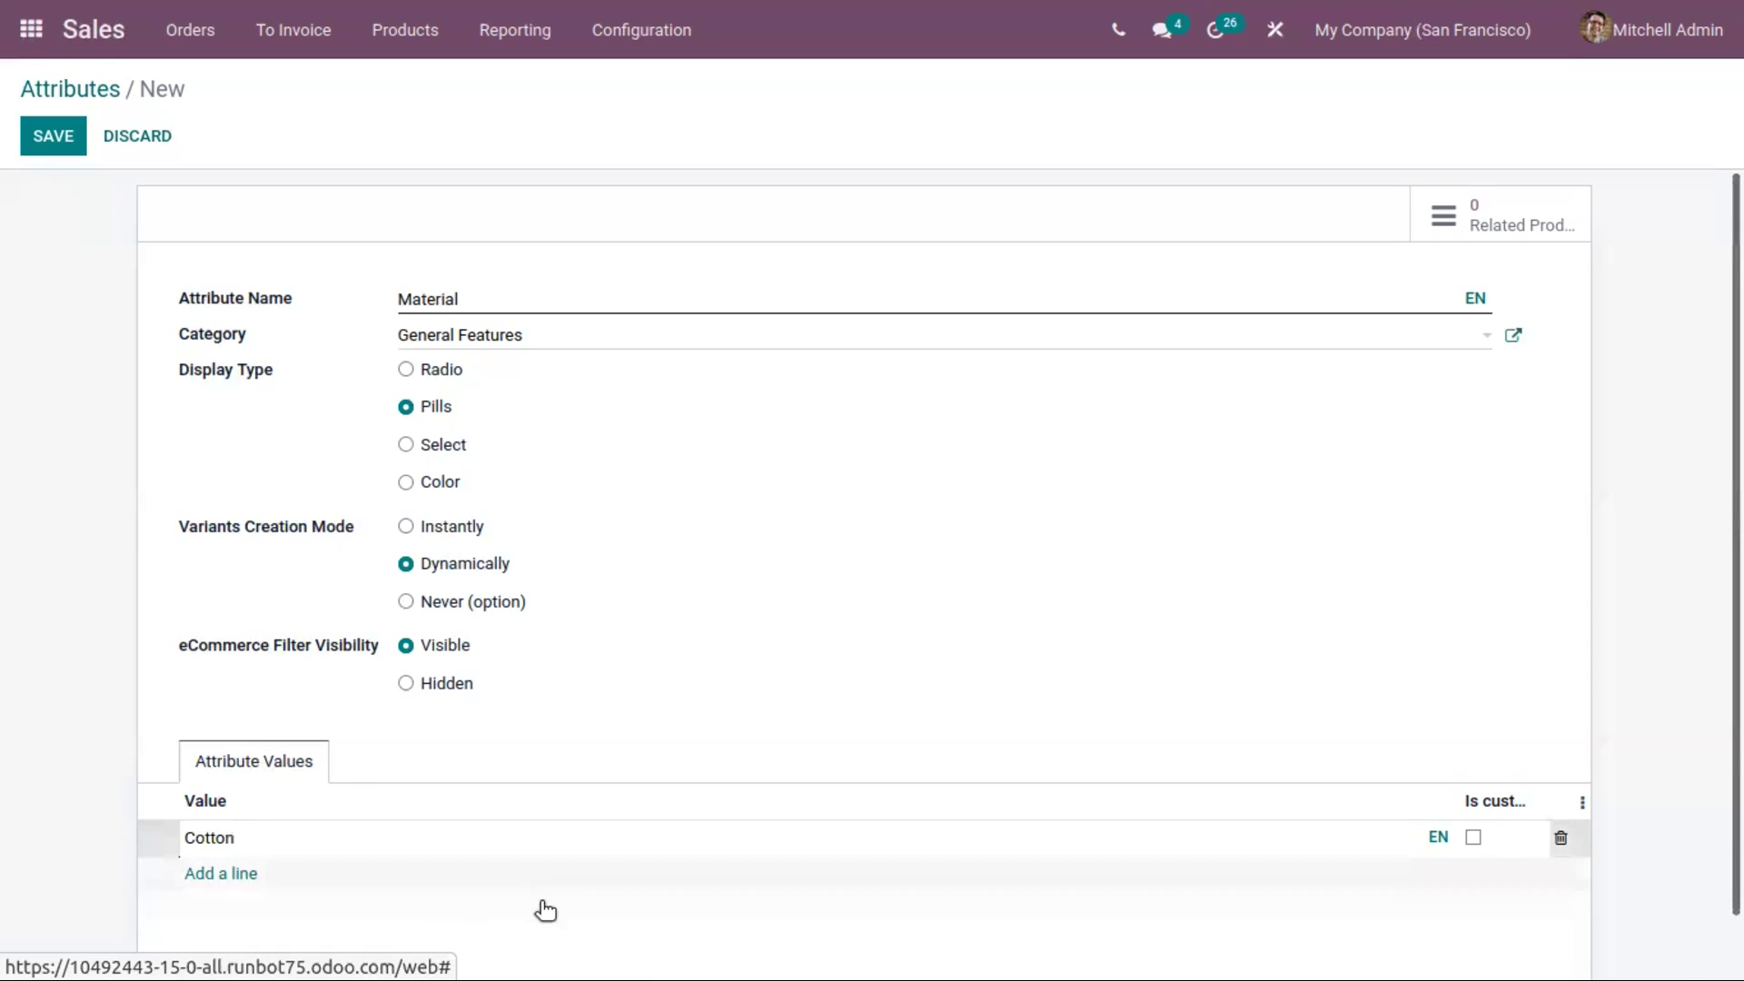
click(231, 873)
text(Wool)
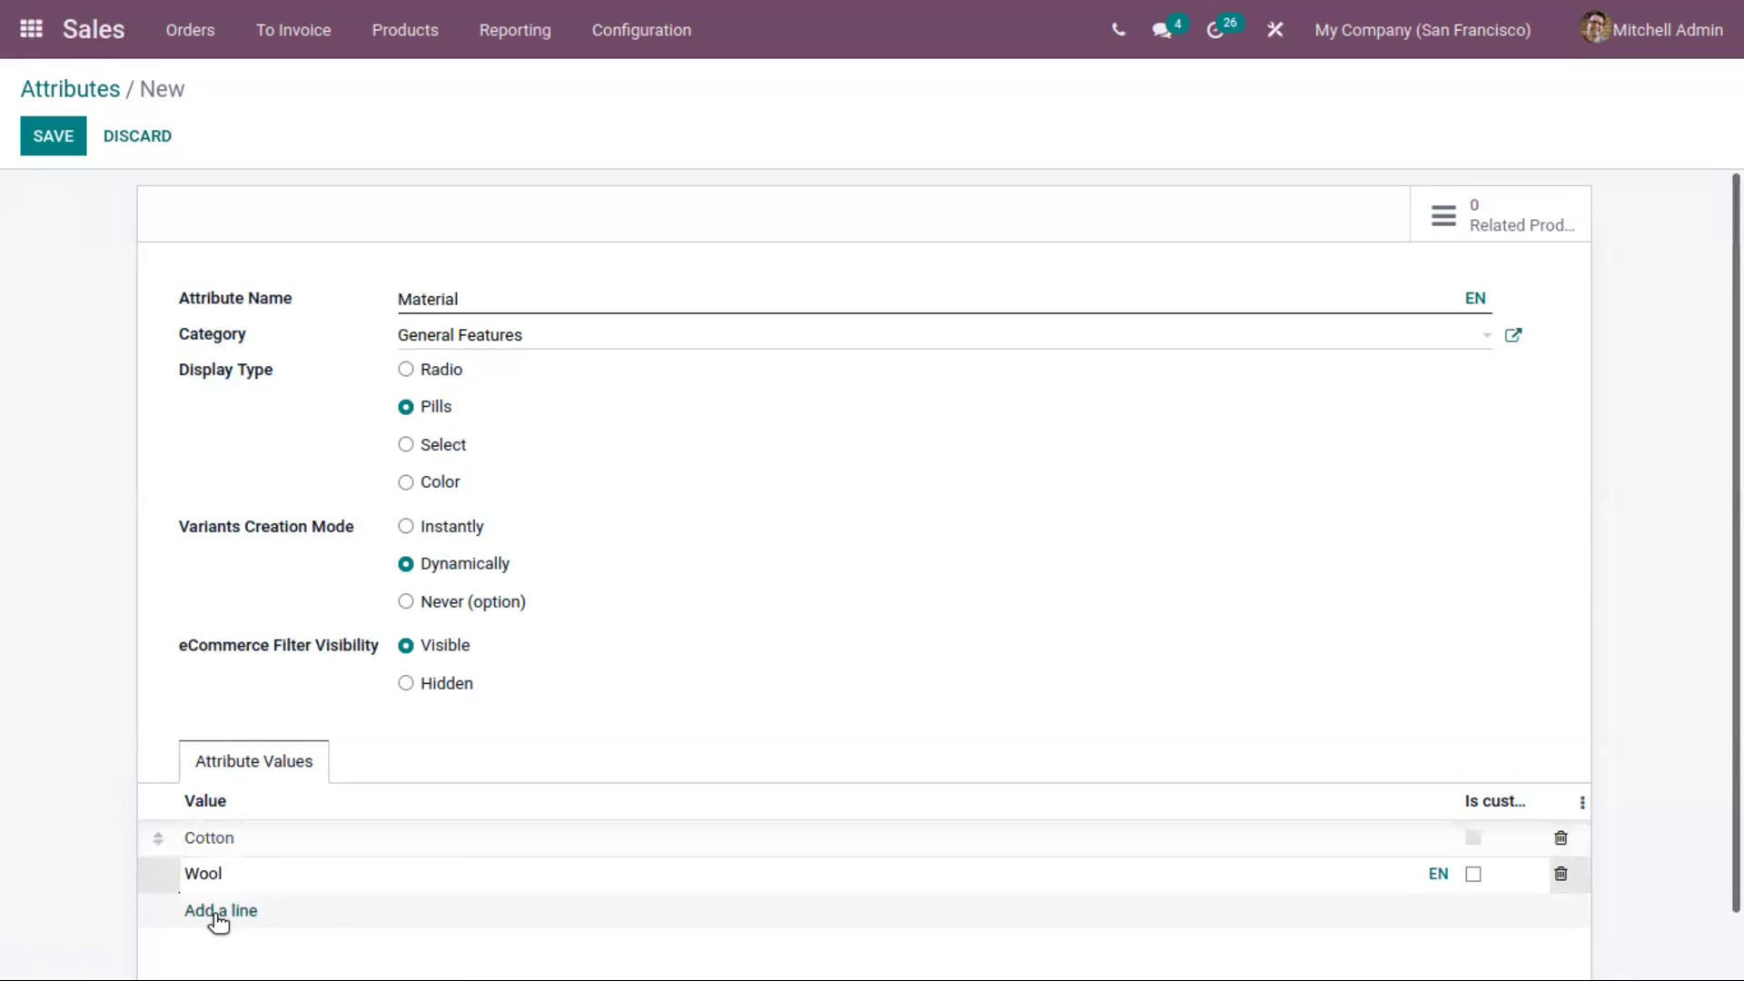
click(216, 911)
text(Silk)
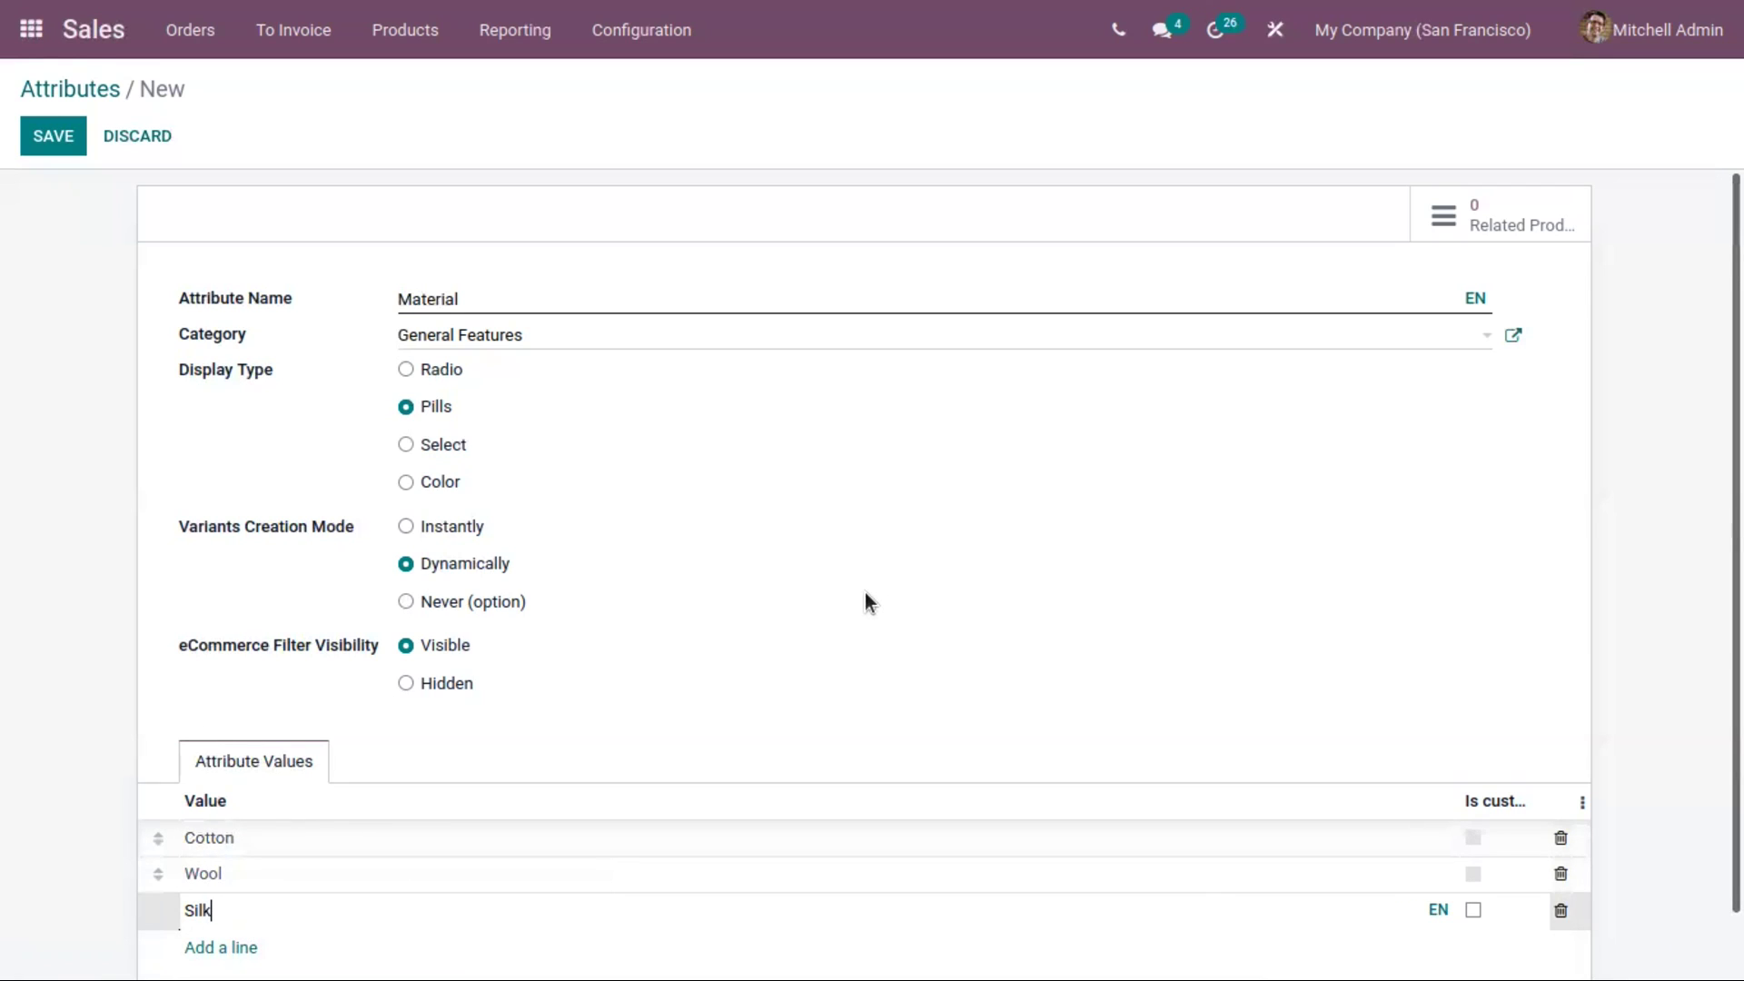
Mark the Silk value as a custom value
scroll(465, 720, down, 1)
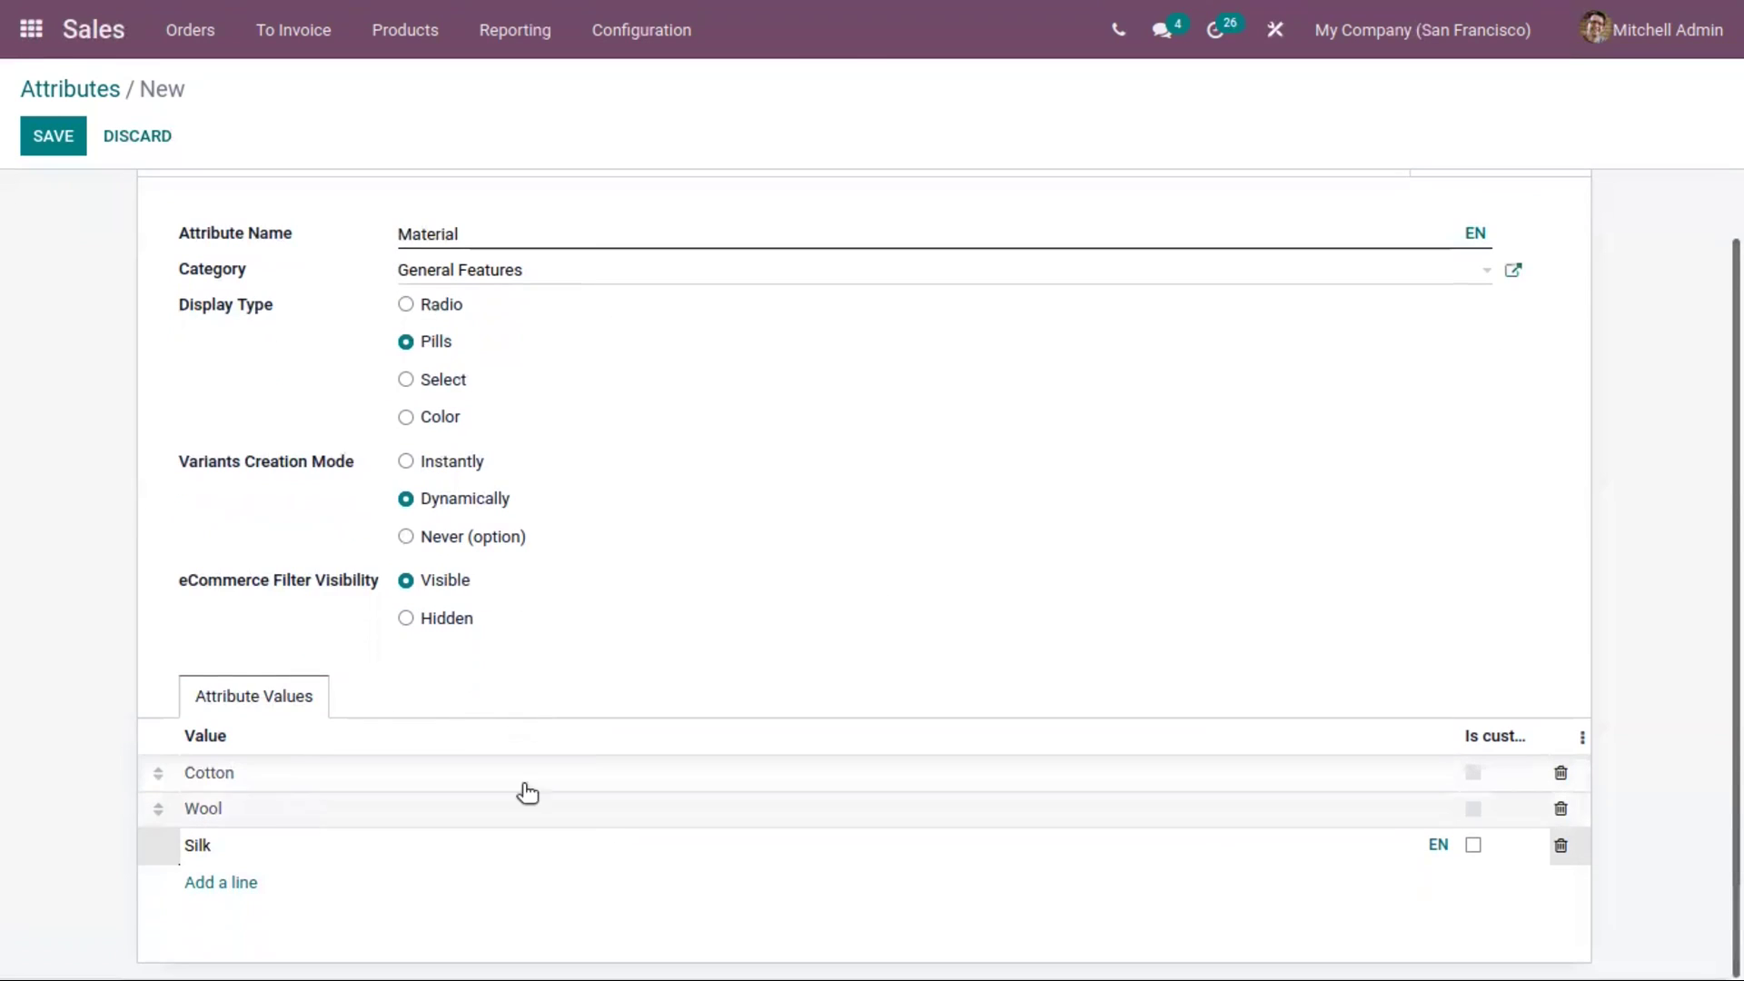
click(1622, 727)
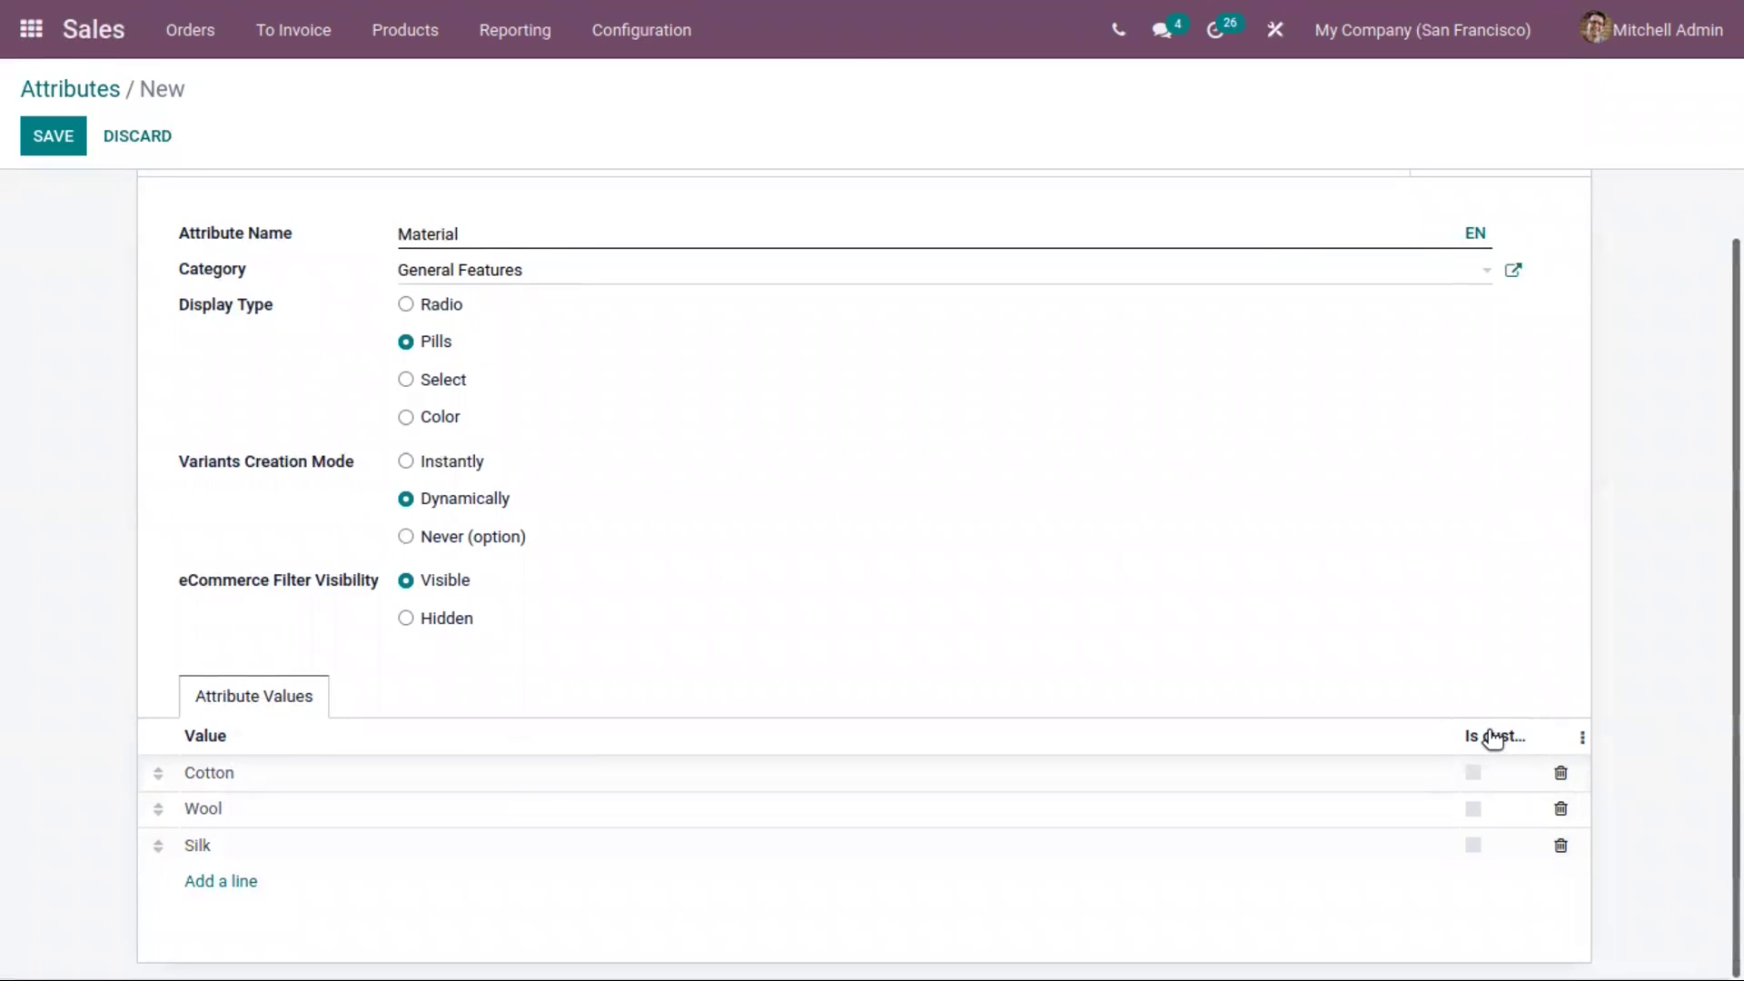
click(1473, 849)
click(1471, 844)
scroll(1018, 570, up, 1)
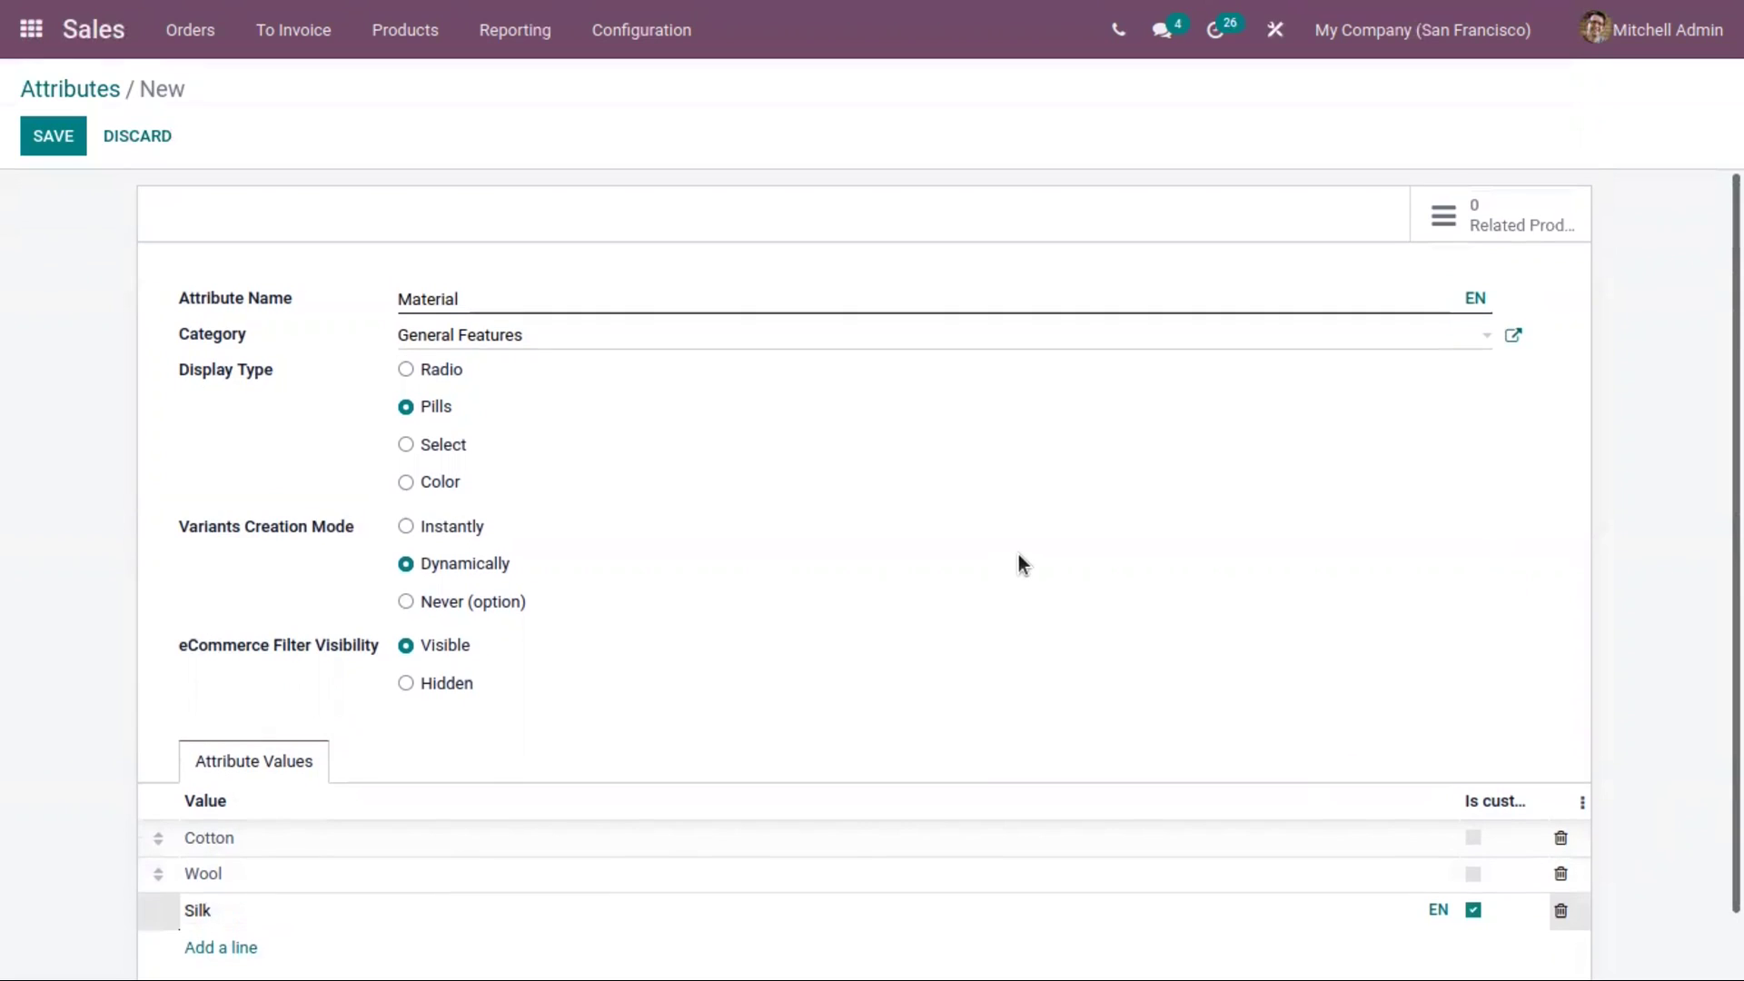
click(926, 577)
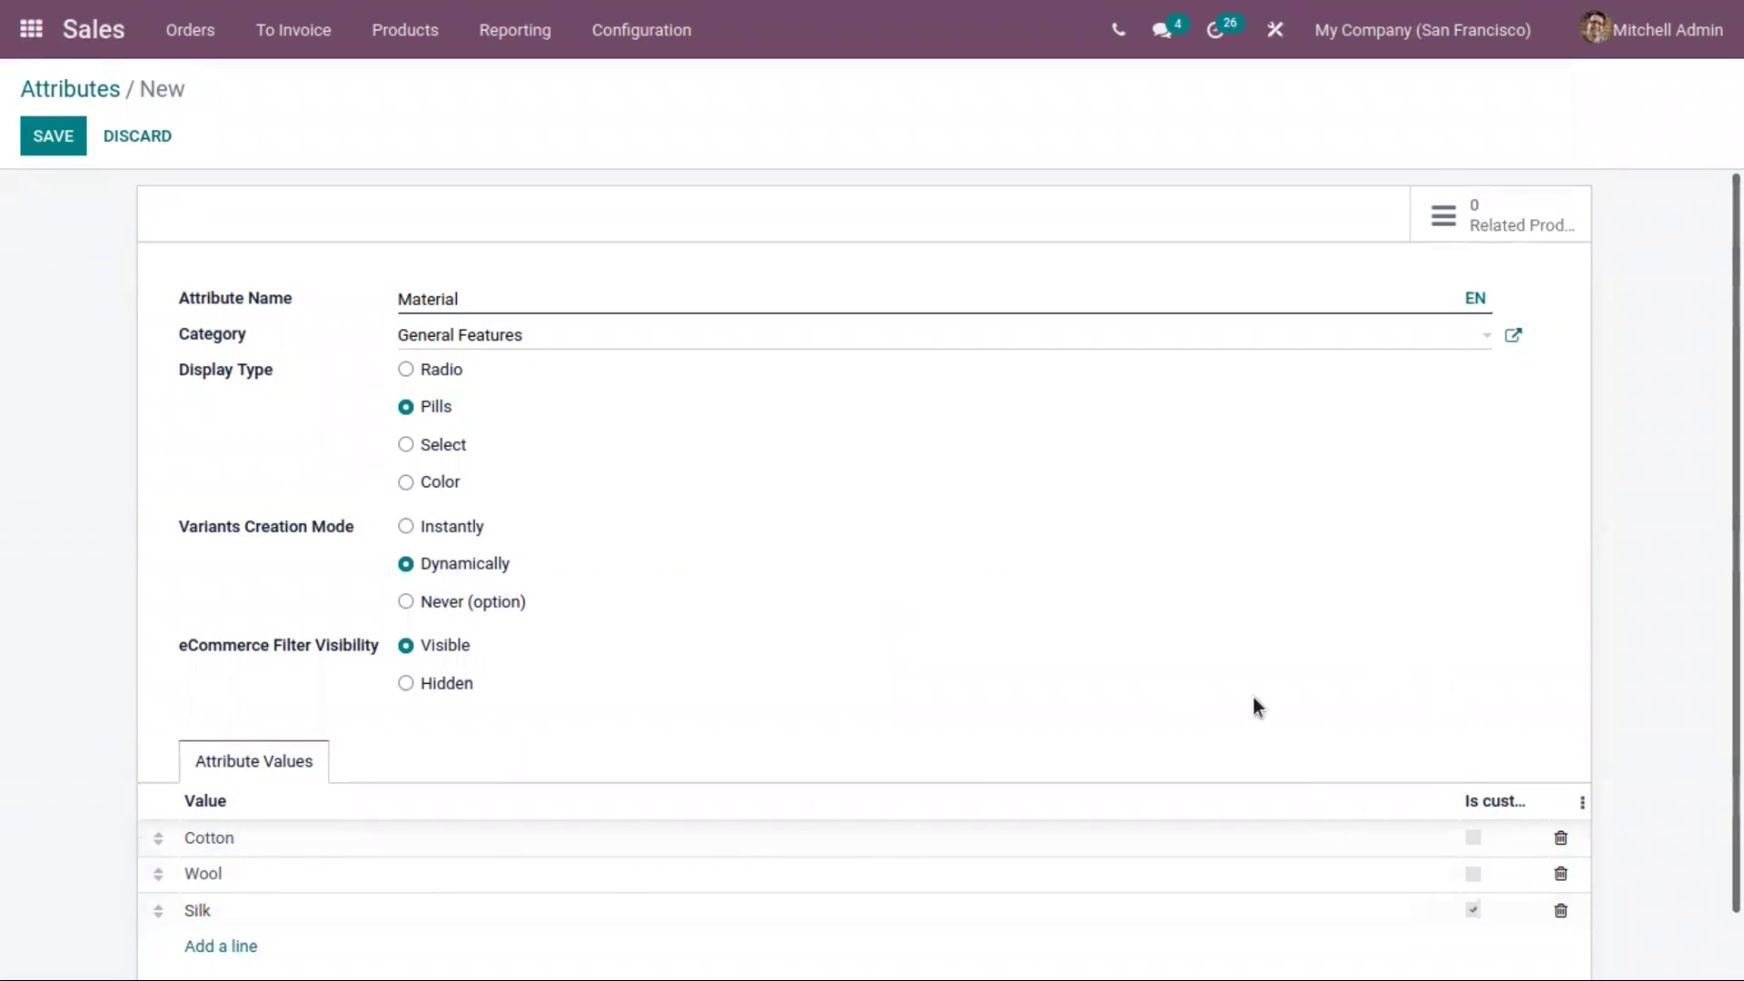
Save the new Material attribute
scroll(1226, 527, down, 1)
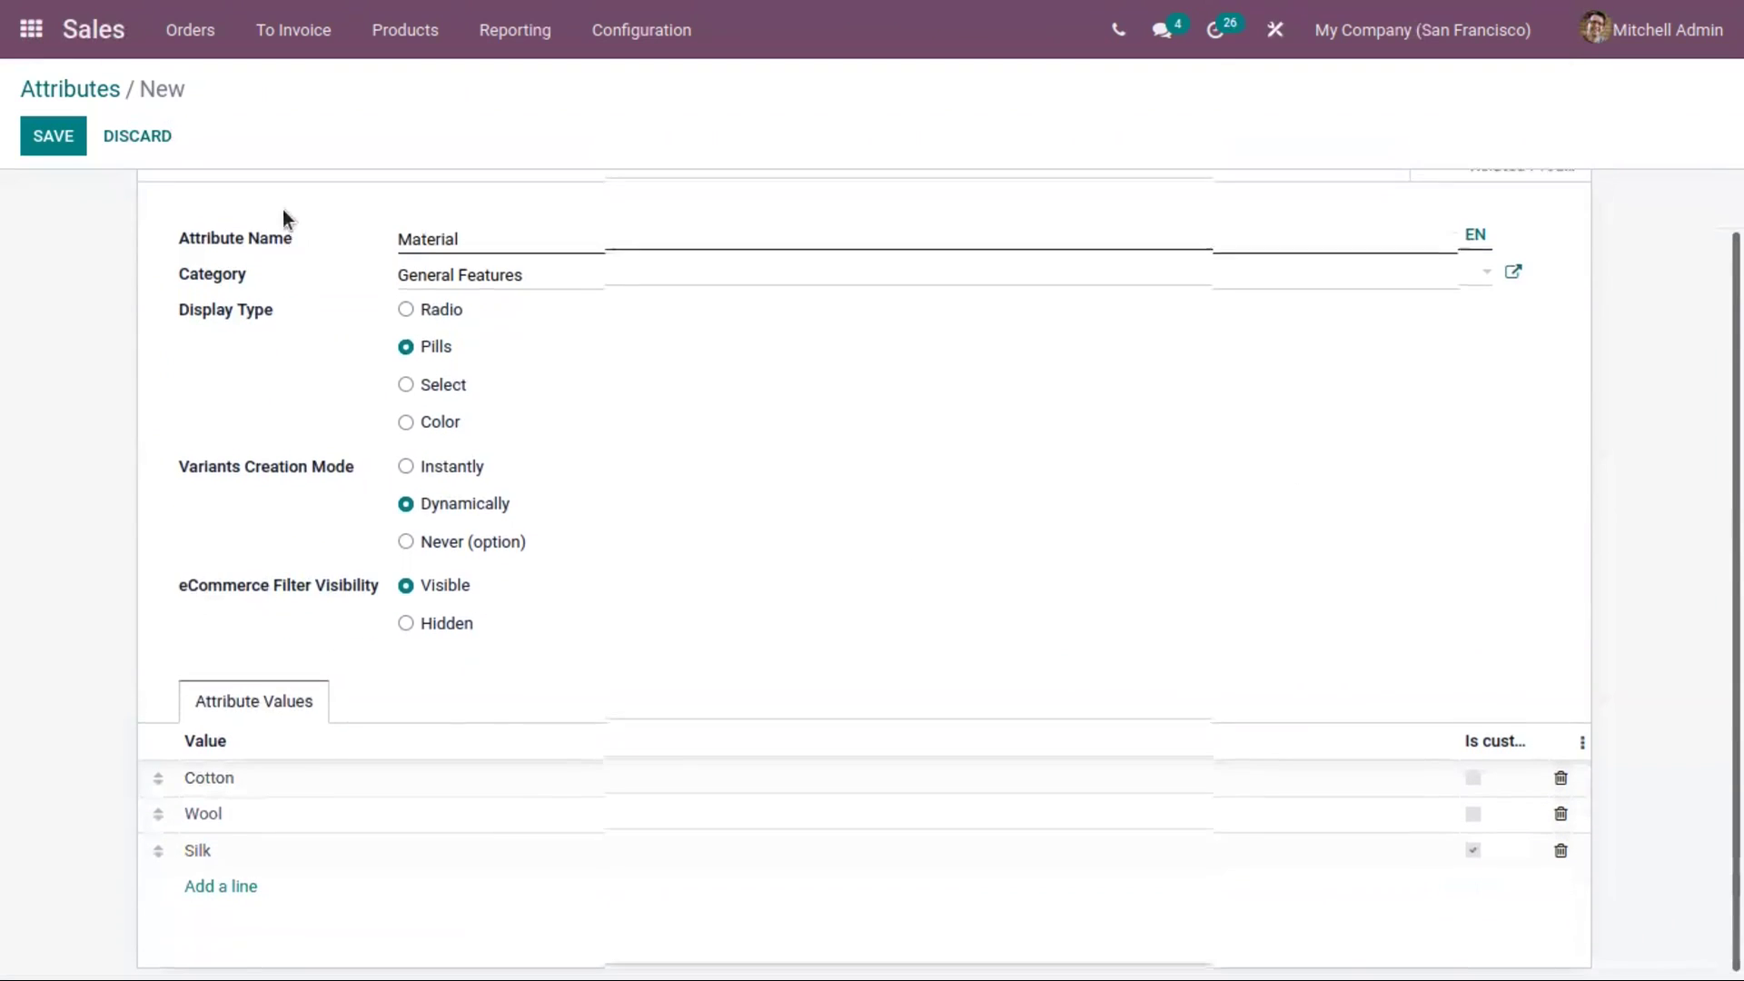
scroll(284, 218, up, 1)
click(41, 136)
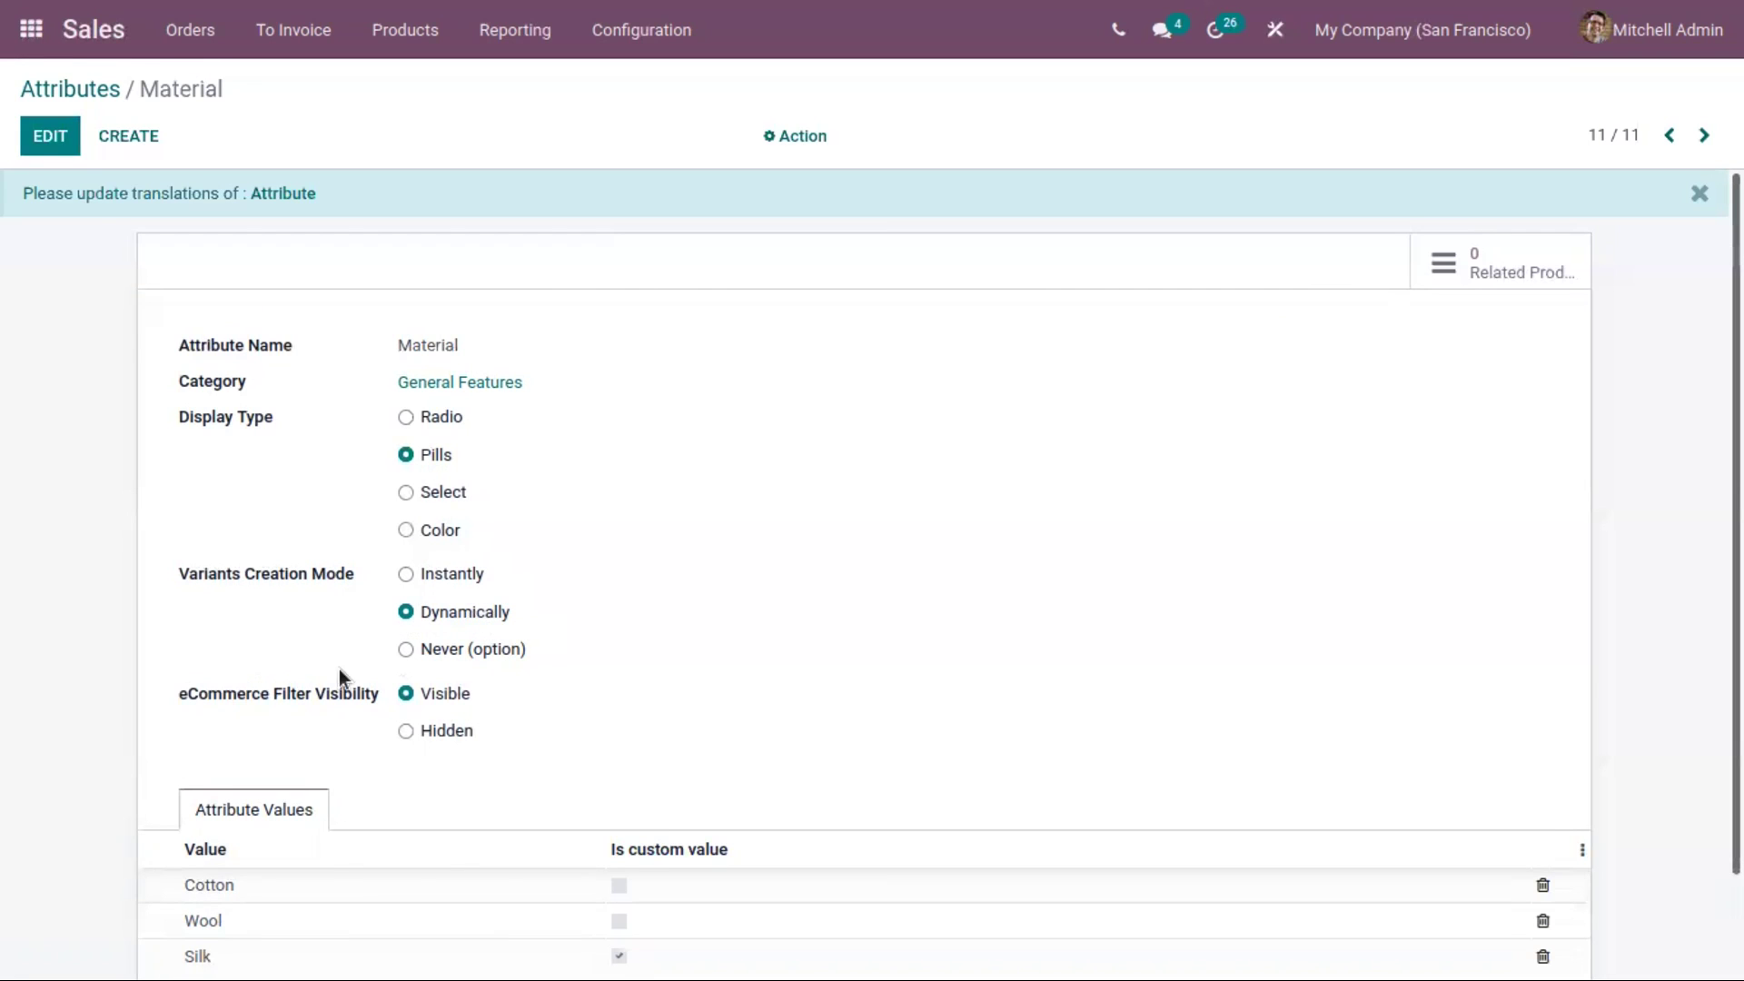
scroll(132, 557, down, 2)
scroll(133, 554, up, 2)
scroll(133, 554, down, 2)
scroll(222, 590, up, 2)
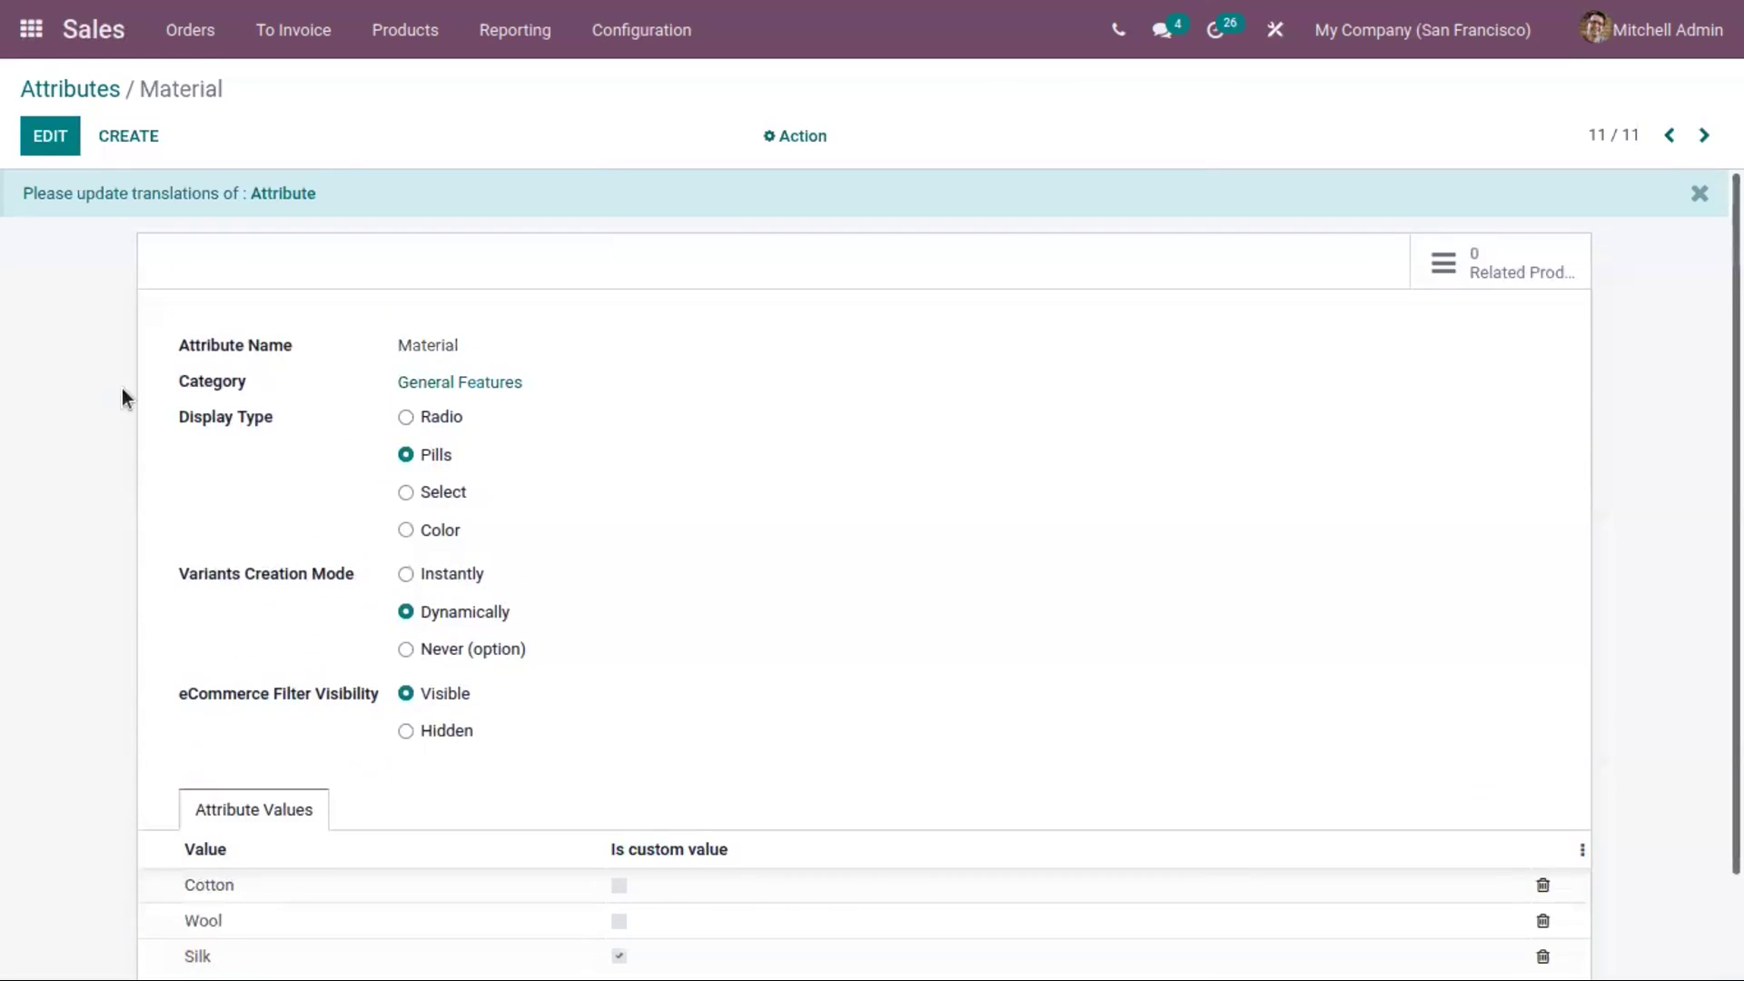
Go to the product list, search for "shirt" and open the Shirt product
click(91, 100)
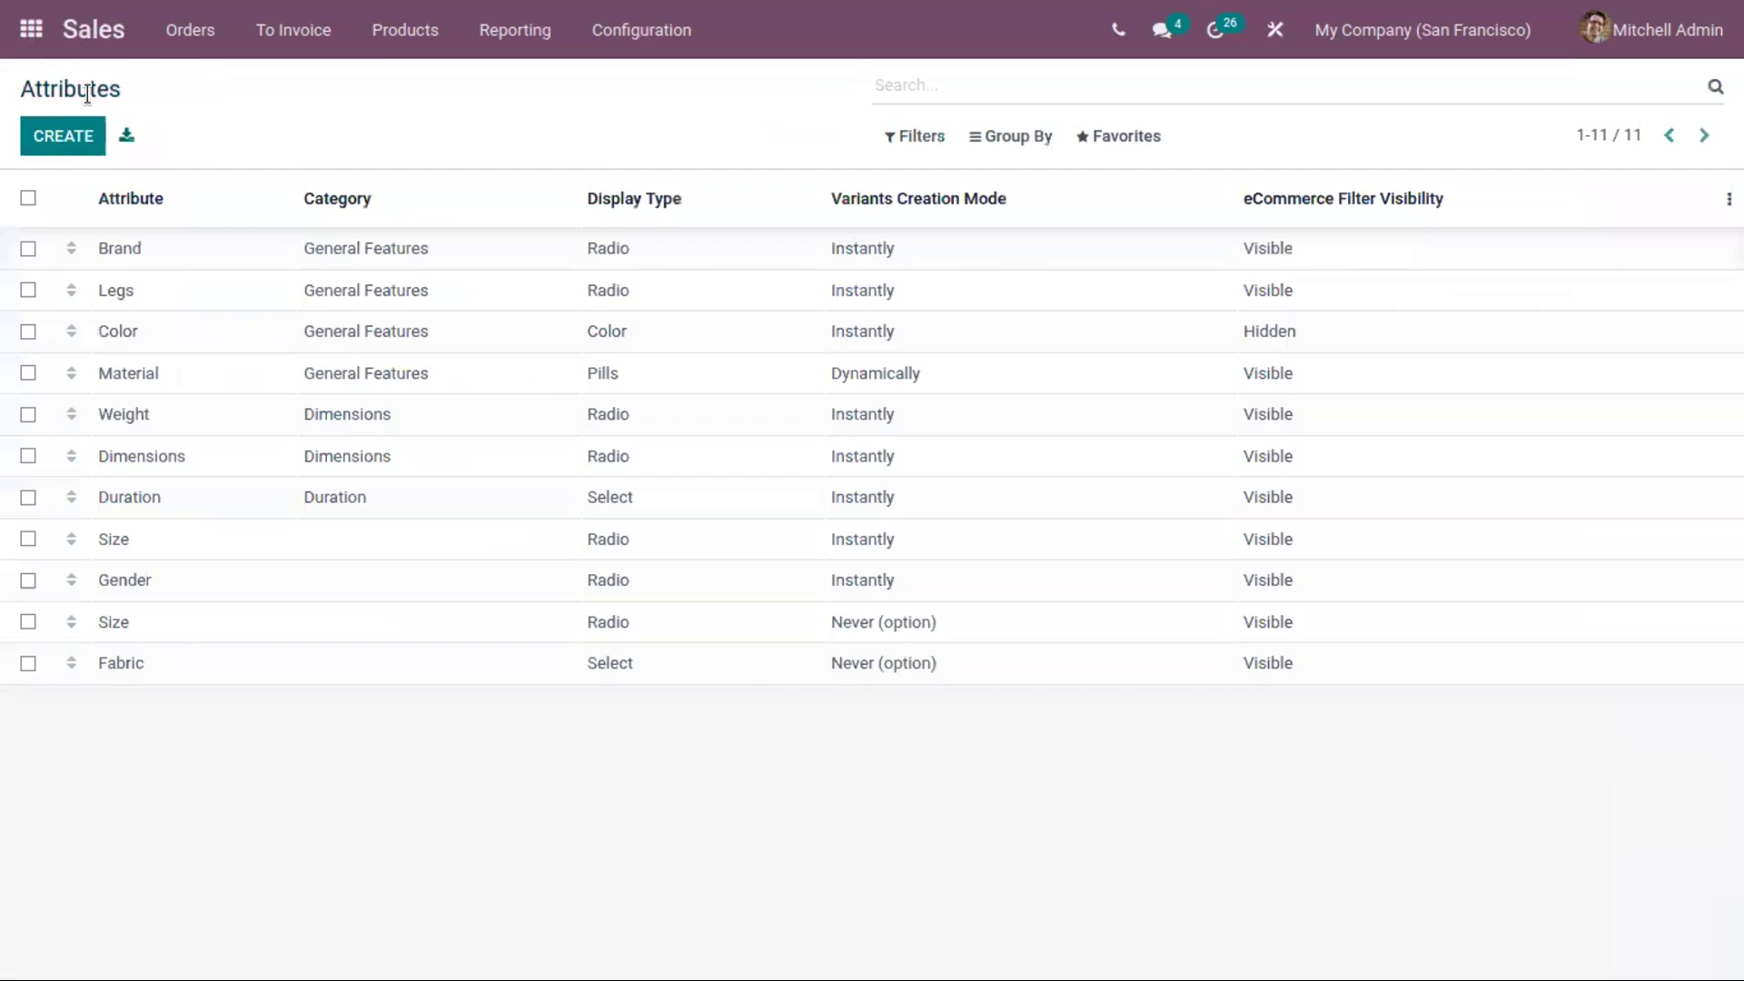
click(377, 36)
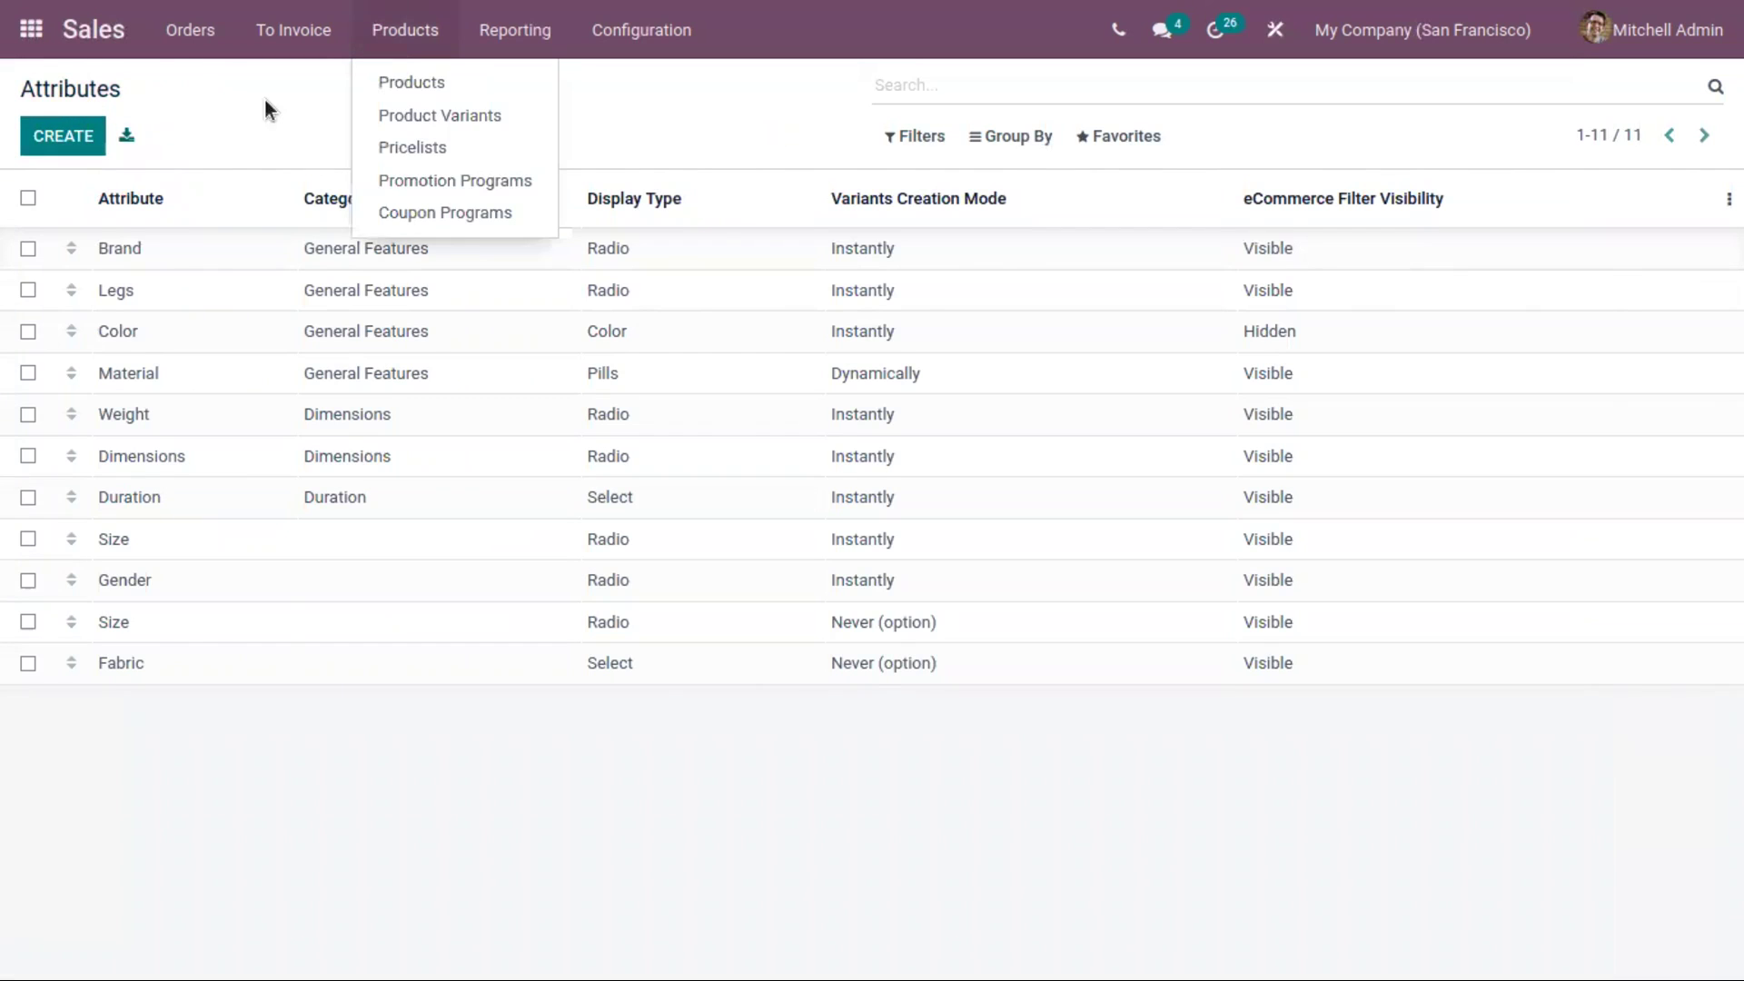
click(393, 88)
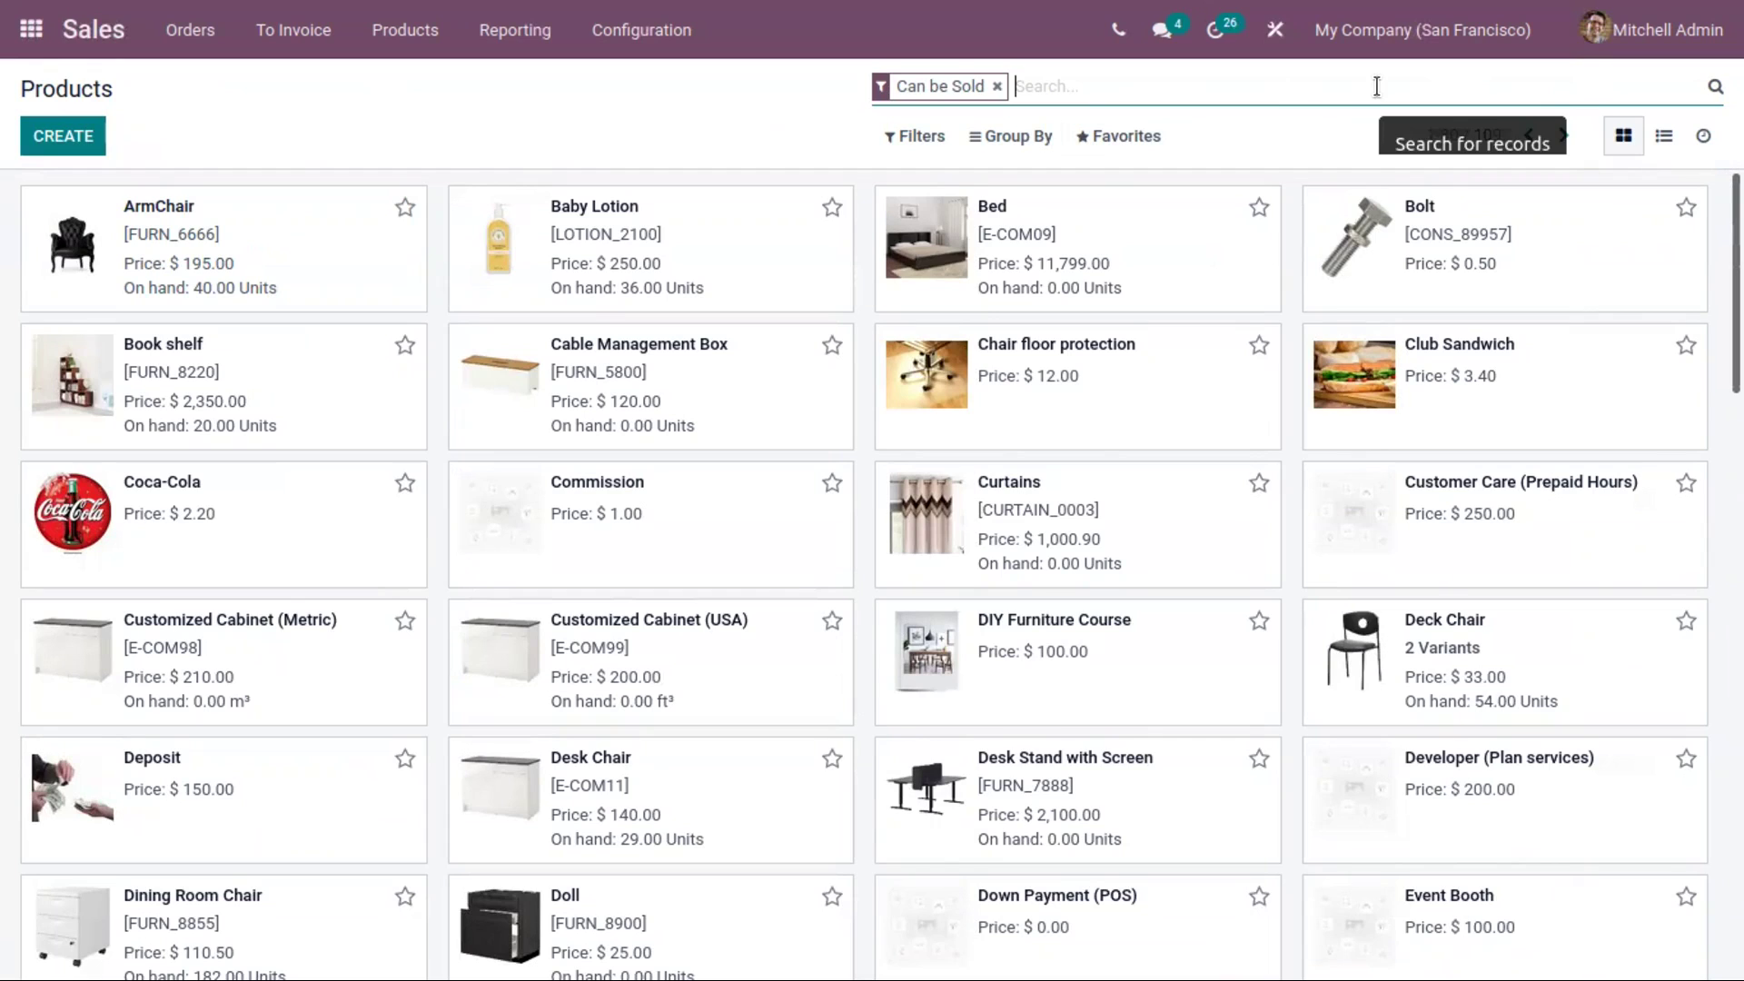
text(shirt)
key(Return)
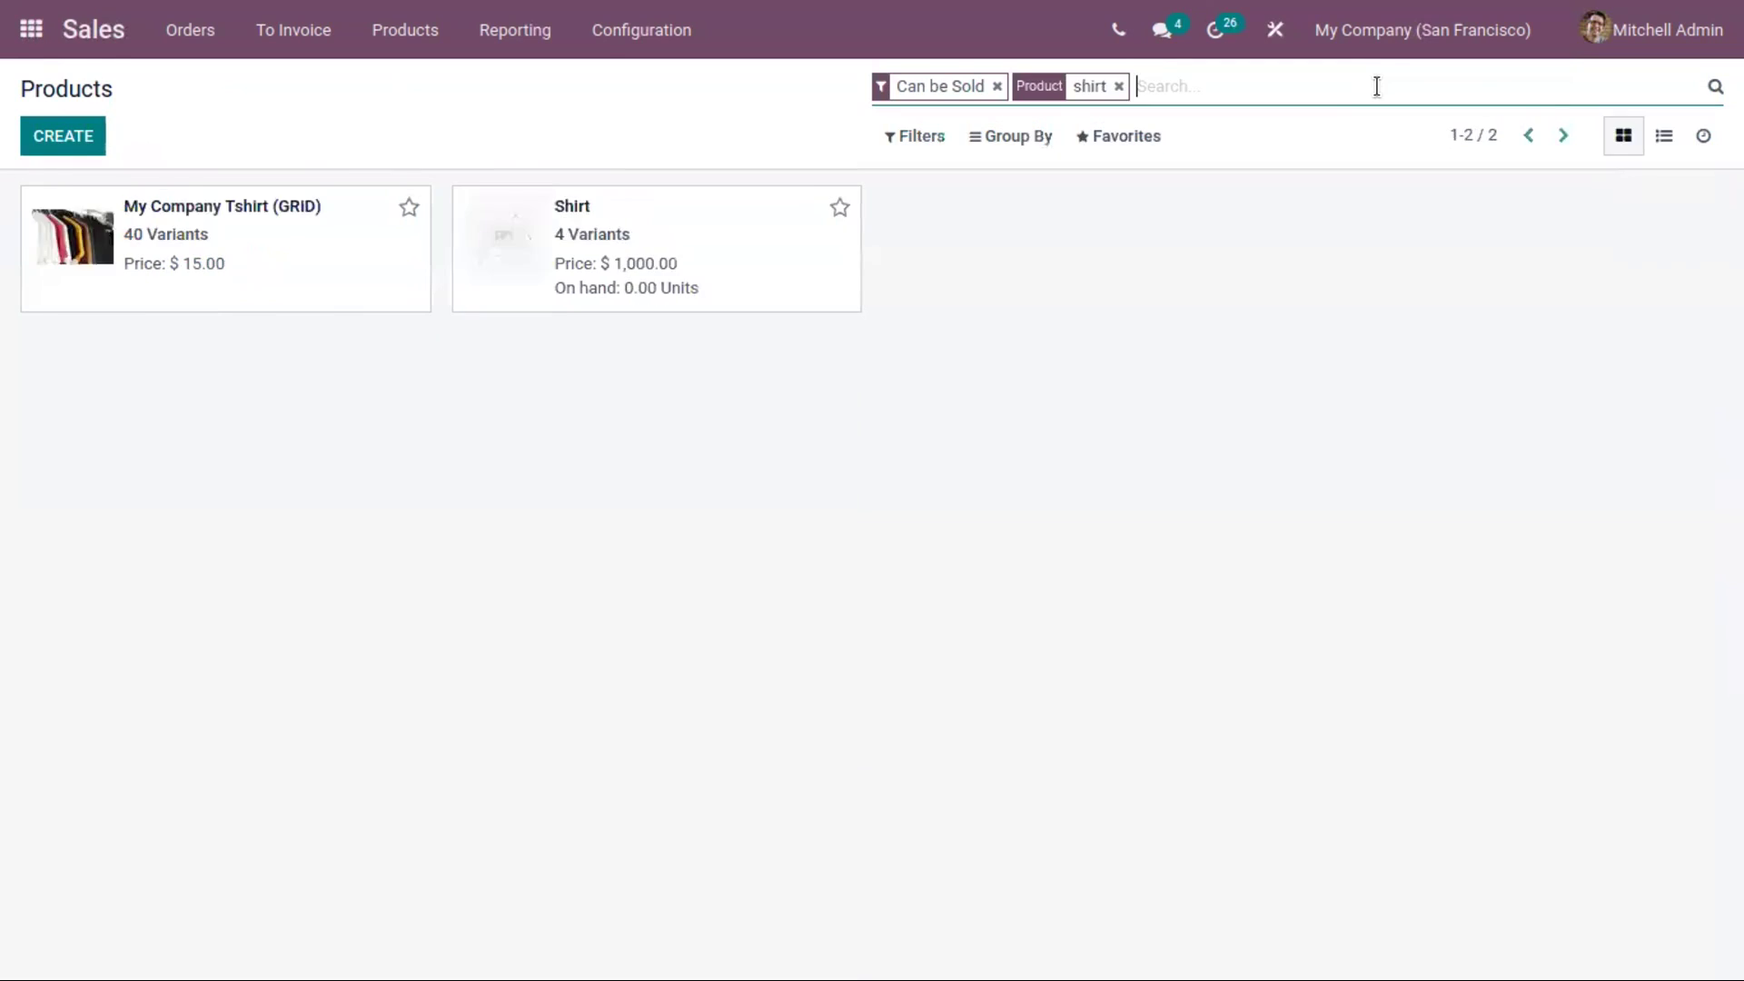
click(673, 249)
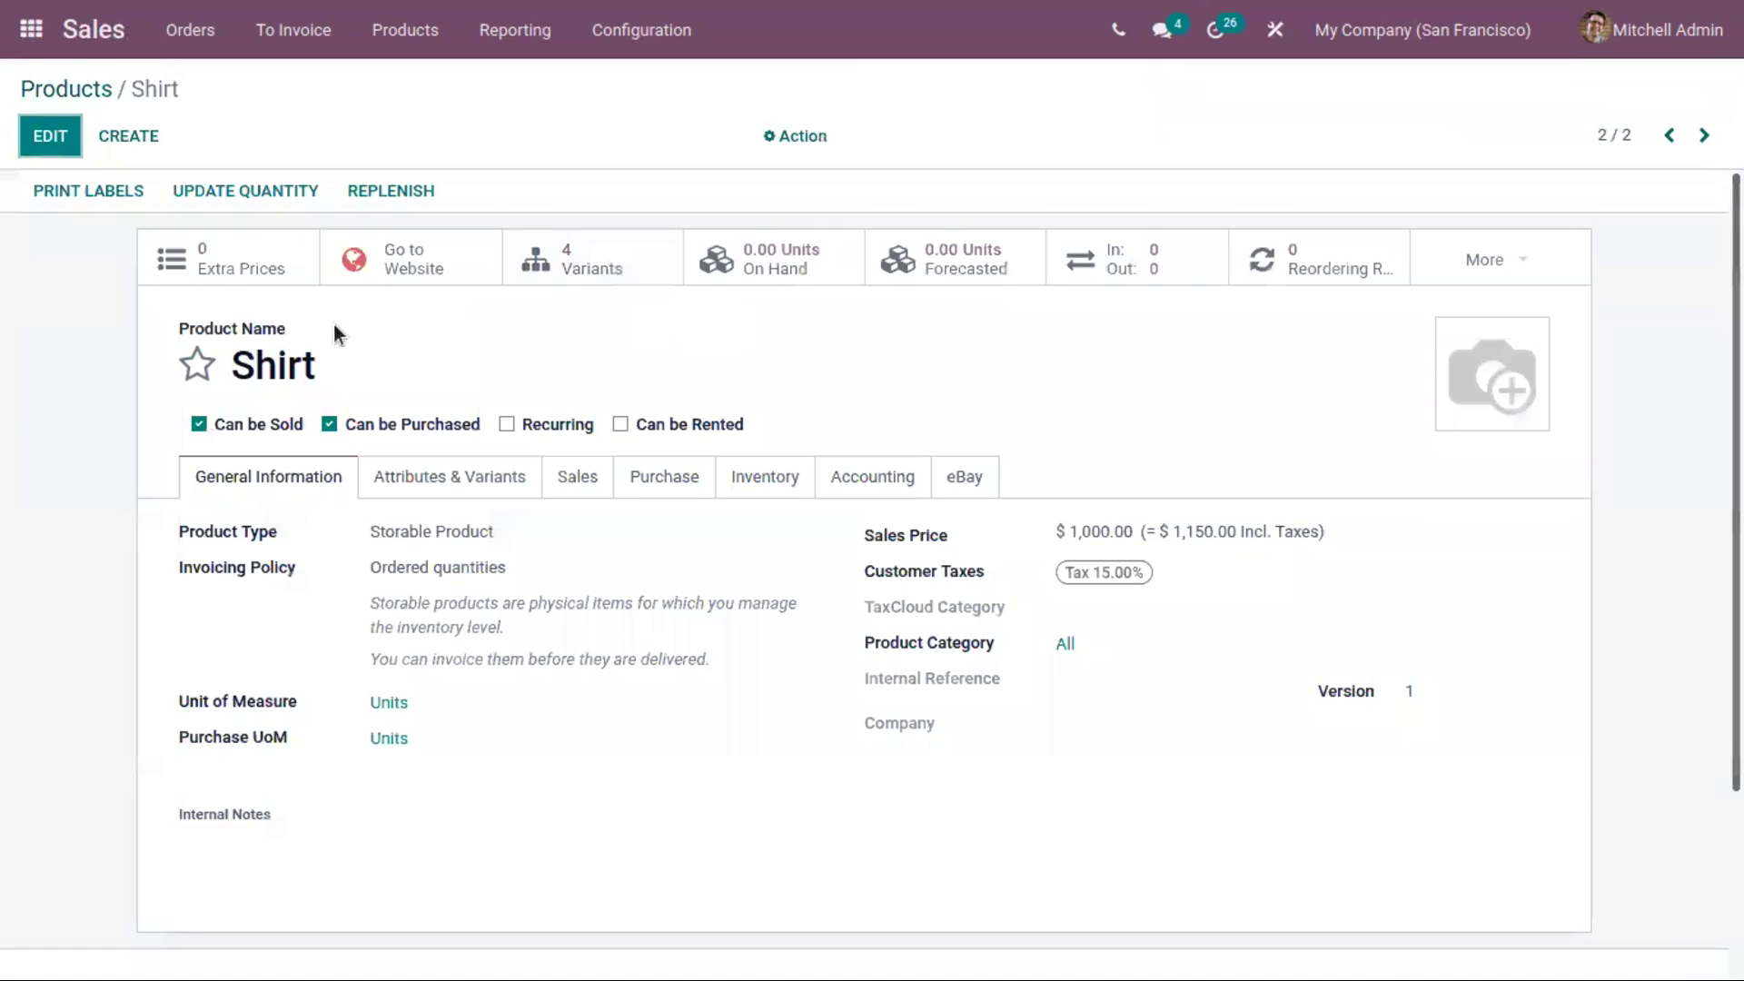
Edit the Shirt product and add Material as a second attribute line to its variants
click(51, 135)
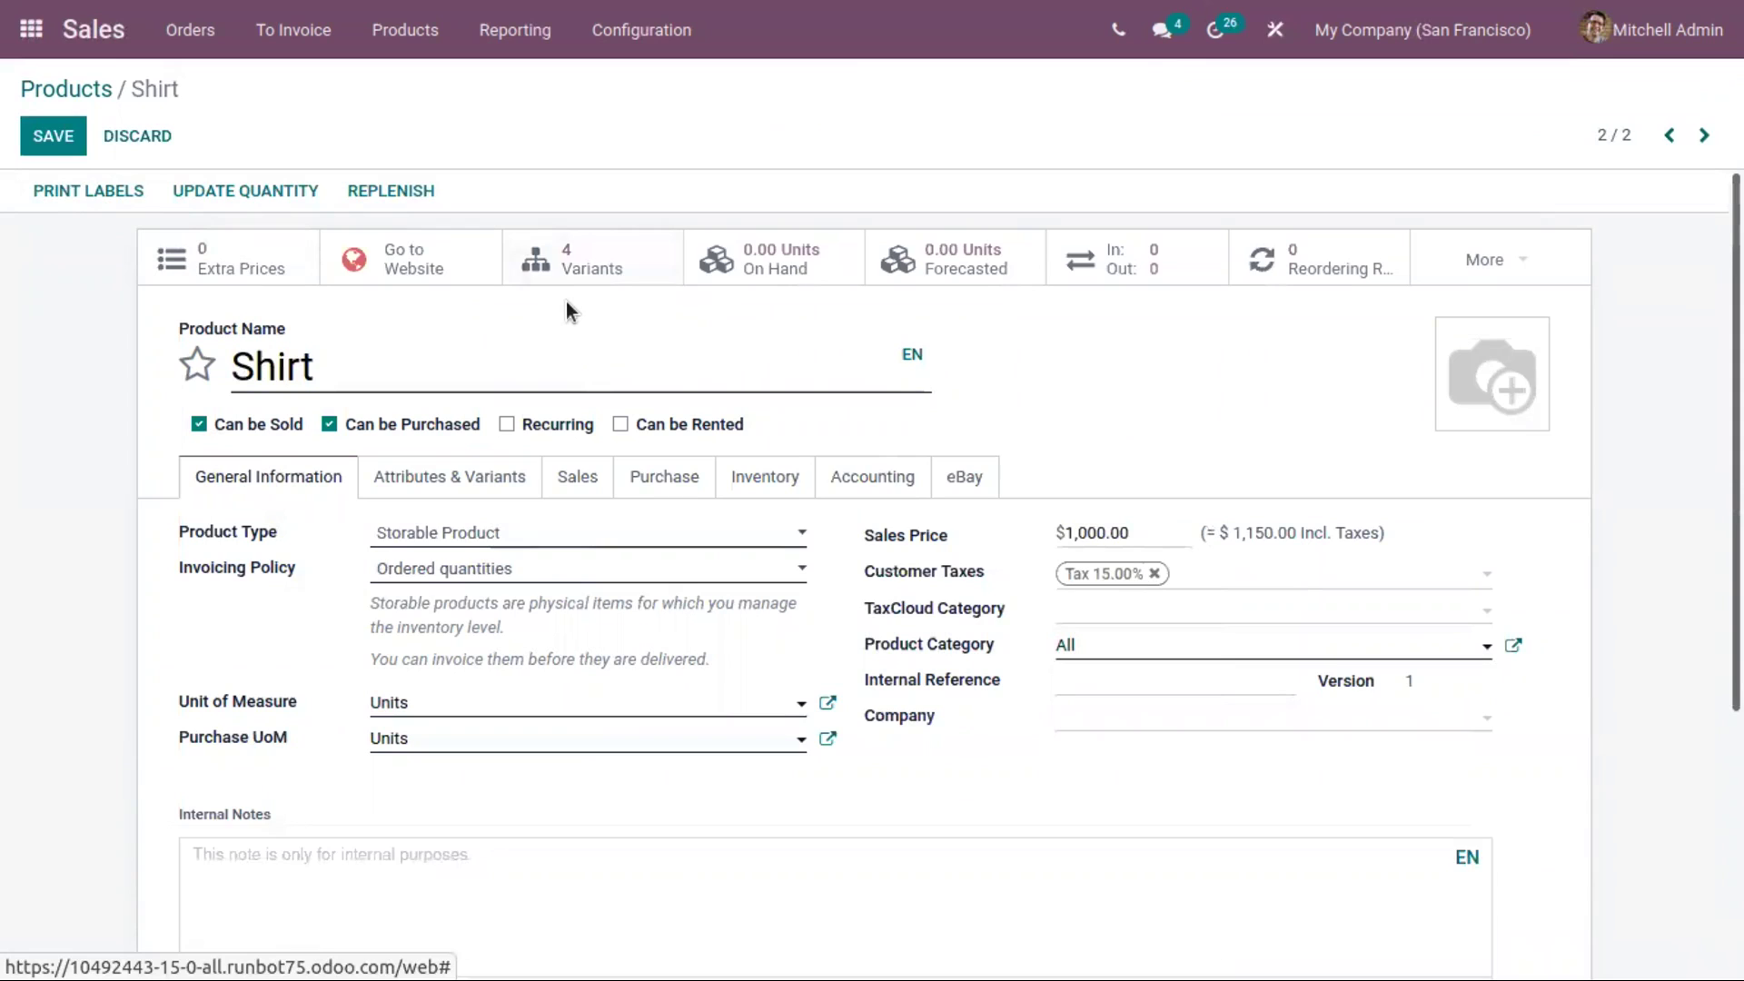
click(457, 474)
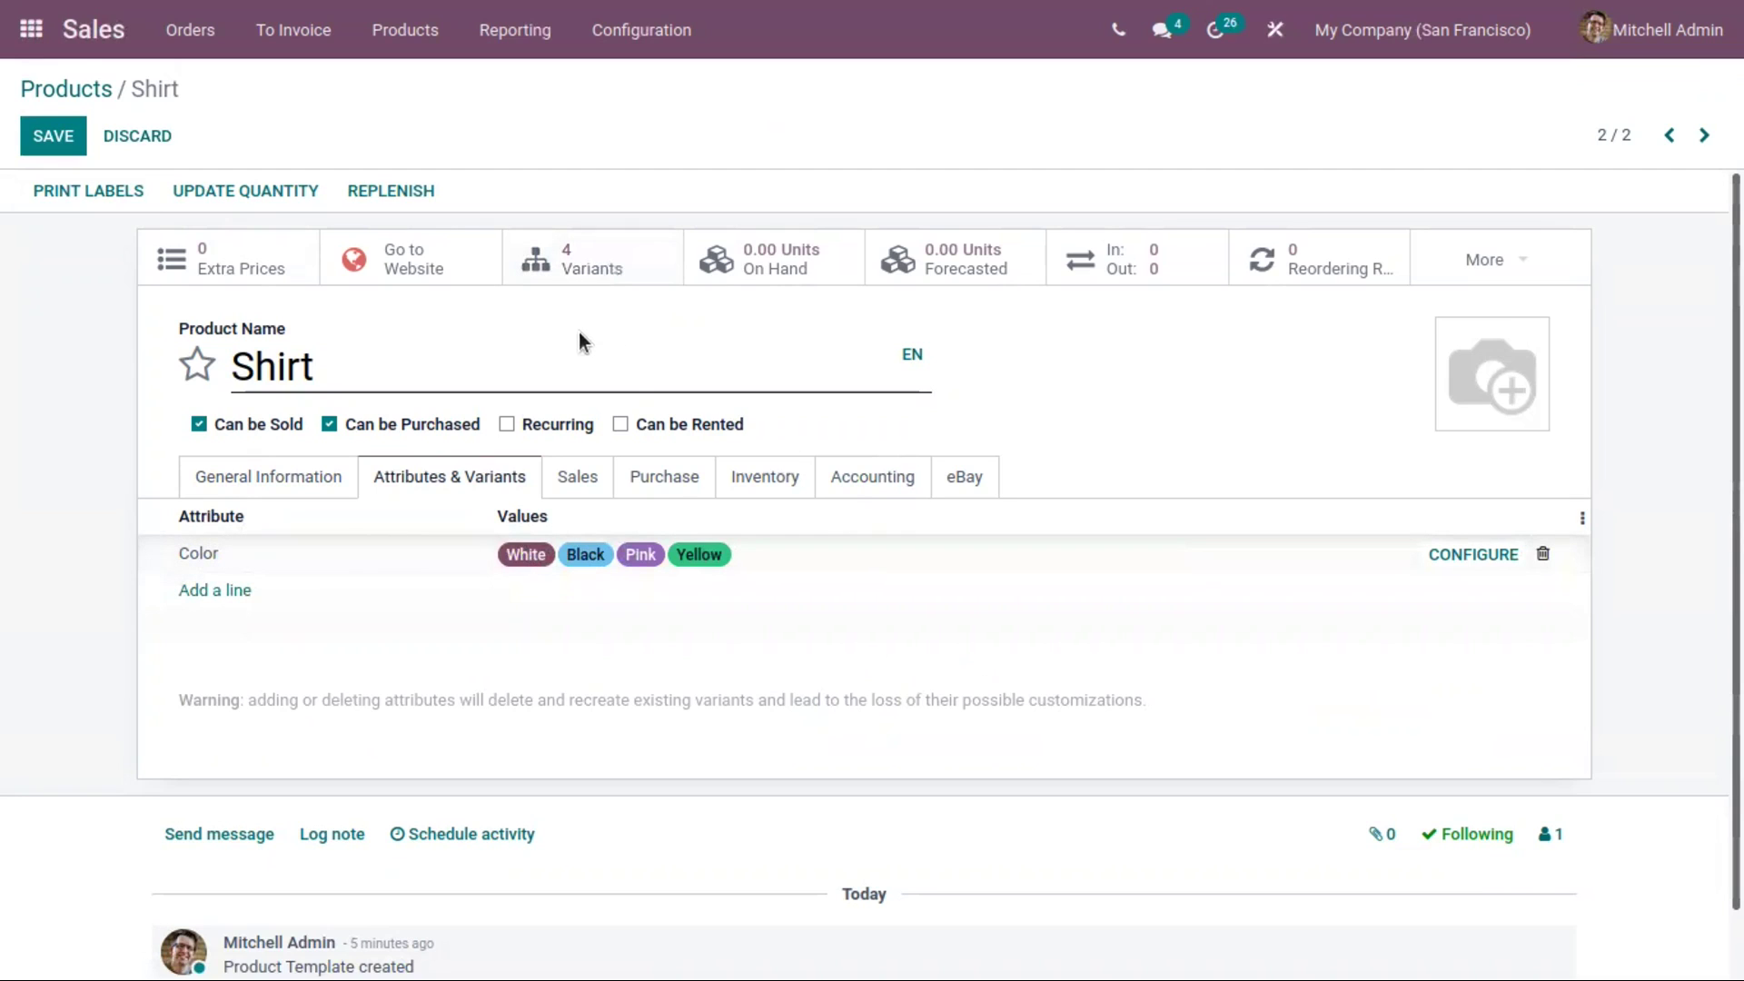
click(238, 591)
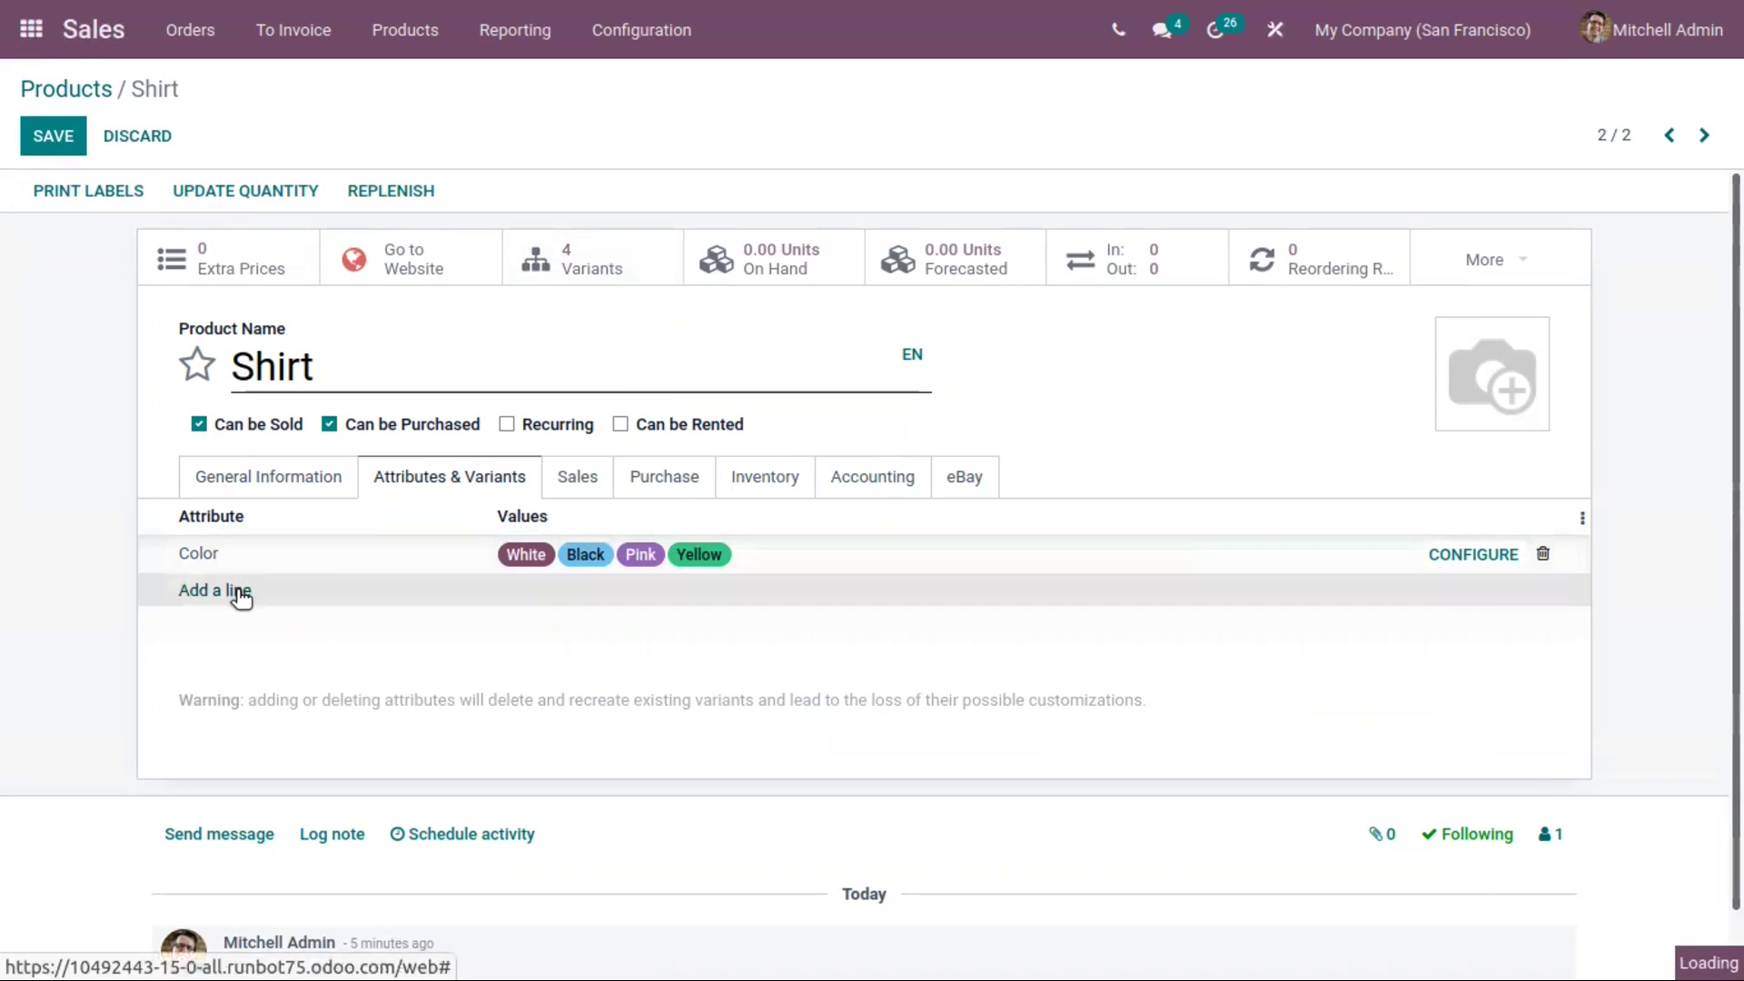
click(243, 595)
text(material)
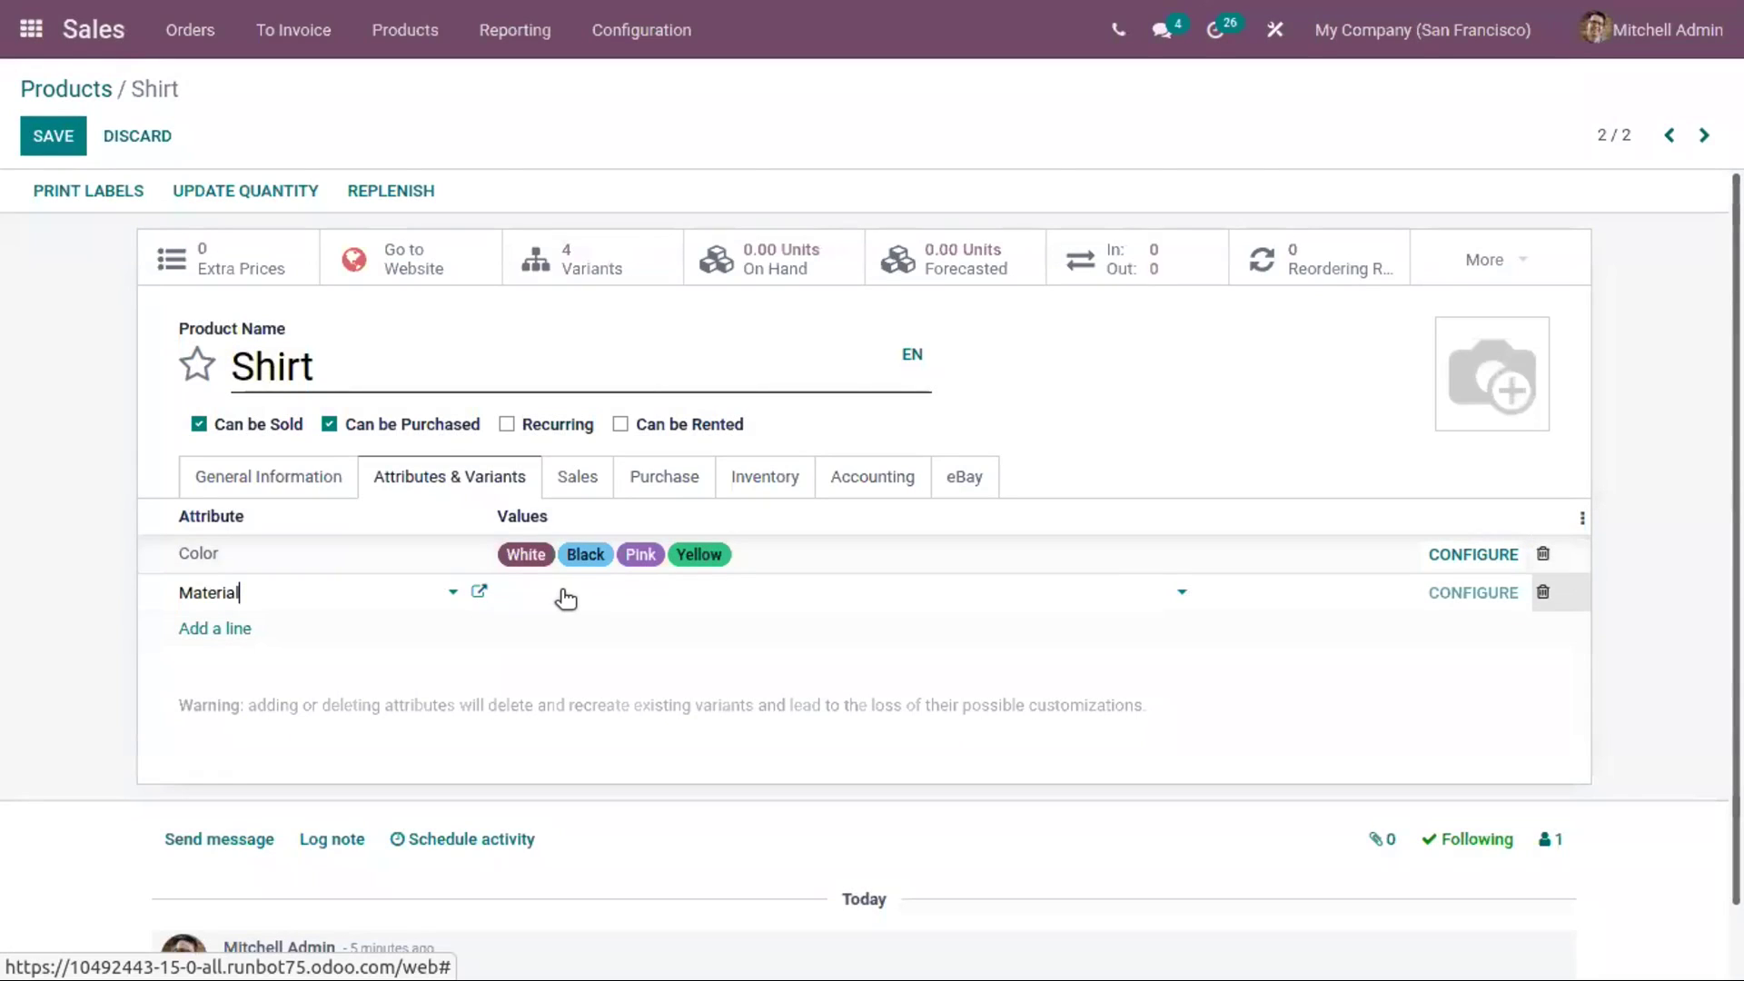
Assign the values Cotton, Wool and Silk to the Shirt's Material attribute and save the product
click(566, 599)
click(565, 625)
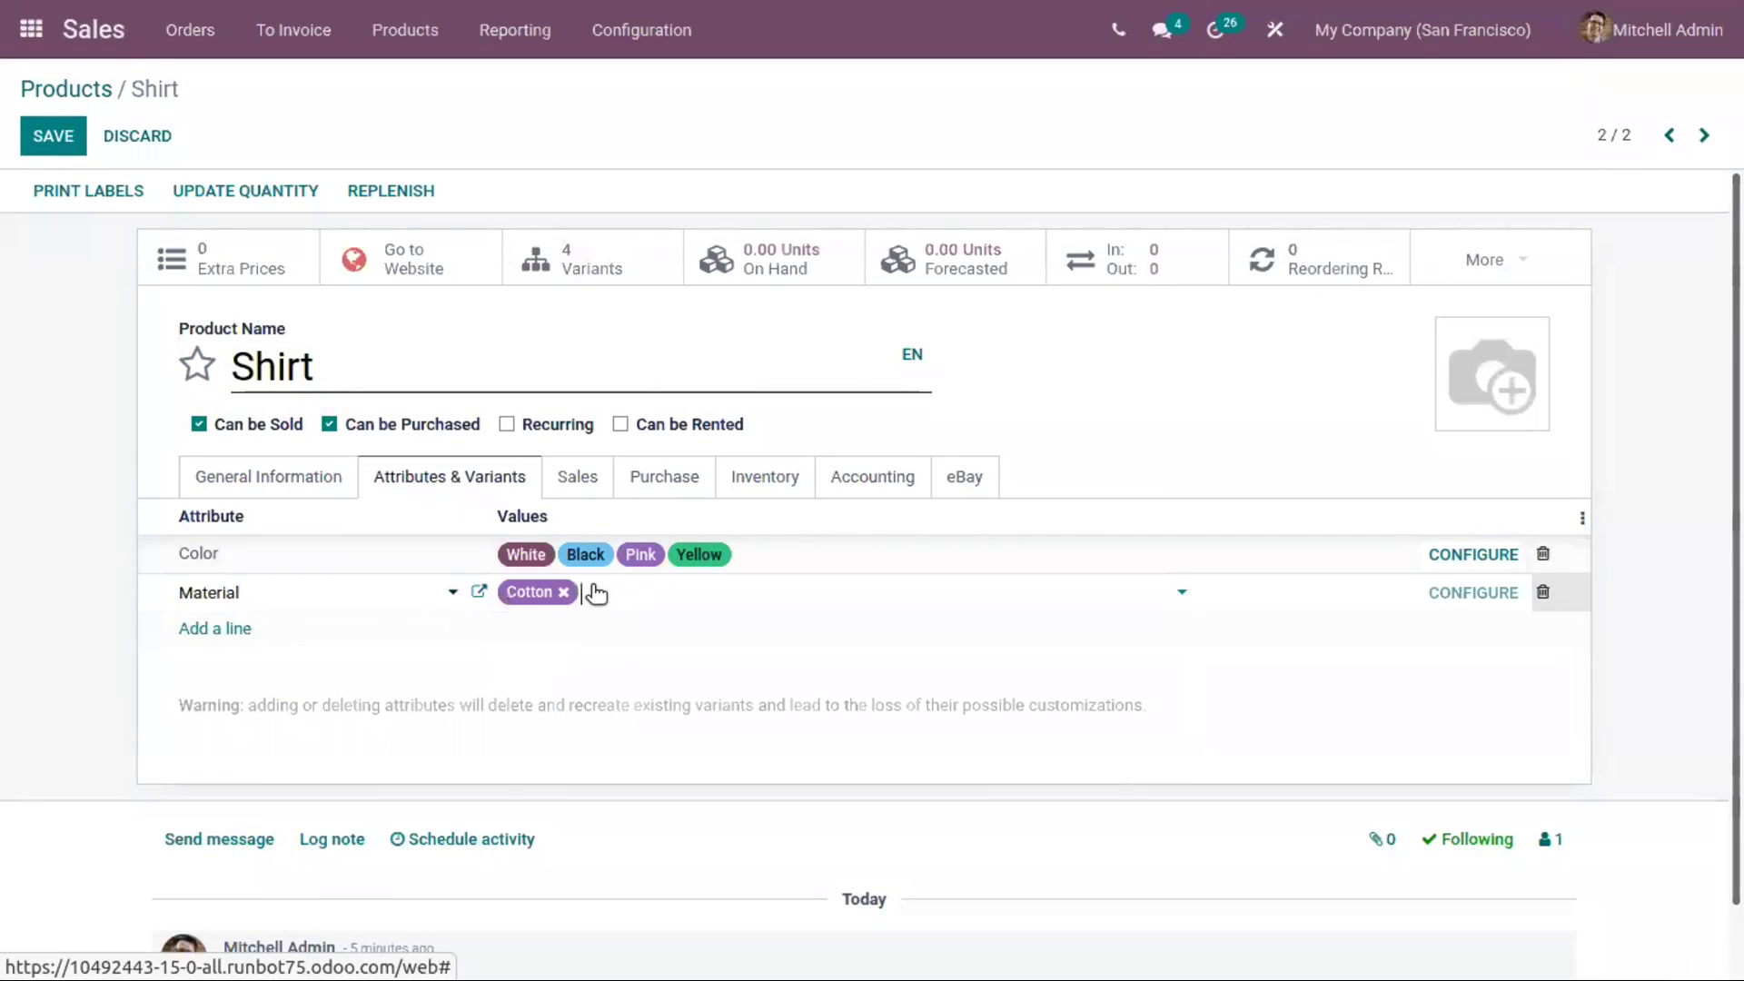
click(599, 592)
click(629, 627)
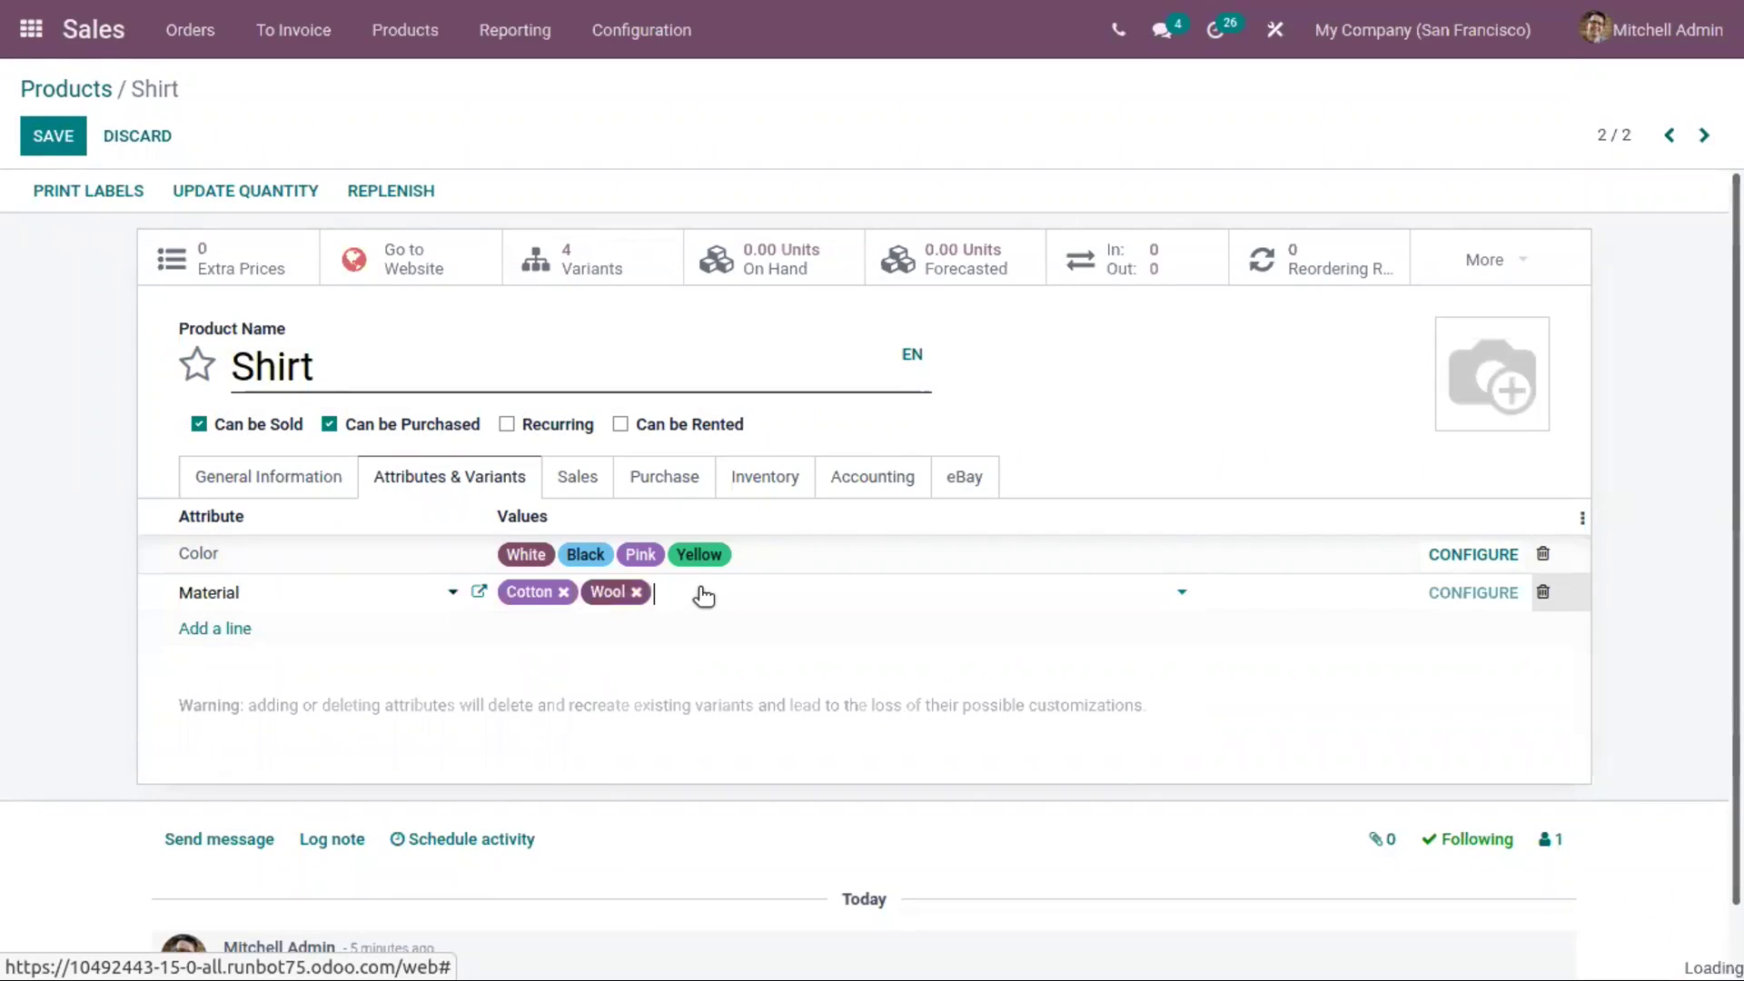
click(702, 595)
click(714, 627)
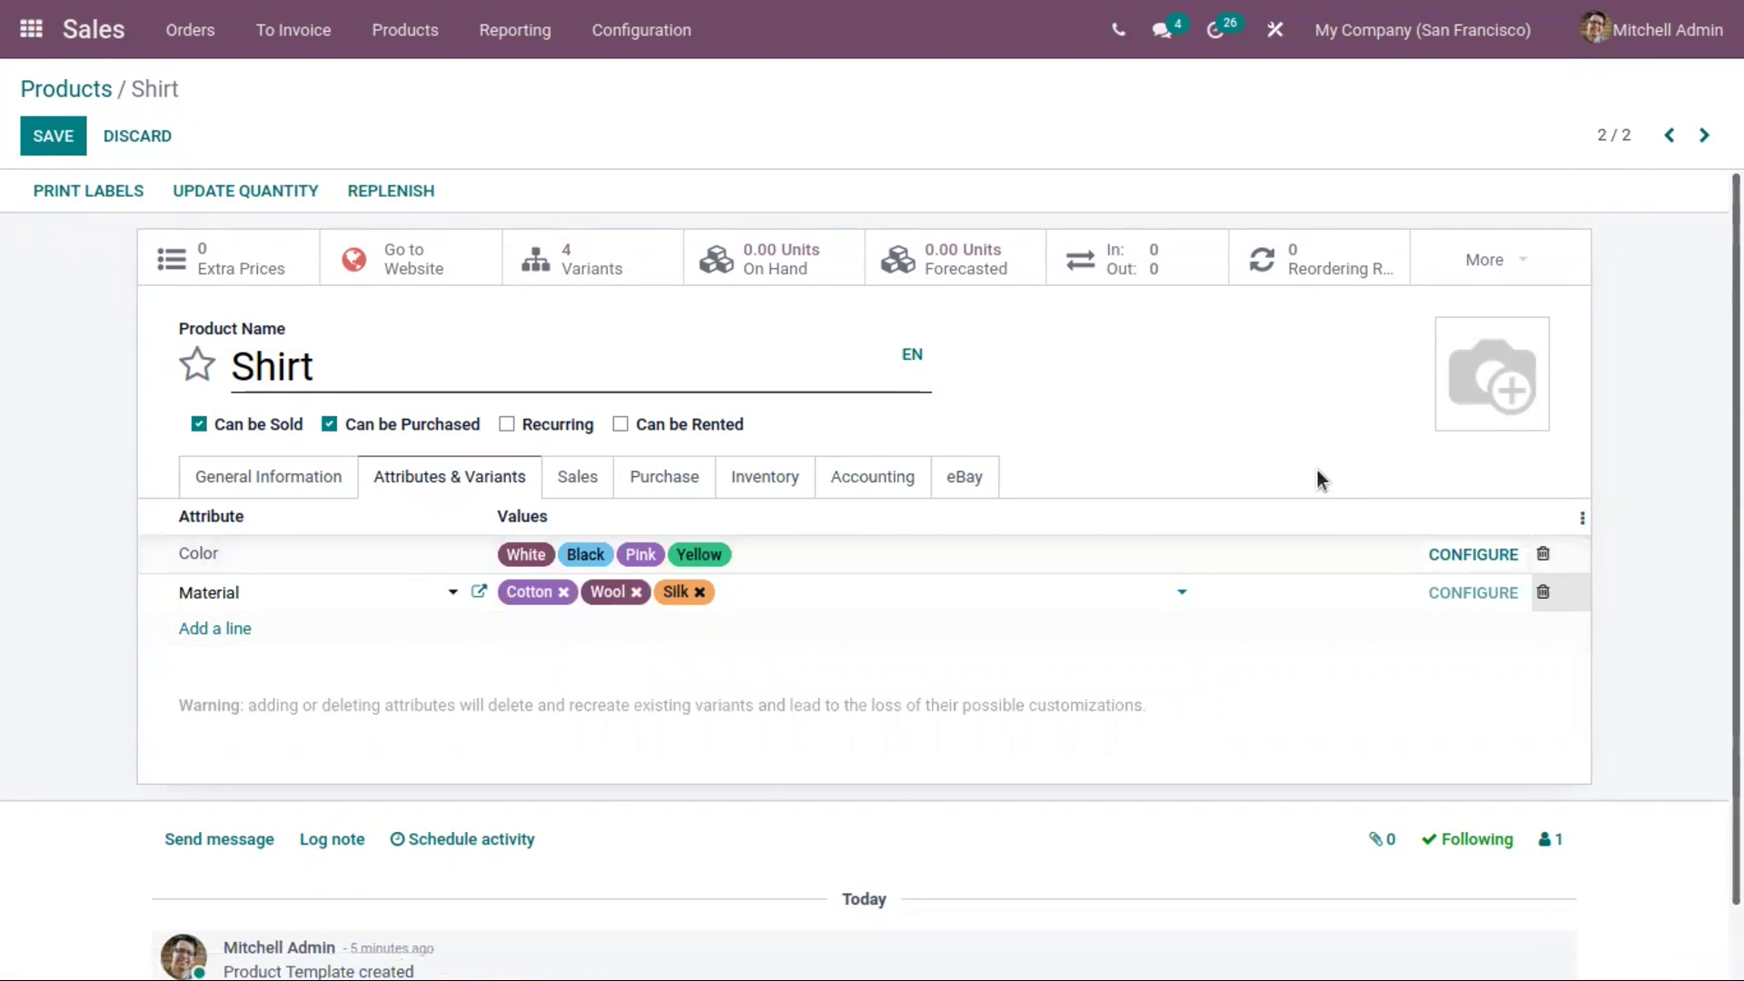
click(62, 136)
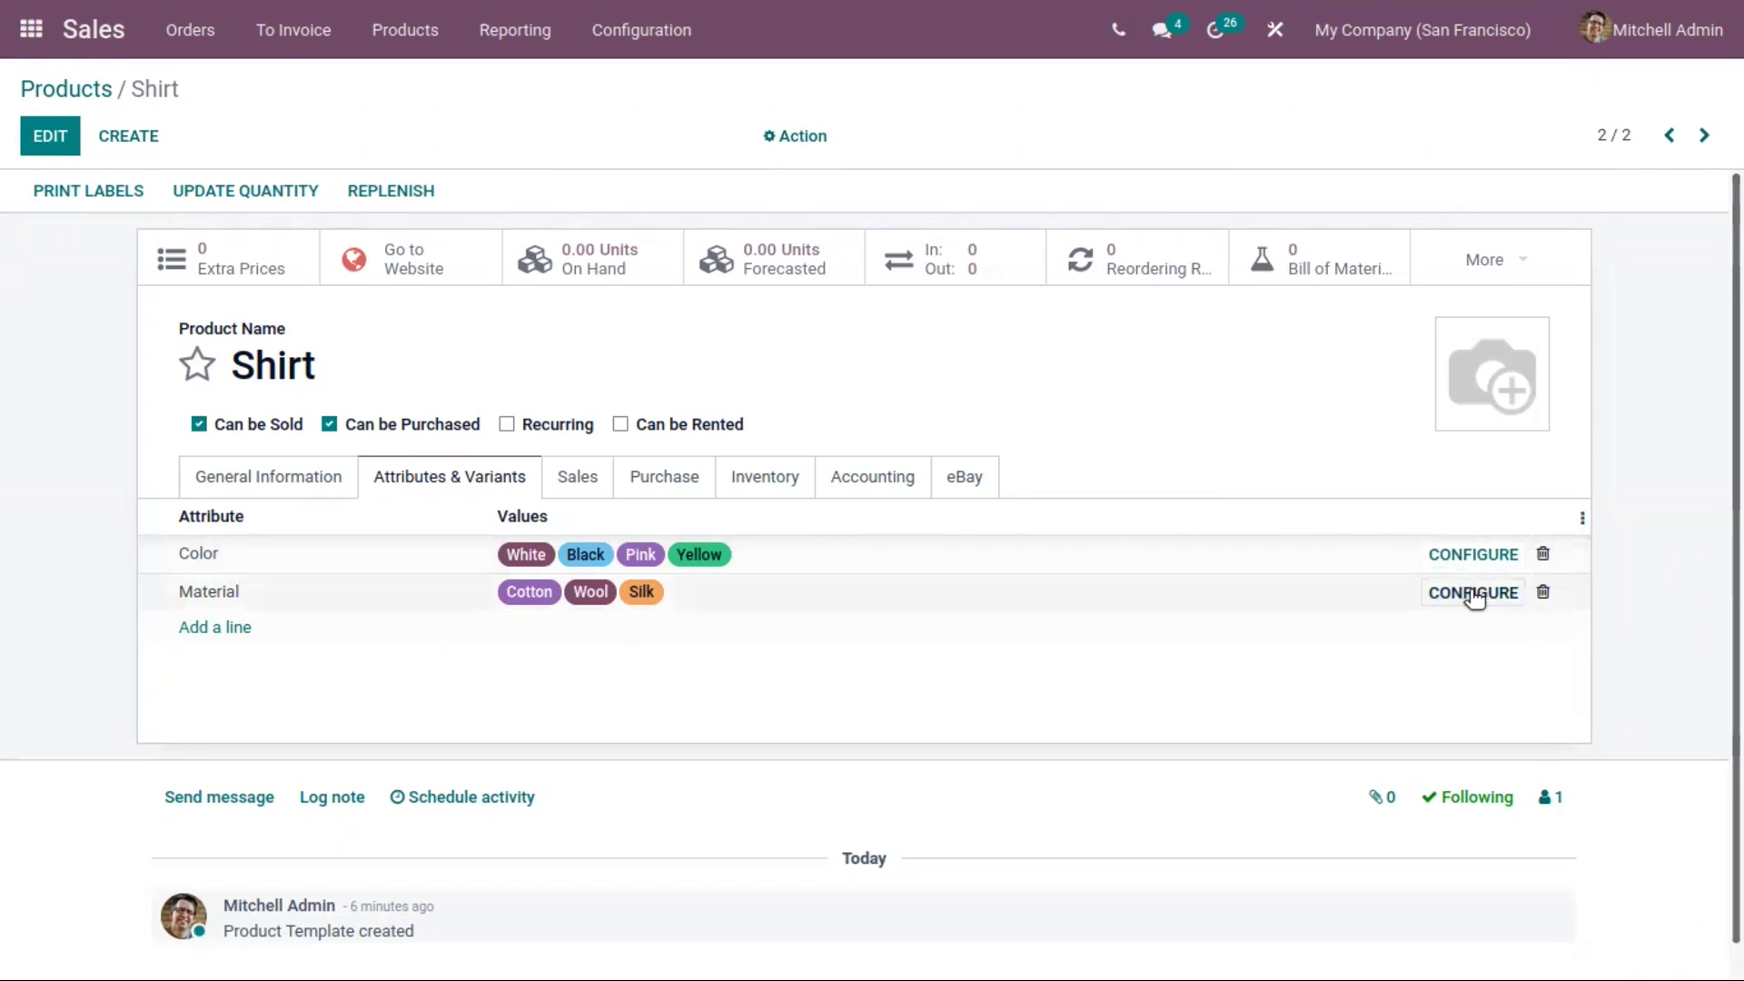
Configure the Shirt's Color attribute and open its Pink value for editing
click(1460, 555)
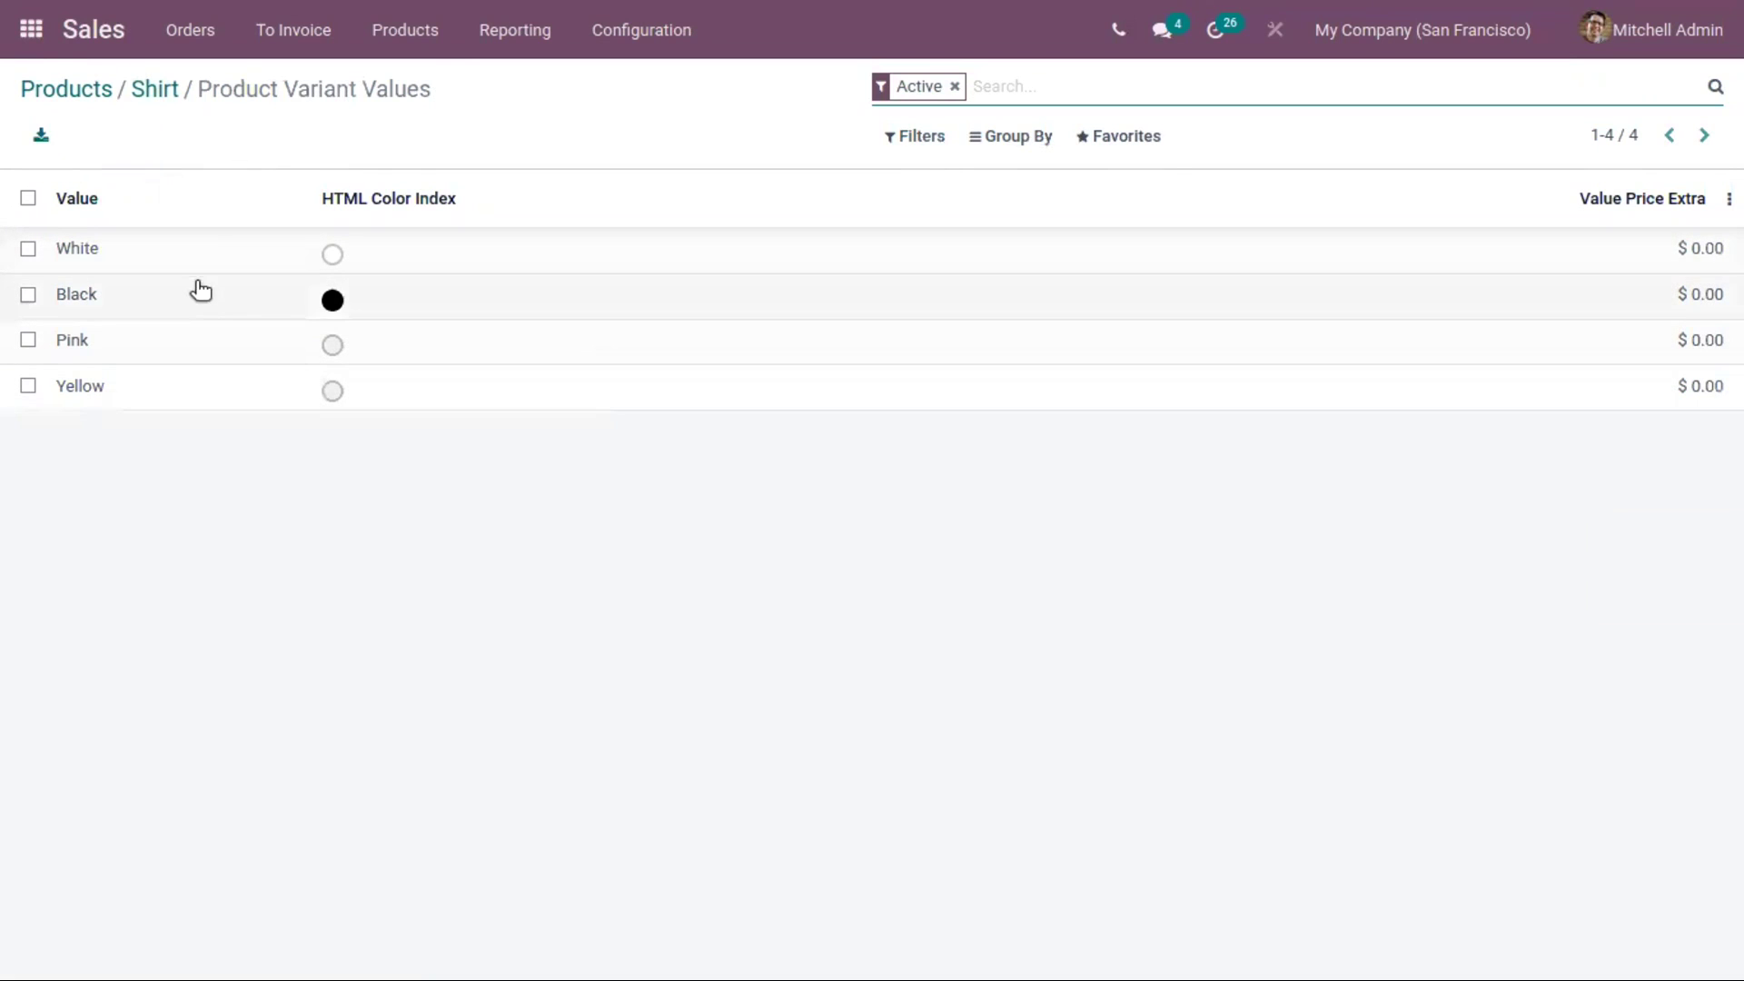
click(270, 341)
click(76, 130)
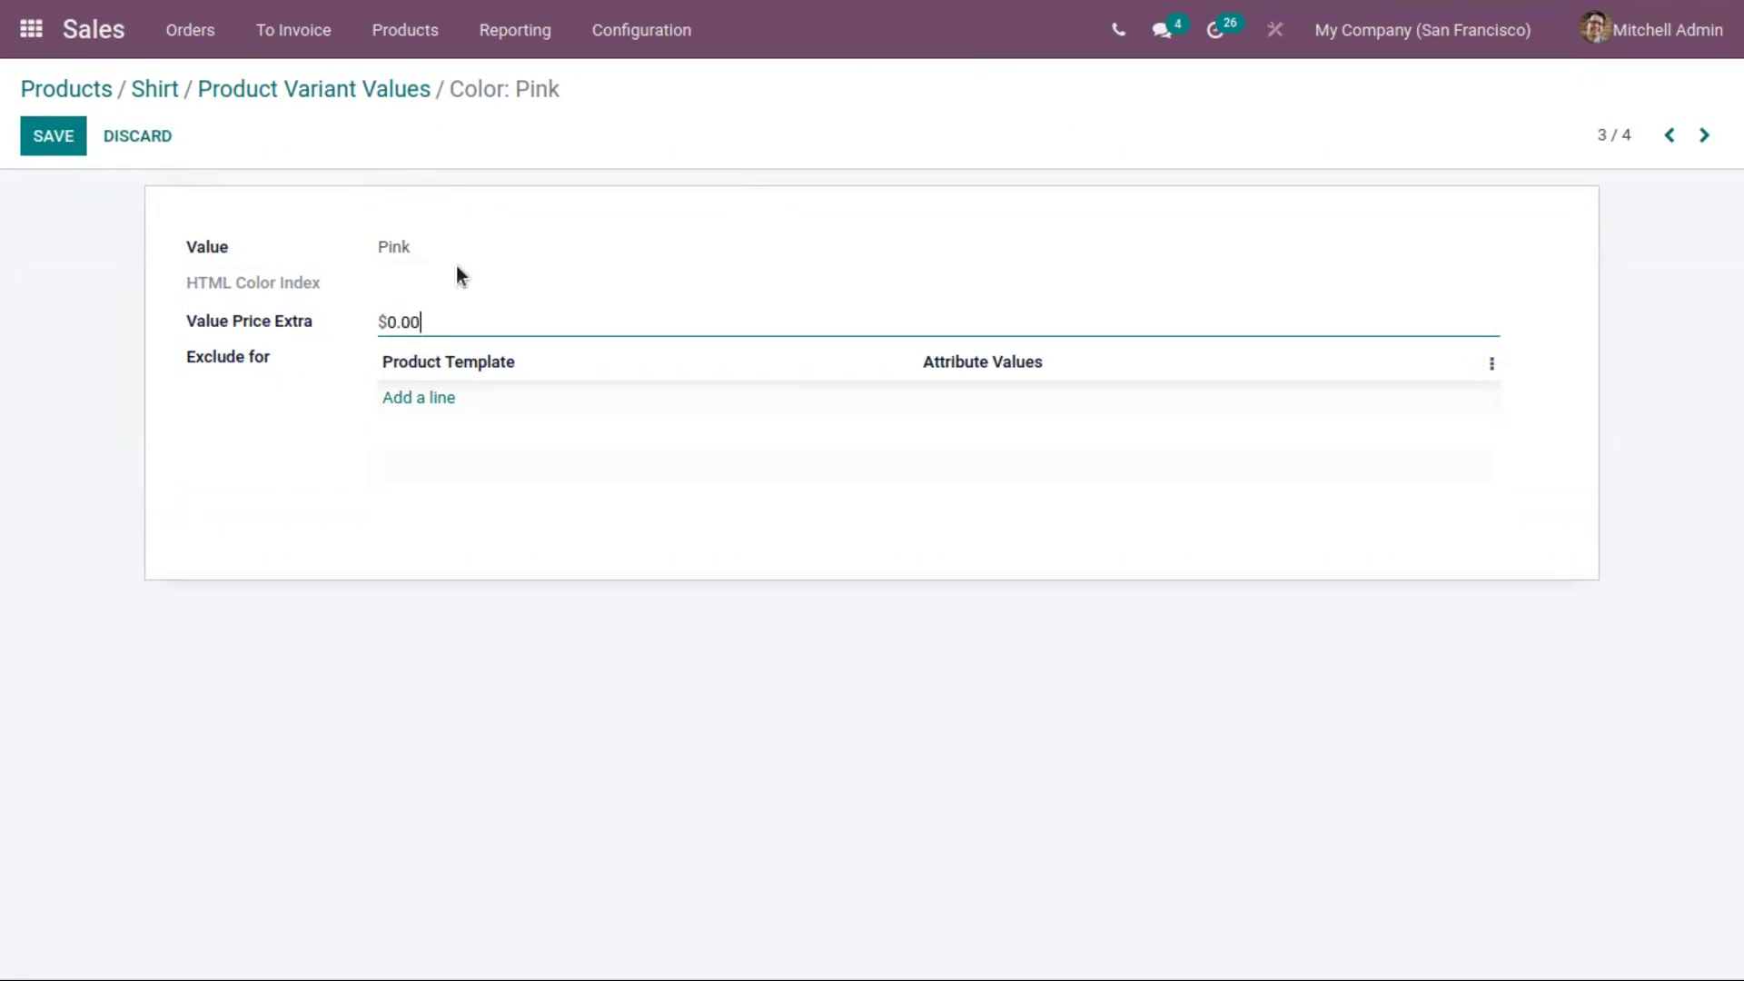
Add an exclusion to the Pink value for product template Shirt with attribute value Material: Cotton
drag(434, 324, 369, 311)
click(581, 300)
click(411, 400)
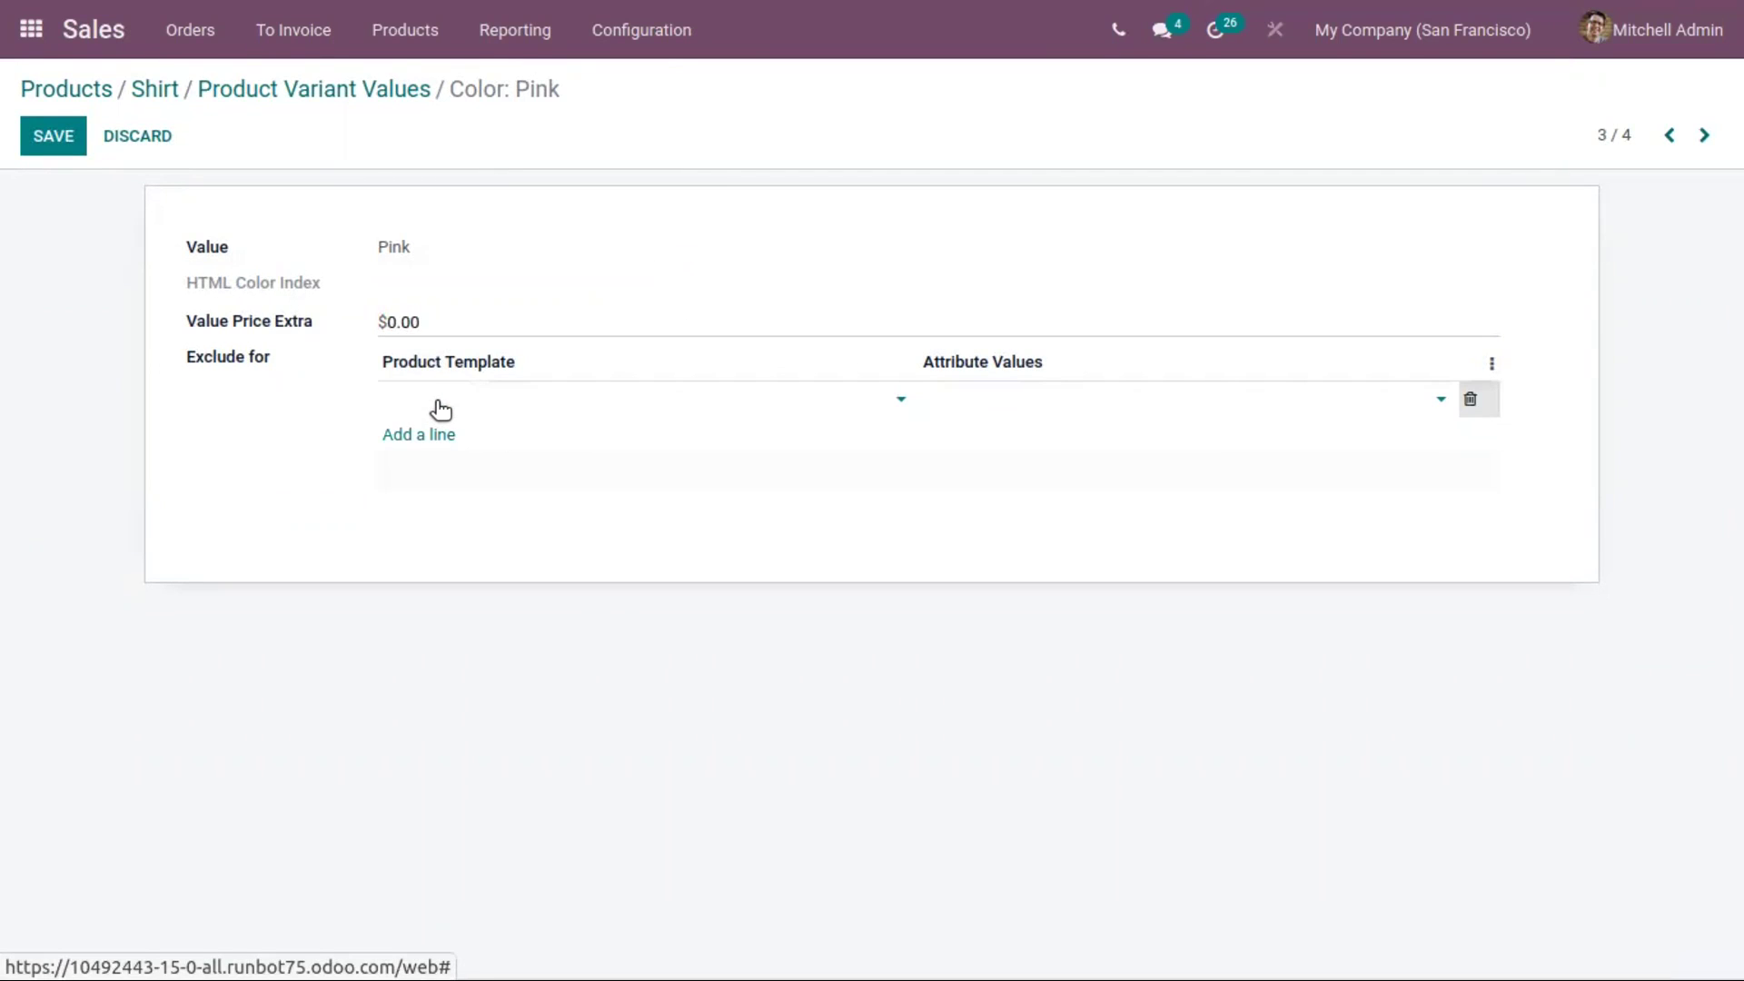
click(441, 409)
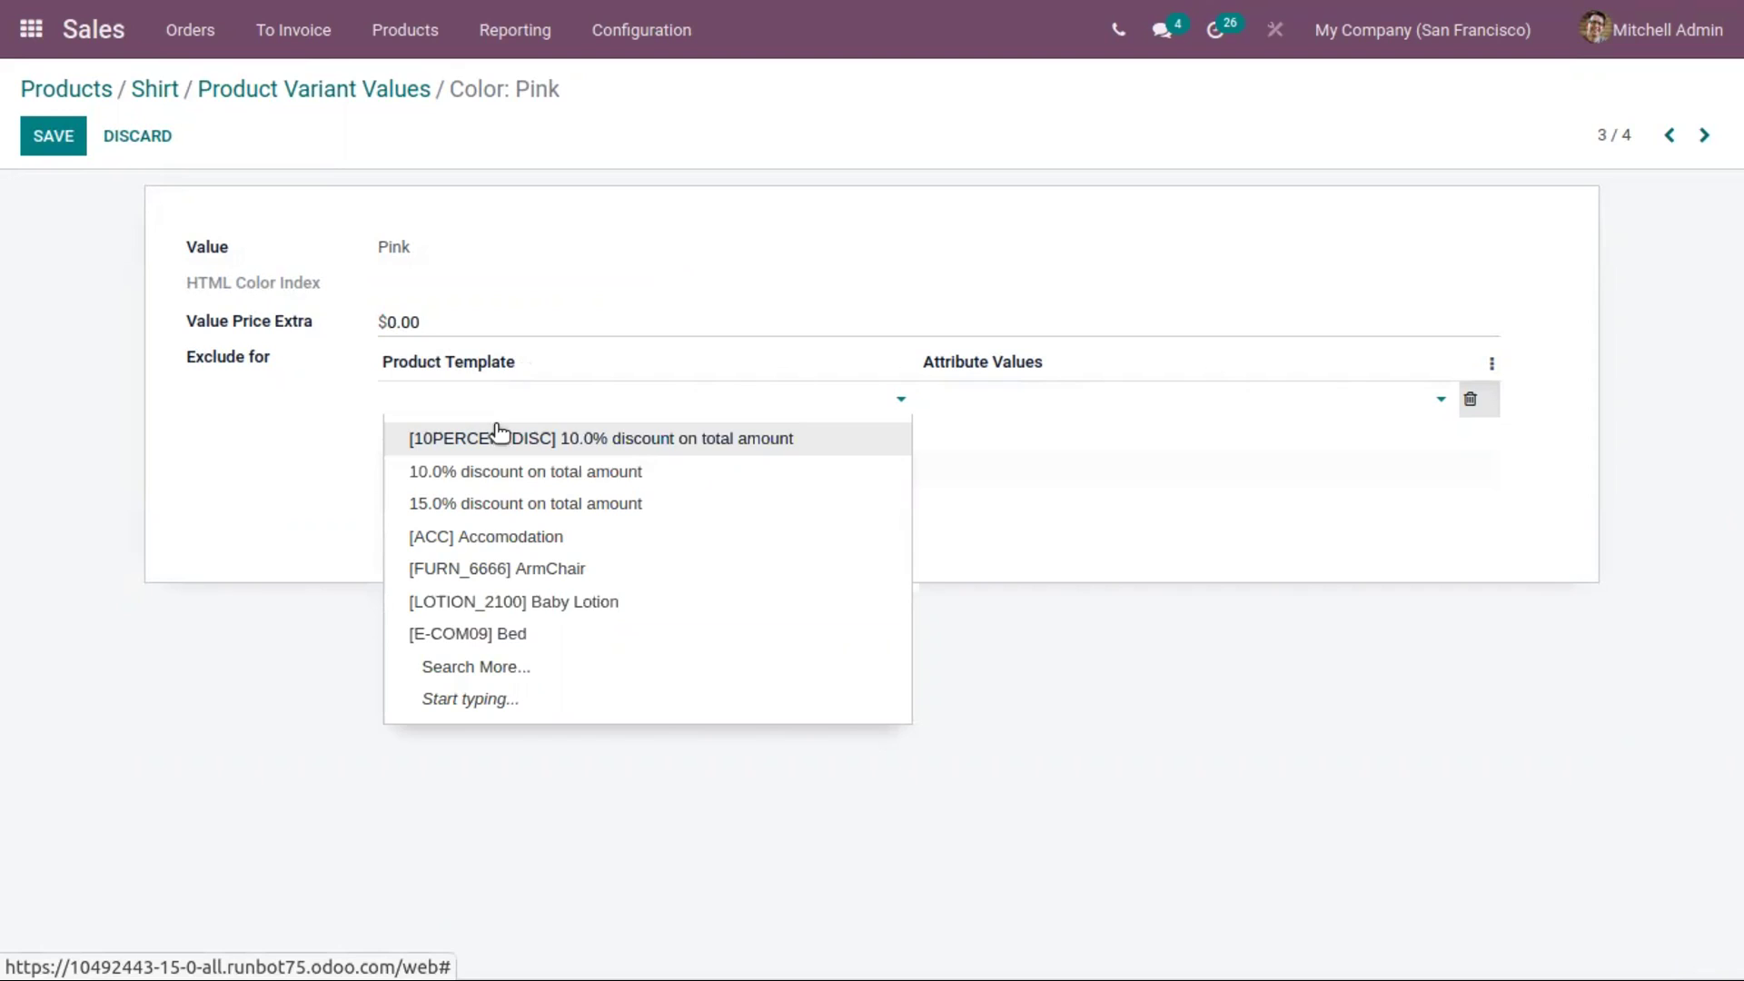
text(shi)
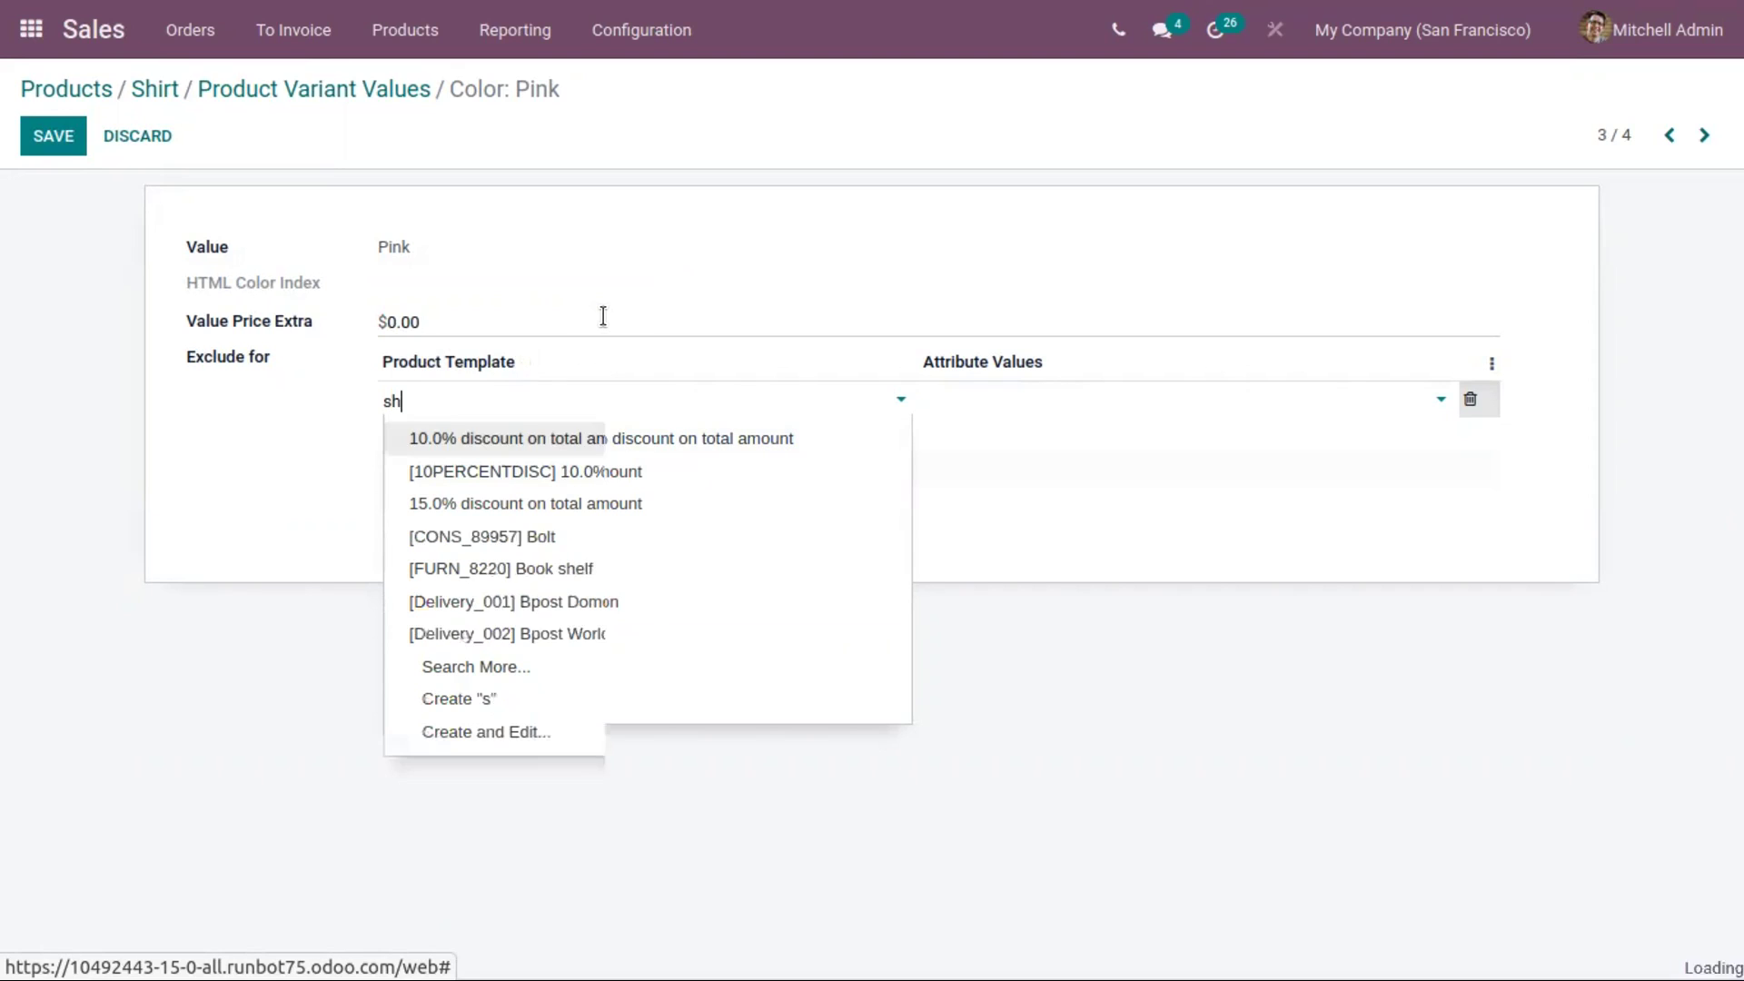
click(502, 473)
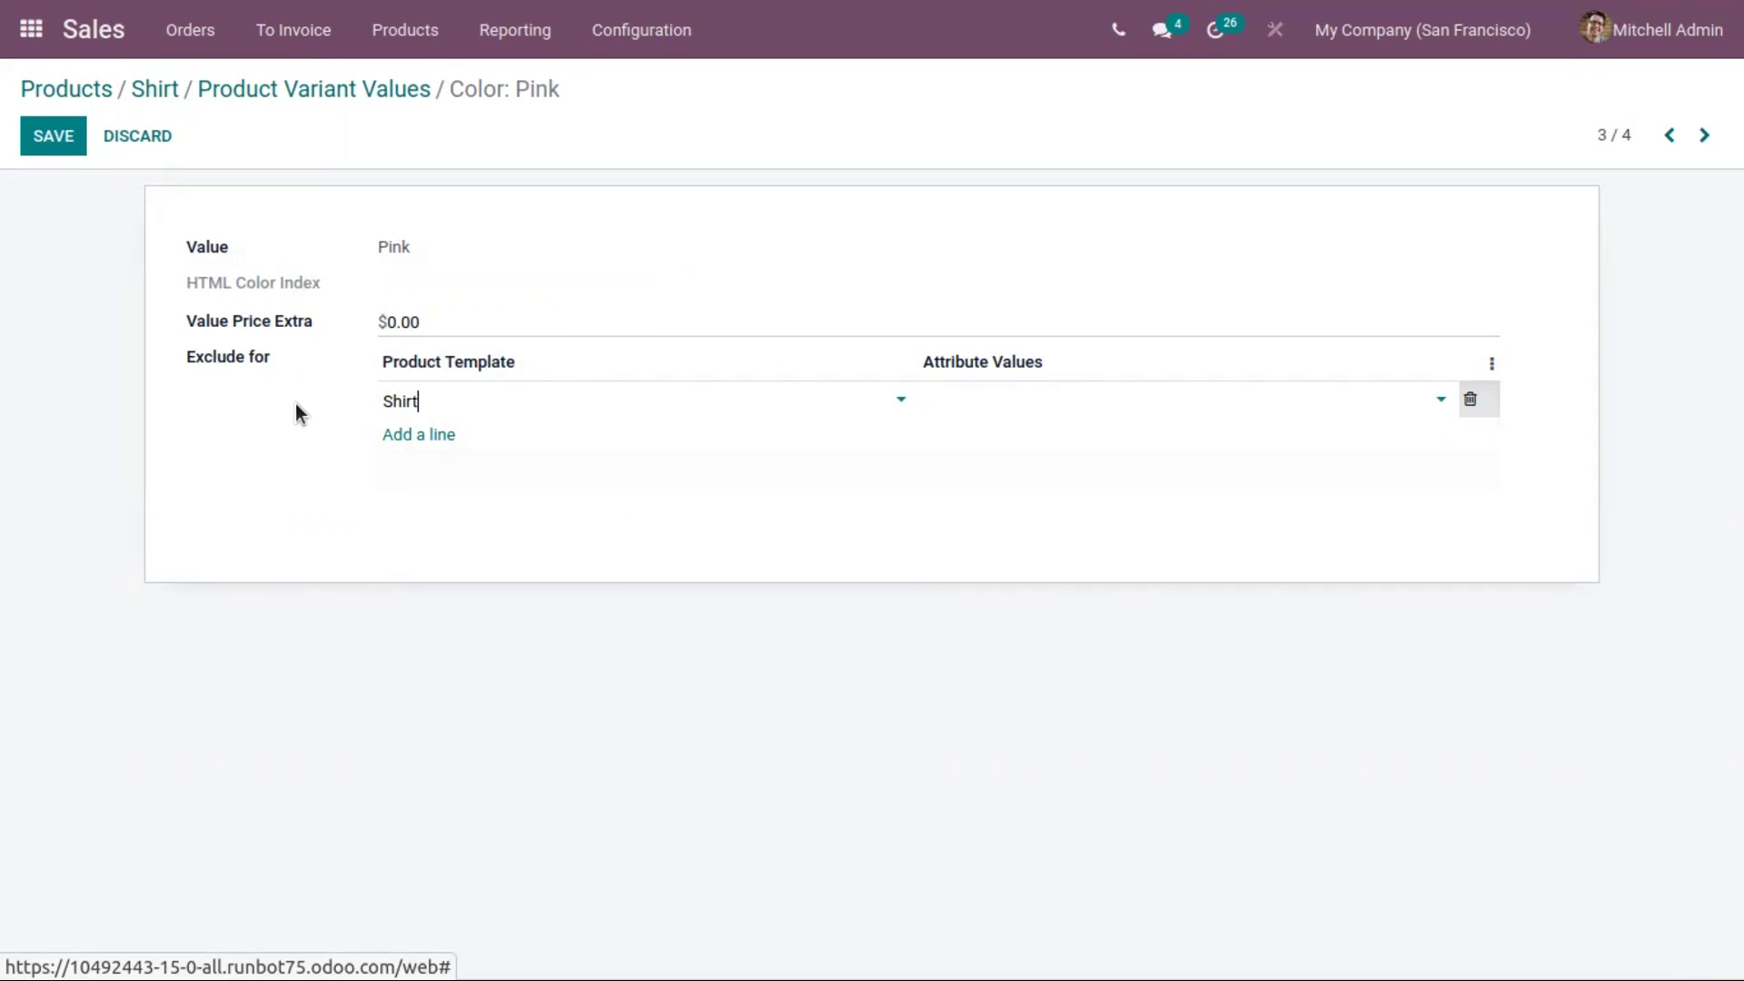
click(978, 398)
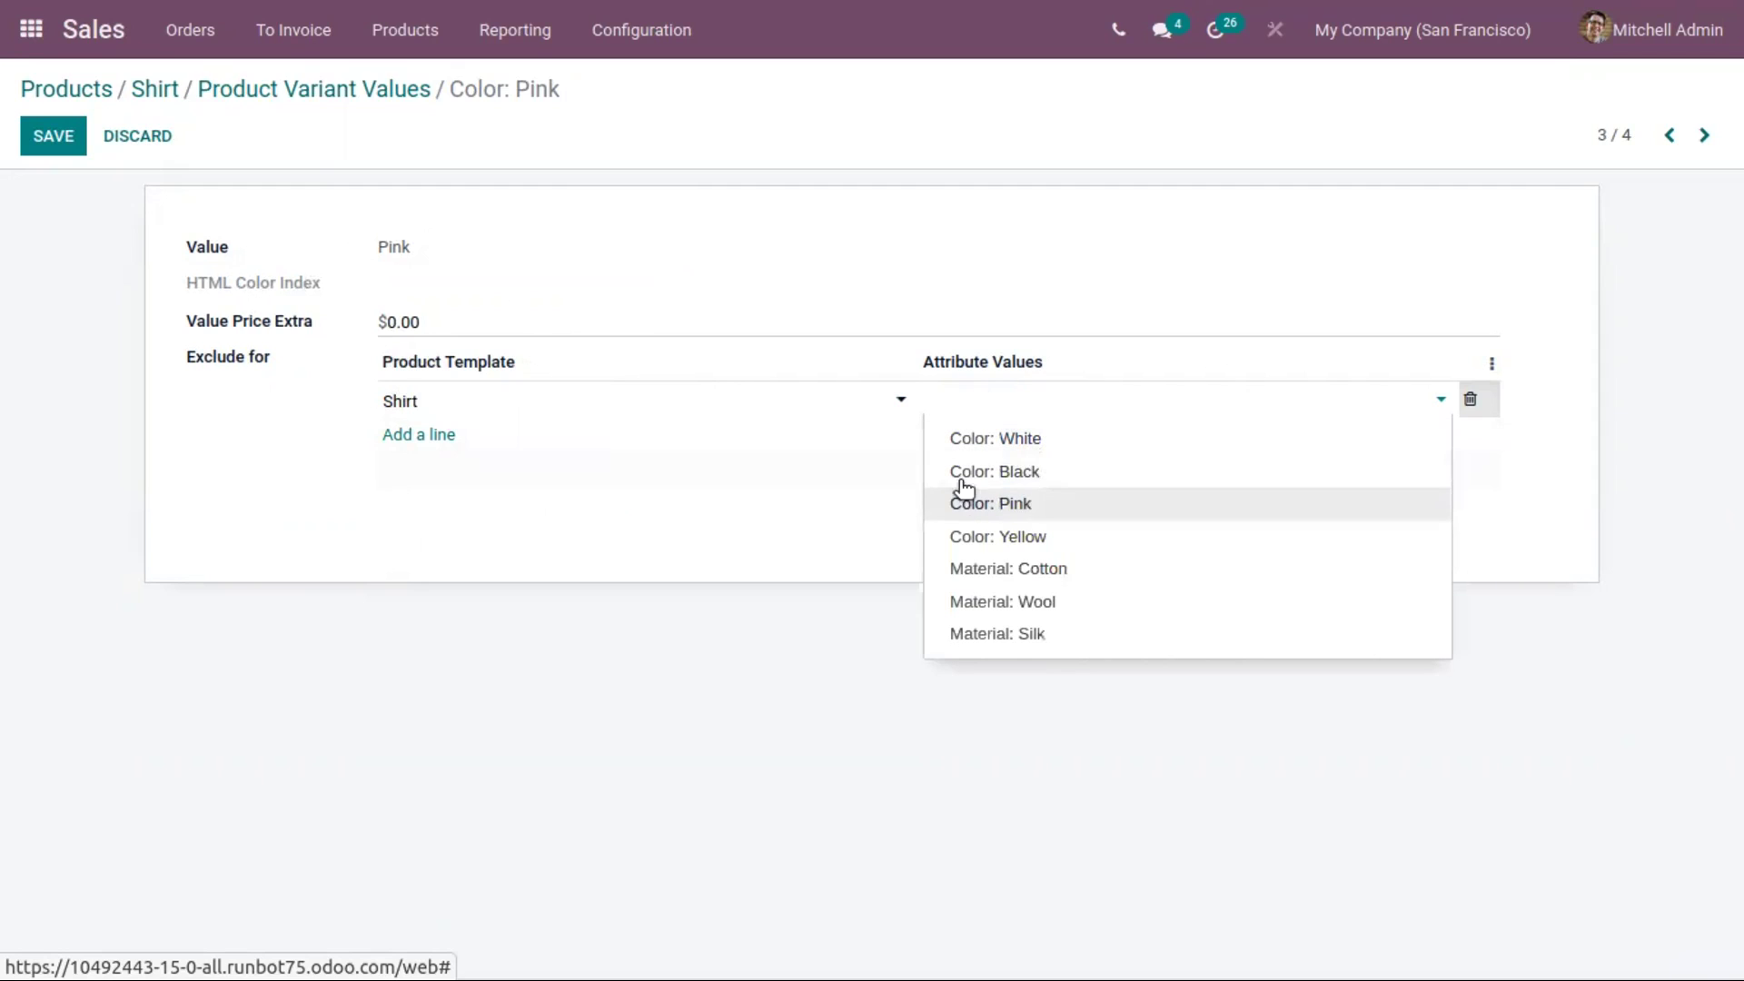
click(1029, 573)
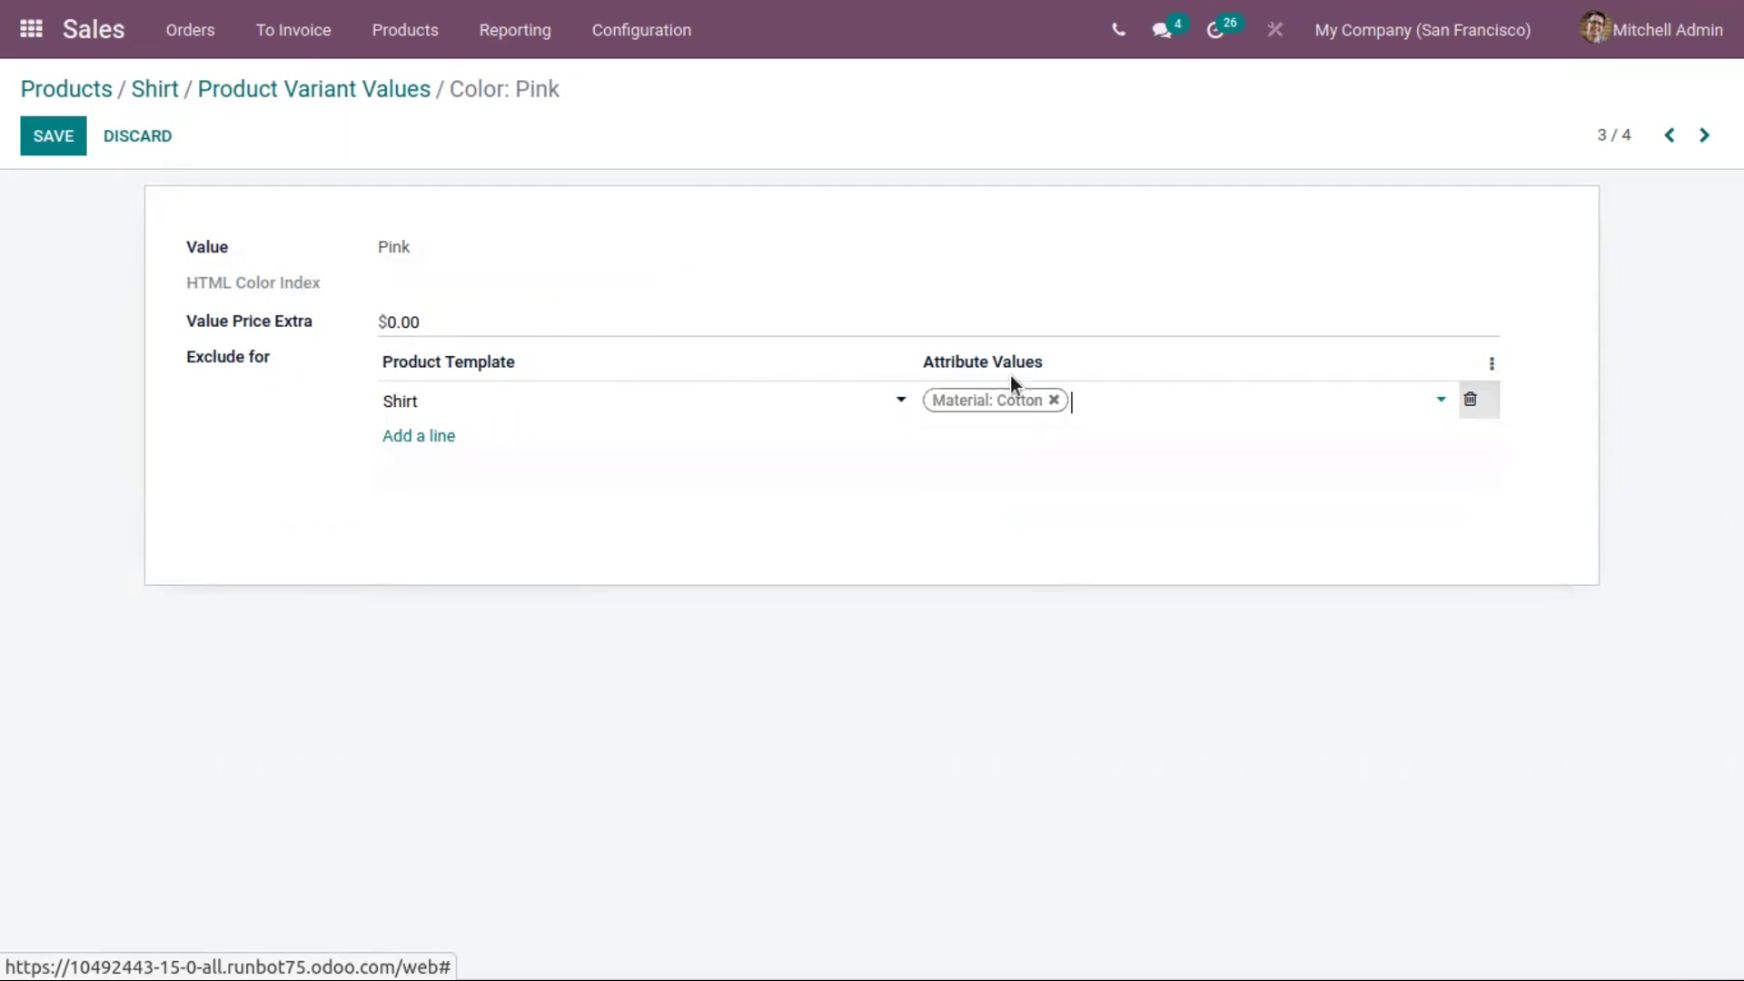
click(625, 232)
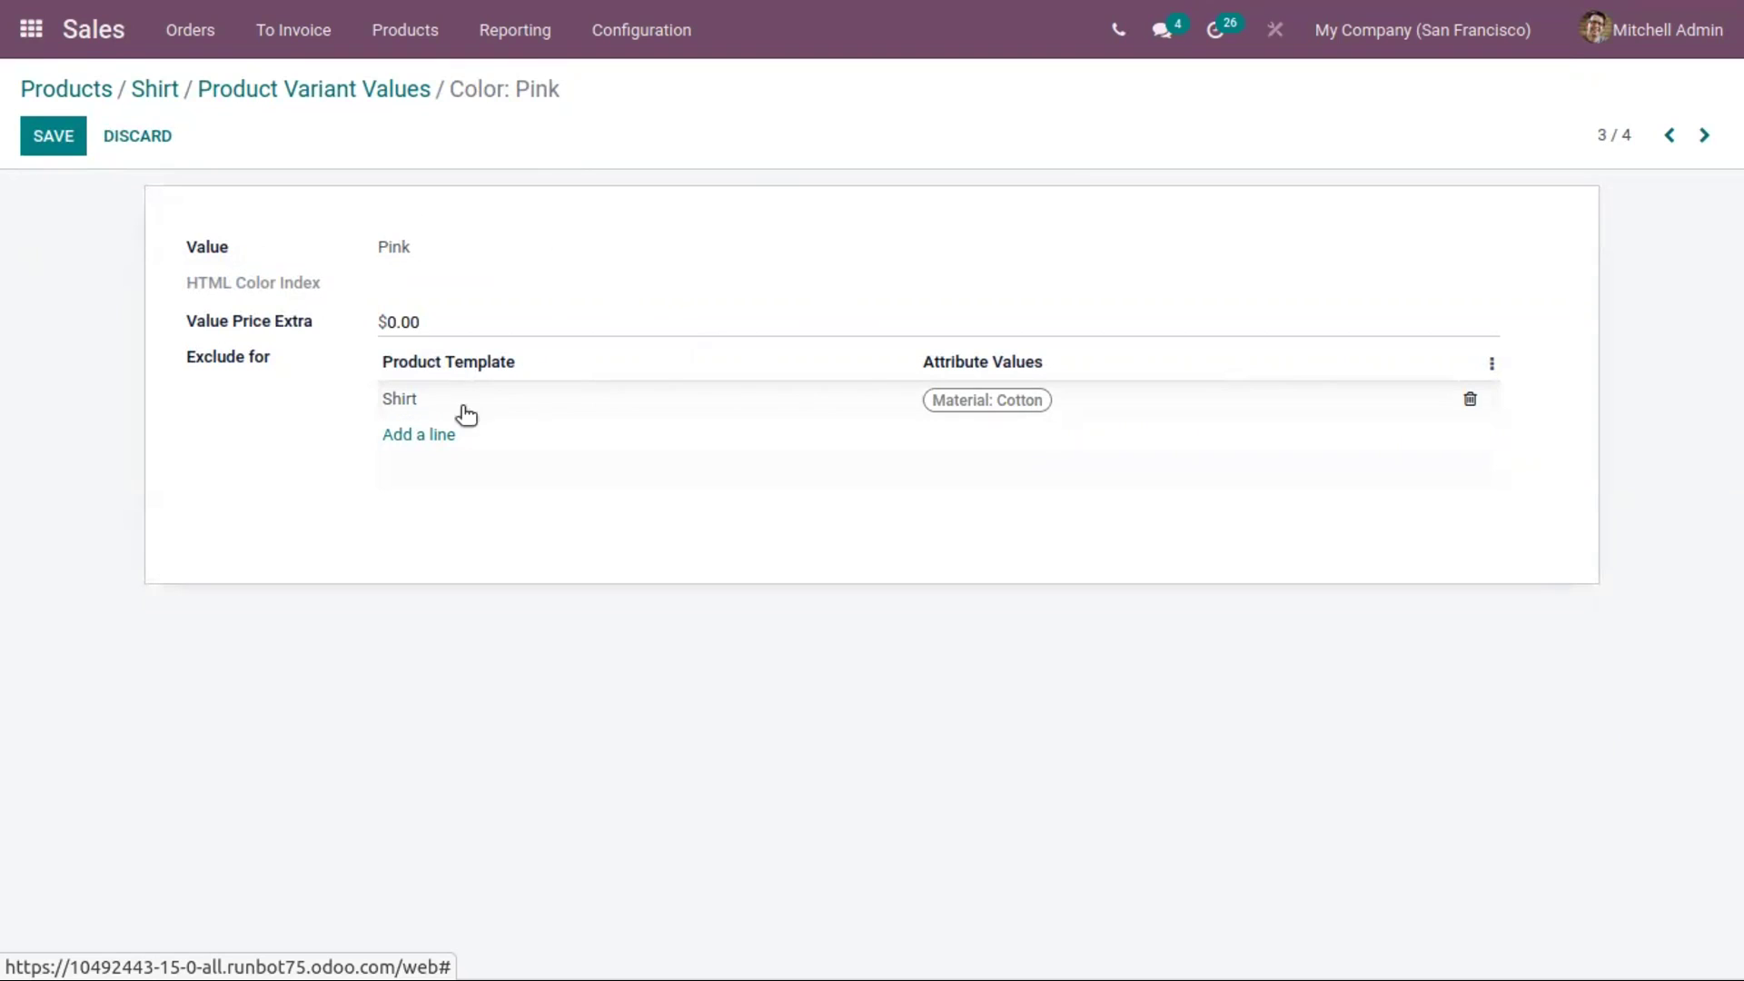
Add a second exclusion line to Pink for Shirt with attribute value Material: Silk and save the value
click(428, 434)
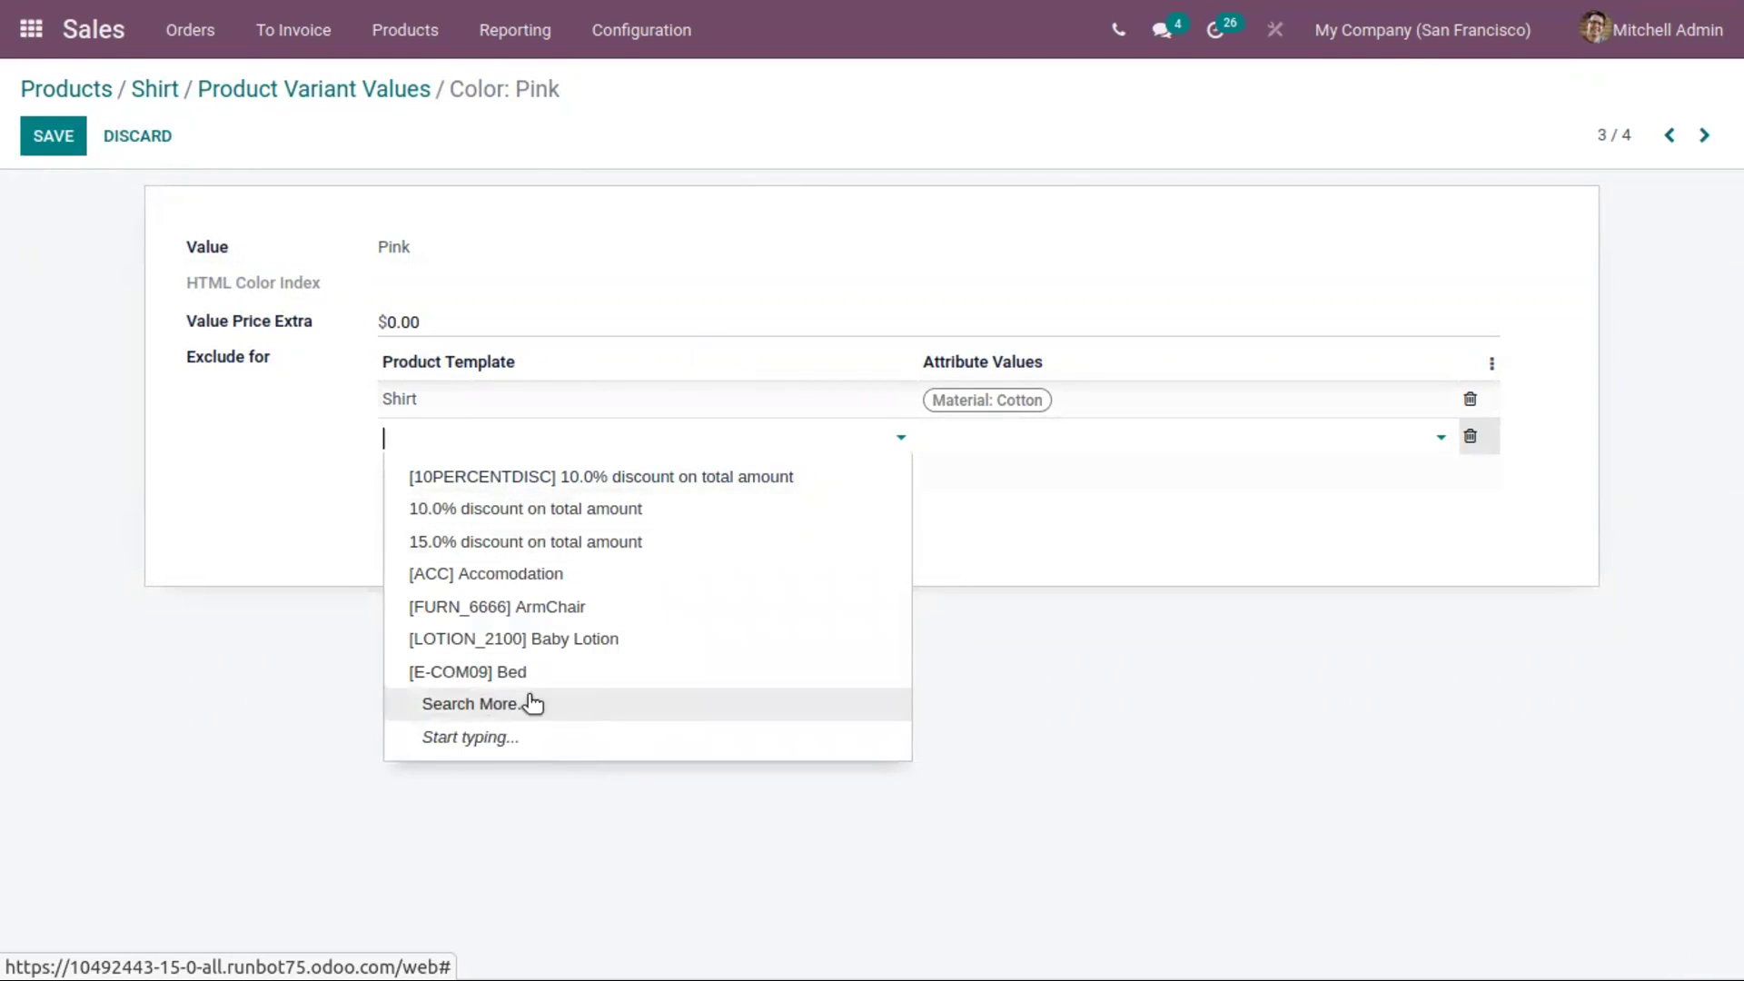
text(shi)
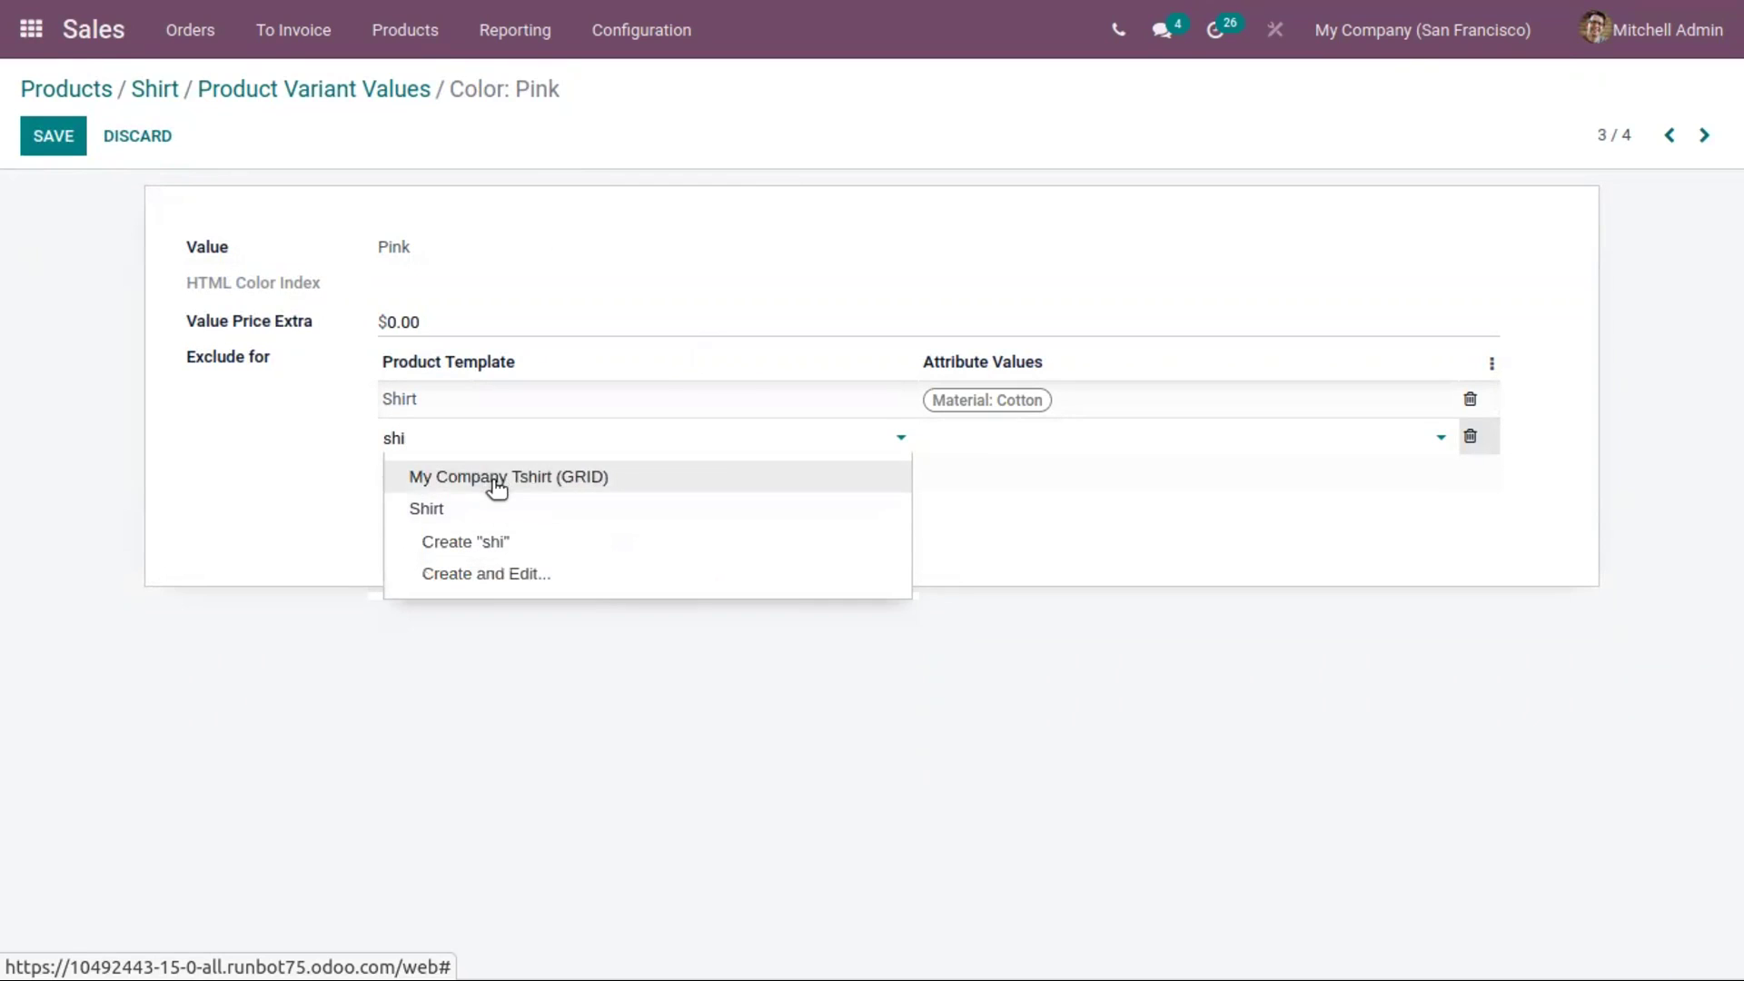
click(510, 516)
click(1042, 440)
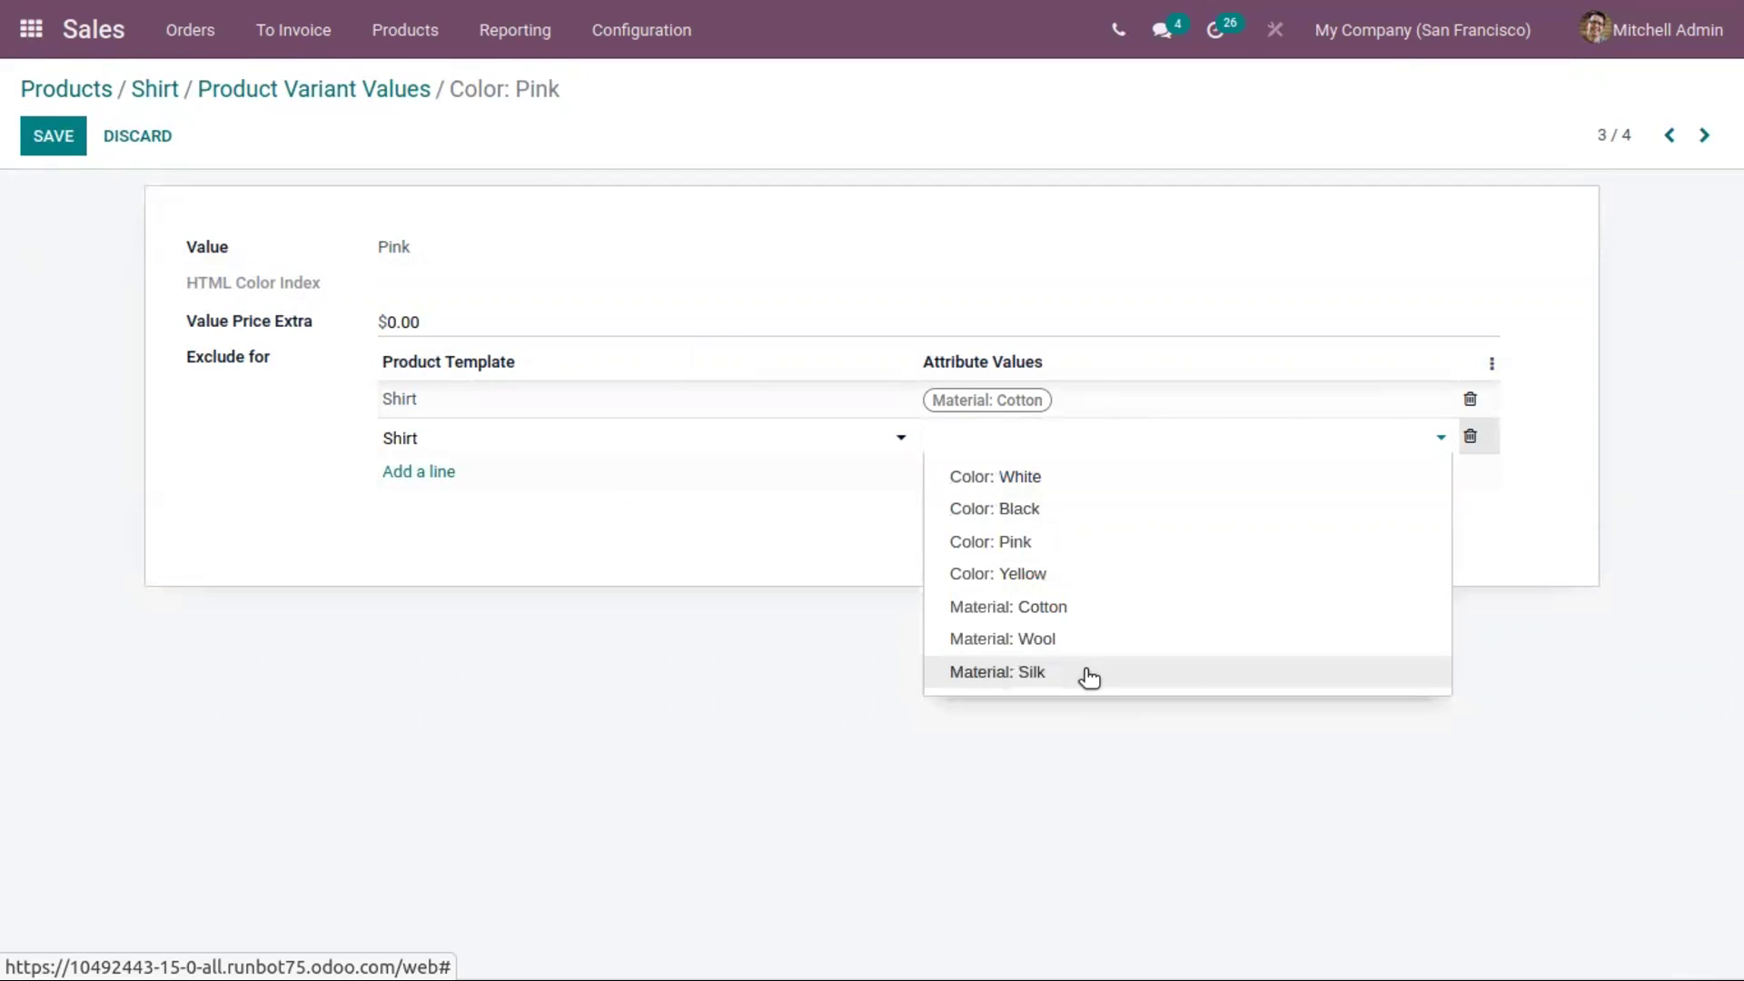
click(1087, 674)
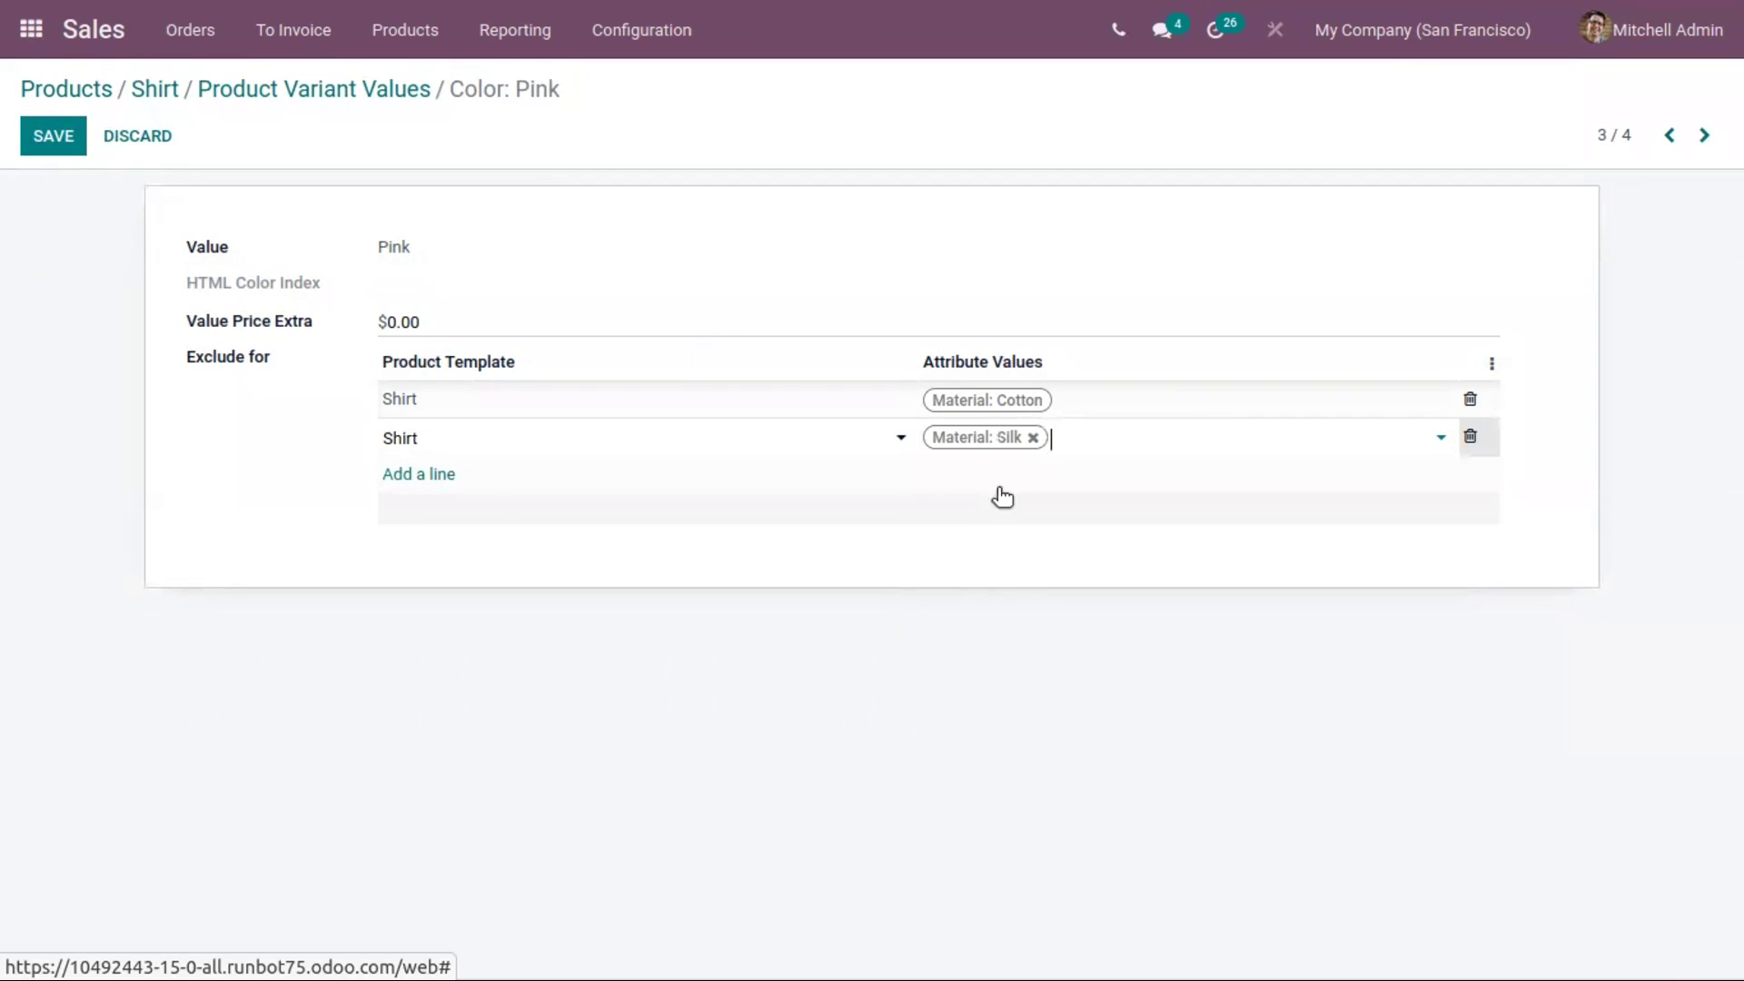
click(557, 230)
click(54, 134)
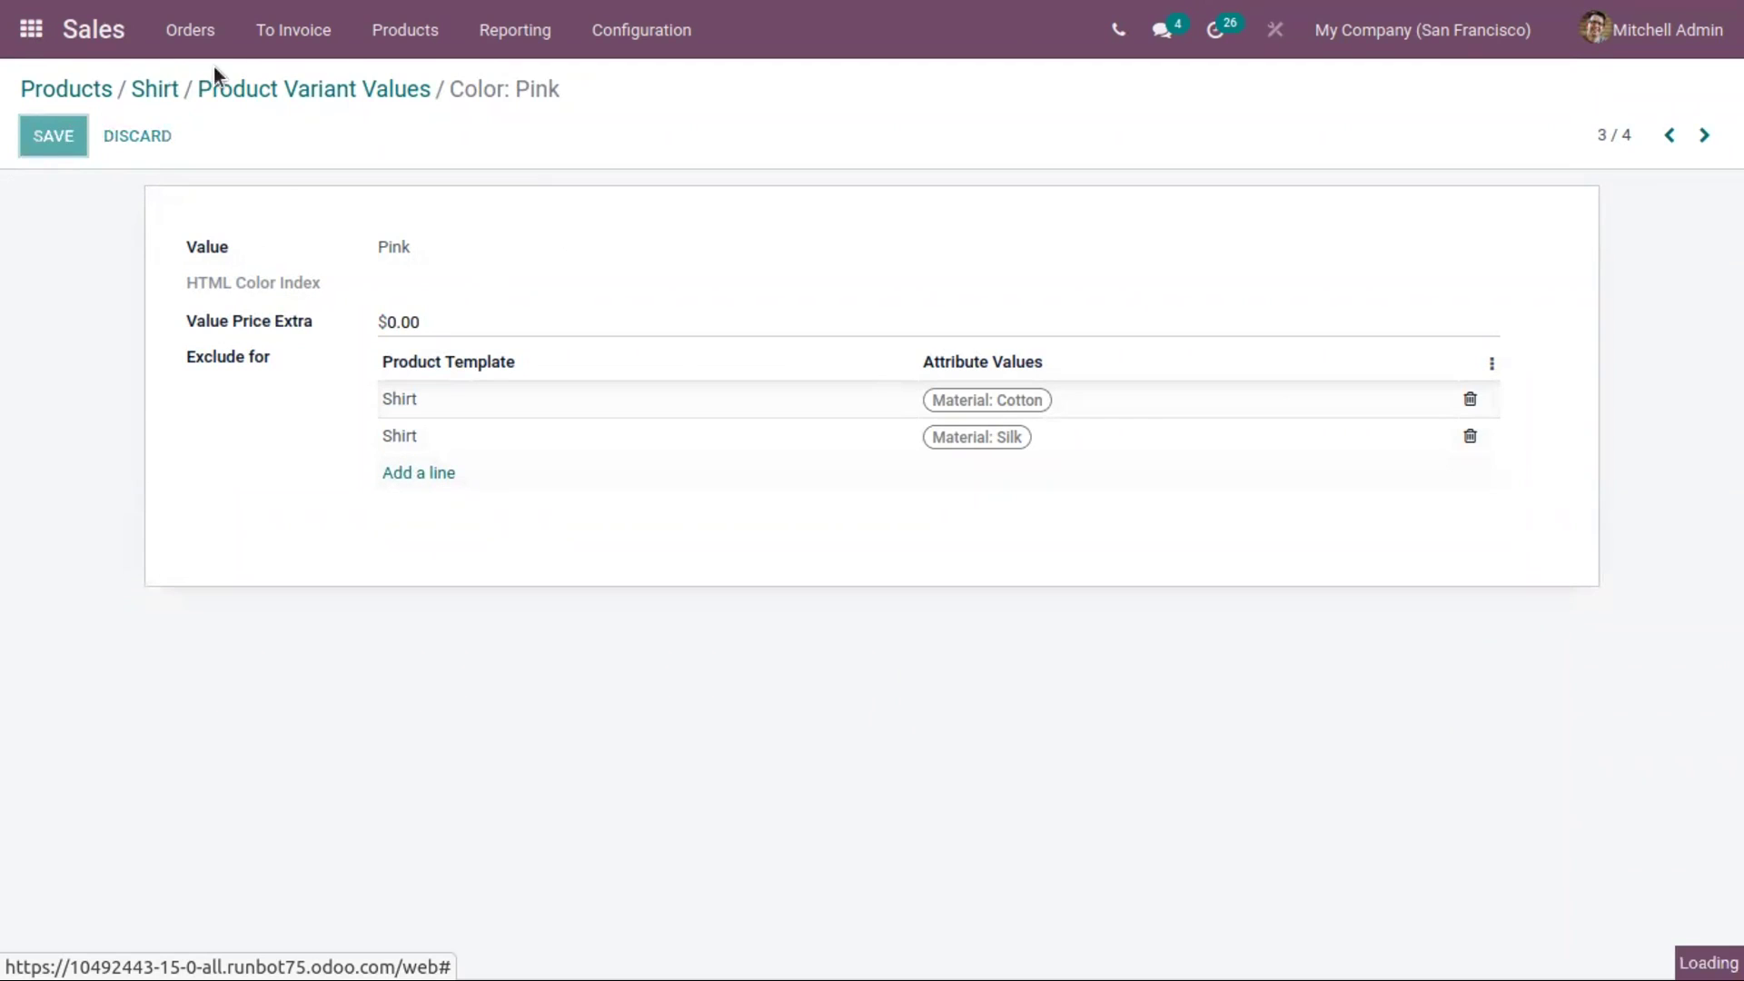
Return to the Shirt product, configure its Material attribute and open the Silk value for editing
click(295, 94)
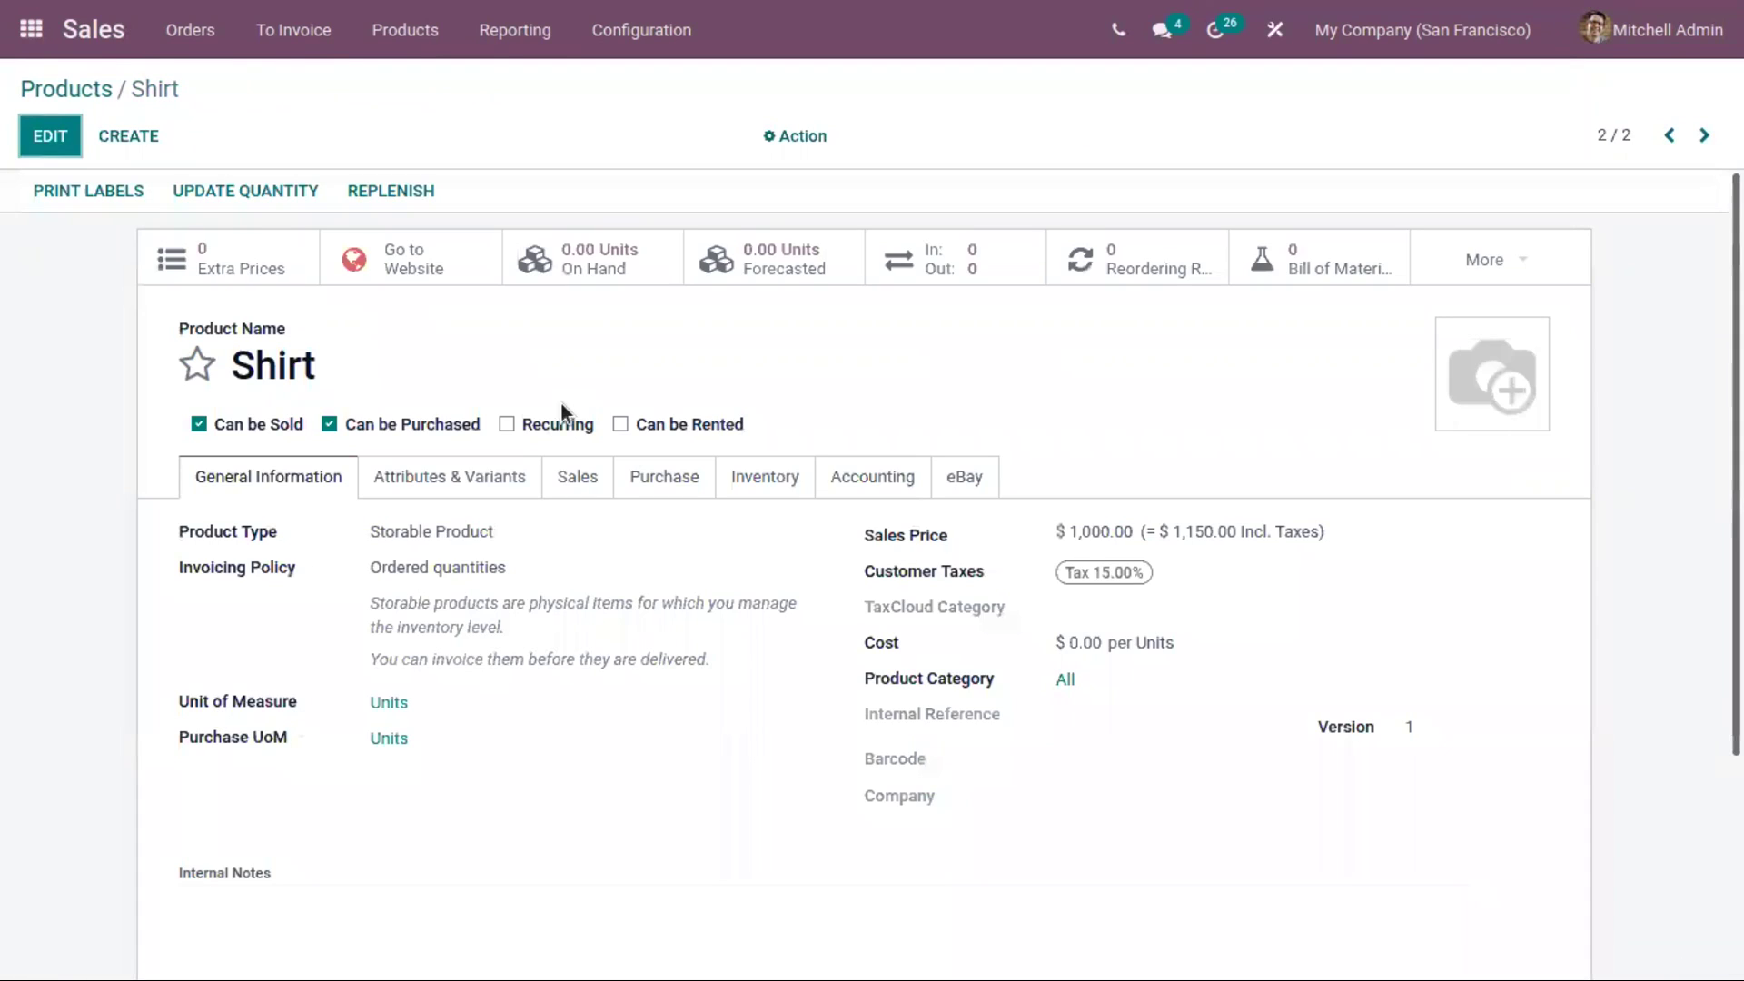
click(504, 478)
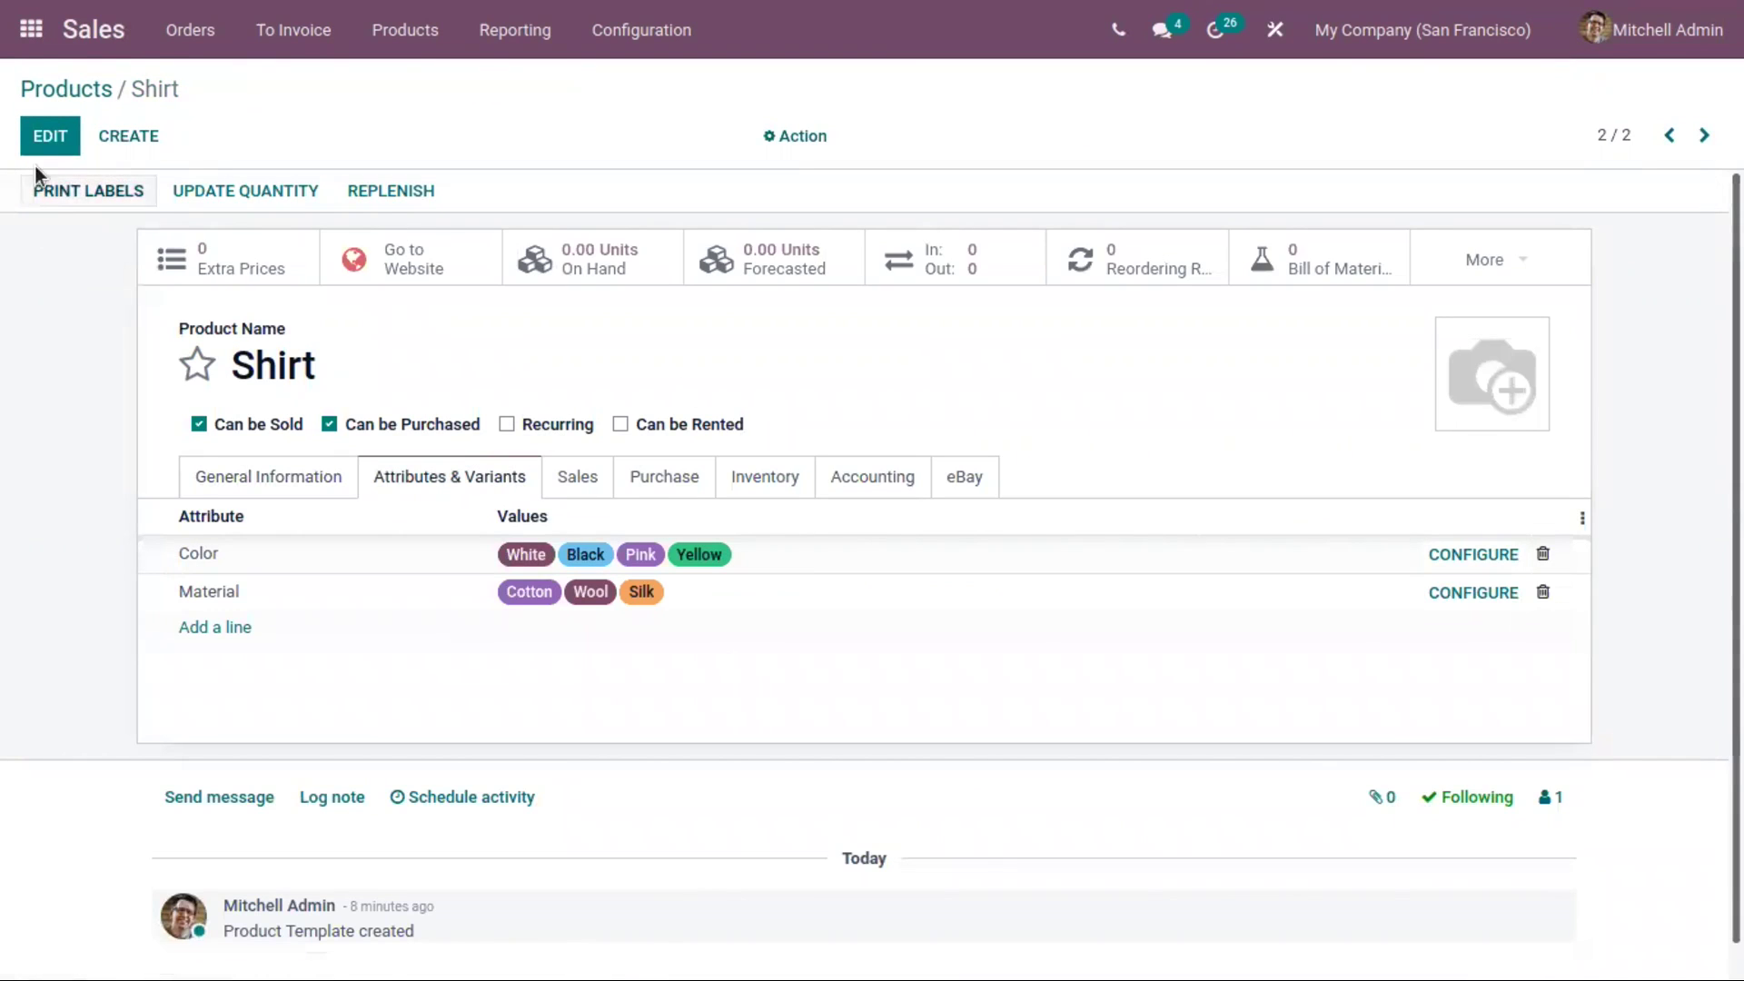
click(50, 145)
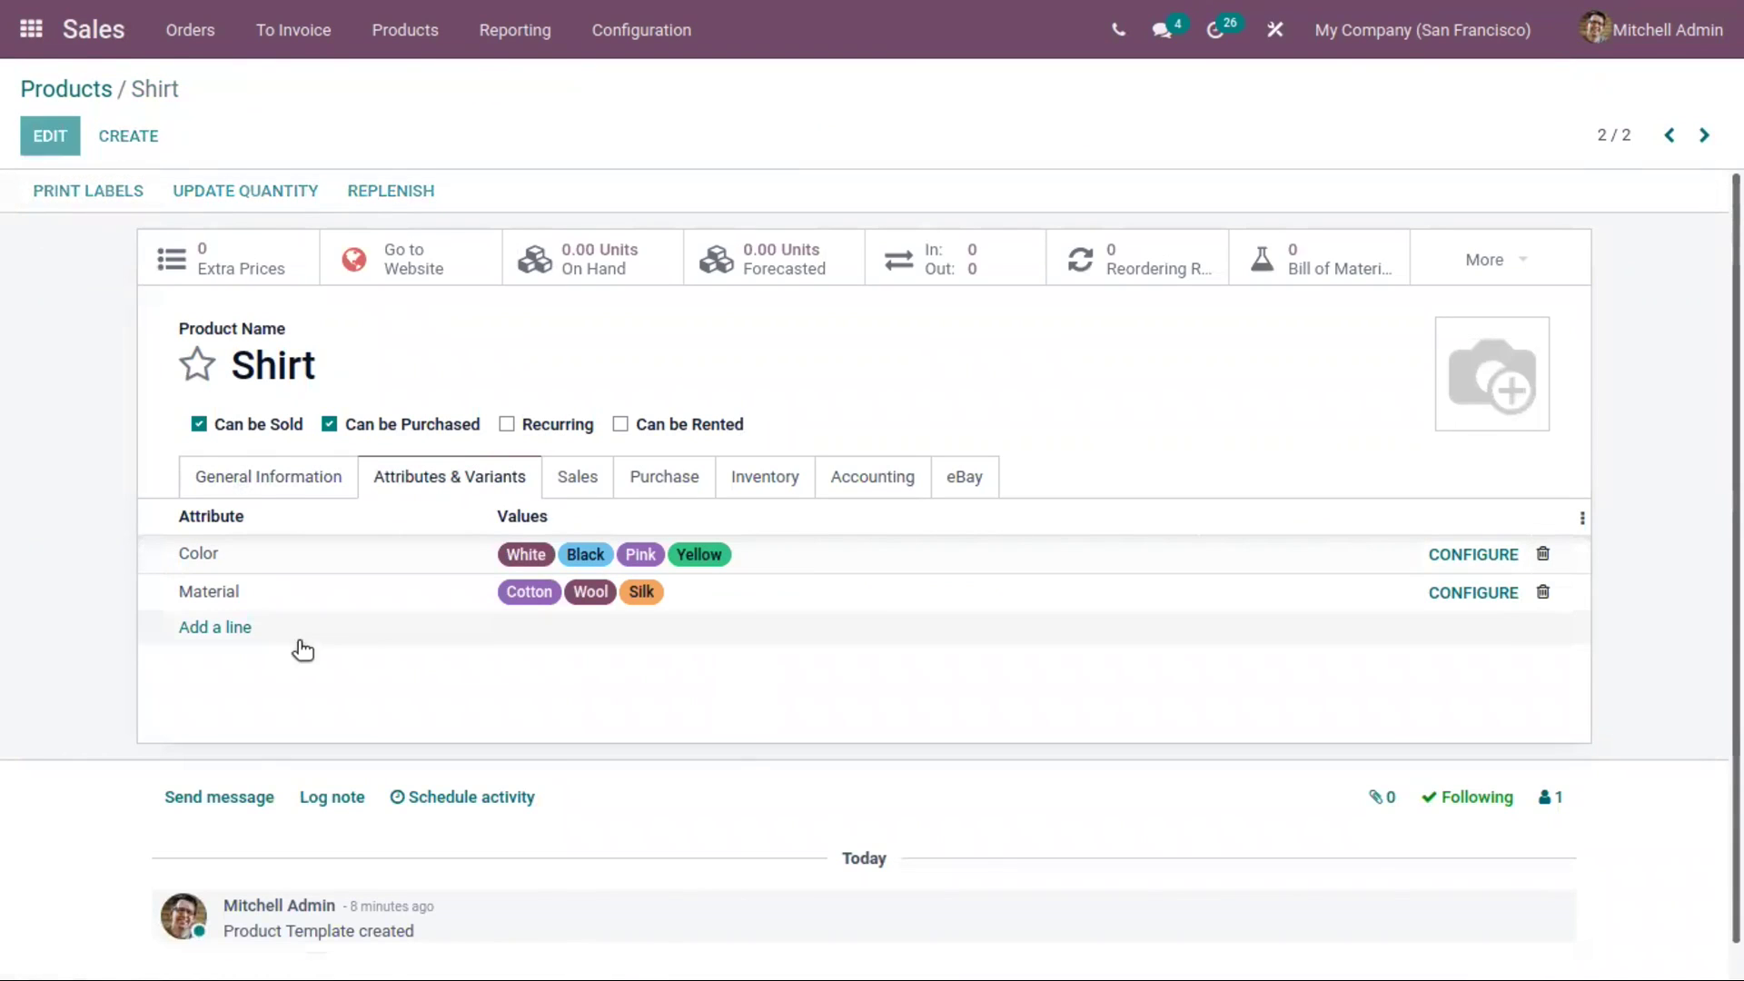
click(1462, 592)
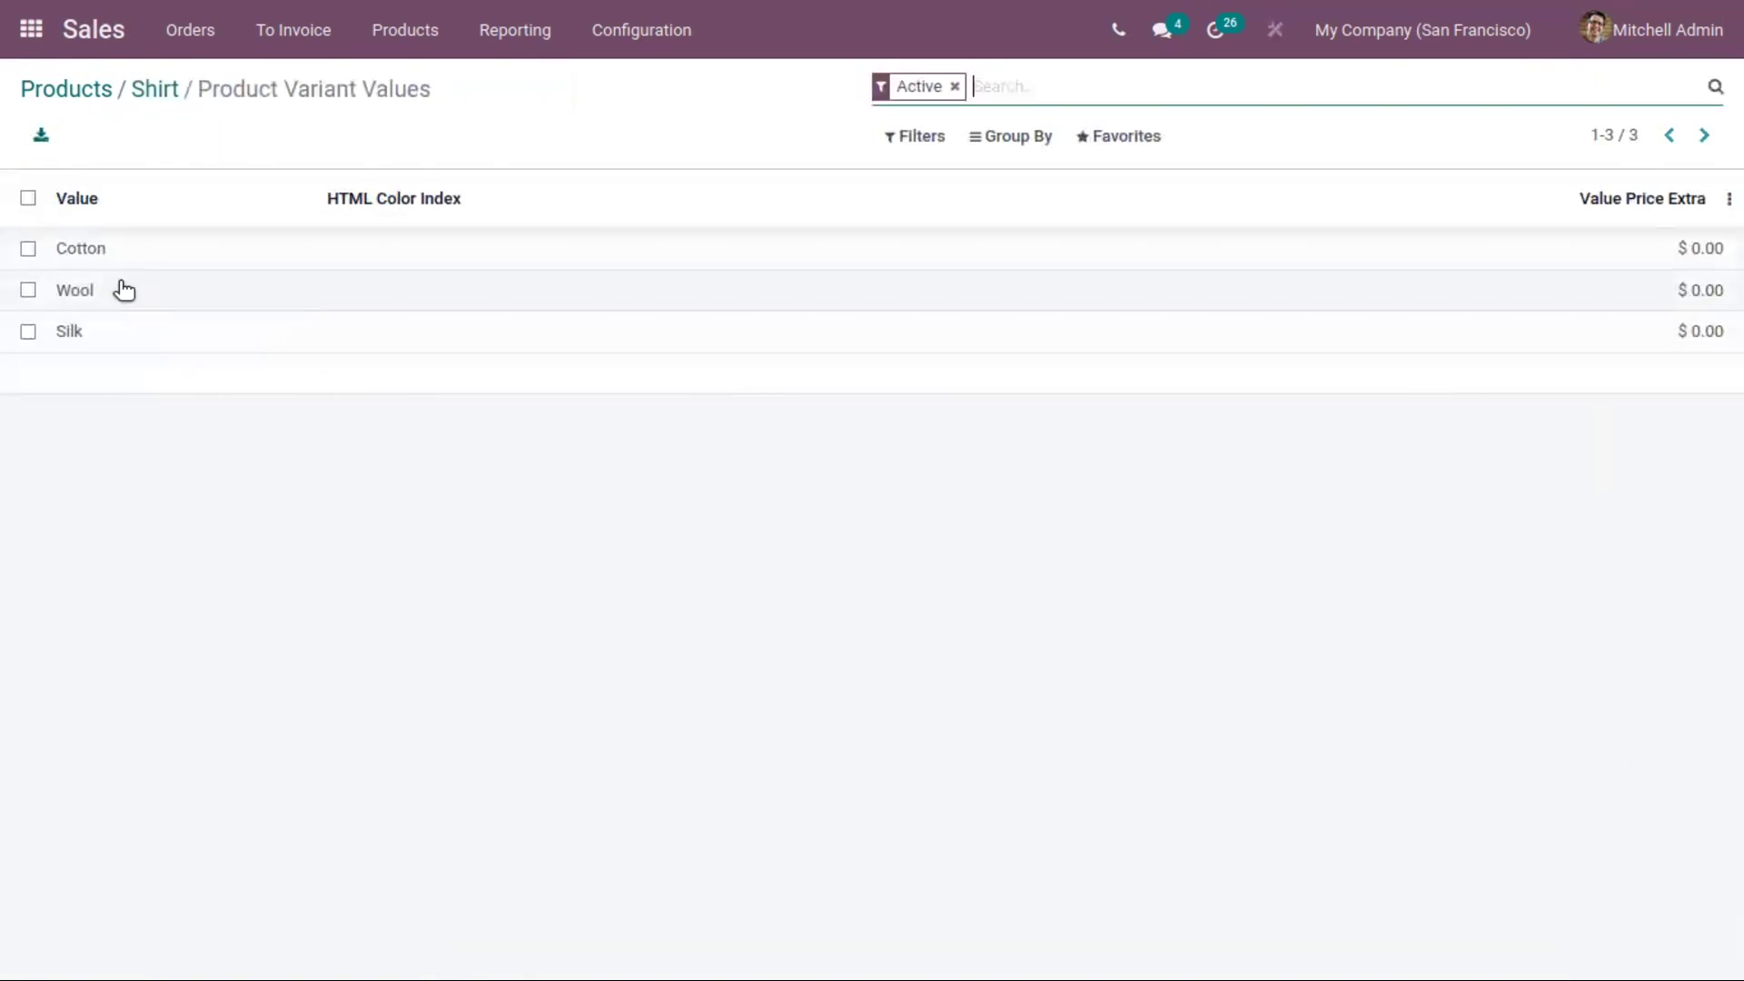
click(175, 329)
click(53, 138)
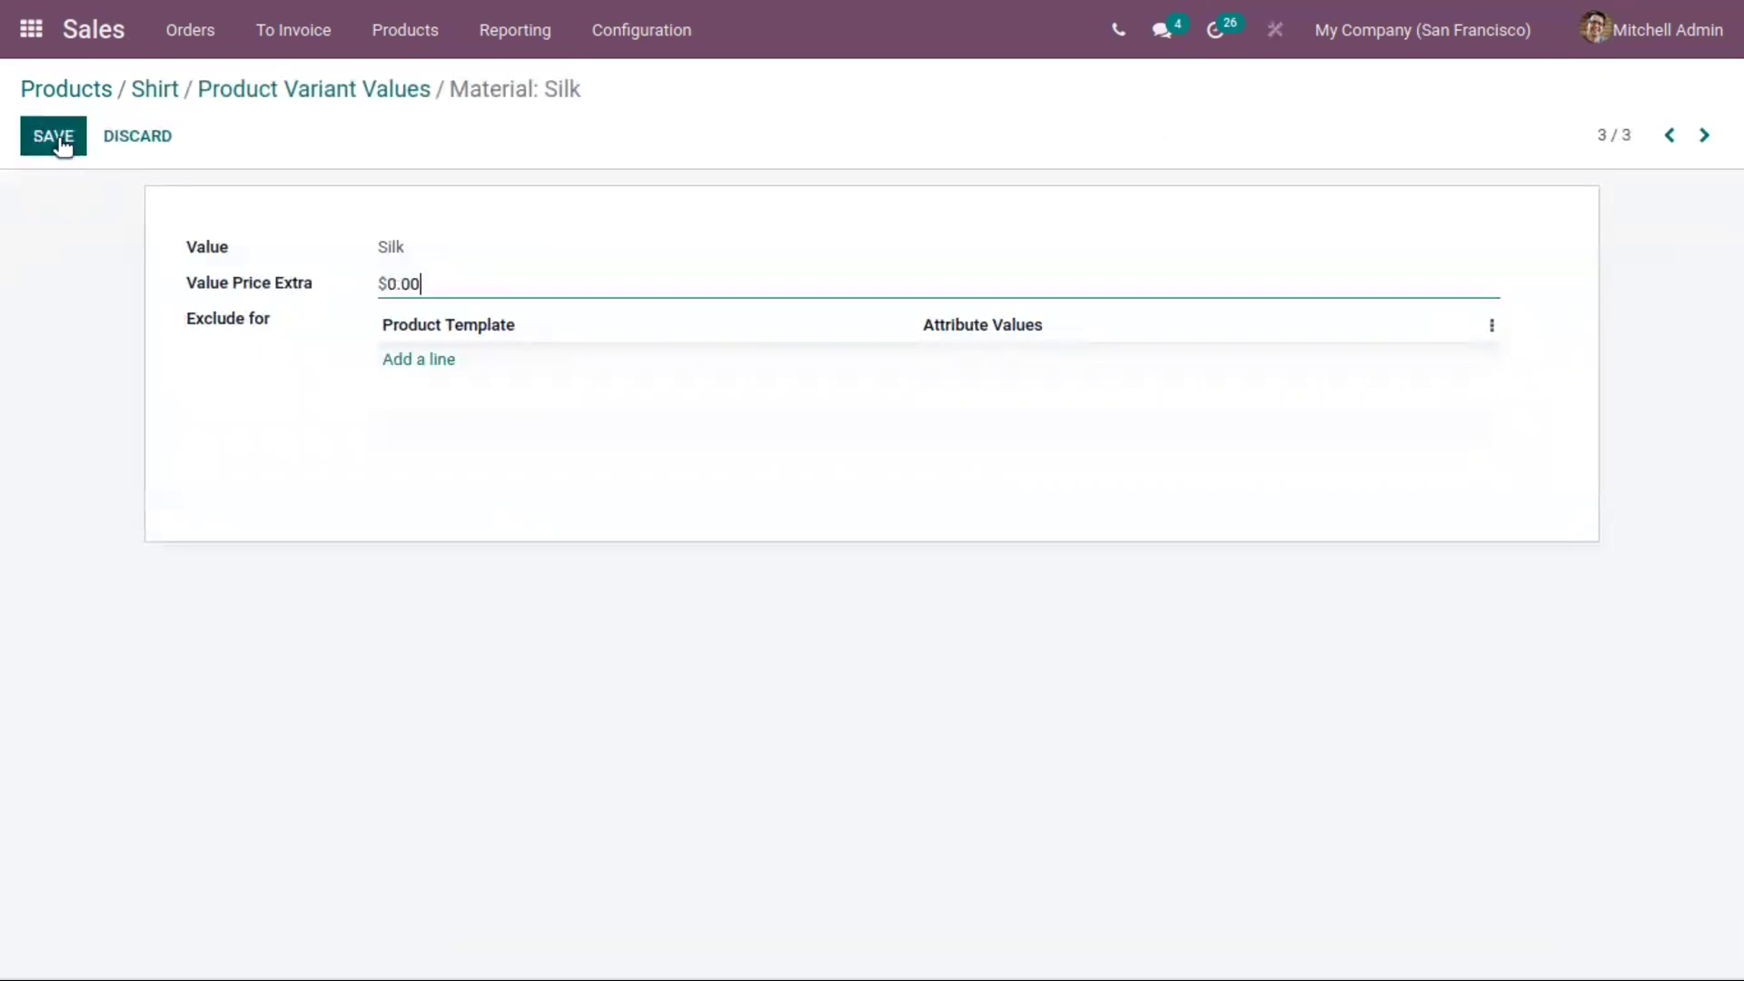
Set Silk's value price extra to $100.00, exclude Color: Black for Shirt, save and return to the product
drag(421, 283, 374, 287)
click(413, 360)
text(shir)
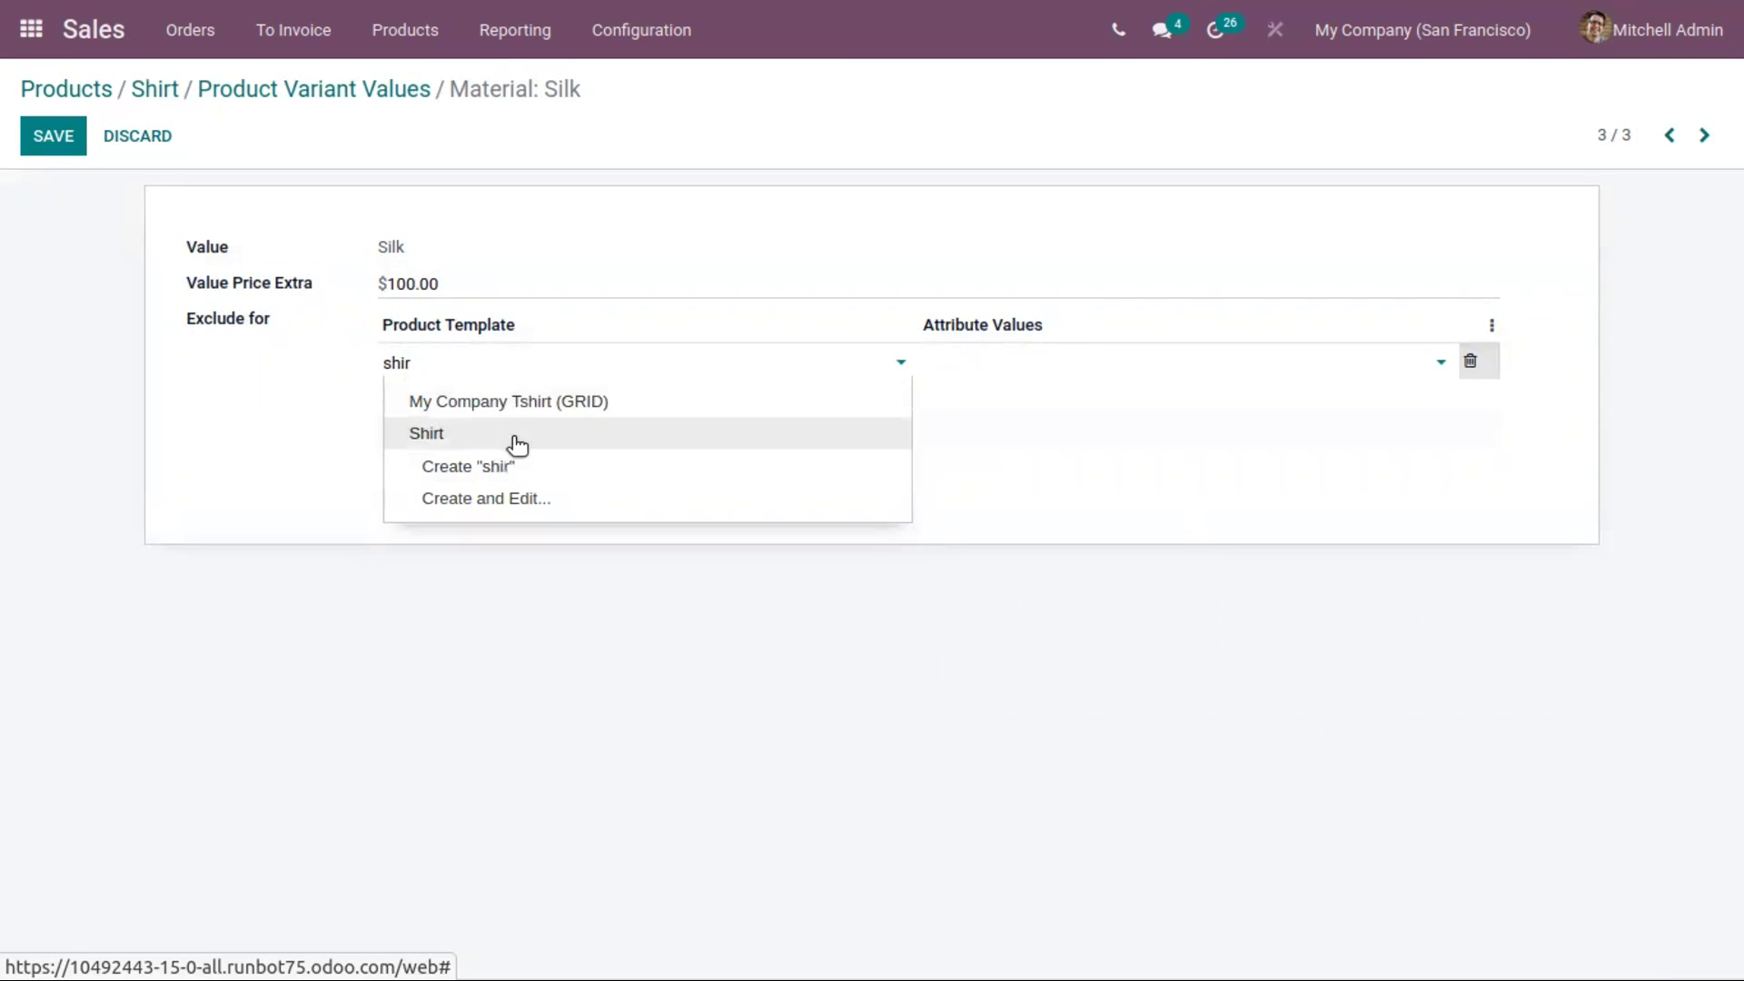
click(517, 434)
click(999, 362)
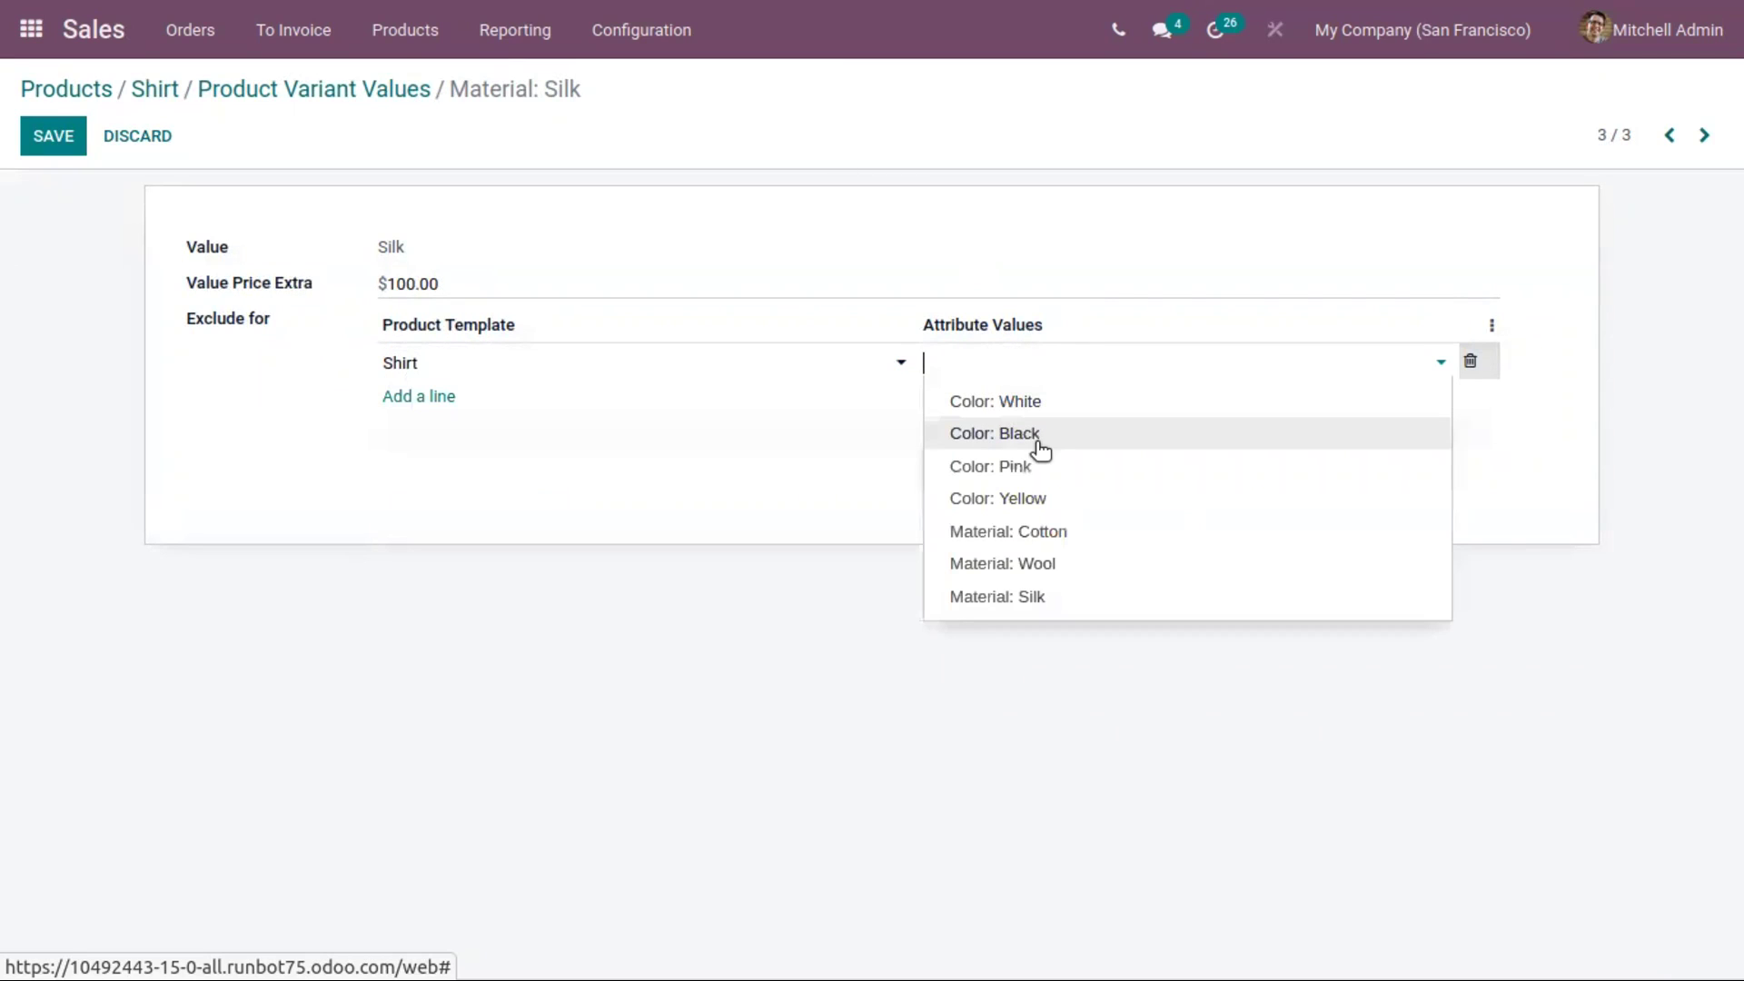
click(1039, 442)
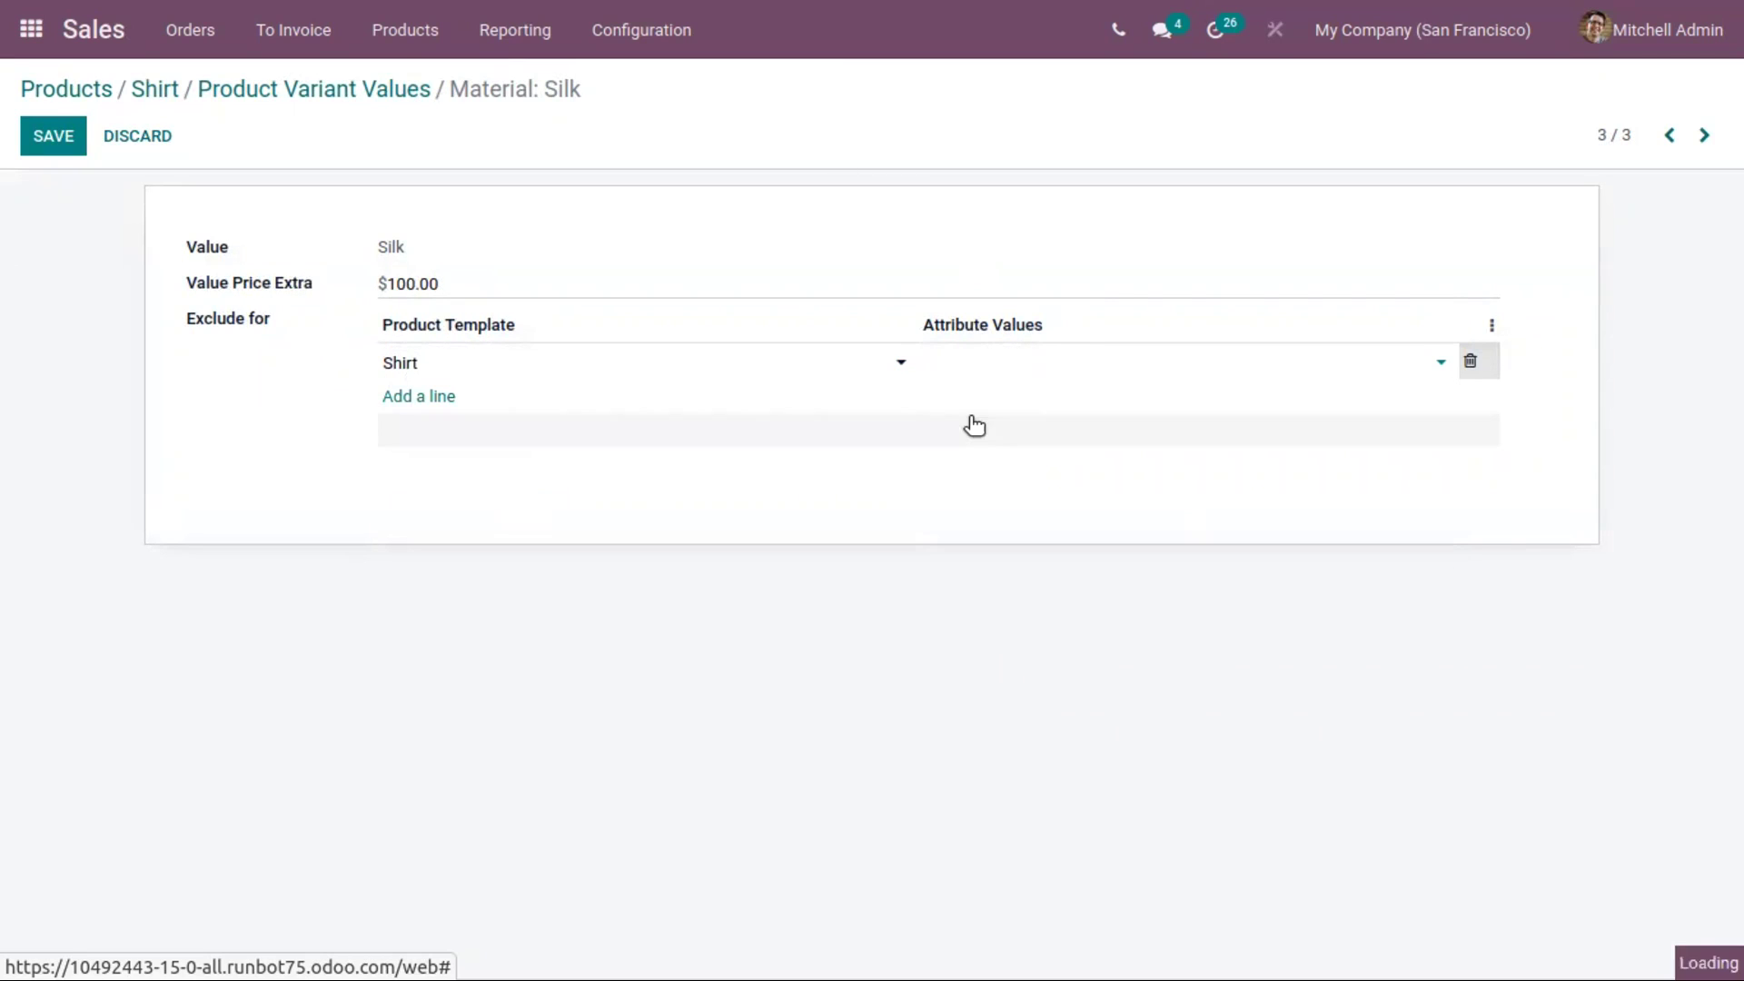
click(1091, 371)
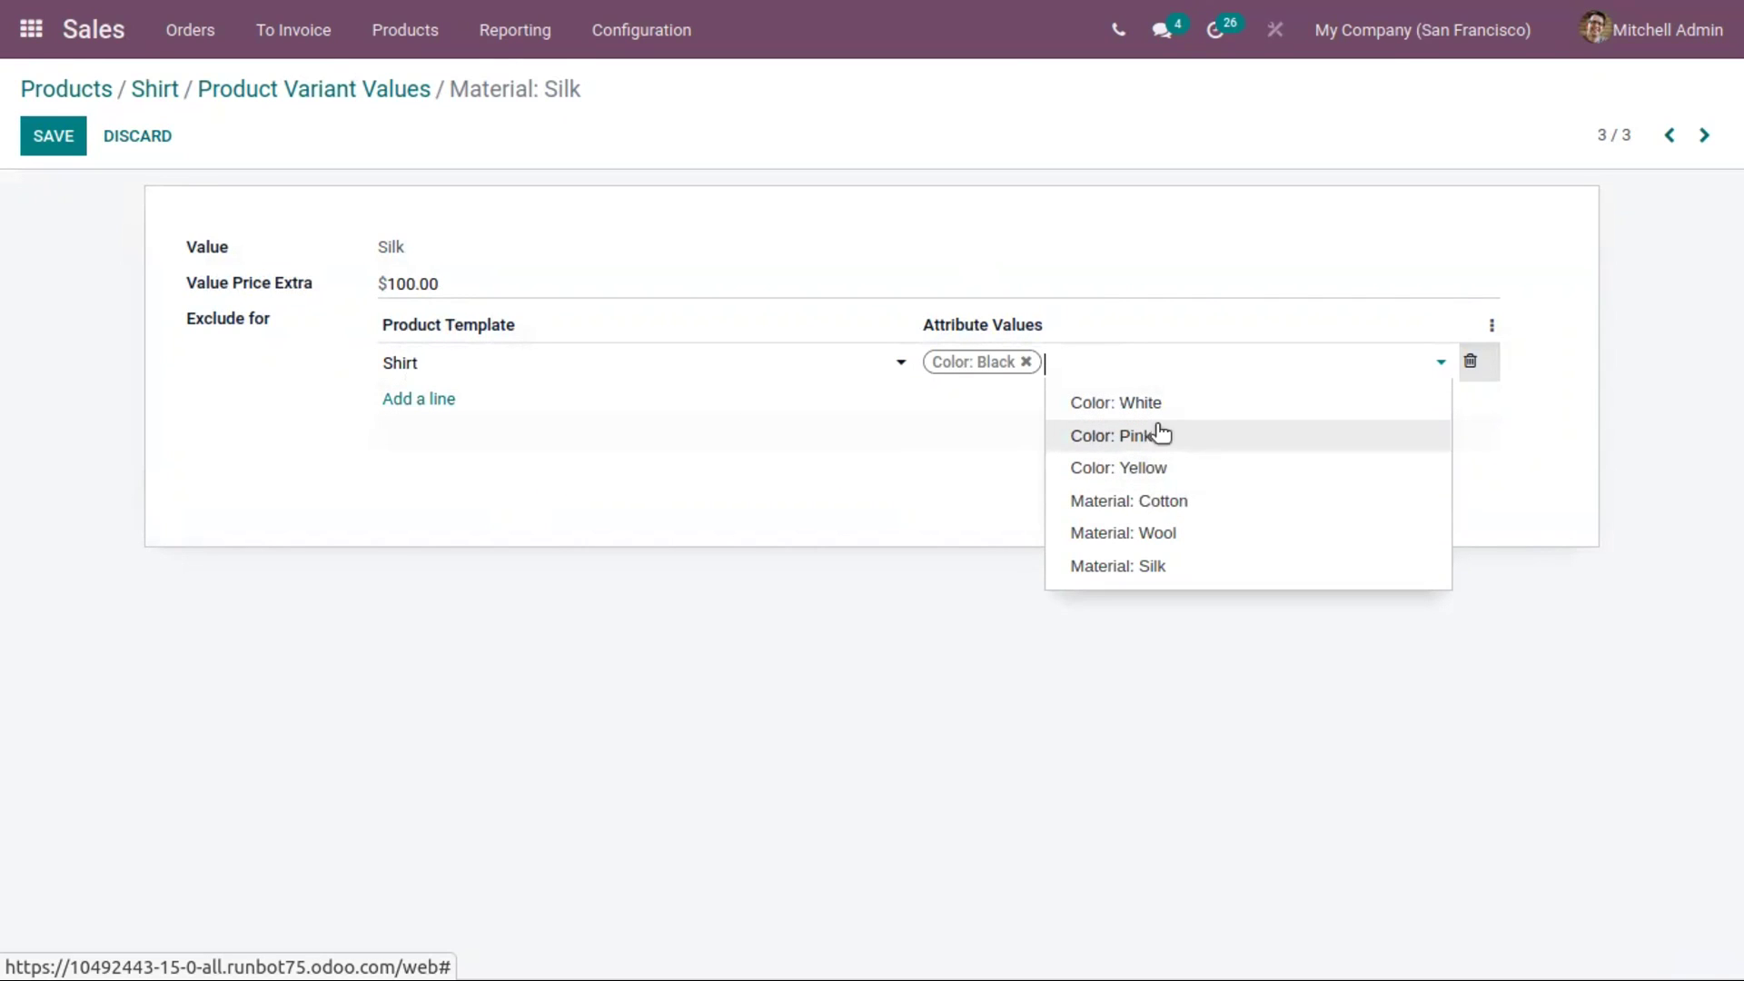
click(571, 222)
click(38, 143)
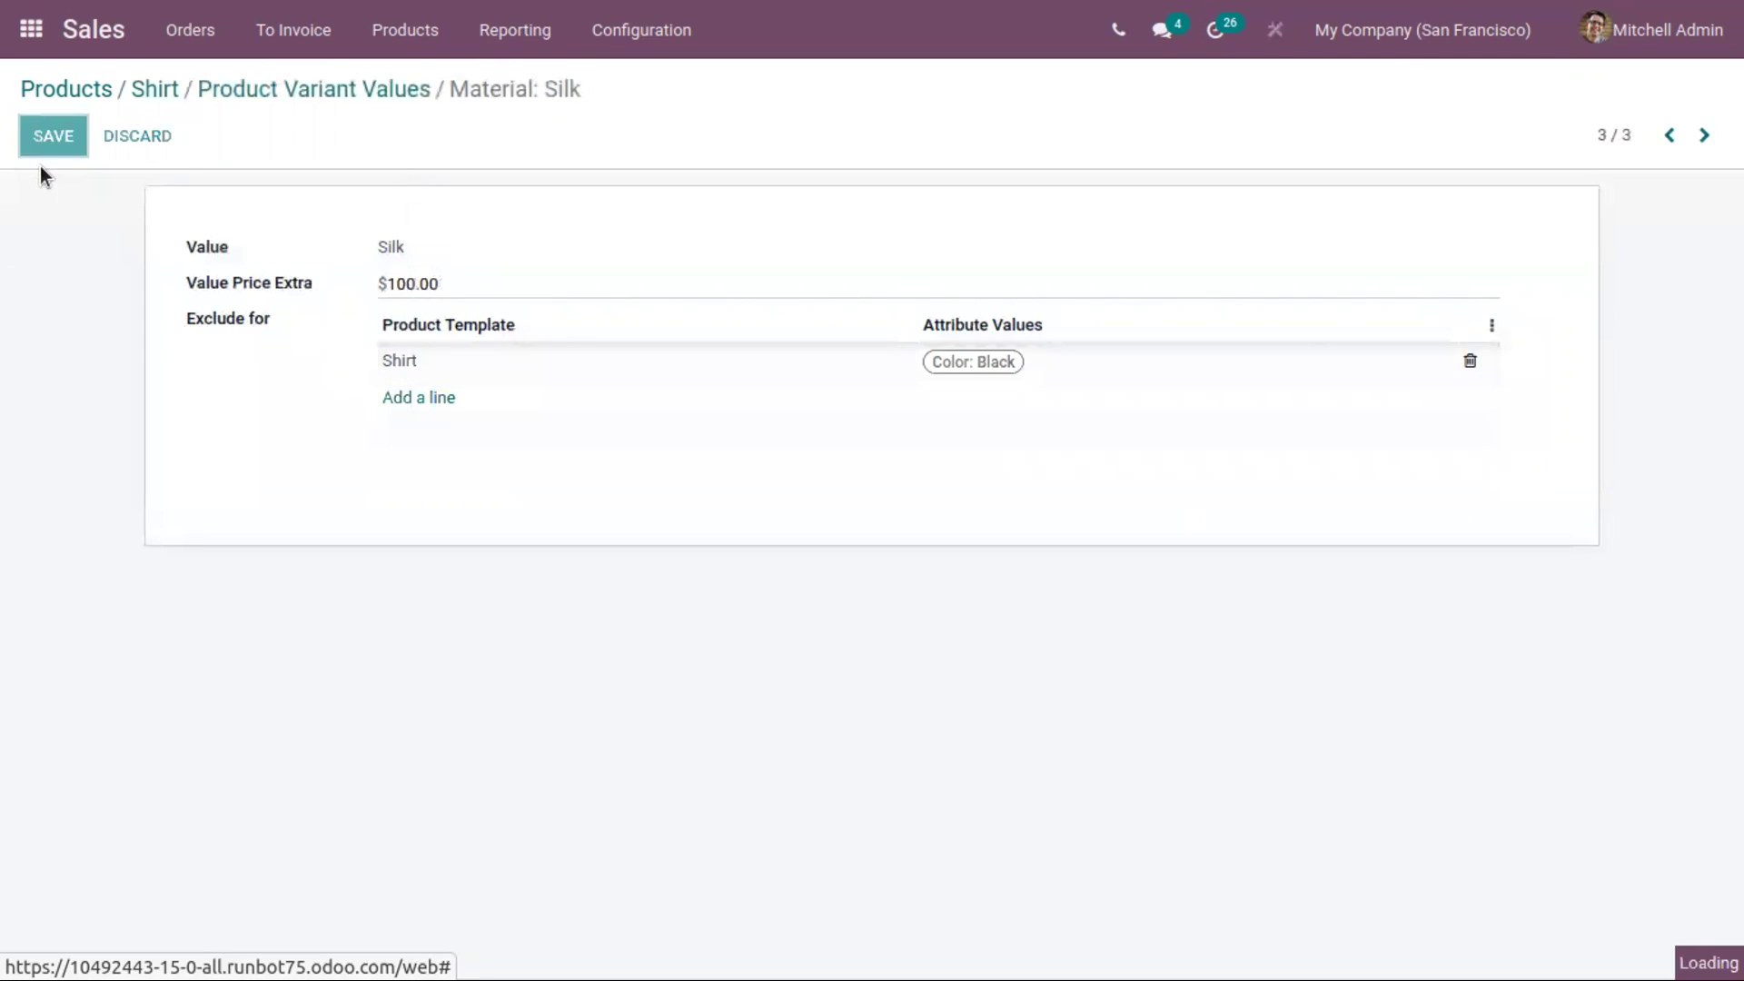
click(296, 93)
click(169, 90)
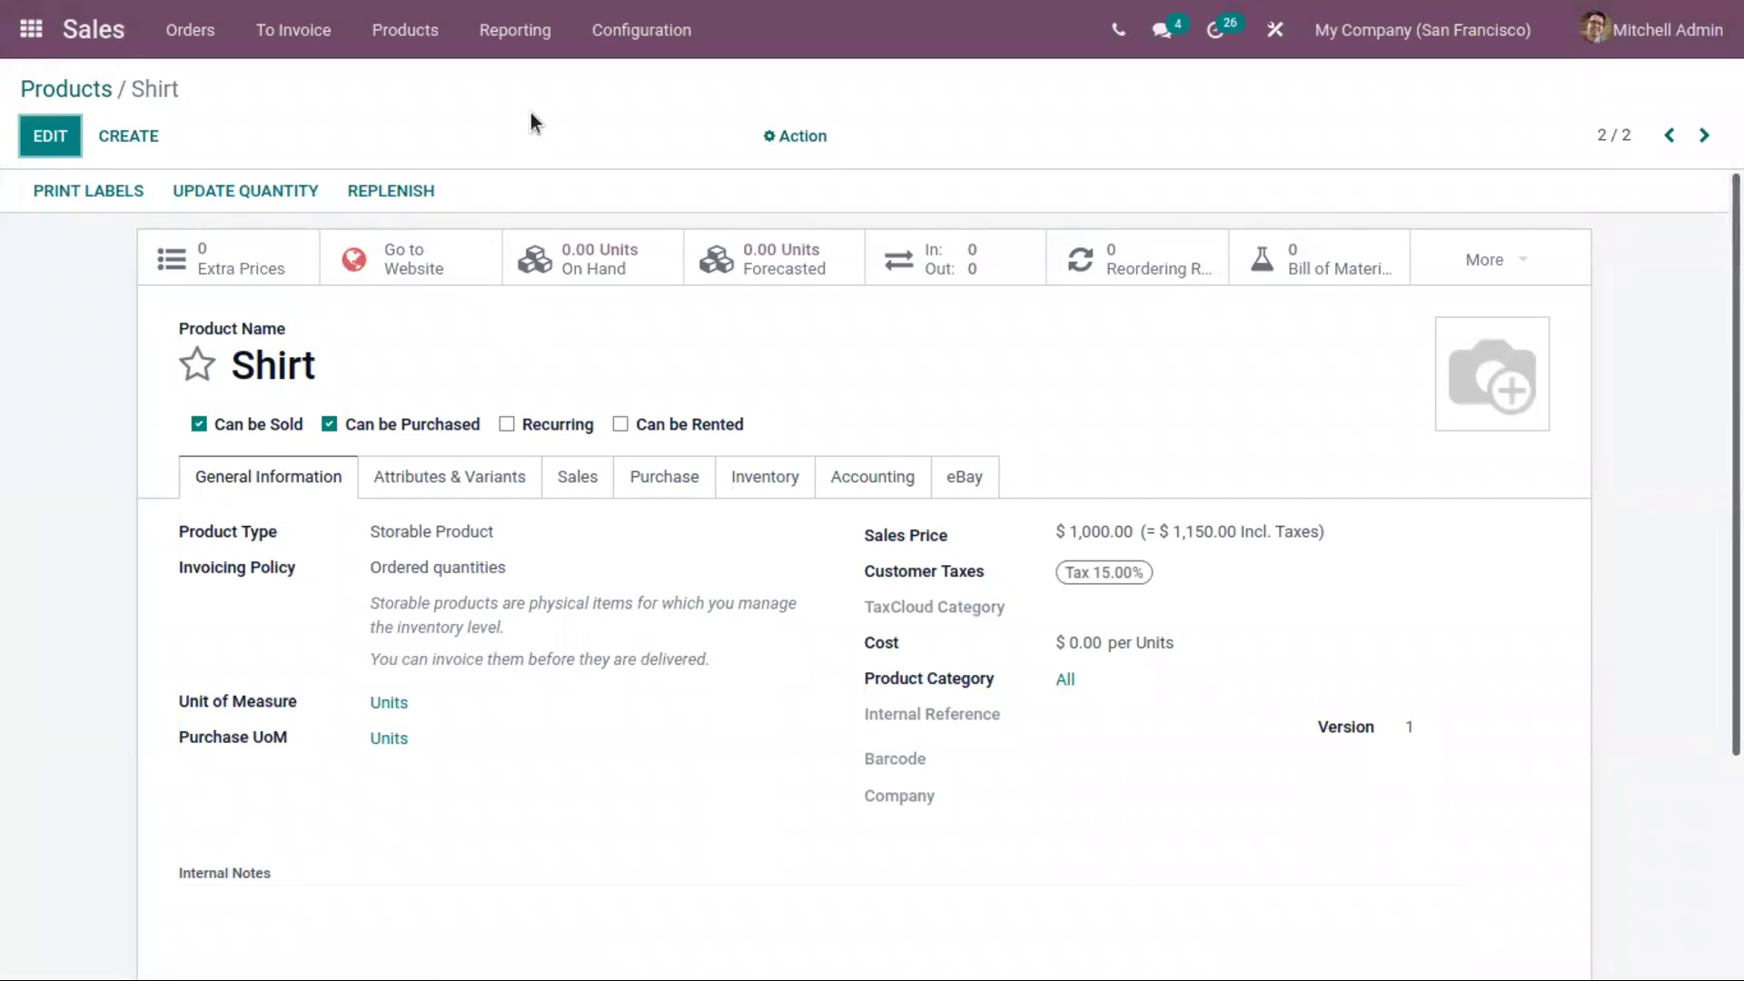
Enable Variant Grid Entry and Product Configurator in the Sales product catalog settings and save
click(595, 33)
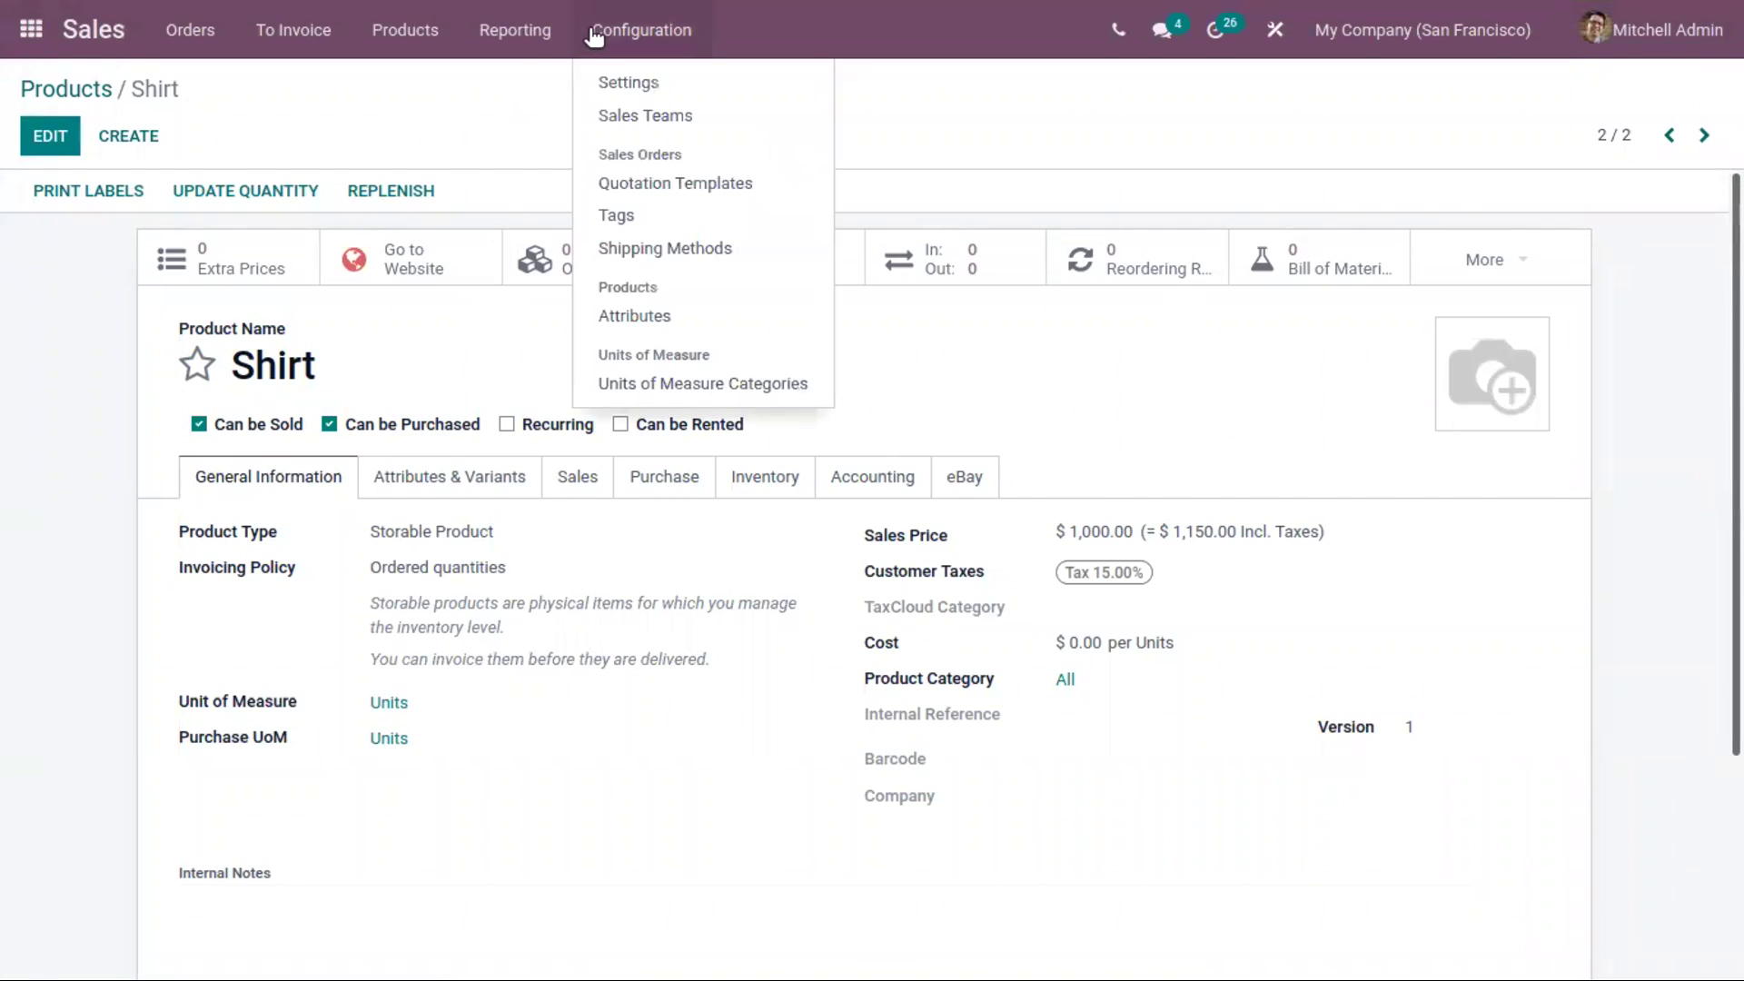
click(596, 81)
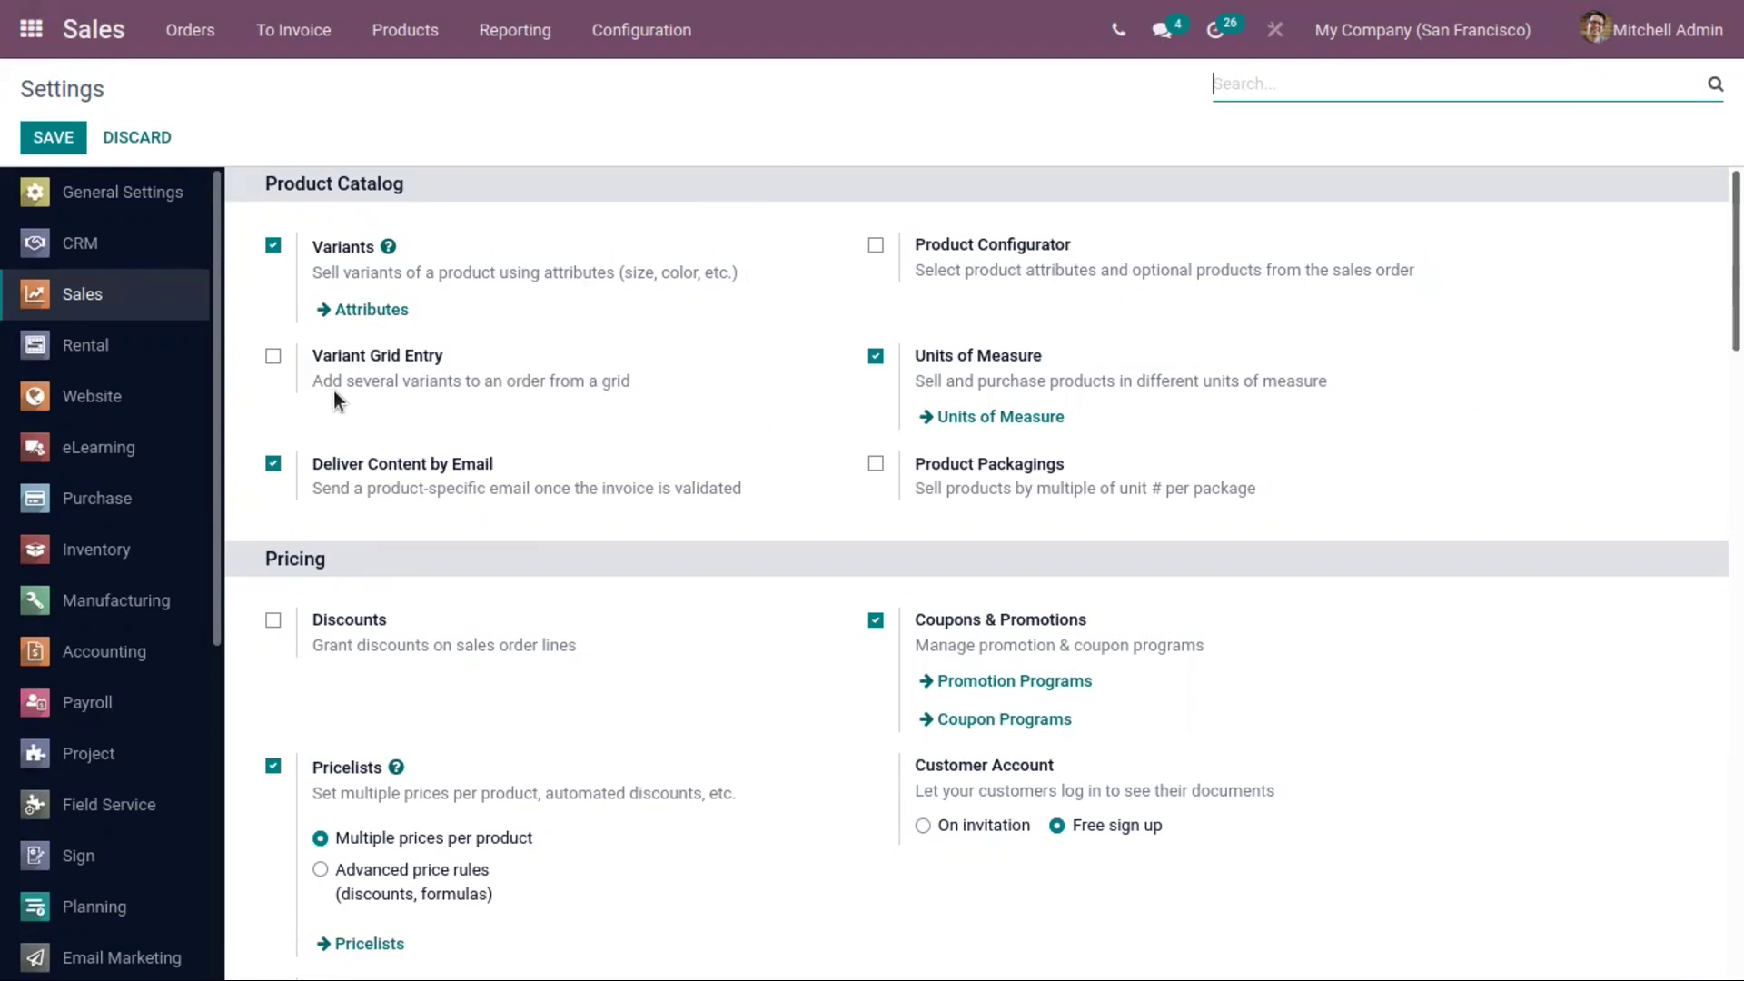
drag(313, 356, 439, 357)
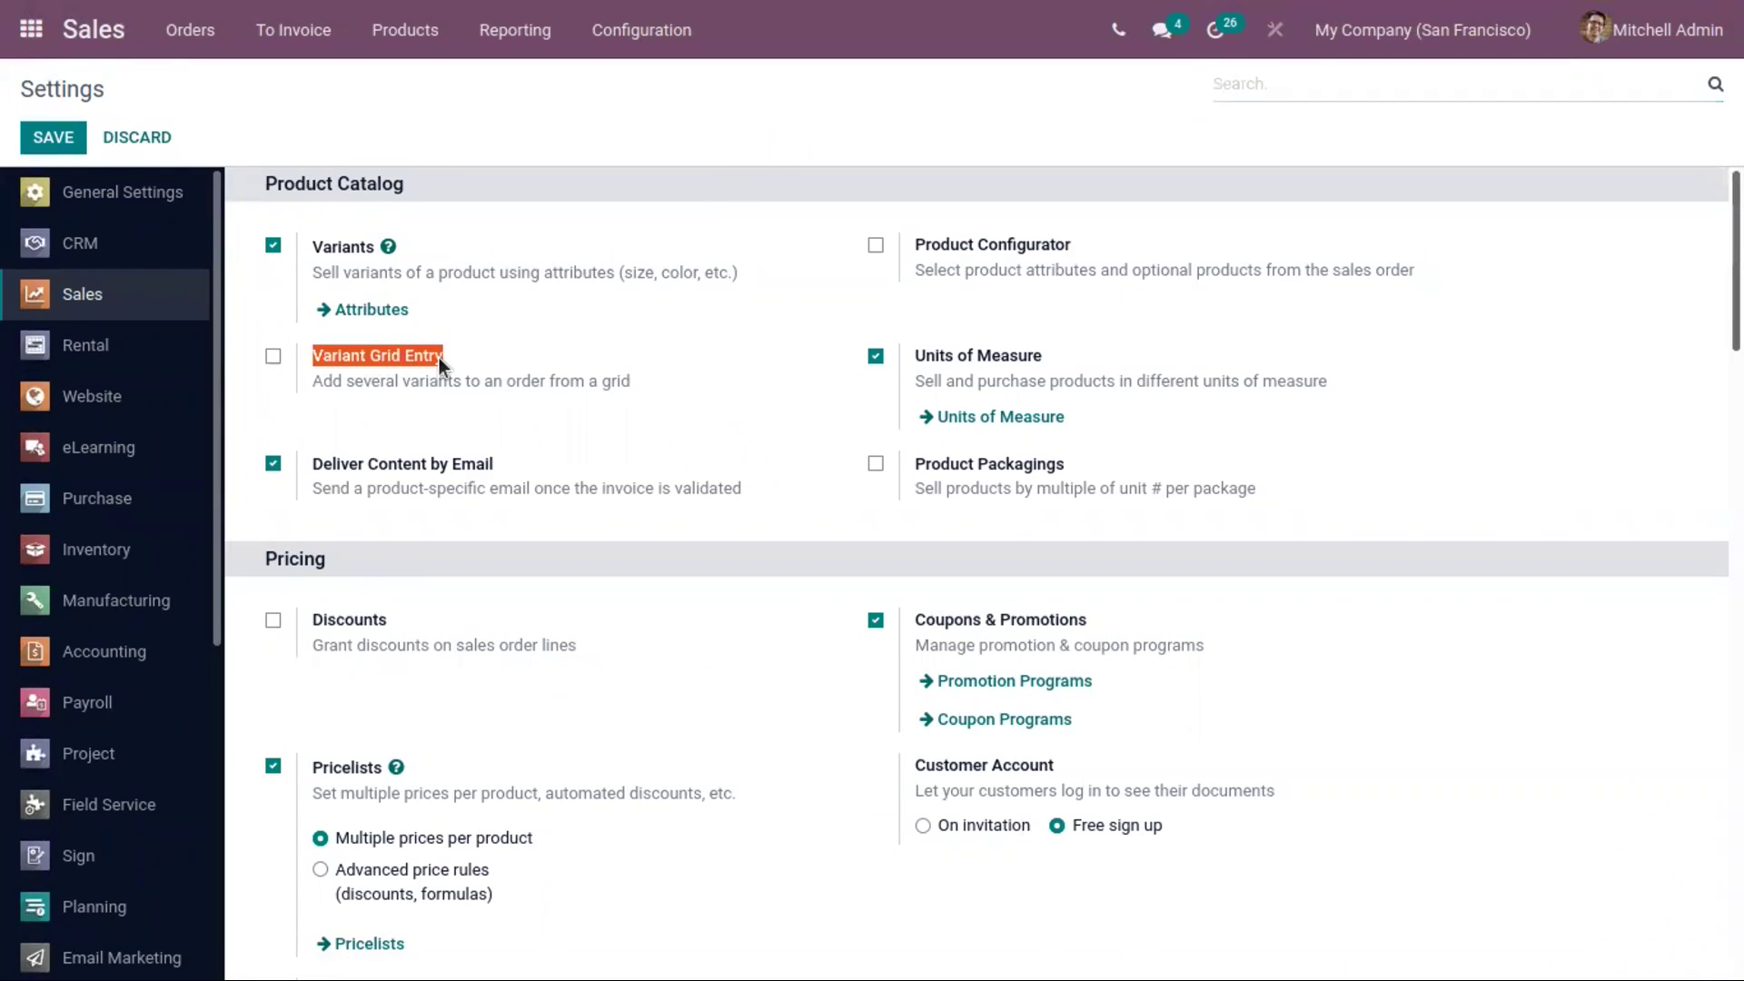
click(324, 390)
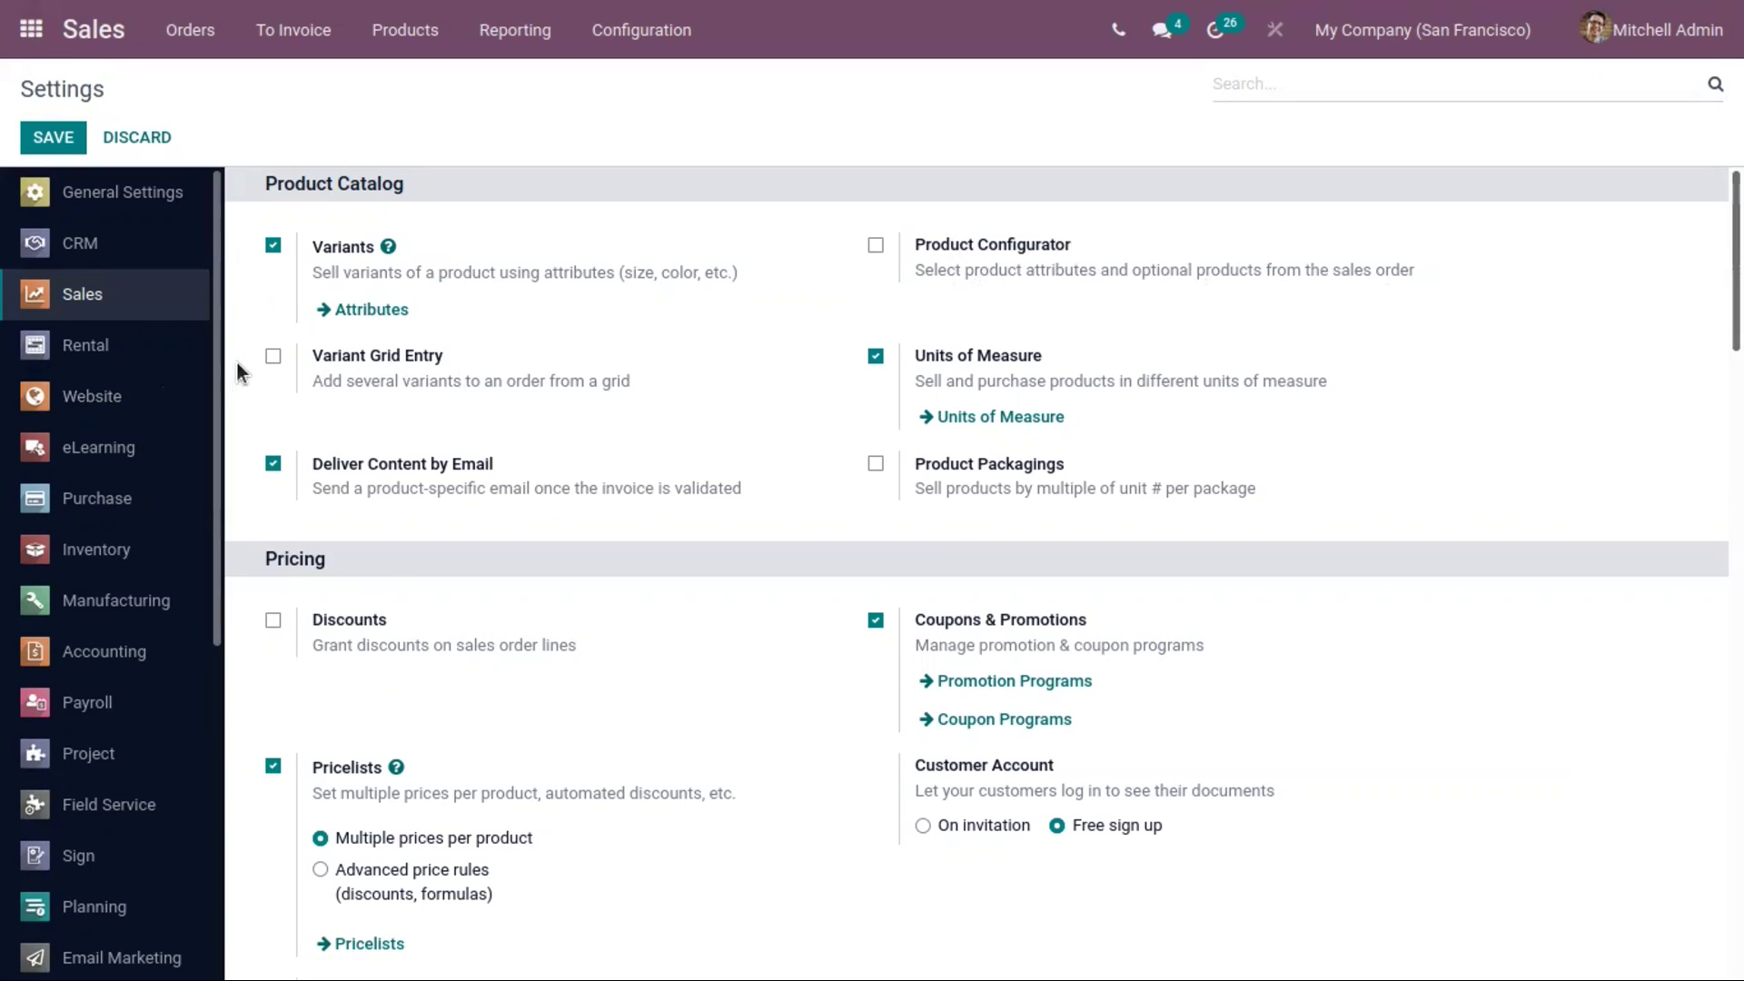
click(272, 356)
click(881, 246)
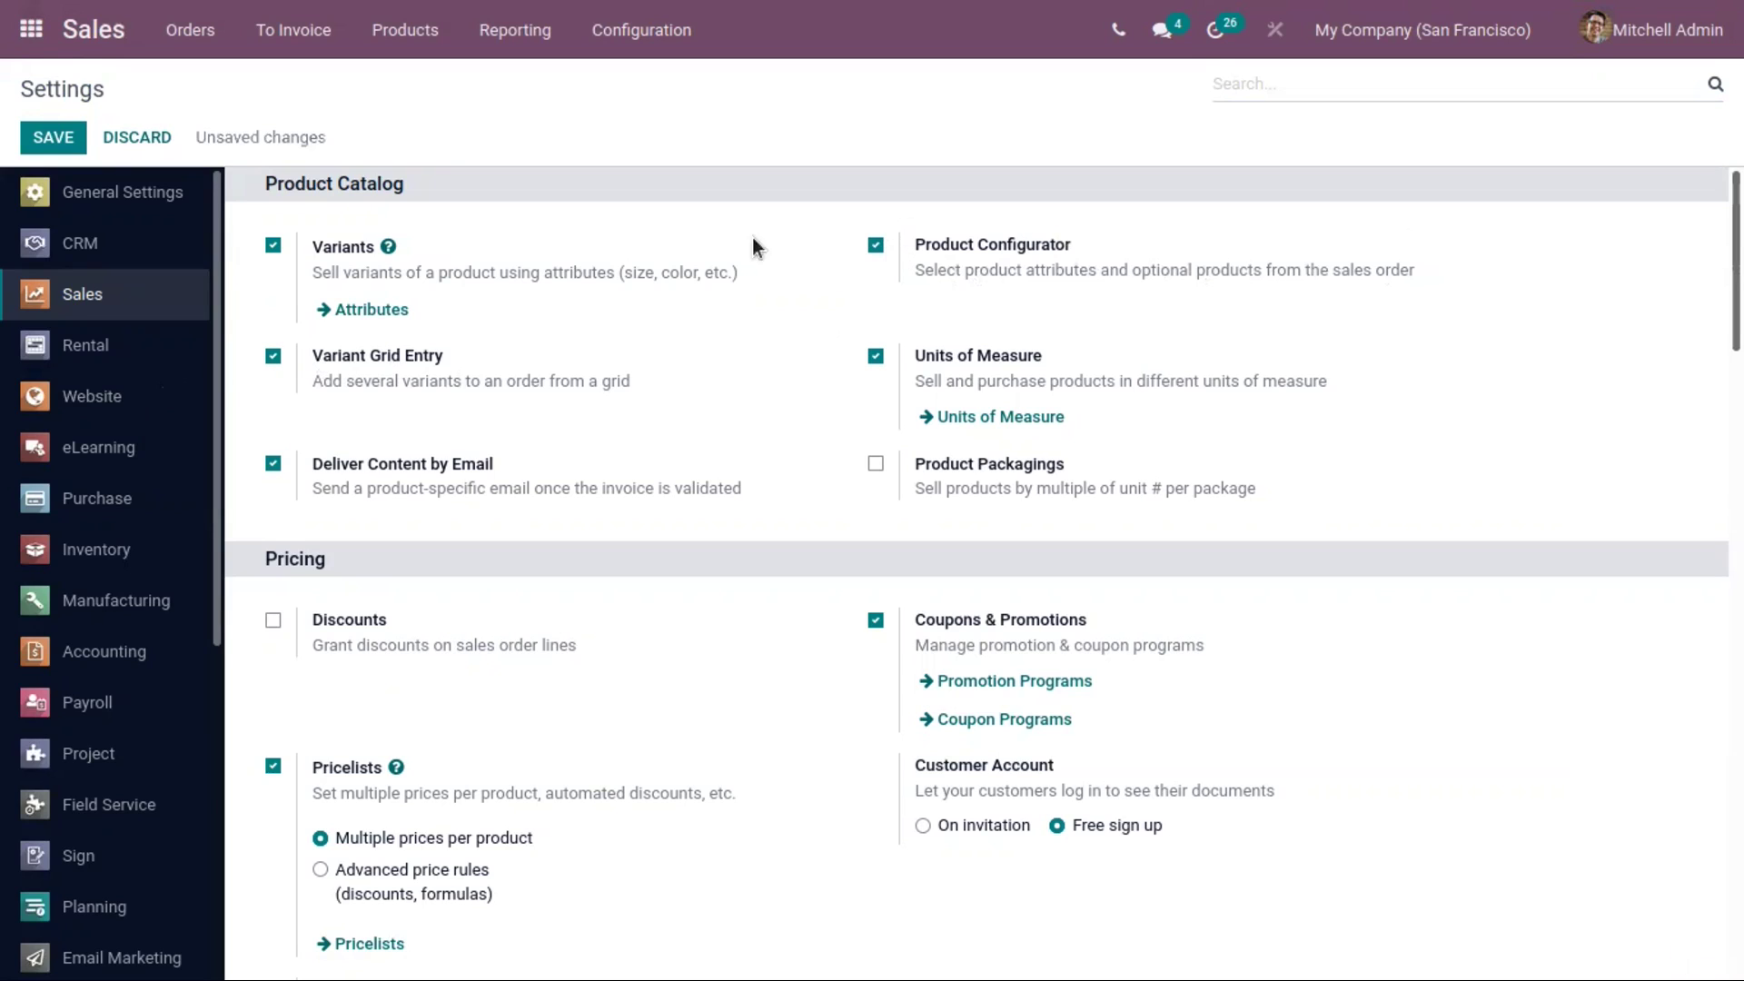
click(56, 141)
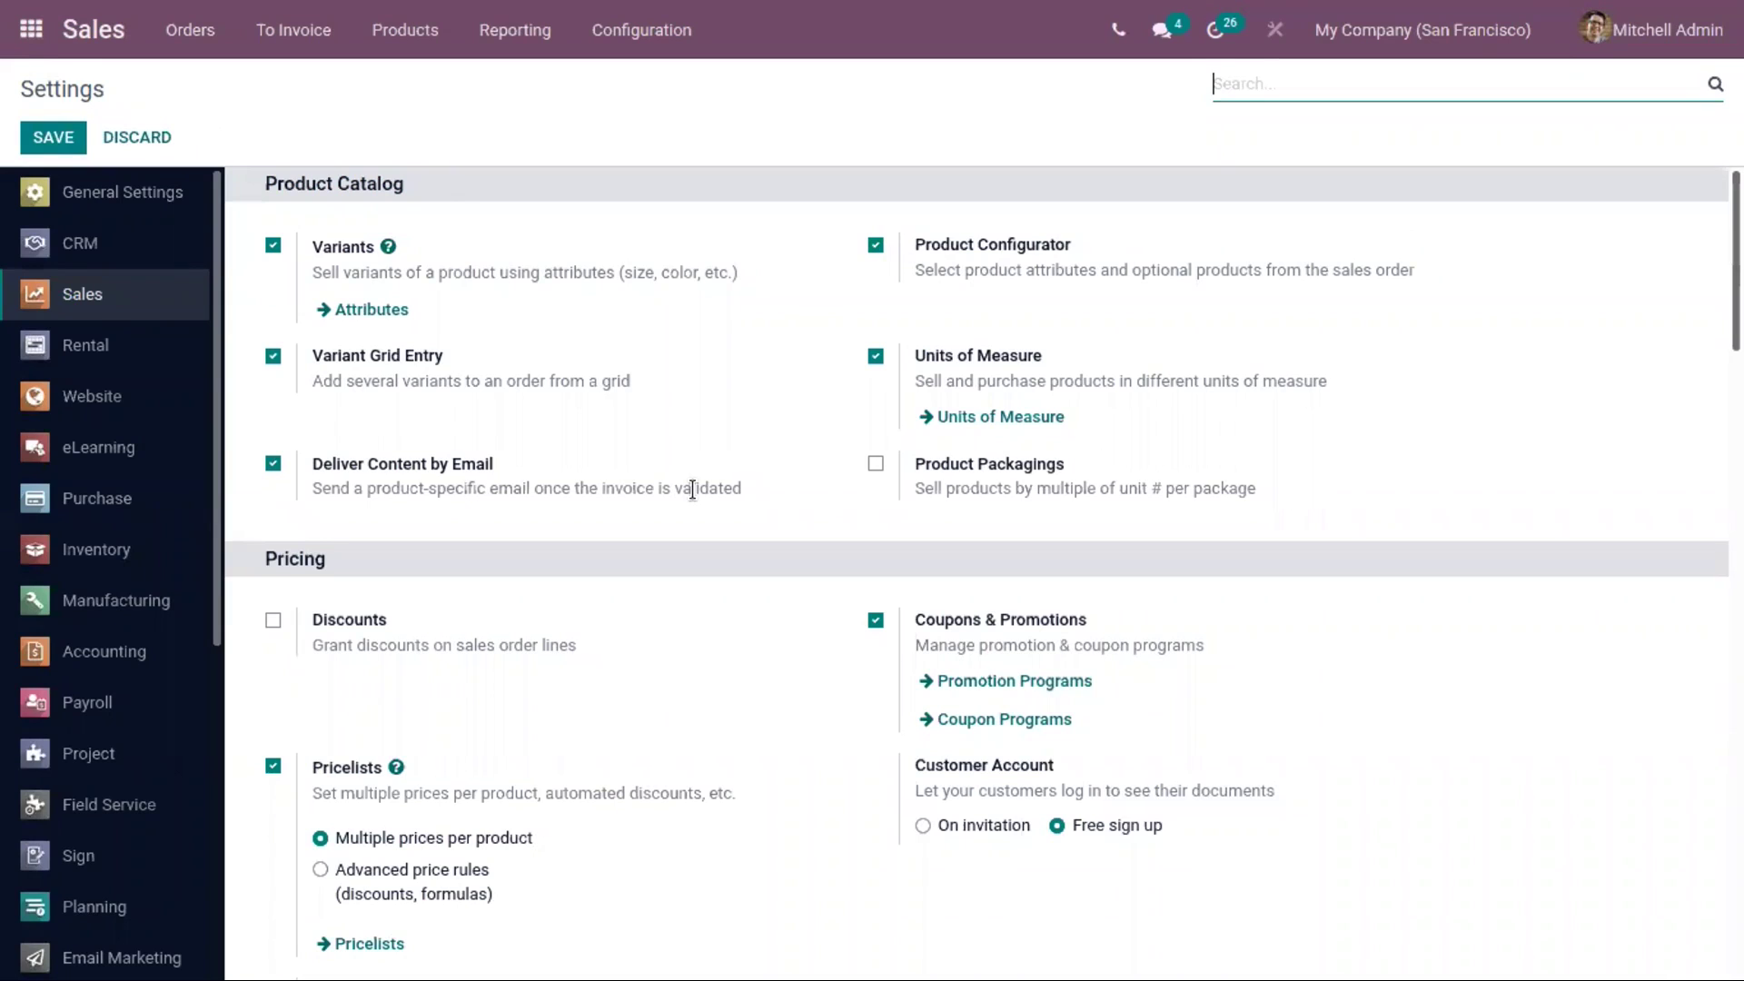
Go to the product list, search for "shir" and open the Shirt product
click(392, 36)
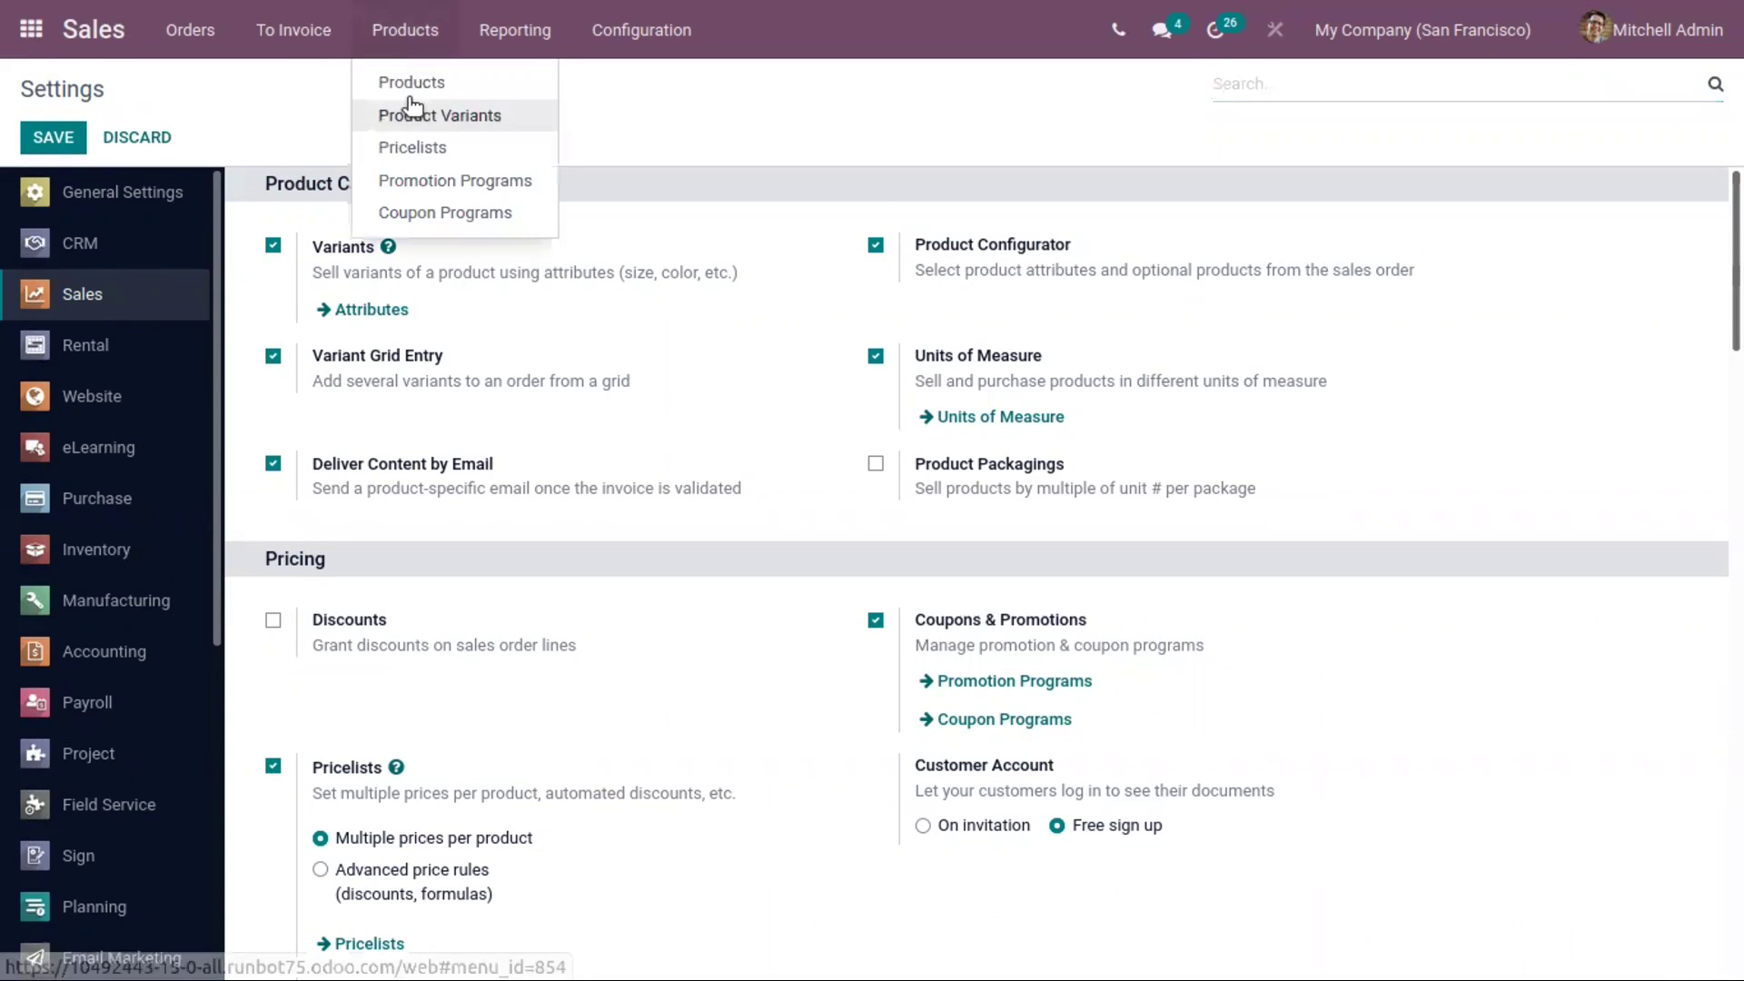
click(391, 79)
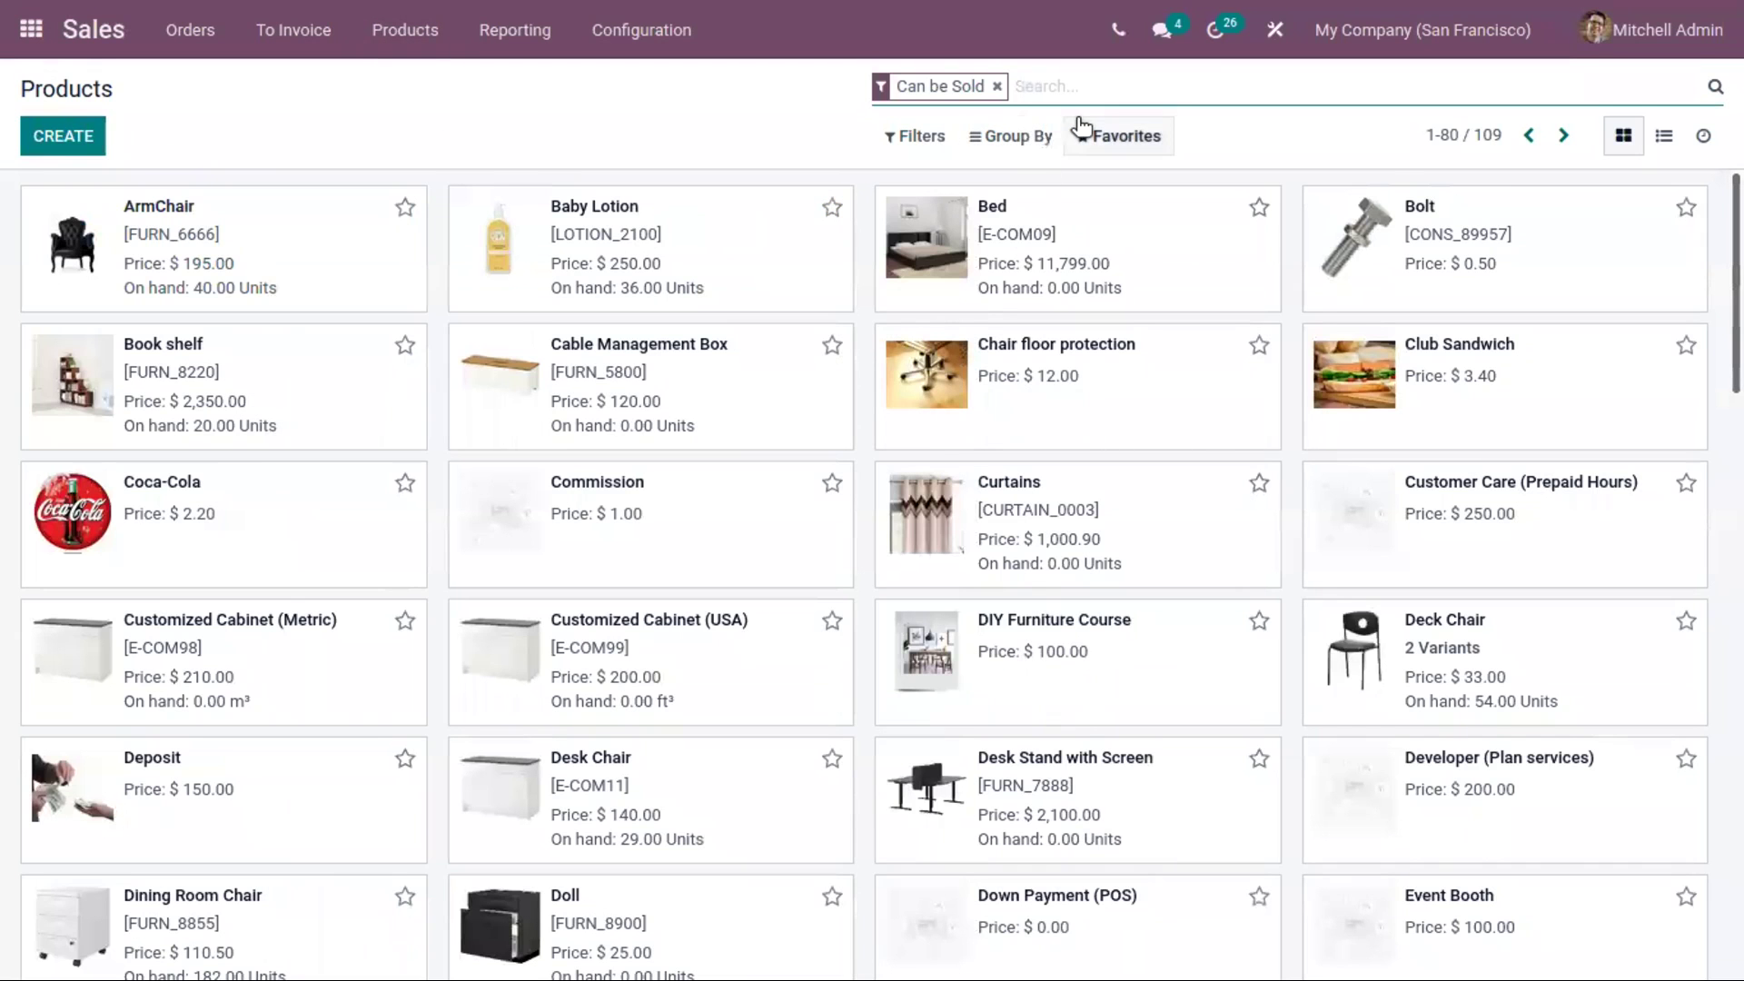
text(shir)
click(1076, 123)
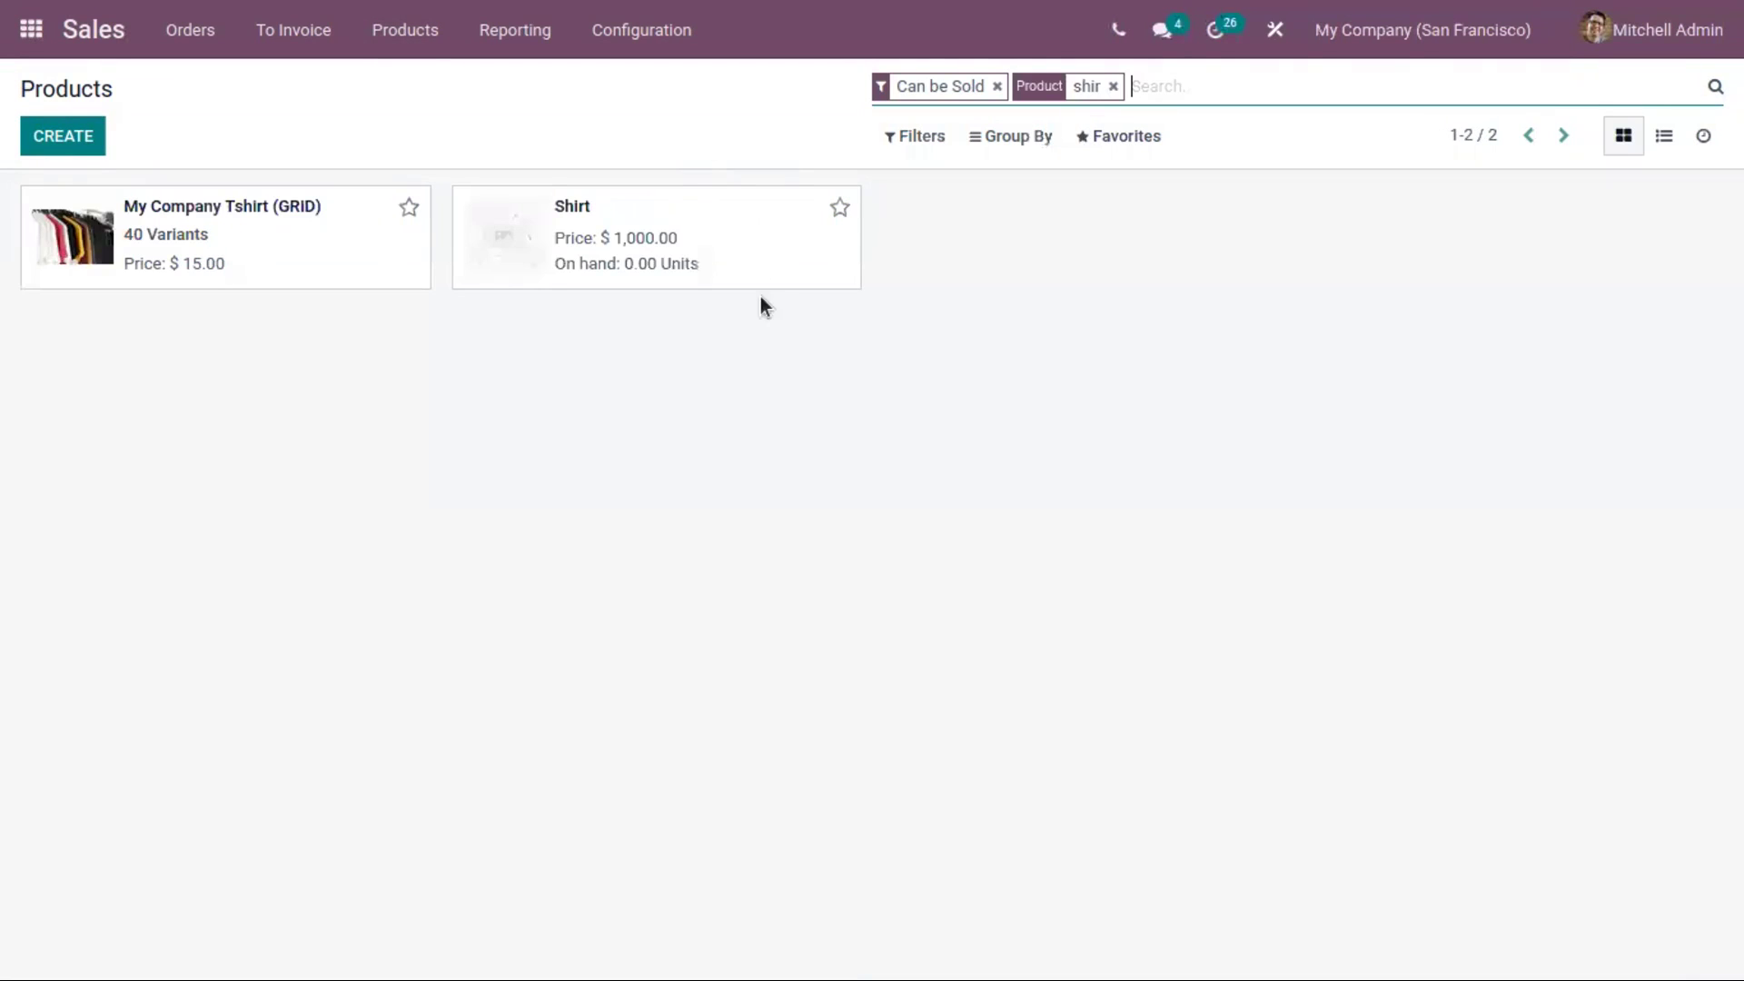
click(749, 266)
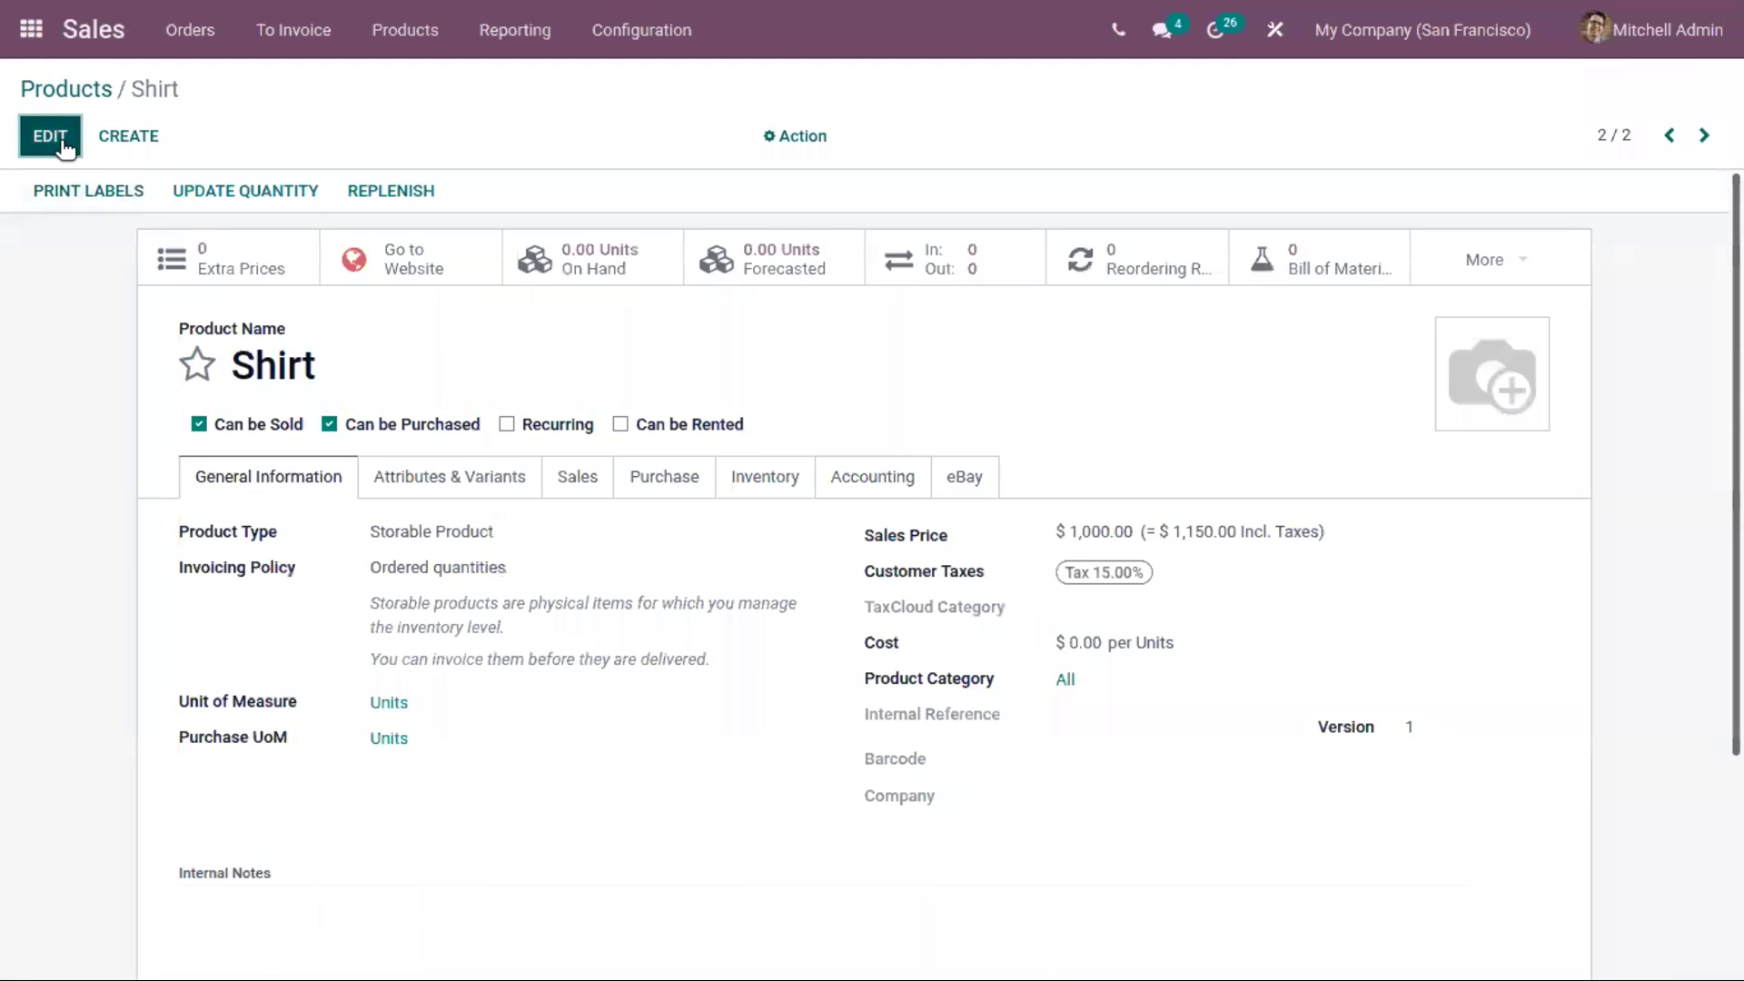
Check the Sales Variant Selection among the Shirt's attributes and variants, keeping Product Configurator, and save the product
key(alt+a)
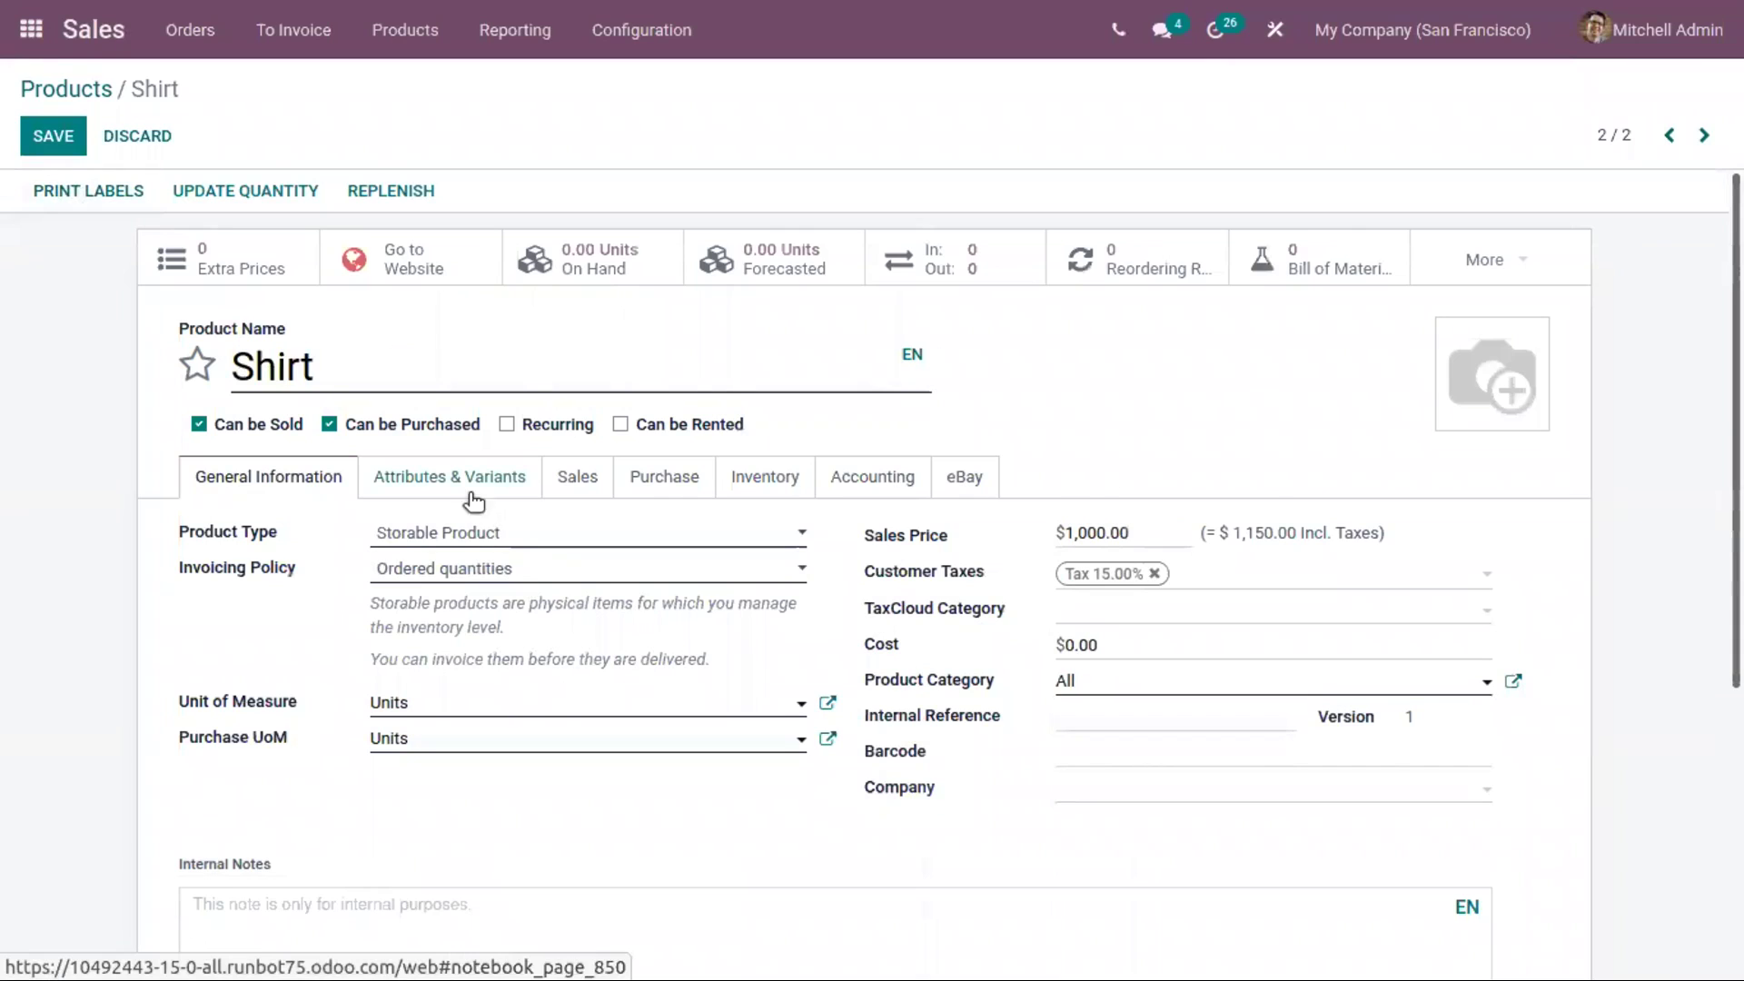
click(506, 478)
scroll(417, 681, down, 3)
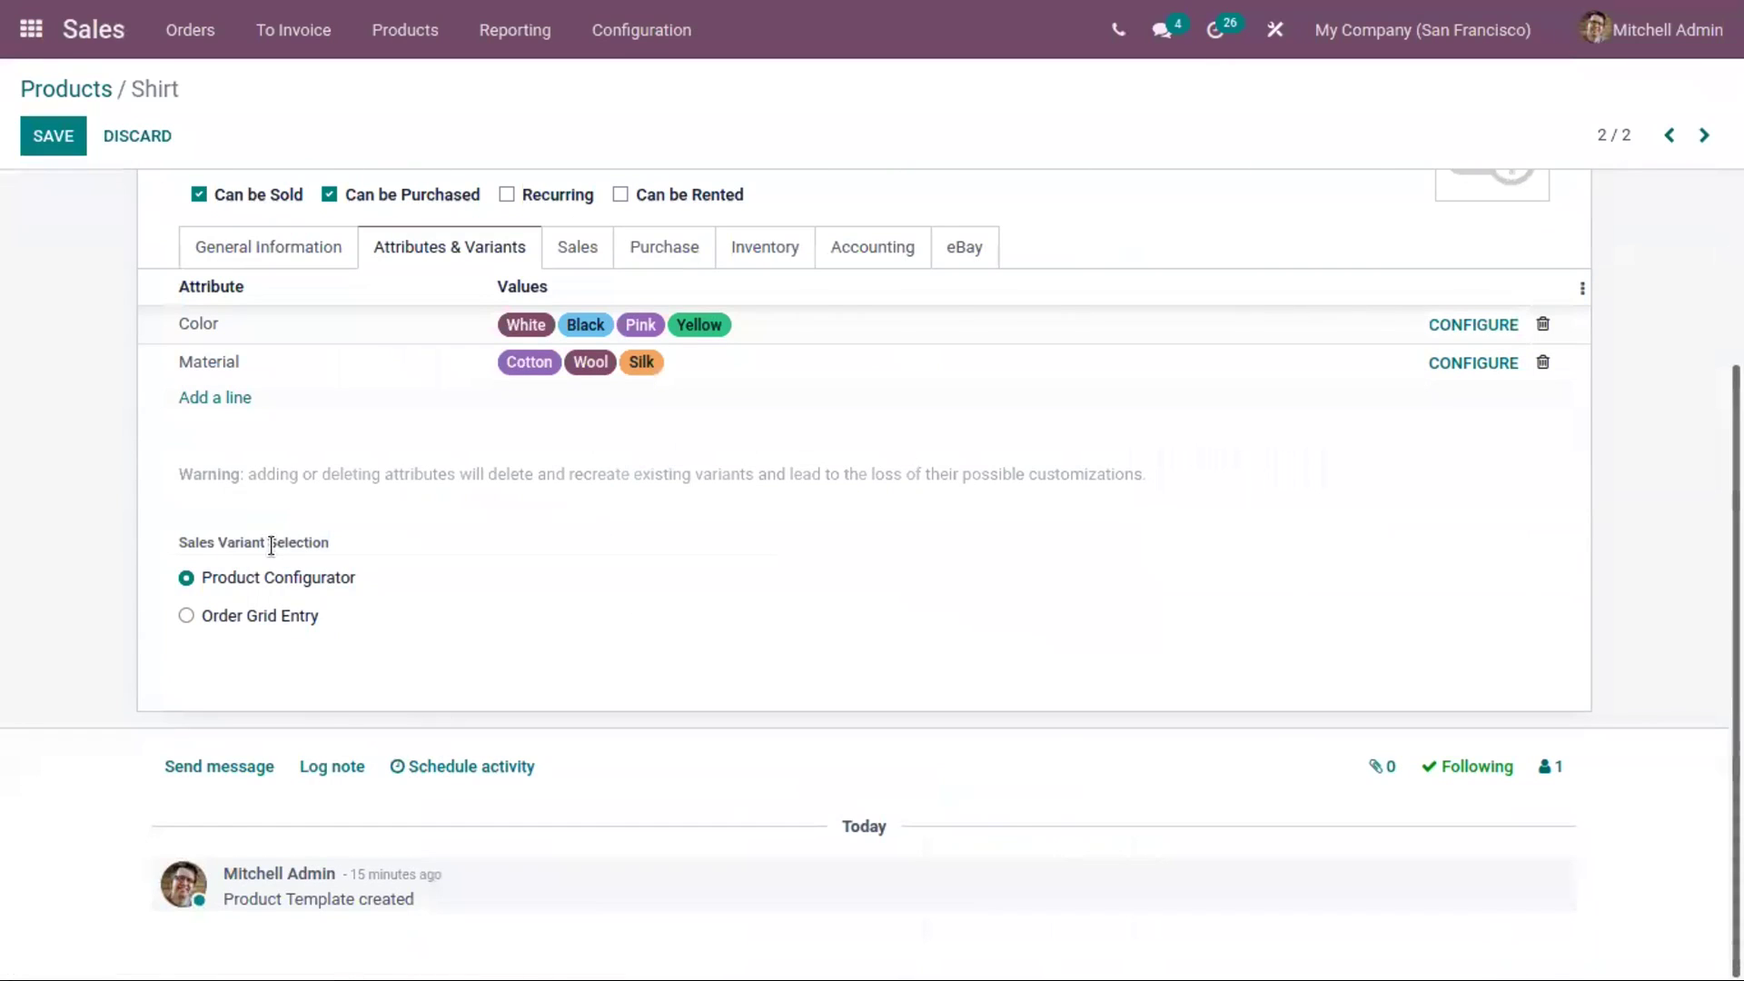
mouse_move(293, 608)
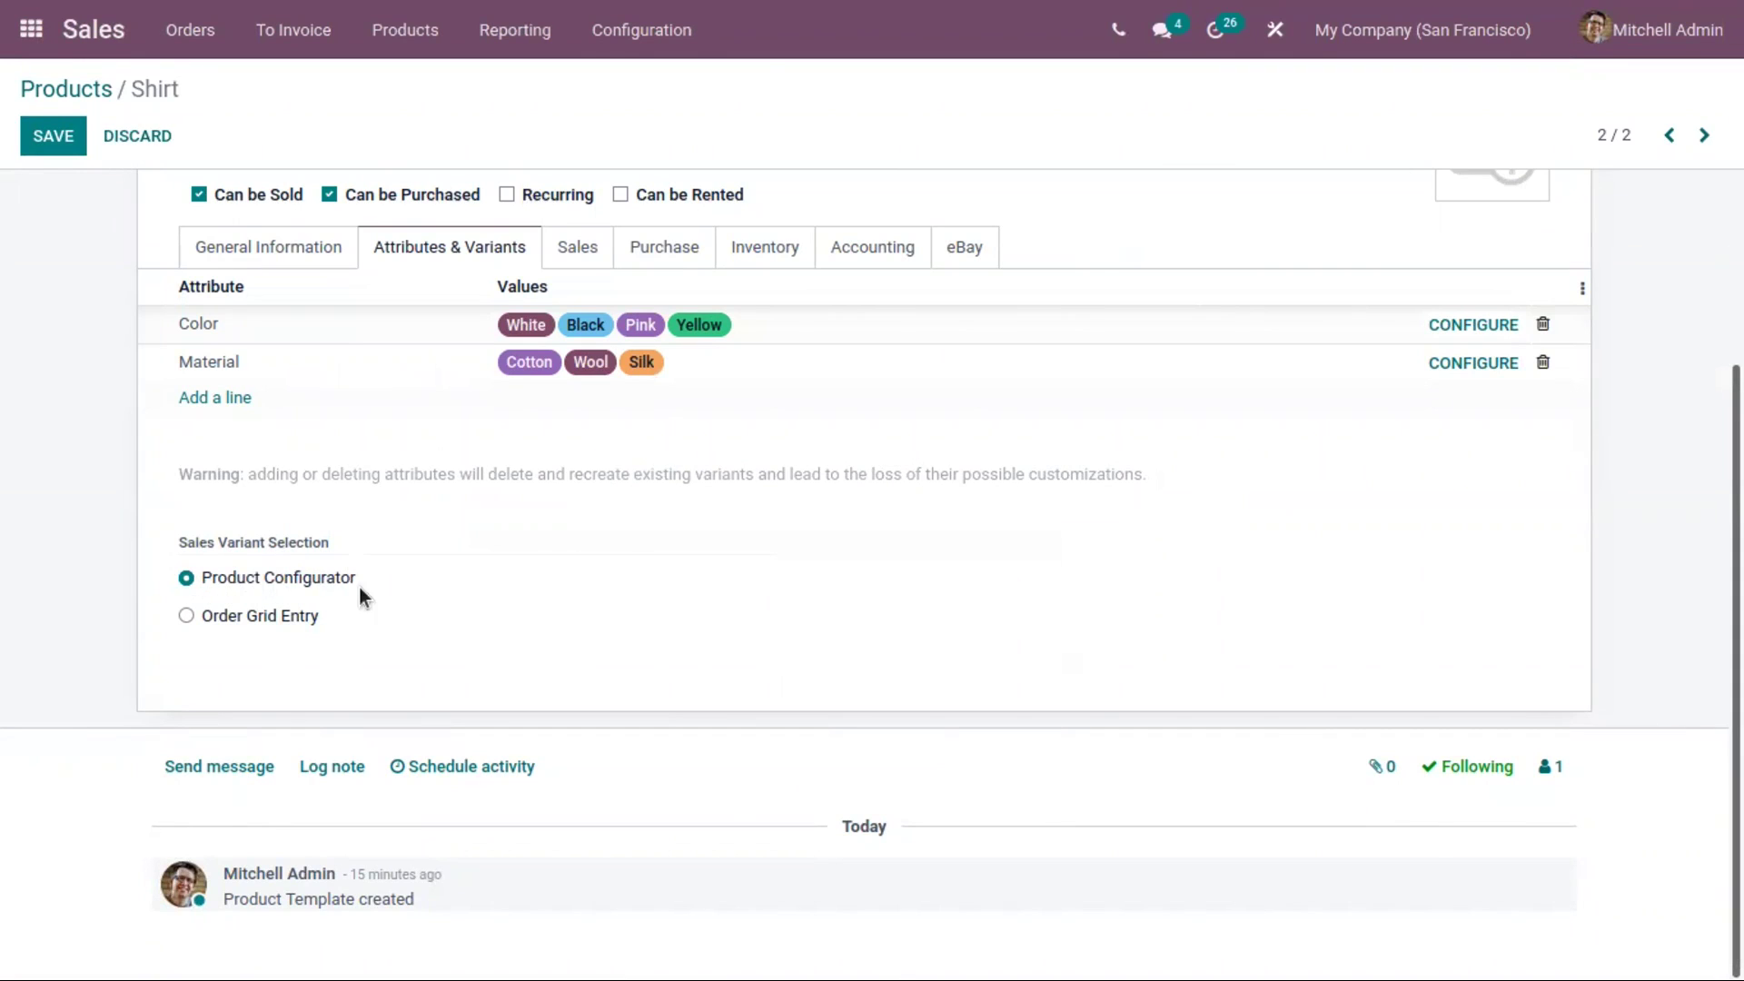
scroll(358, 587, up, 3)
click(61, 145)
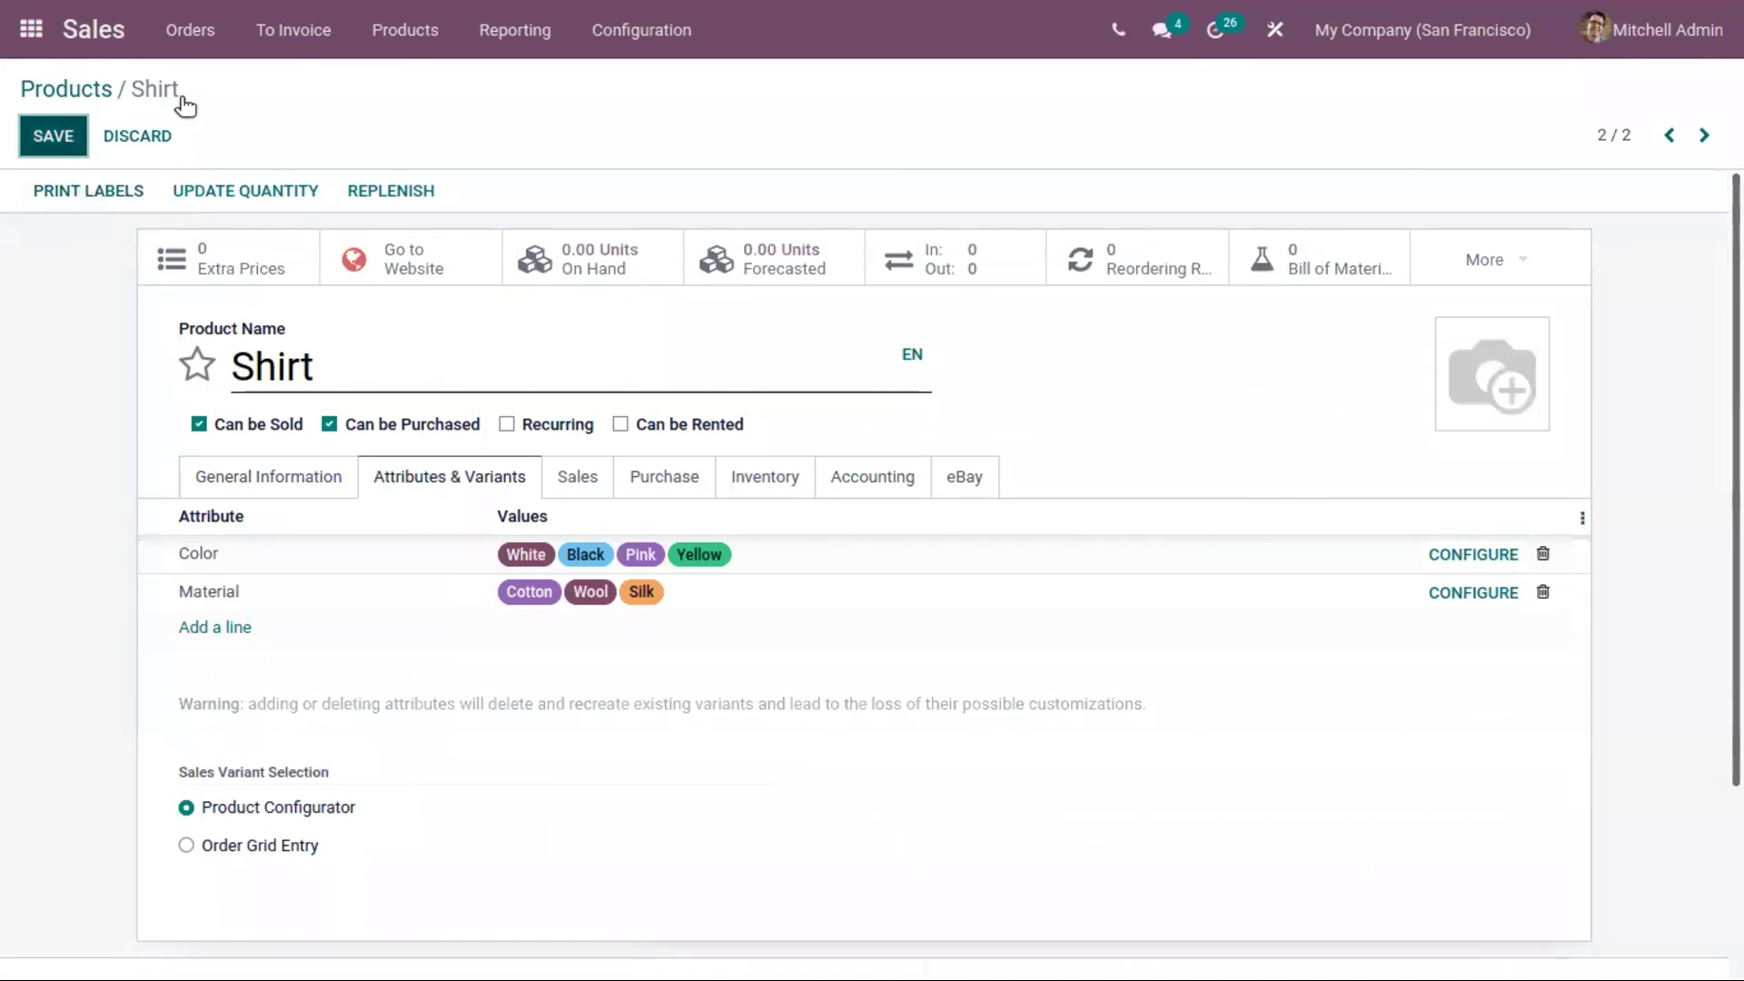
Create a new sales order with BE Company CoA as the customer
click(212, 41)
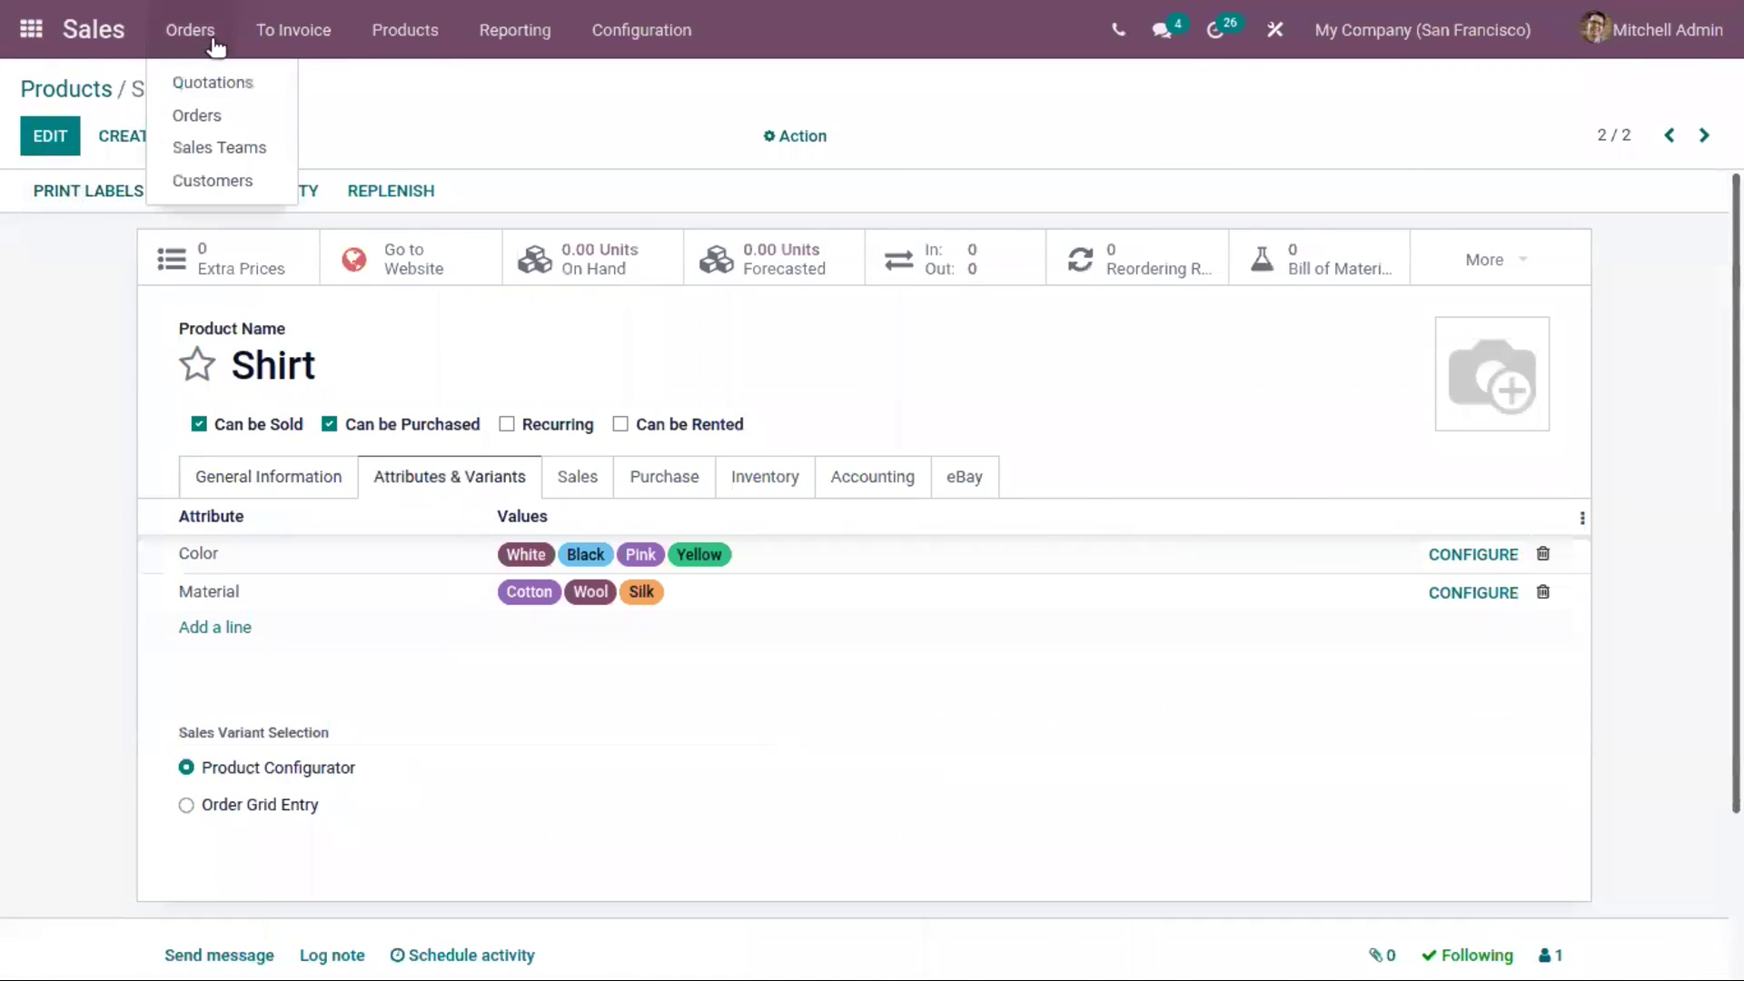
click(234, 116)
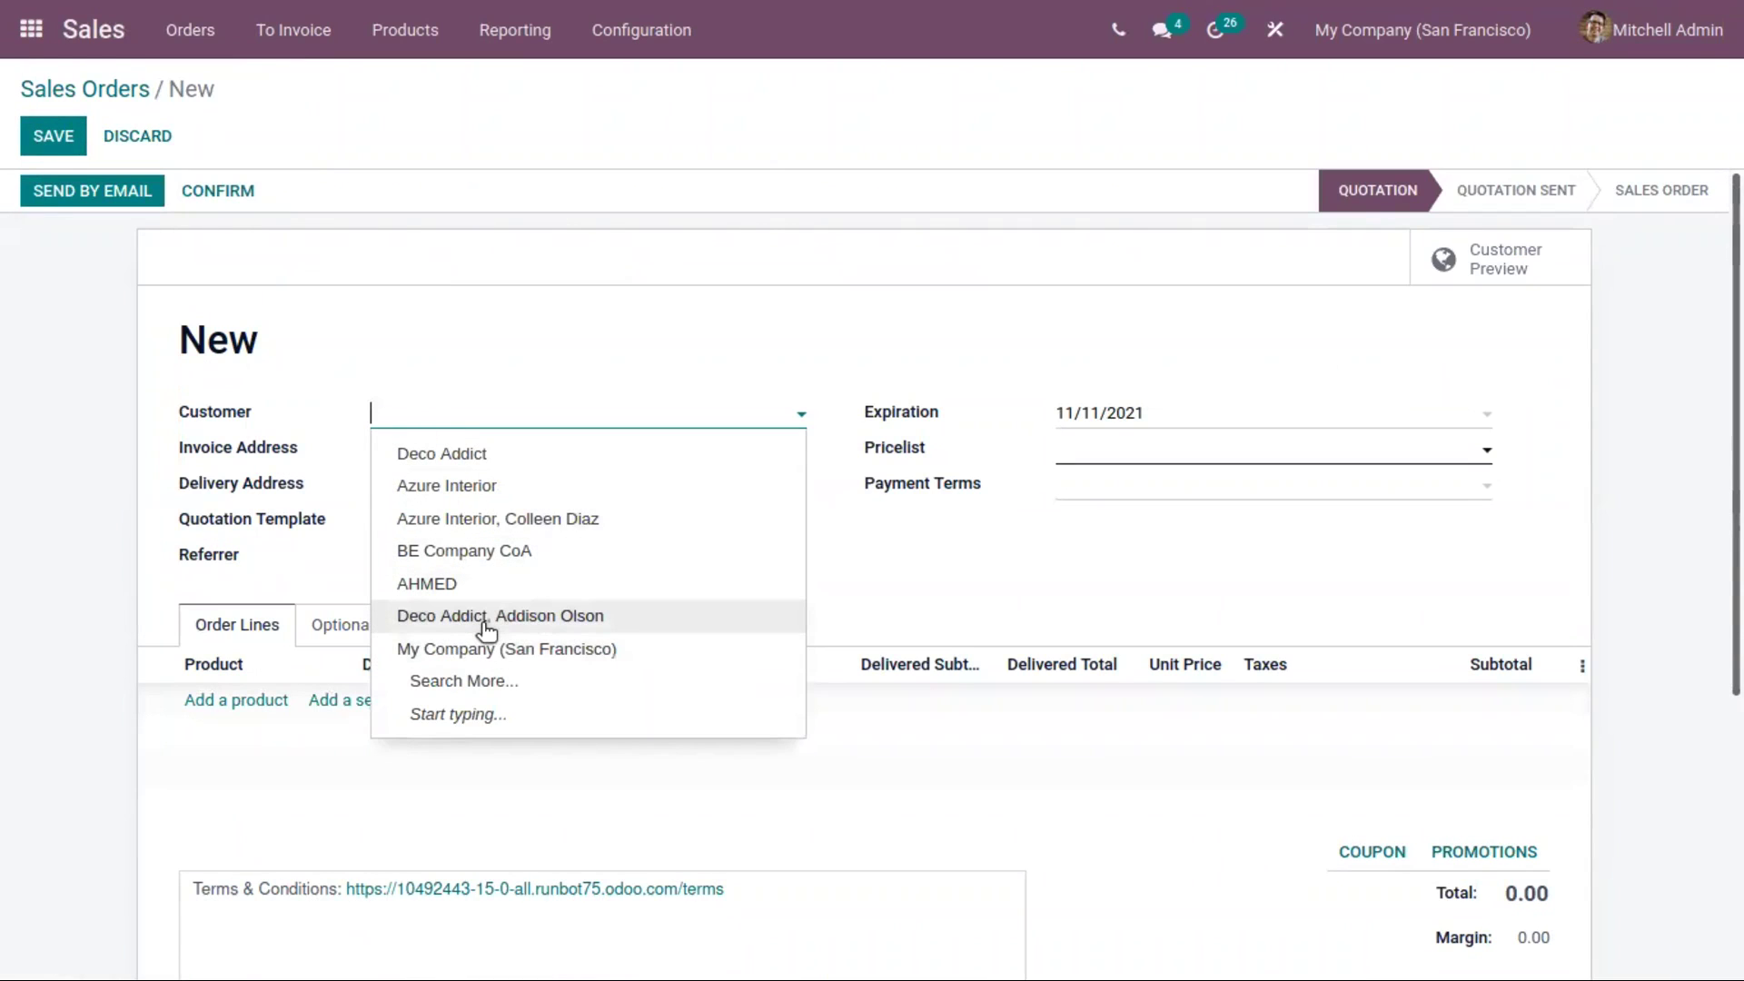
click(451, 551)
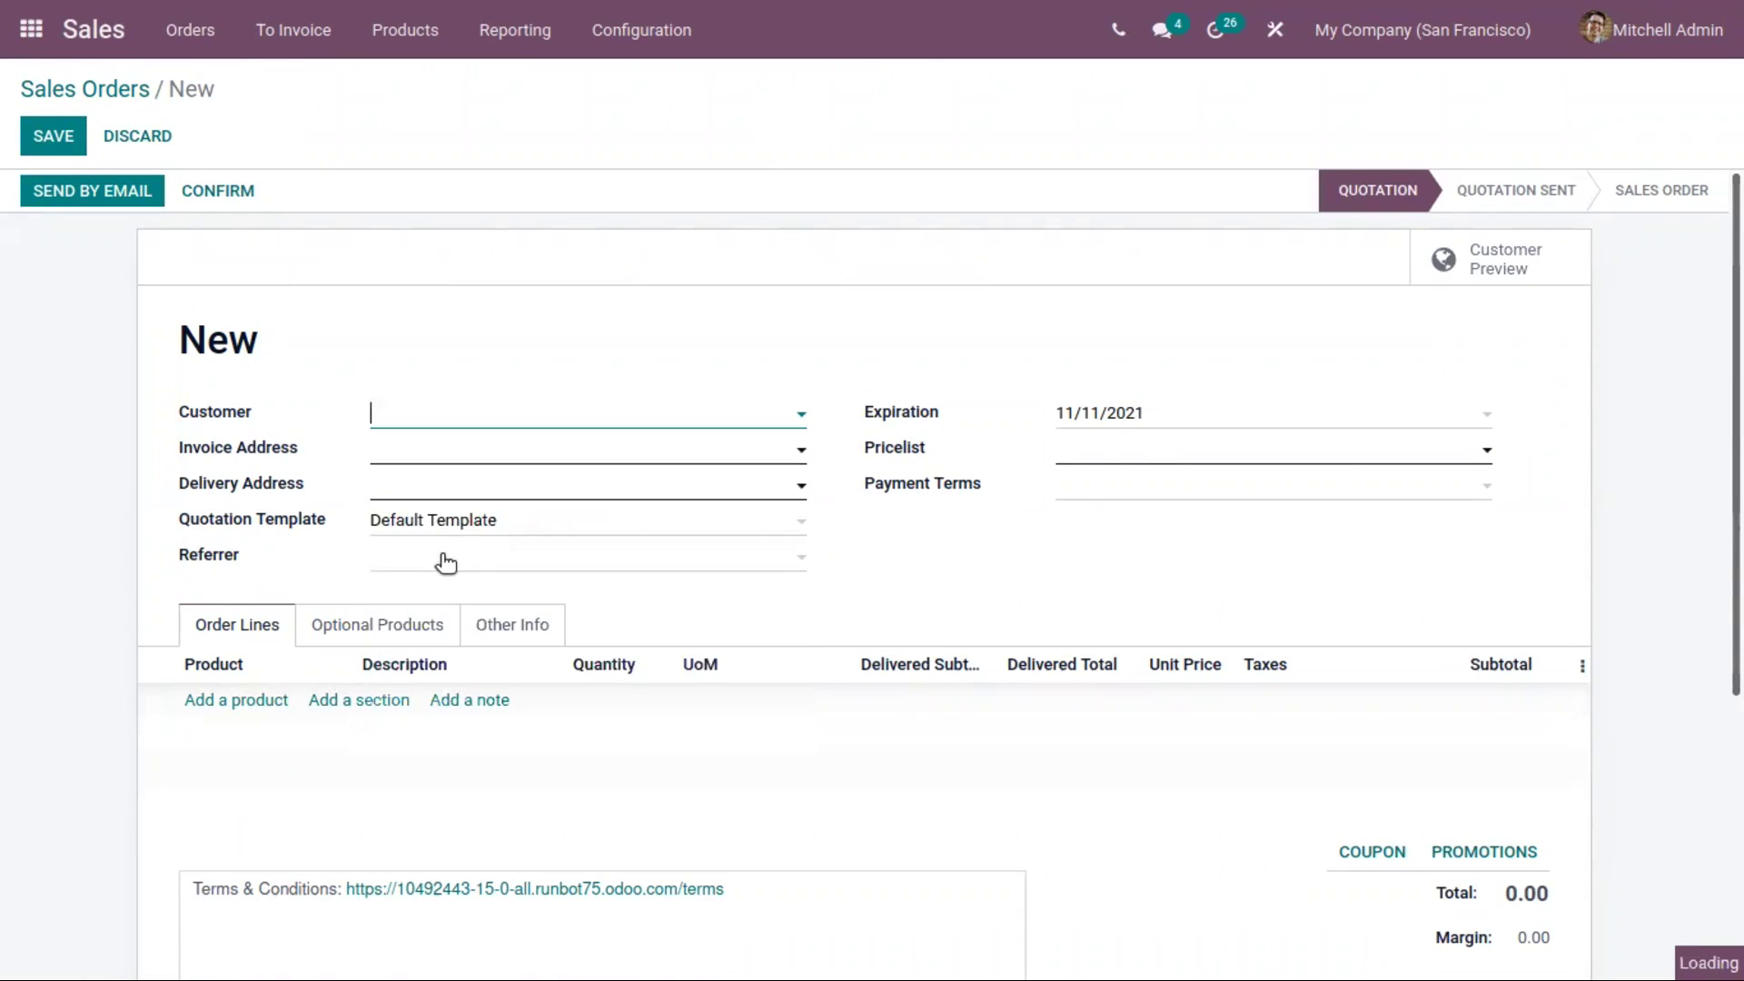
Add Shirt to the order lines, try the Silk and Wool materials, and confirm the Black, Cotton variant
click(237, 773)
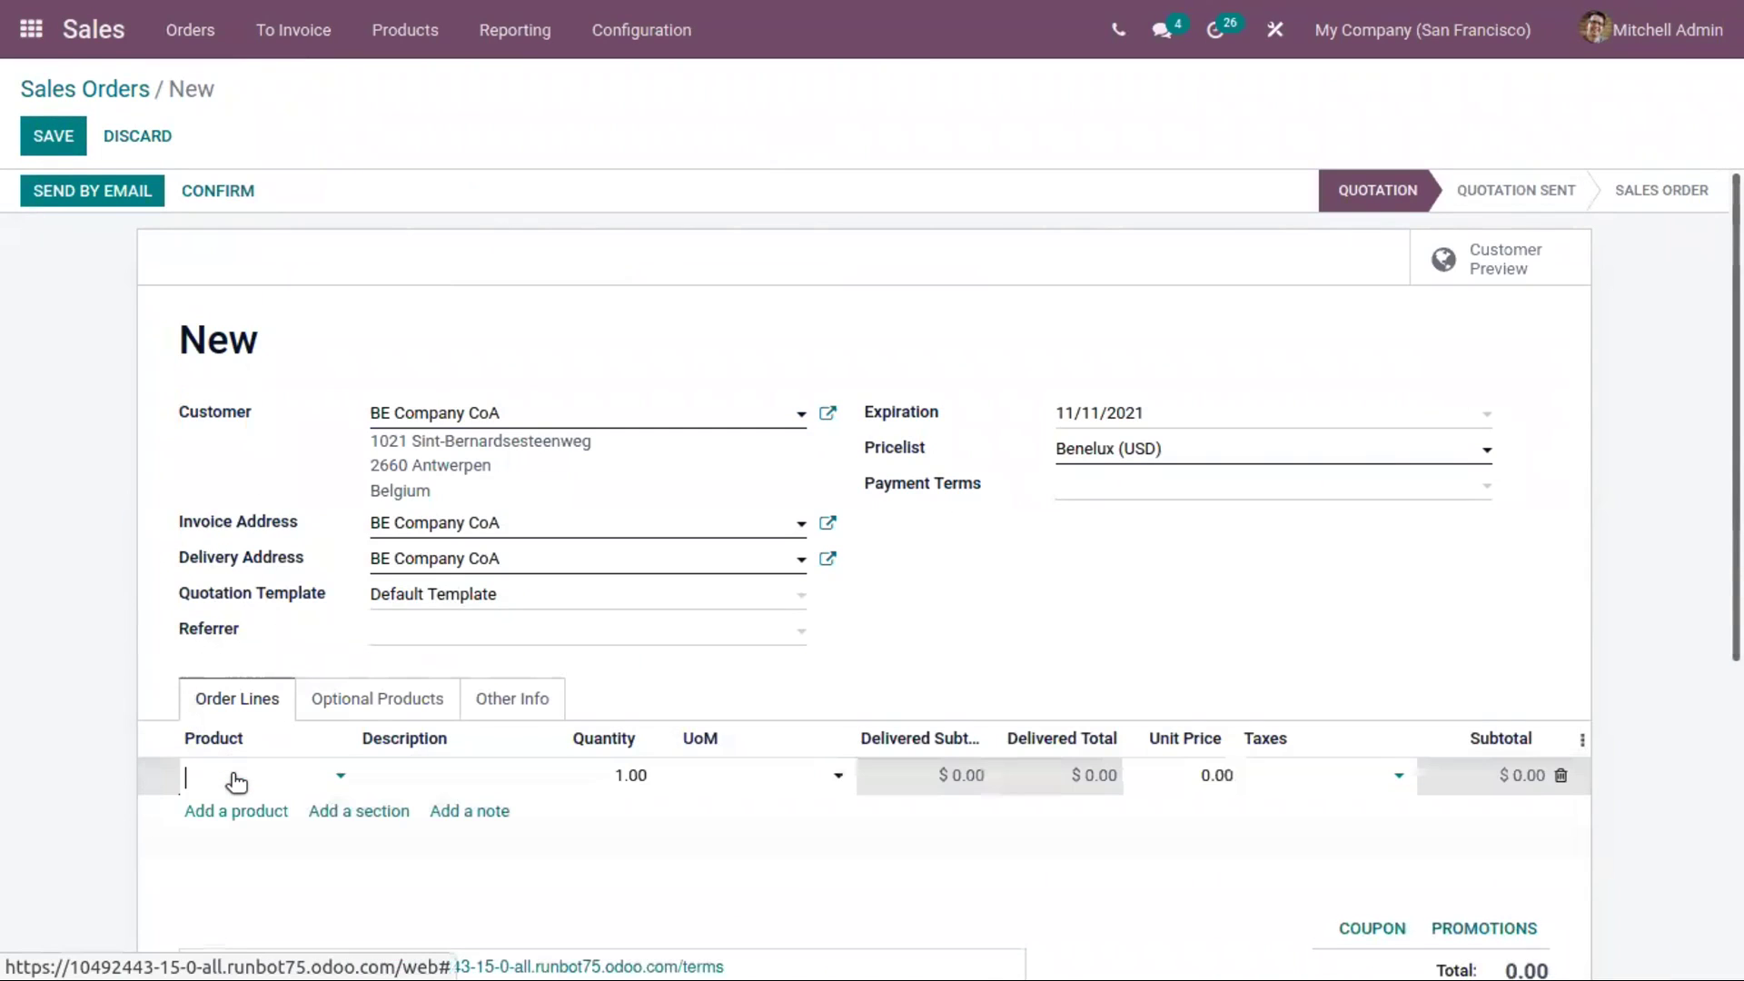
text(shi)
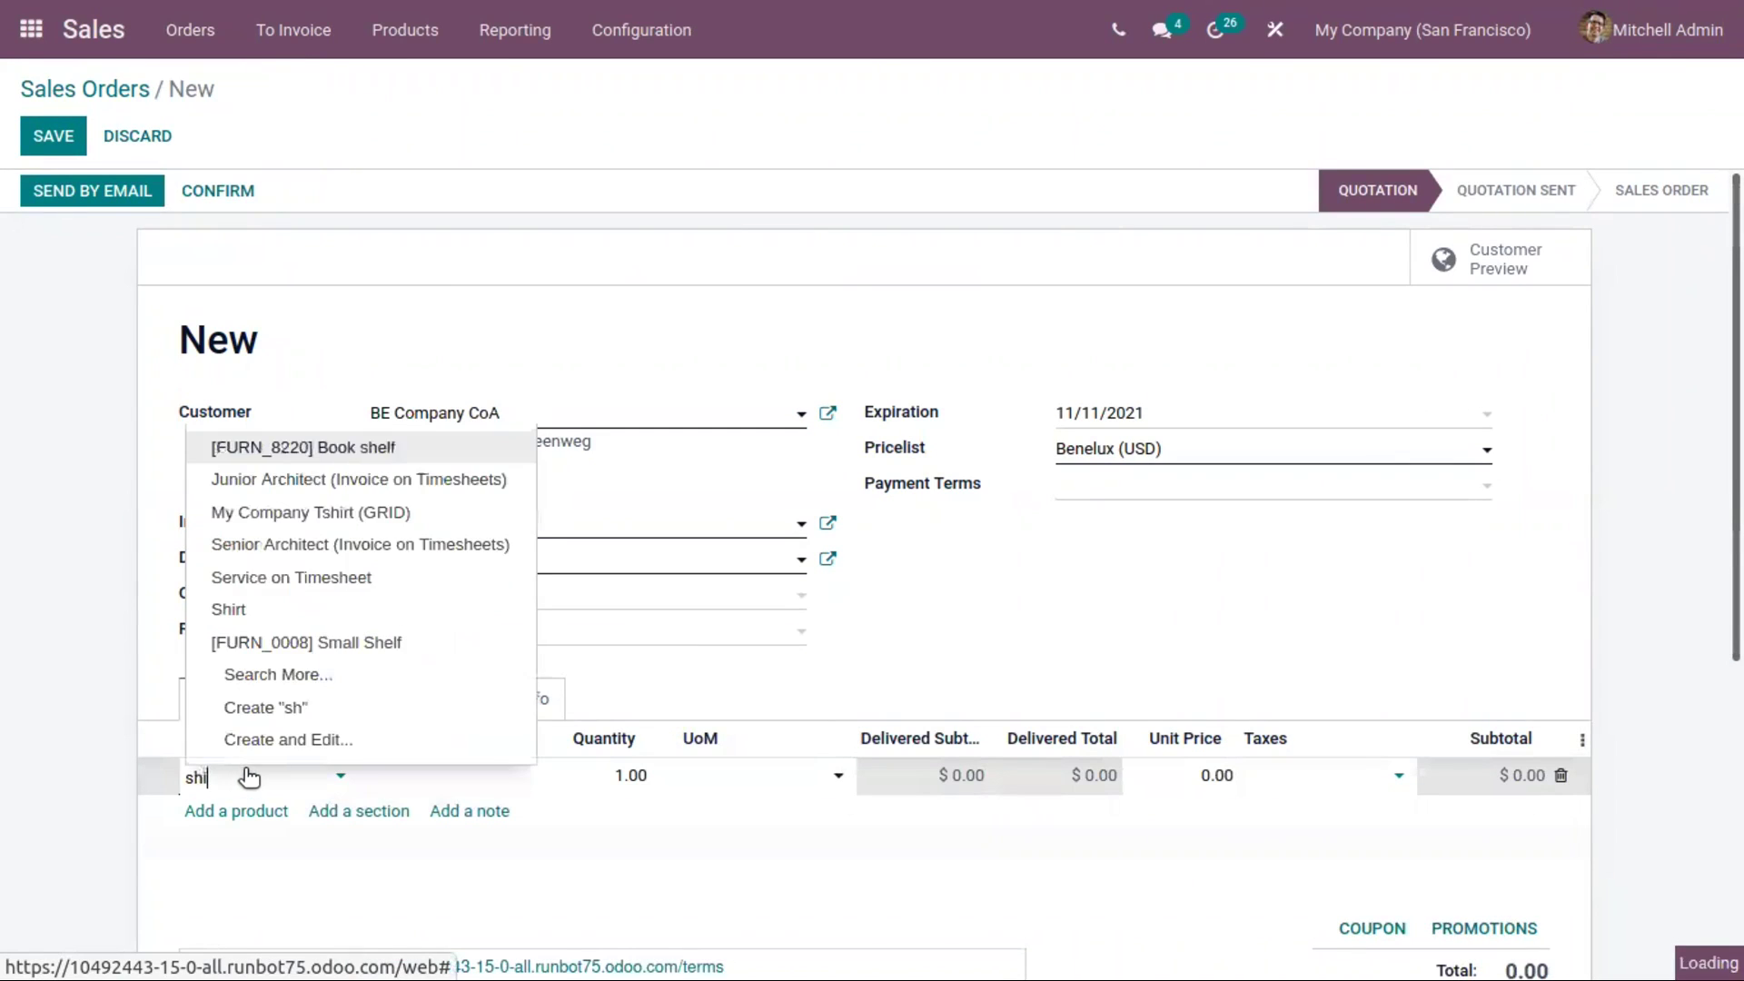
click(302, 846)
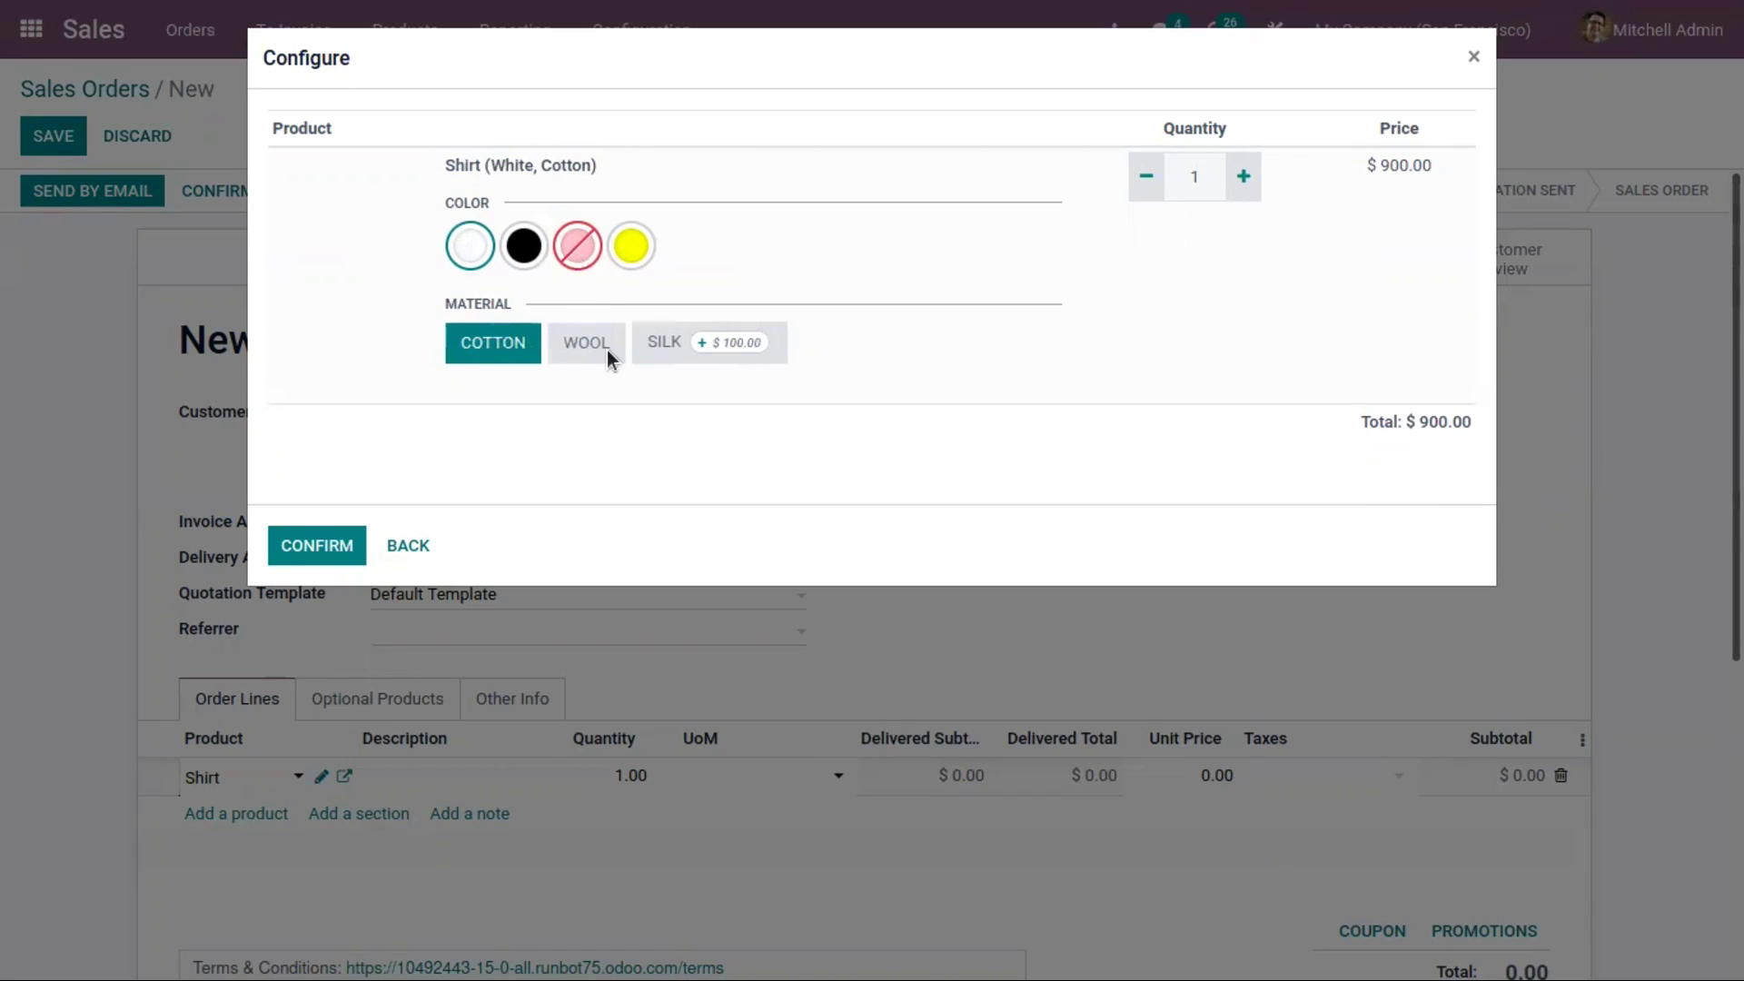
click(659, 338)
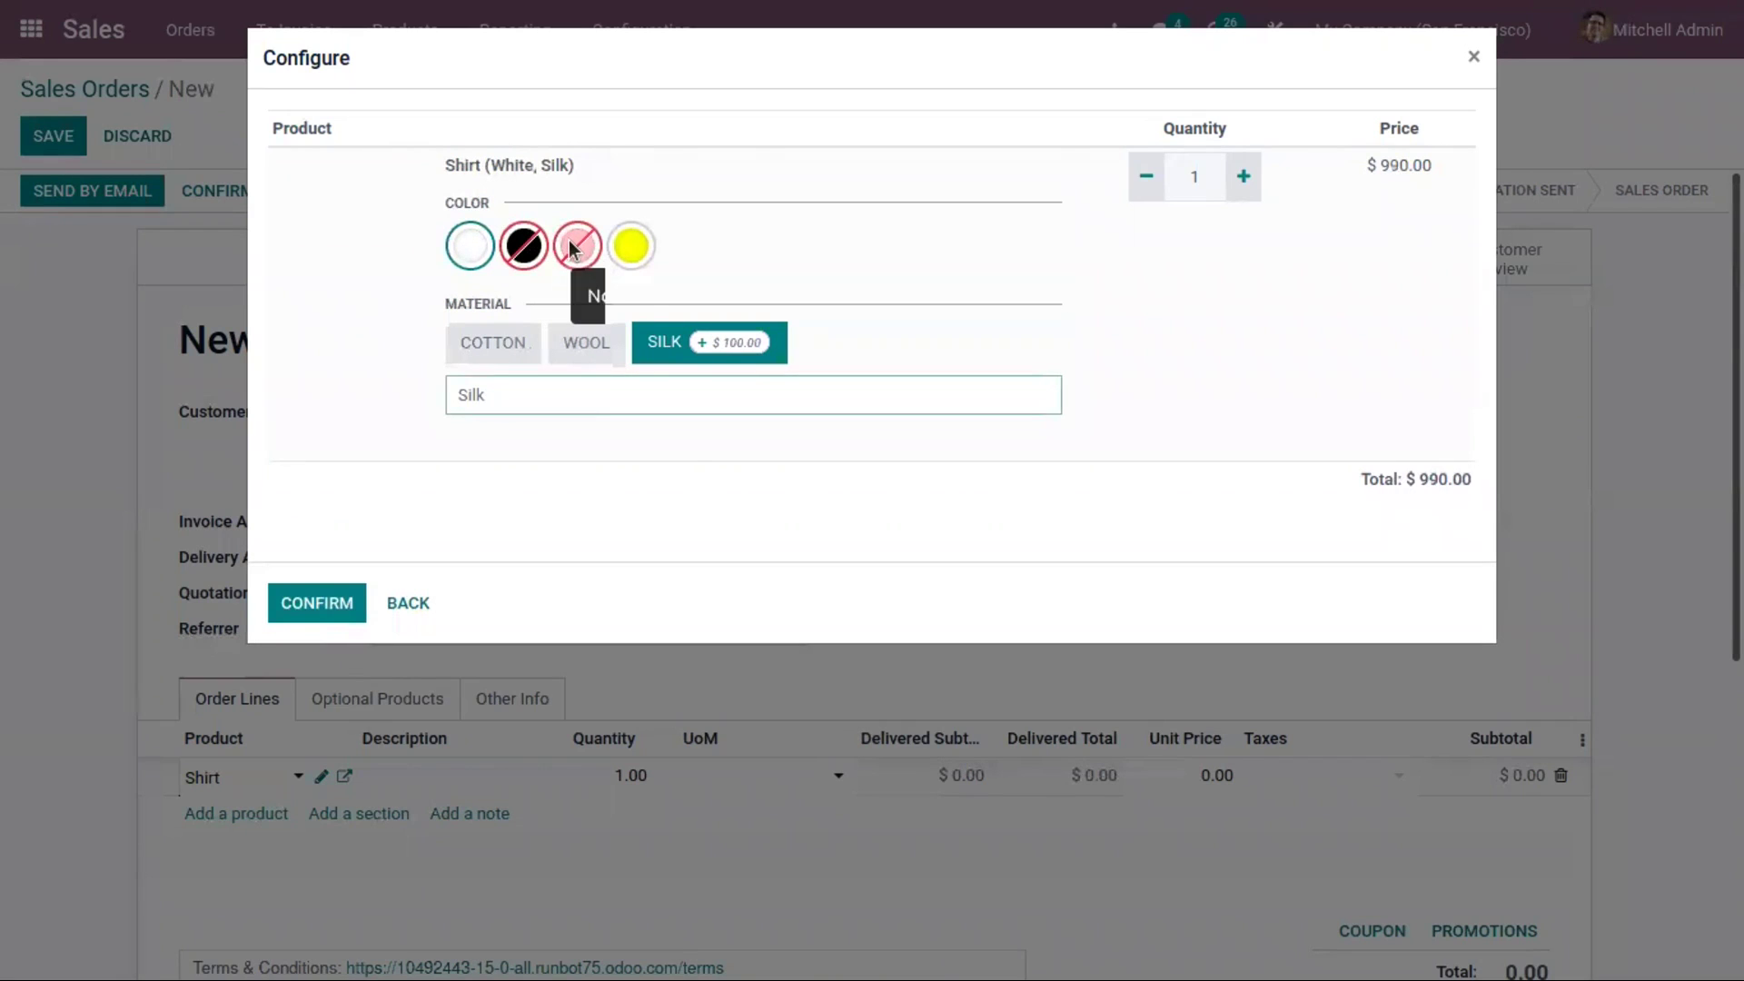
click(568, 350)
click(503, 336)
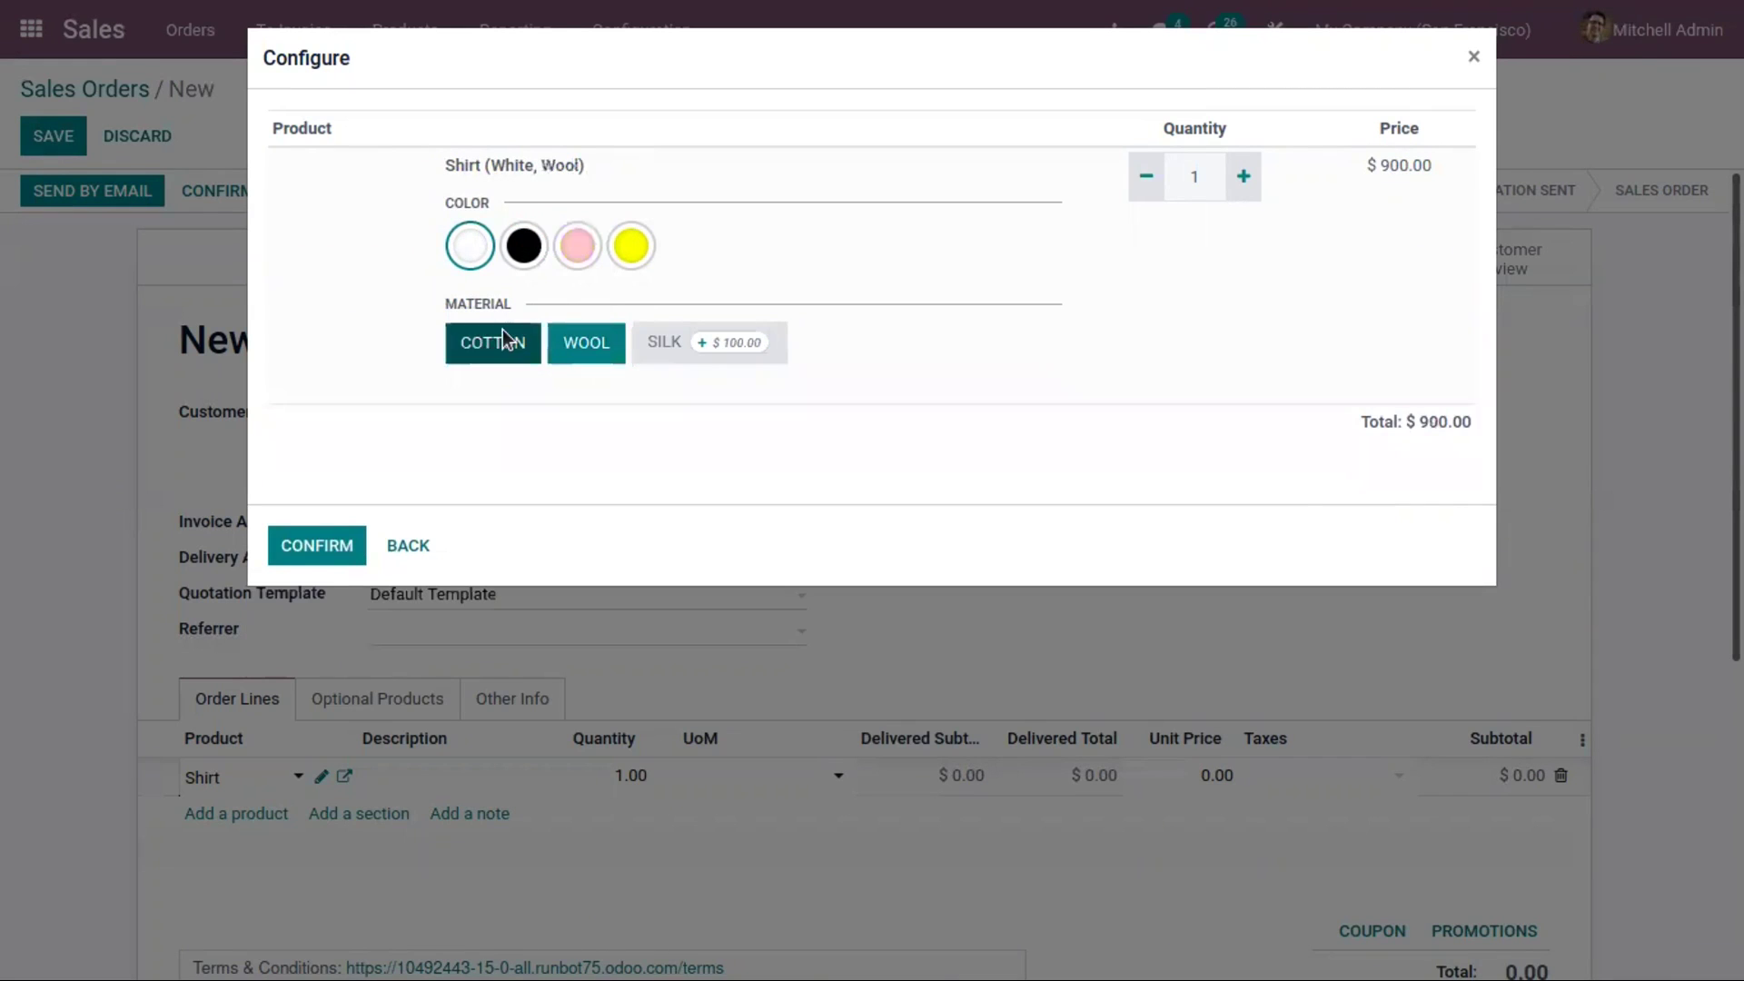
click(521, 244)
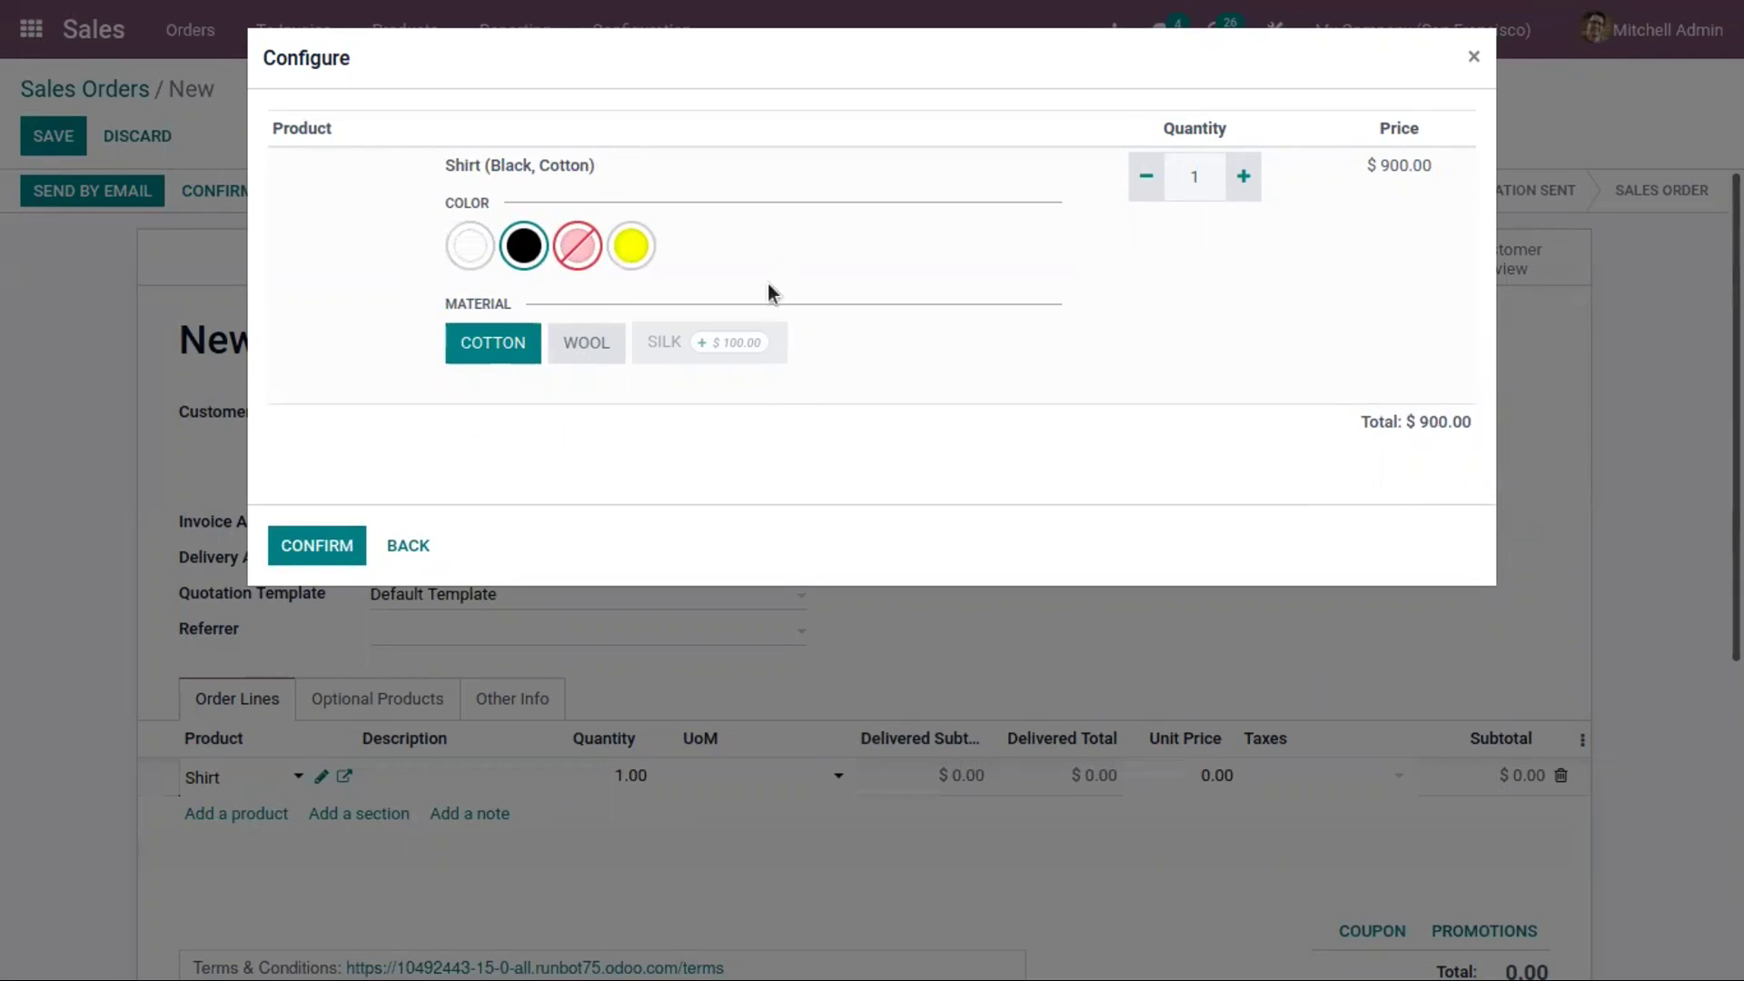
click(295, 549)
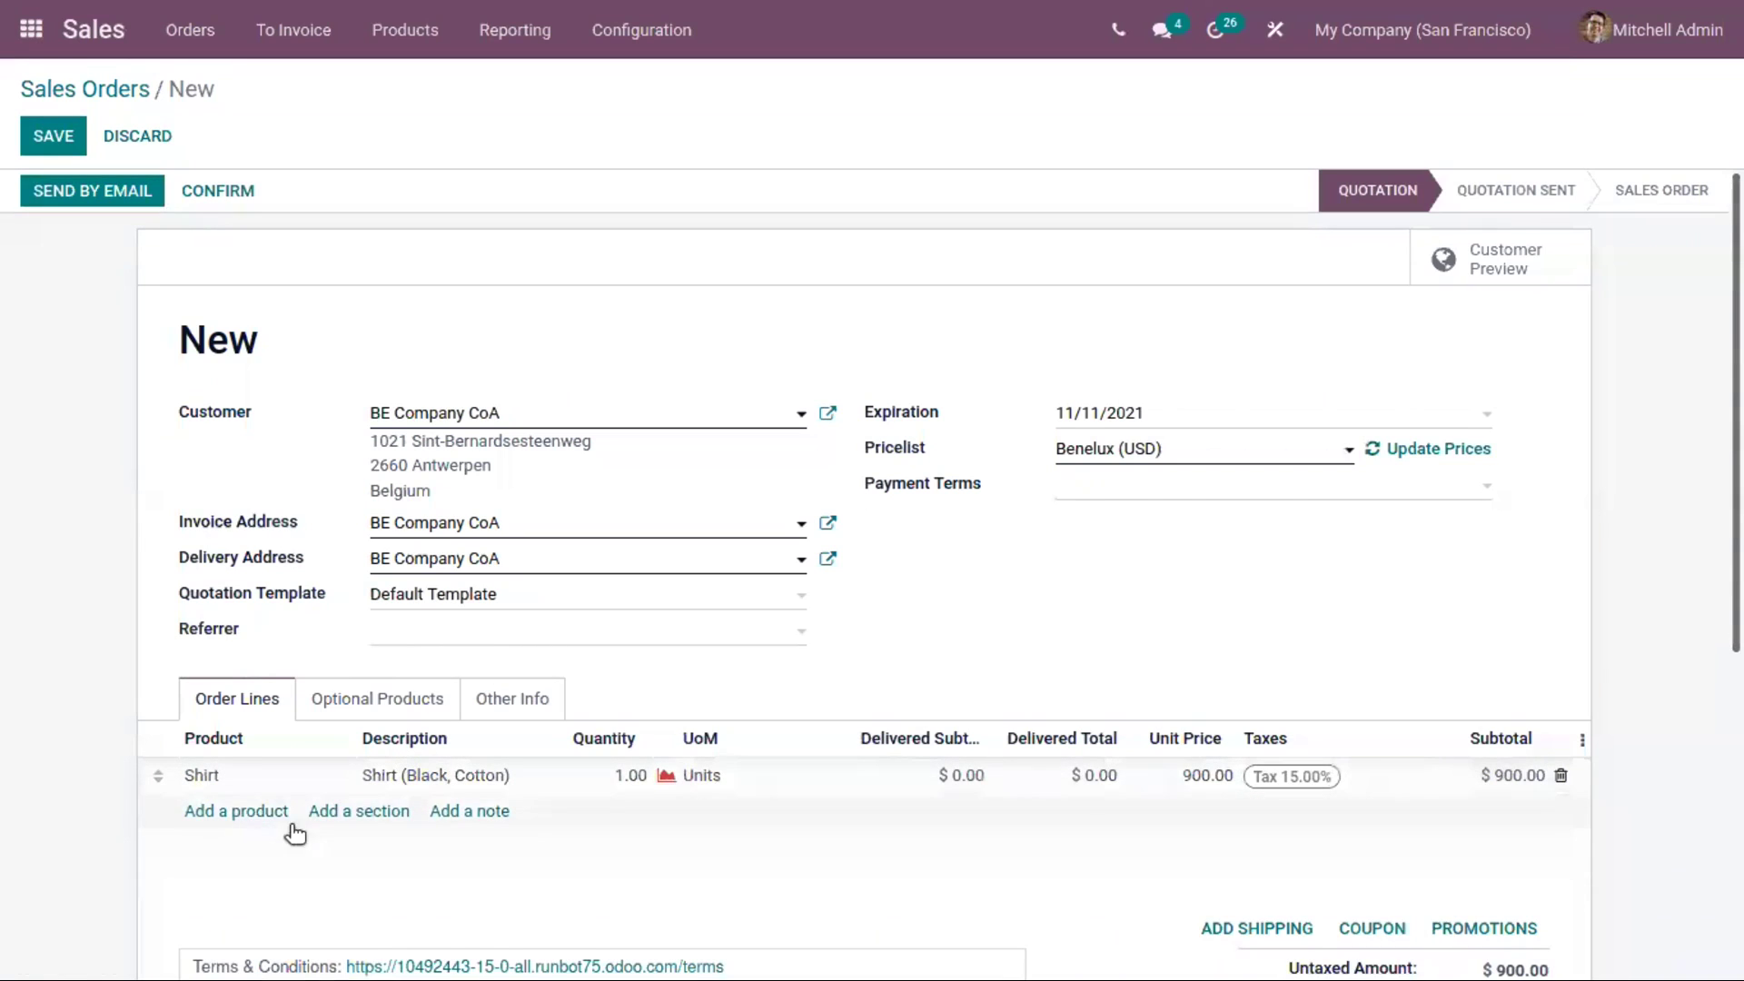
Add a second Shirt line configured as Yellow and Silk, and confirm the sales order
click(257, 810)
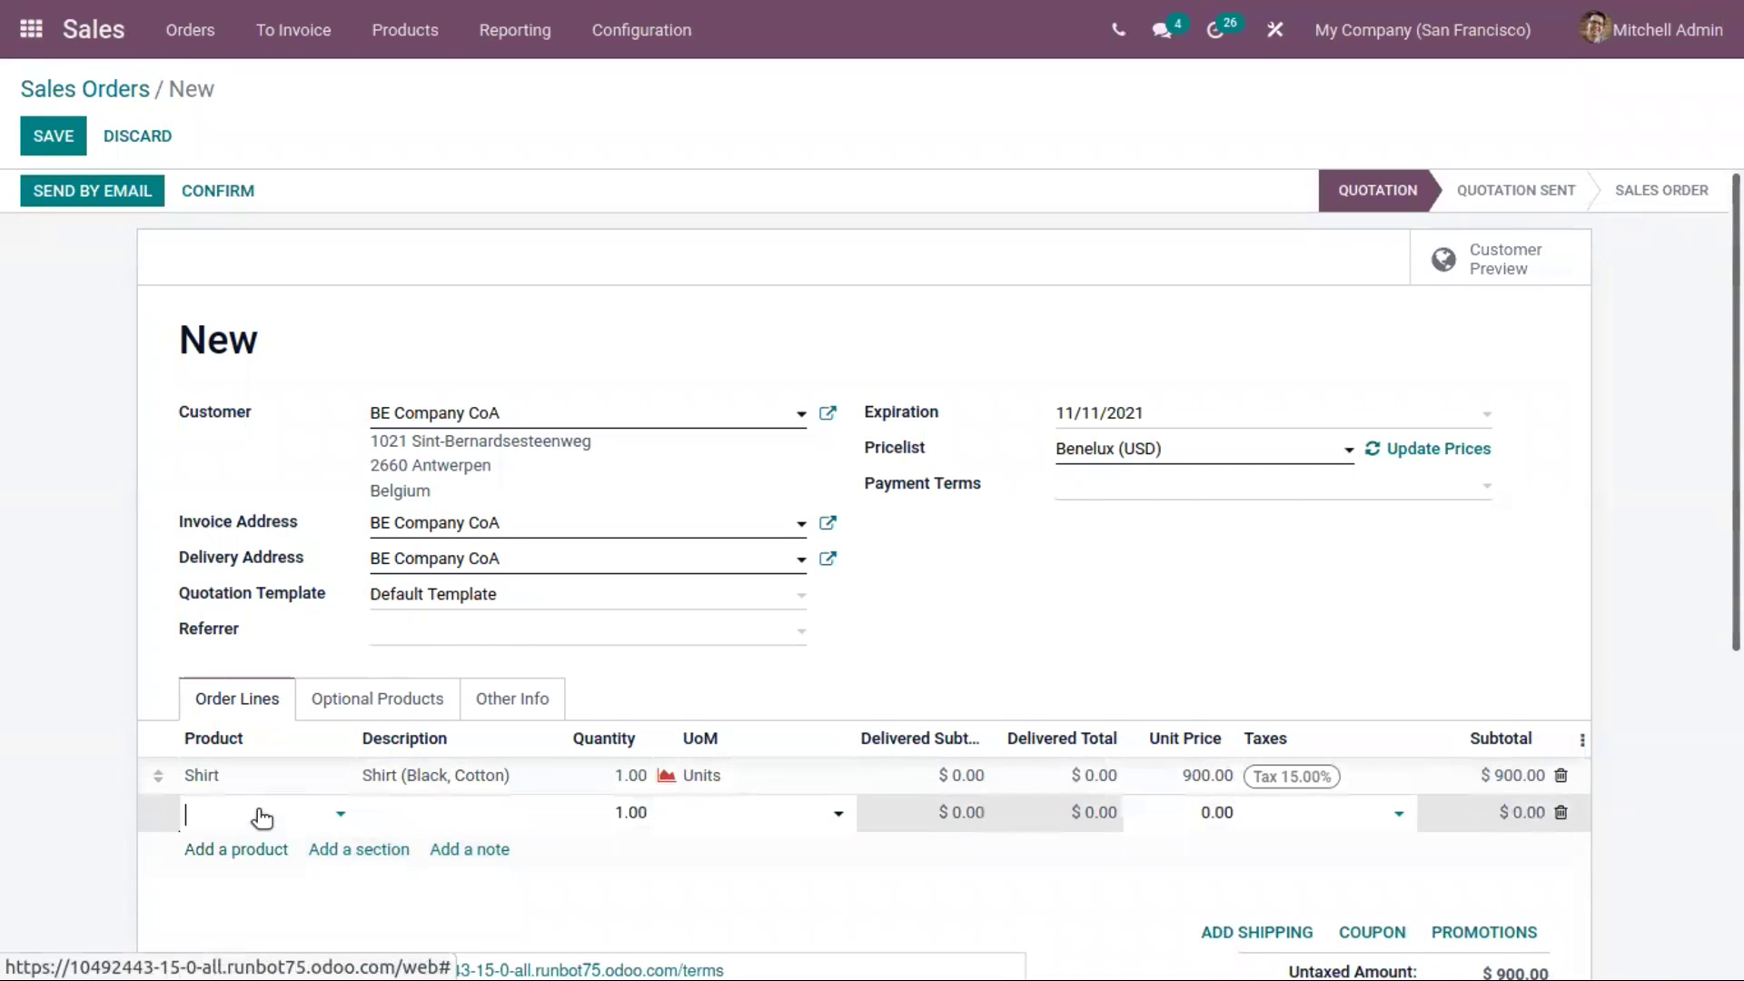
text(shi)
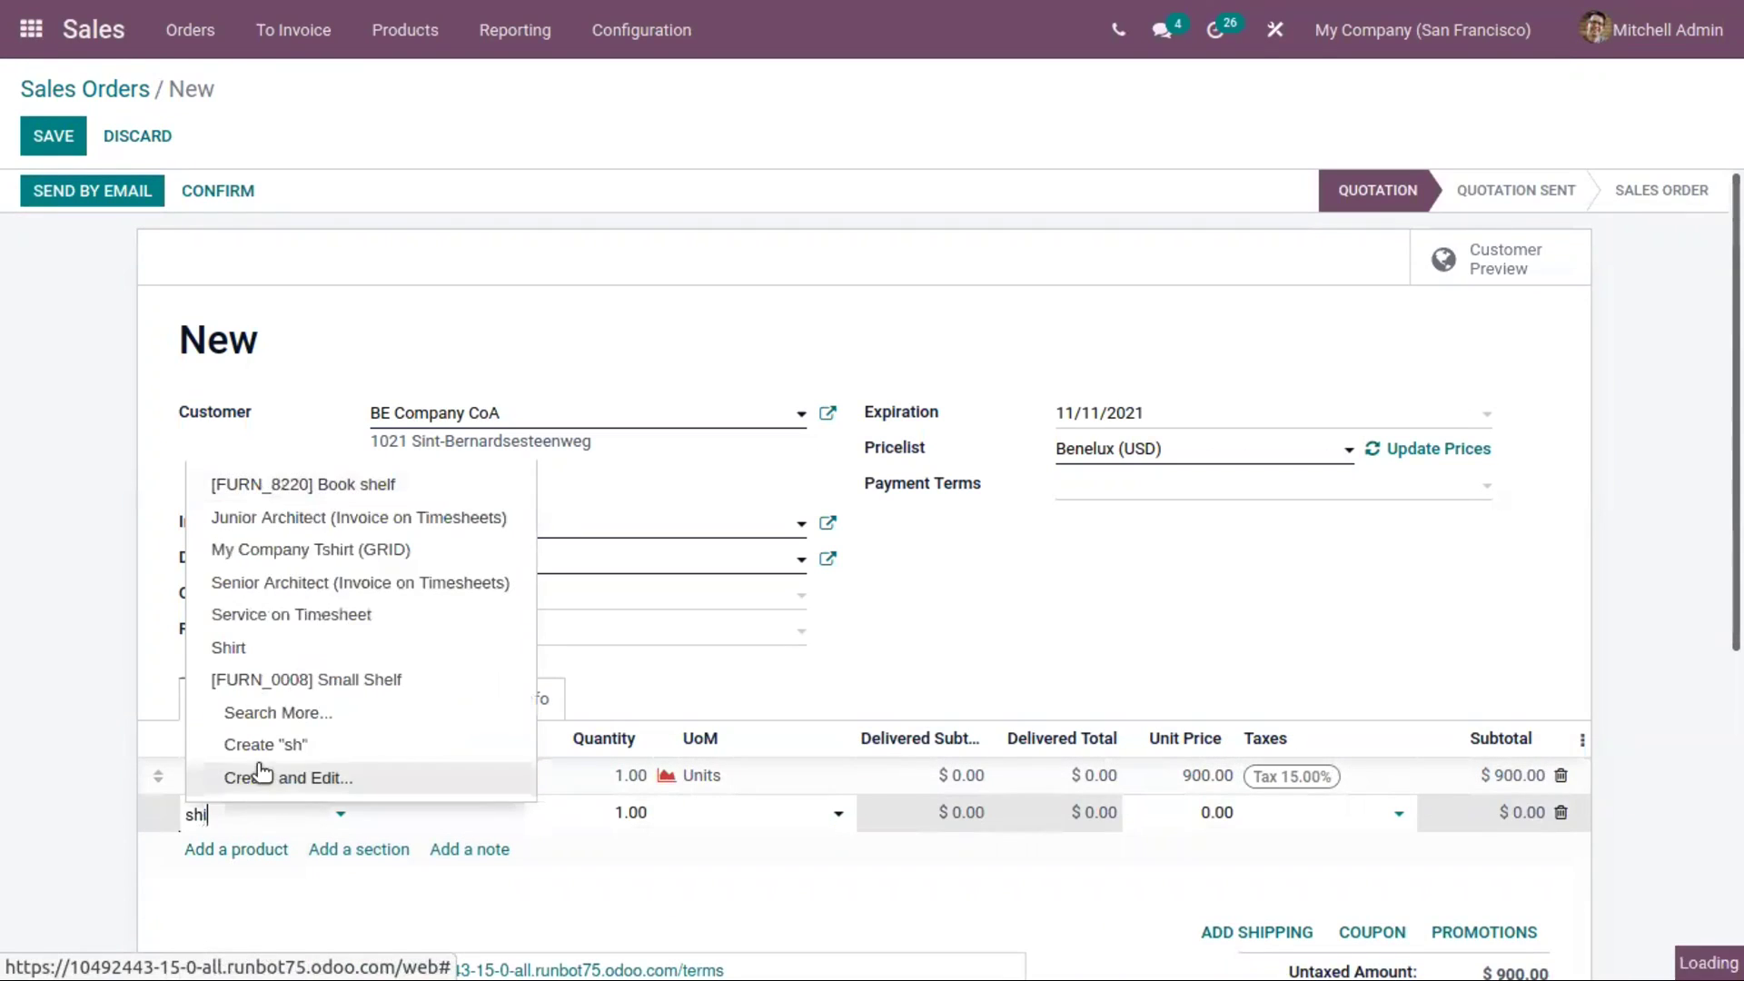
click(283, 880)
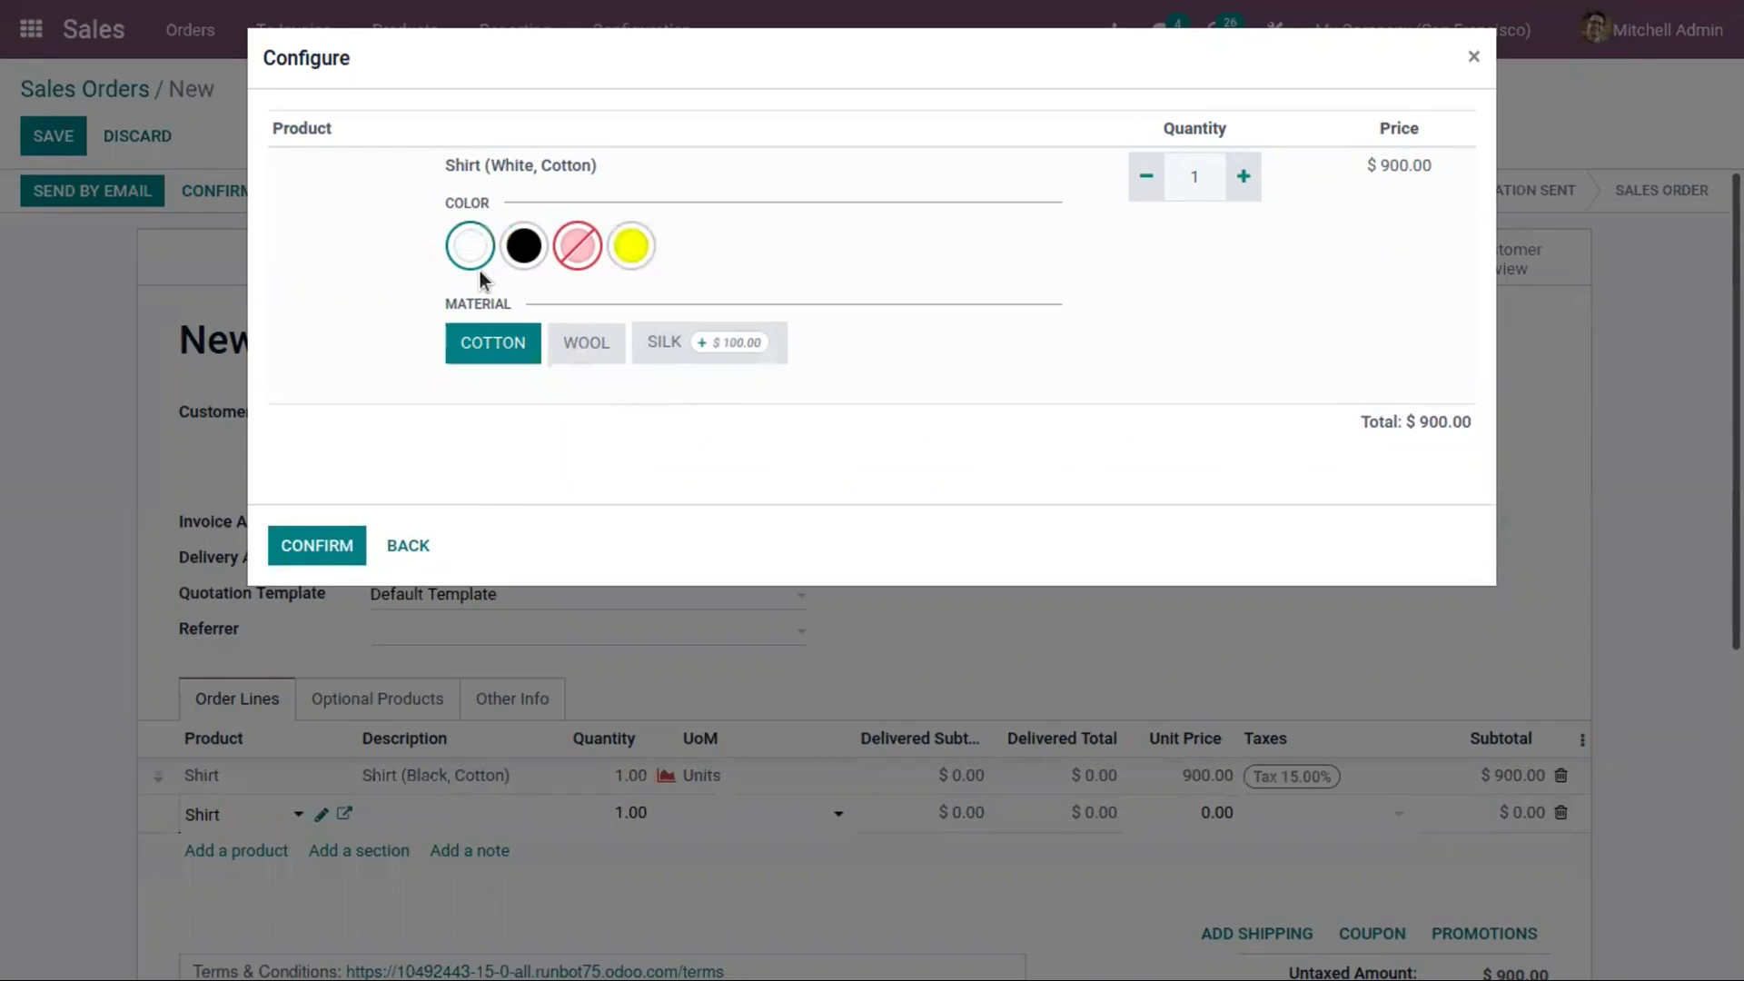
click(635, 243)
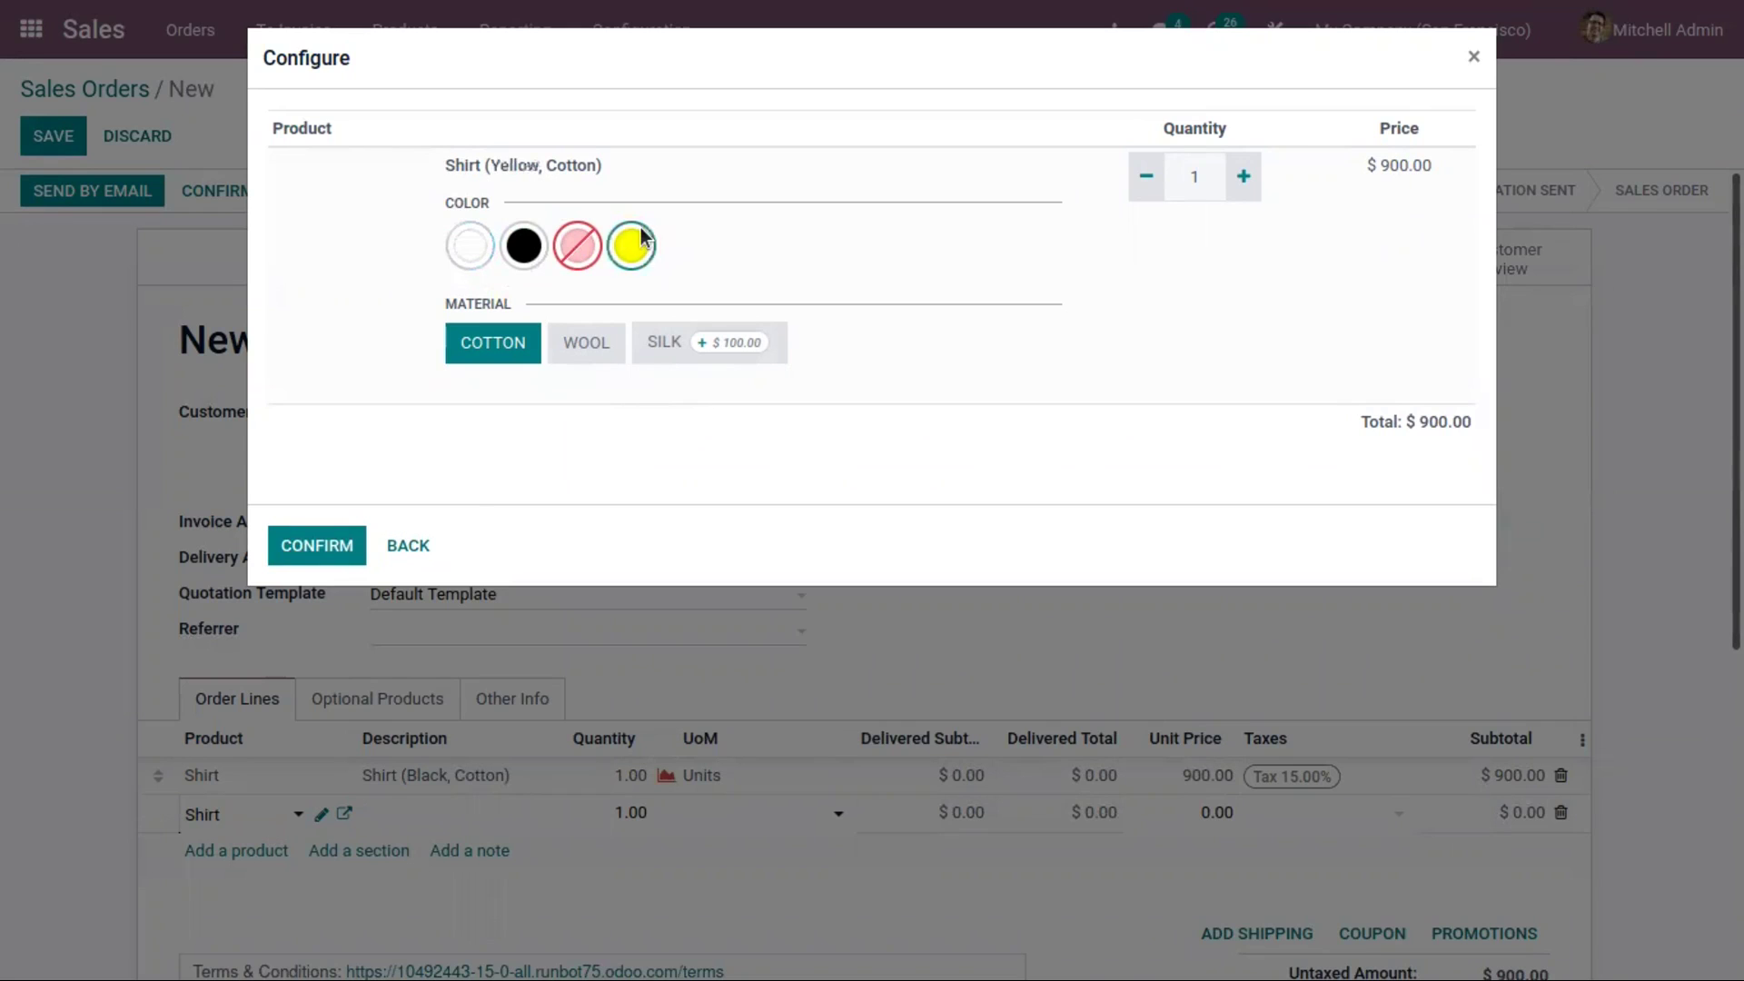
click(586, 343)
click(661, 337)
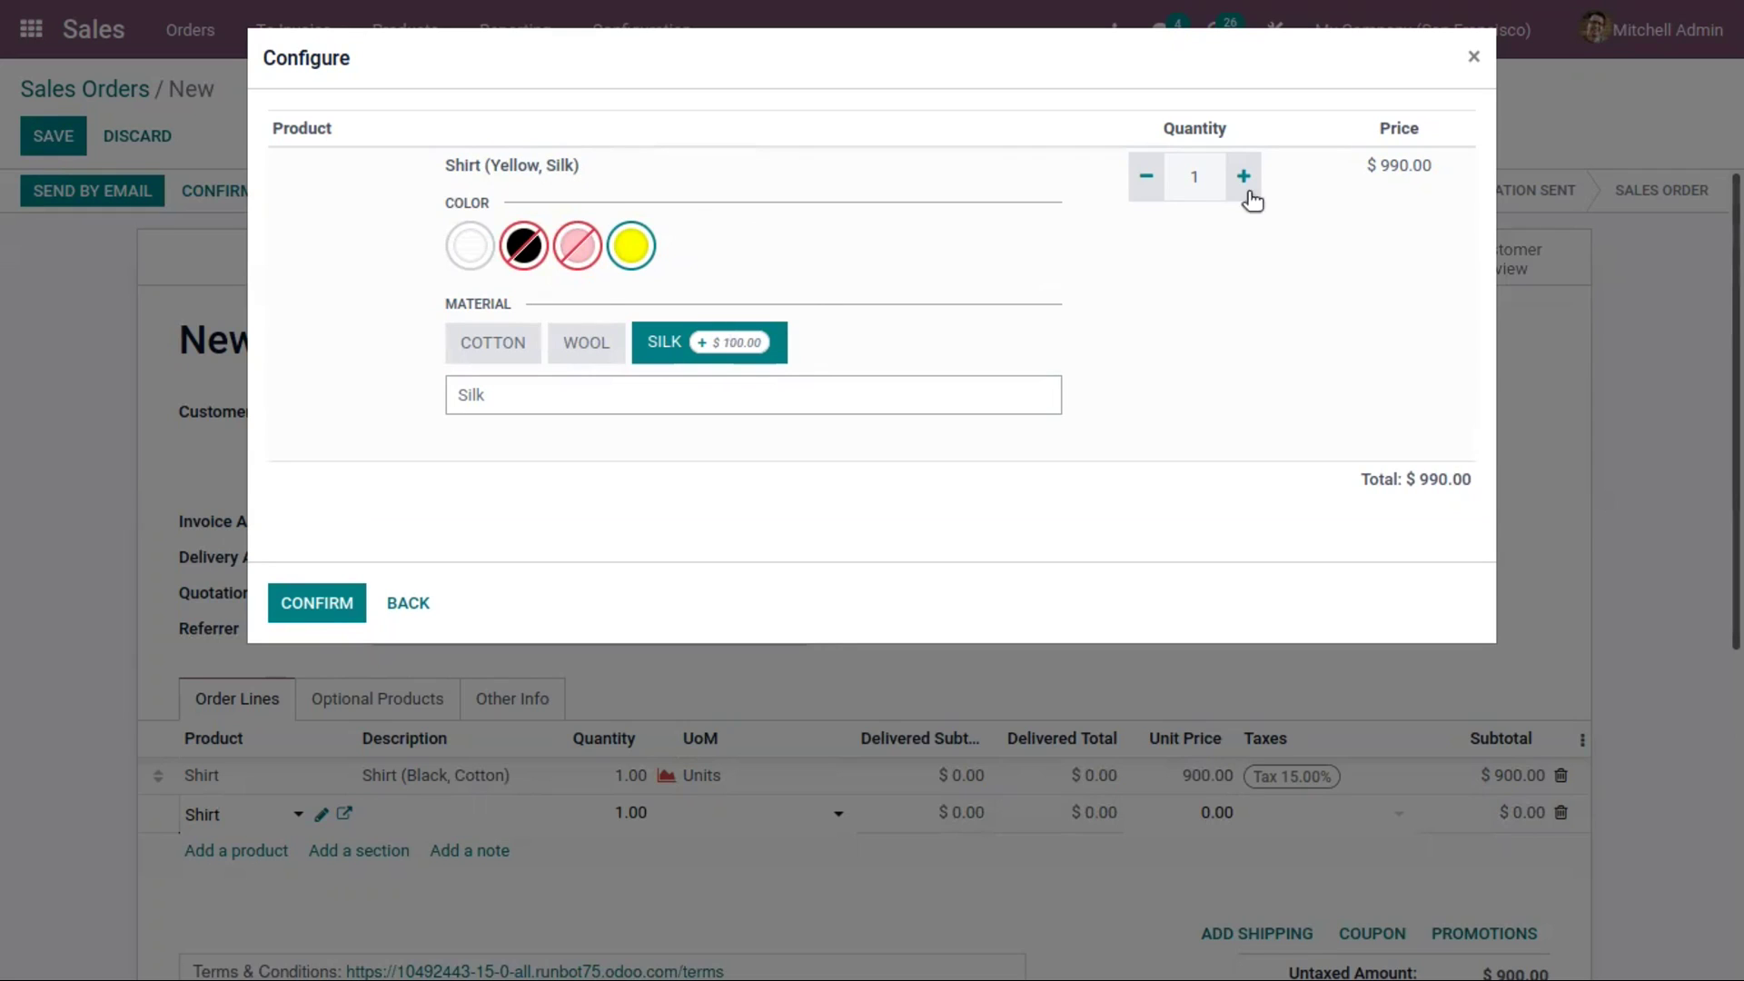
click(310, 596)
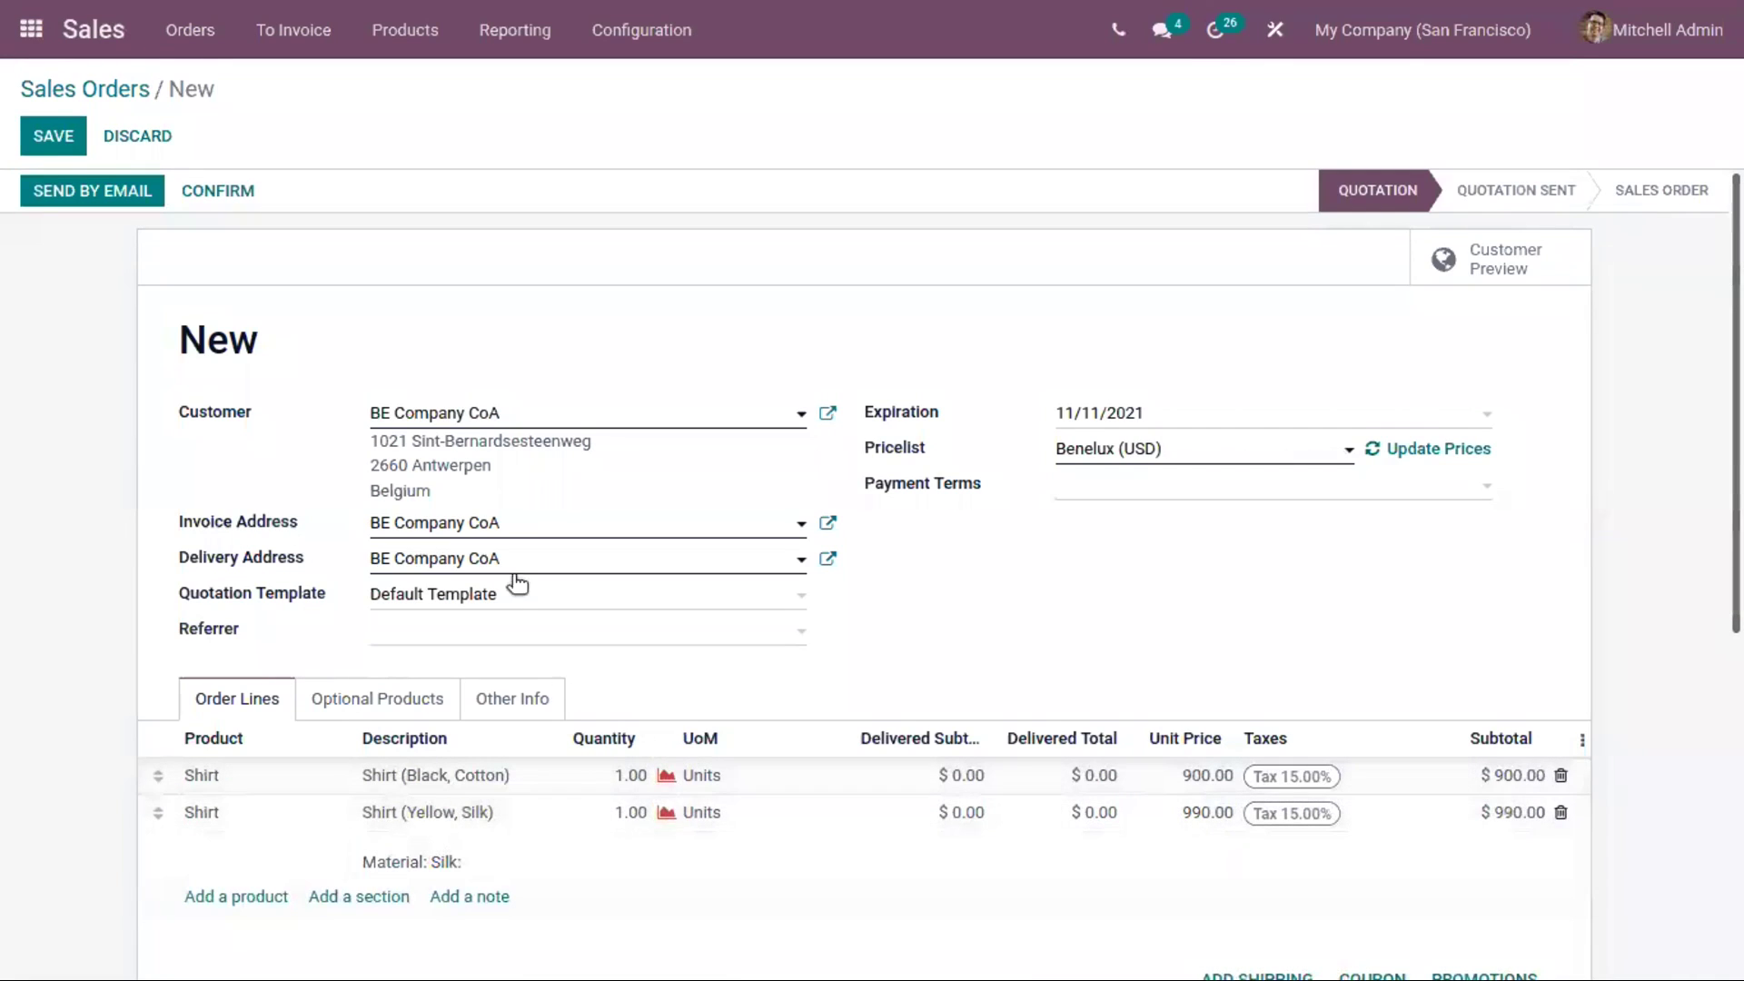
click(216, 191)
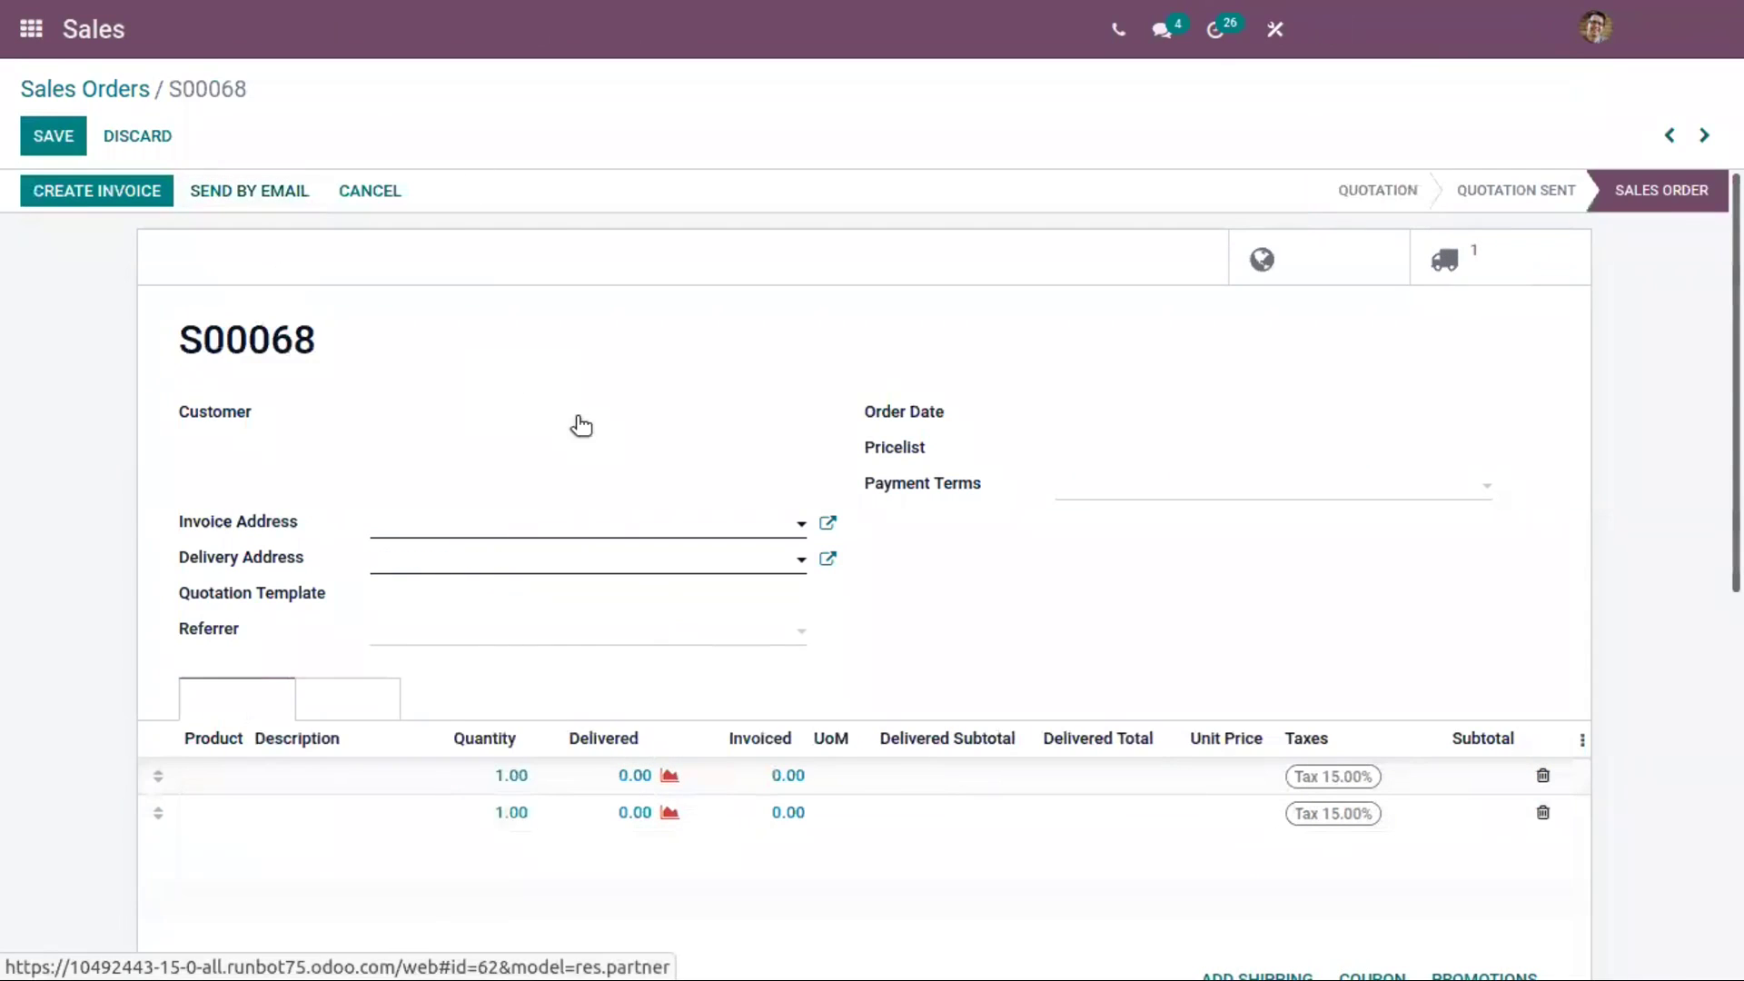
Search the products for "shir", open Shirt and examine its list of product variants
click(428, 30)
click(418, 87)
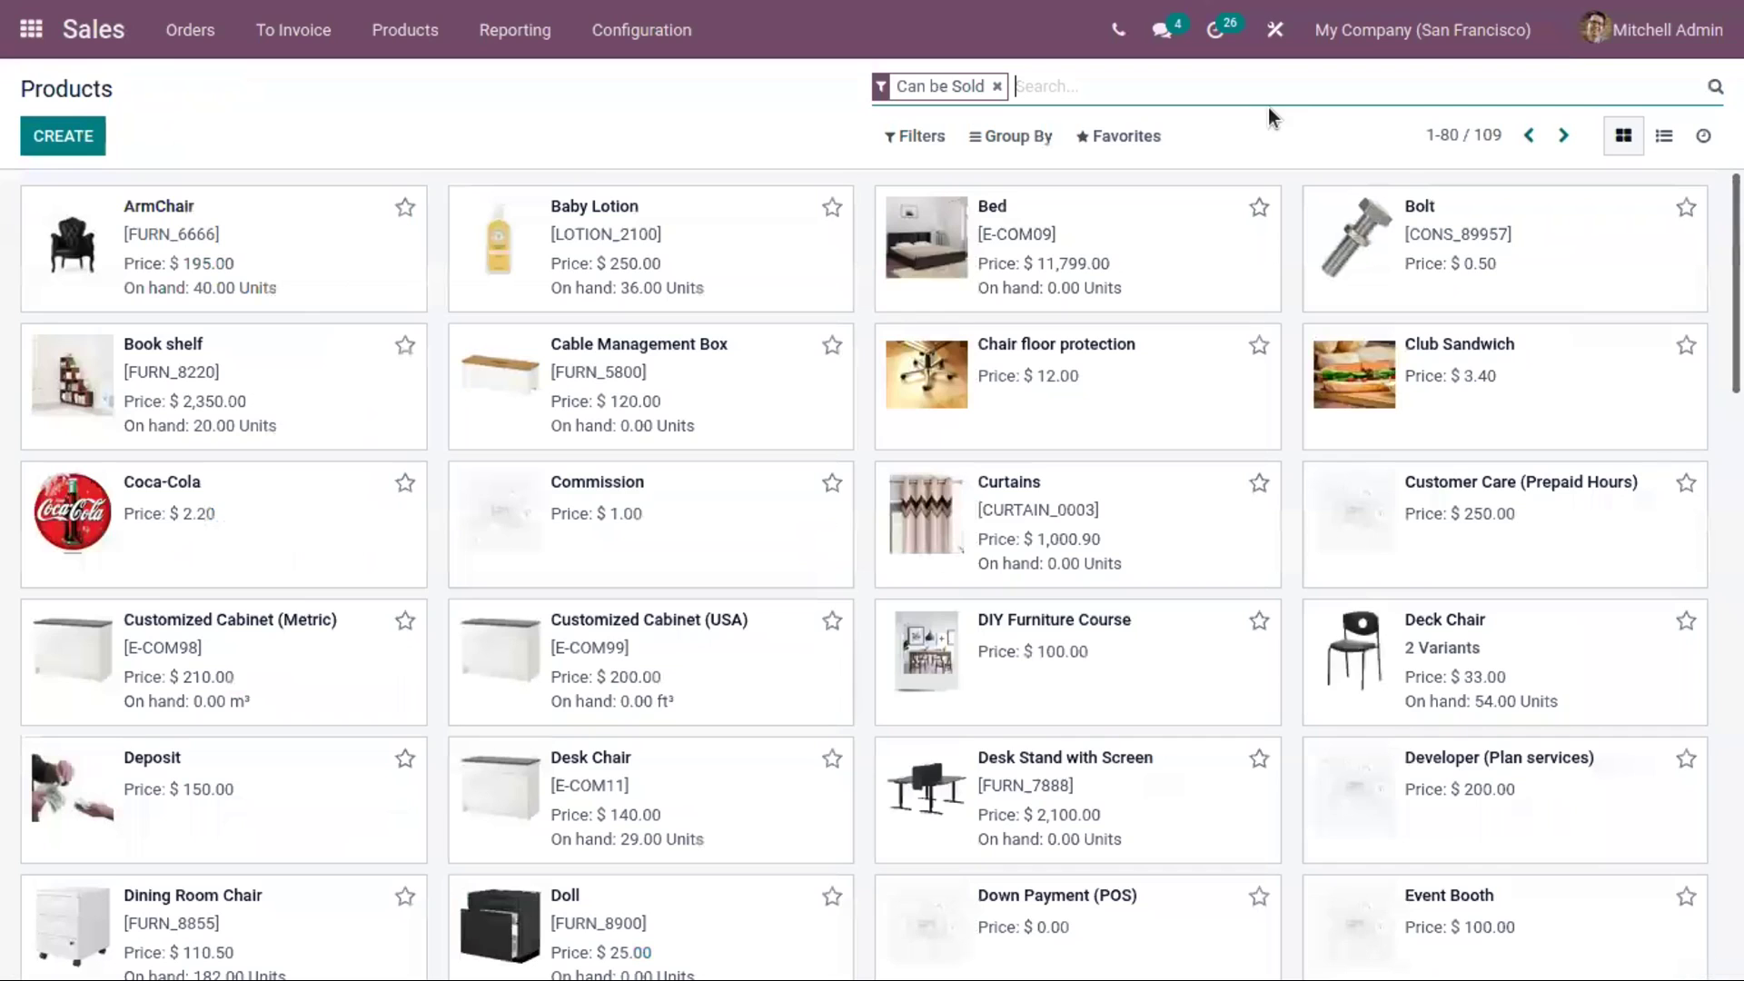
text(shir)
key(Return)
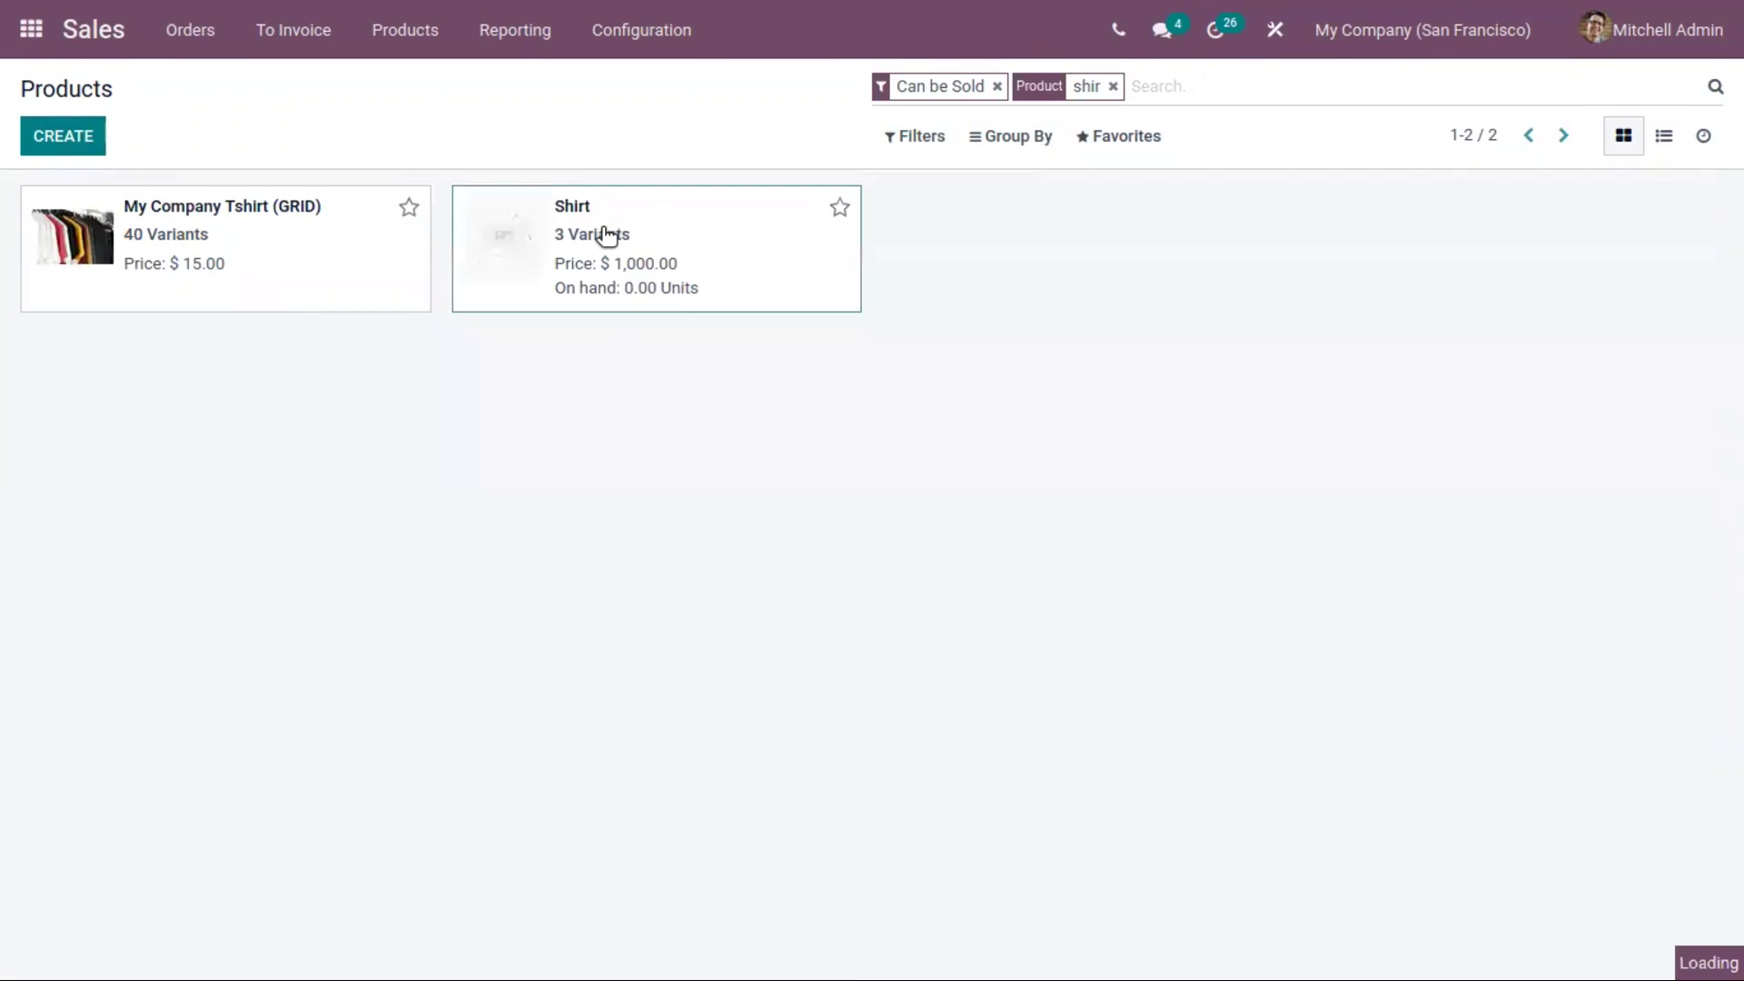
click(700, 298)
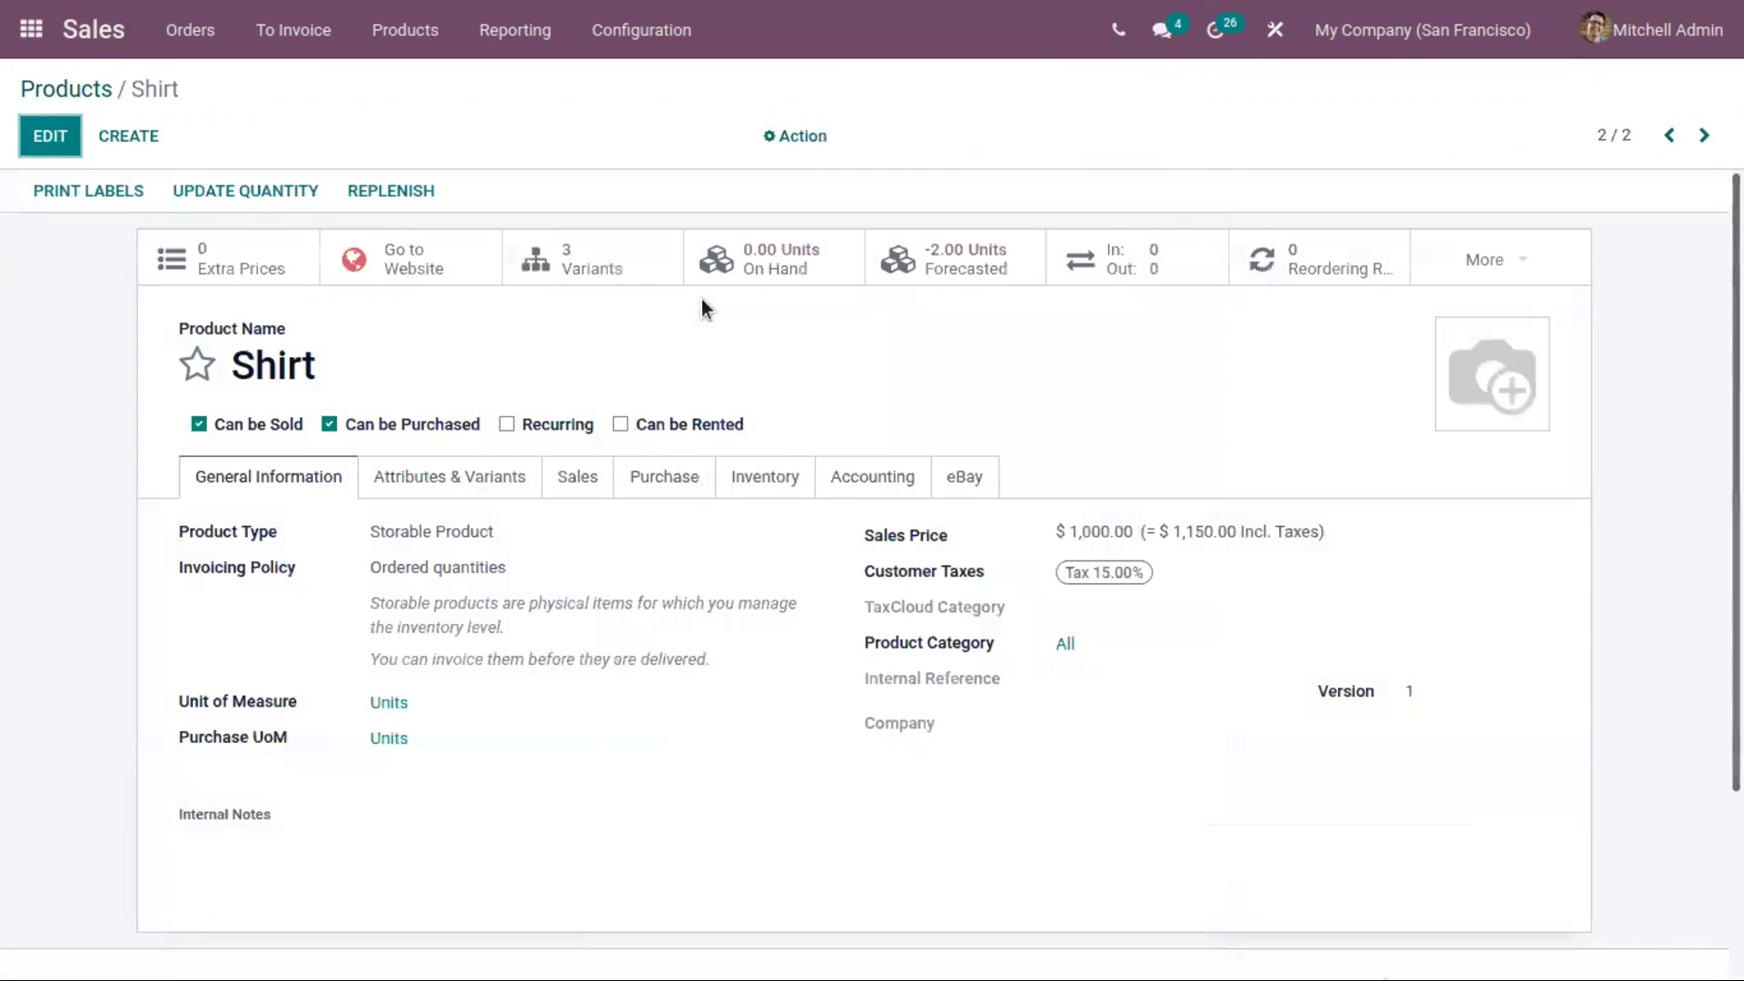
click(637, 260)
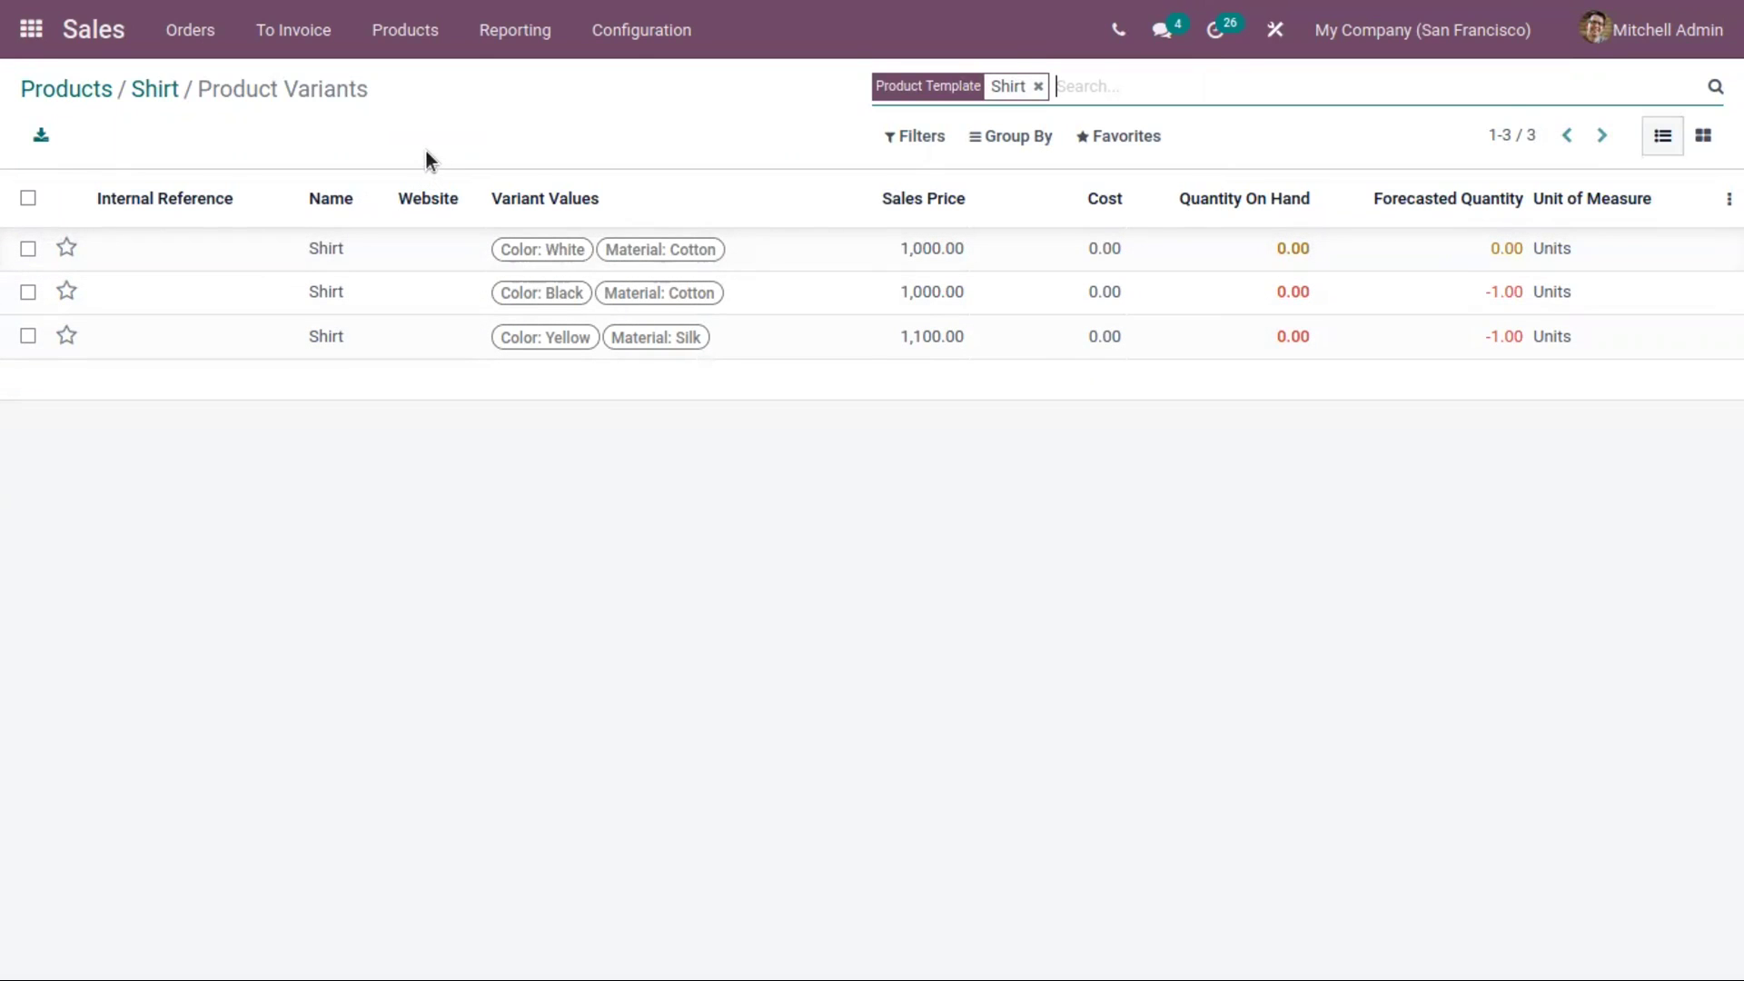
click(150, 95)
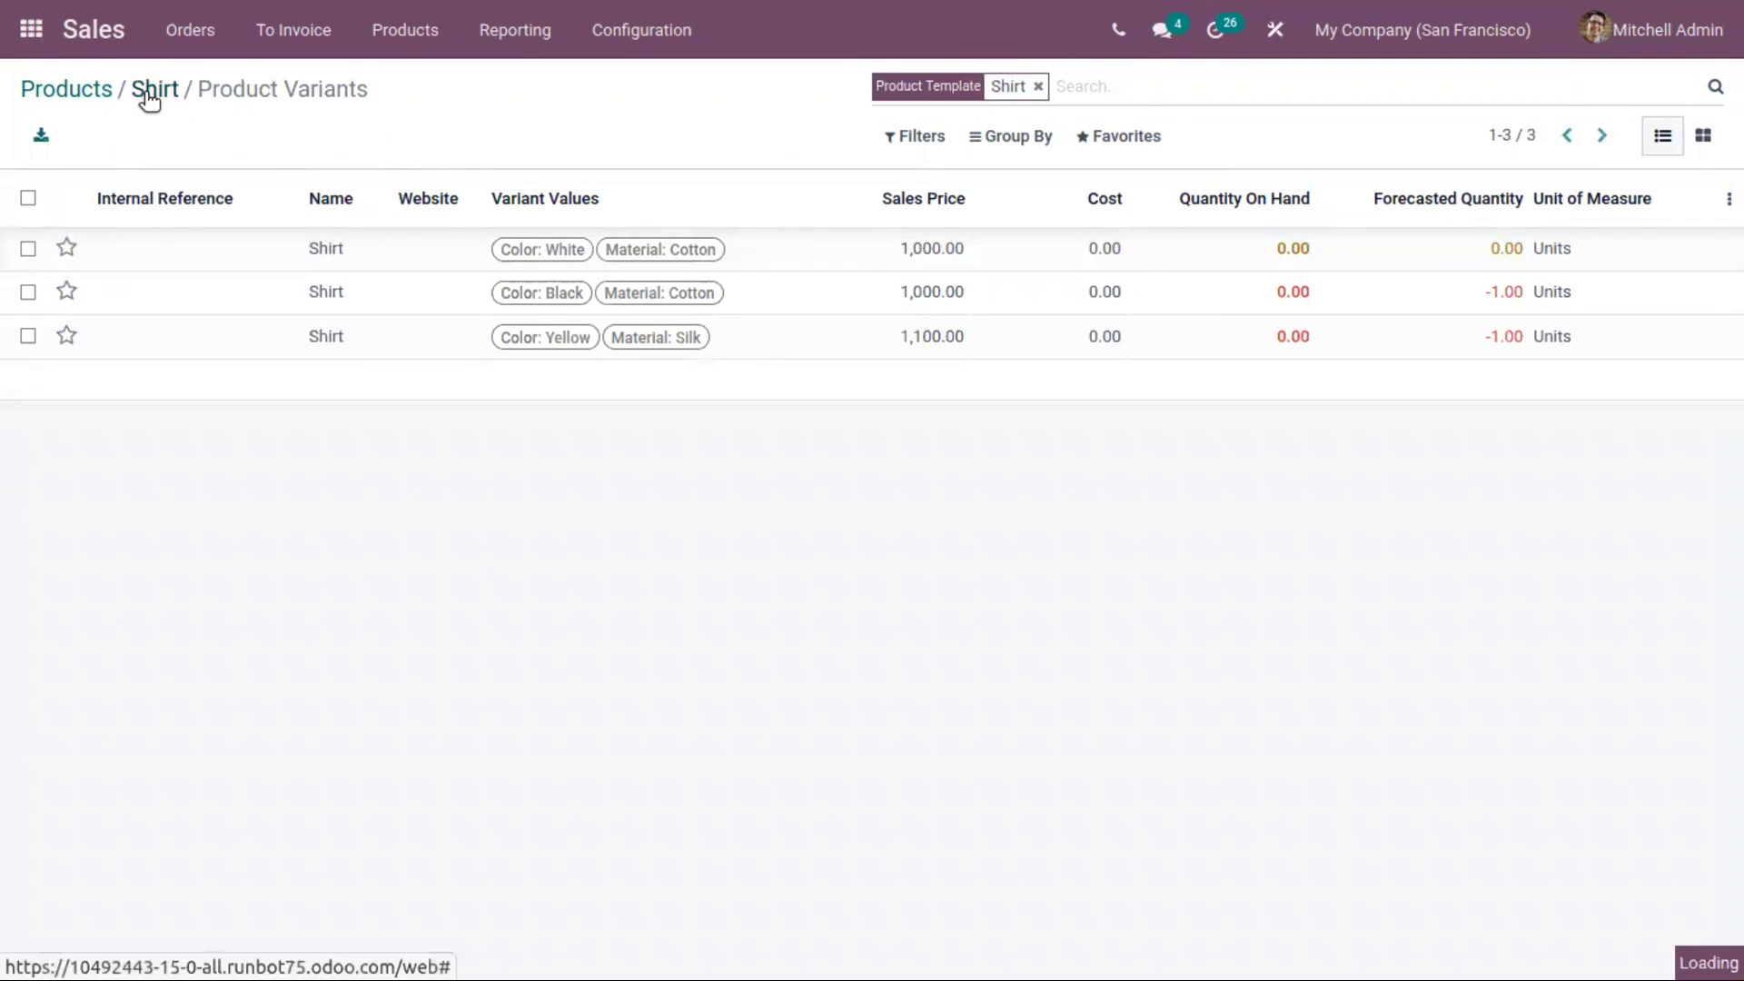
Create another sales order with My Company (San Francisco) as the customer
click(191, 29)
click(219, 113)
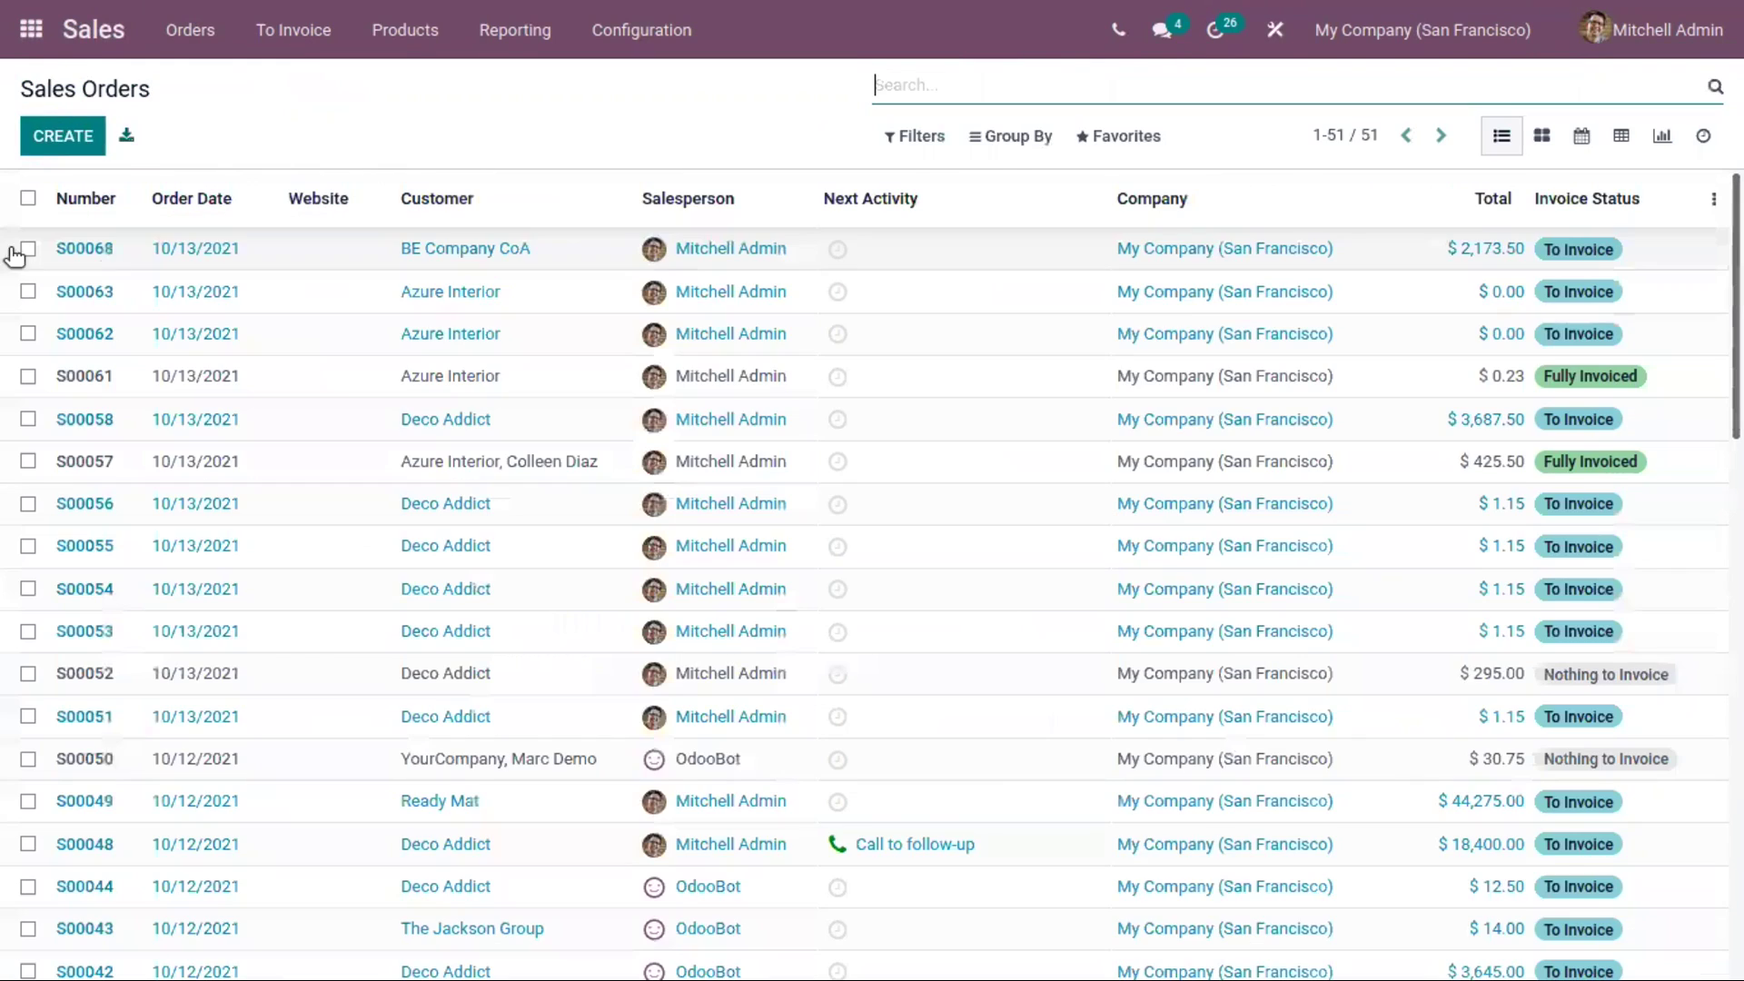
click(62, 134)
click(472, 411)
click(506, 650)
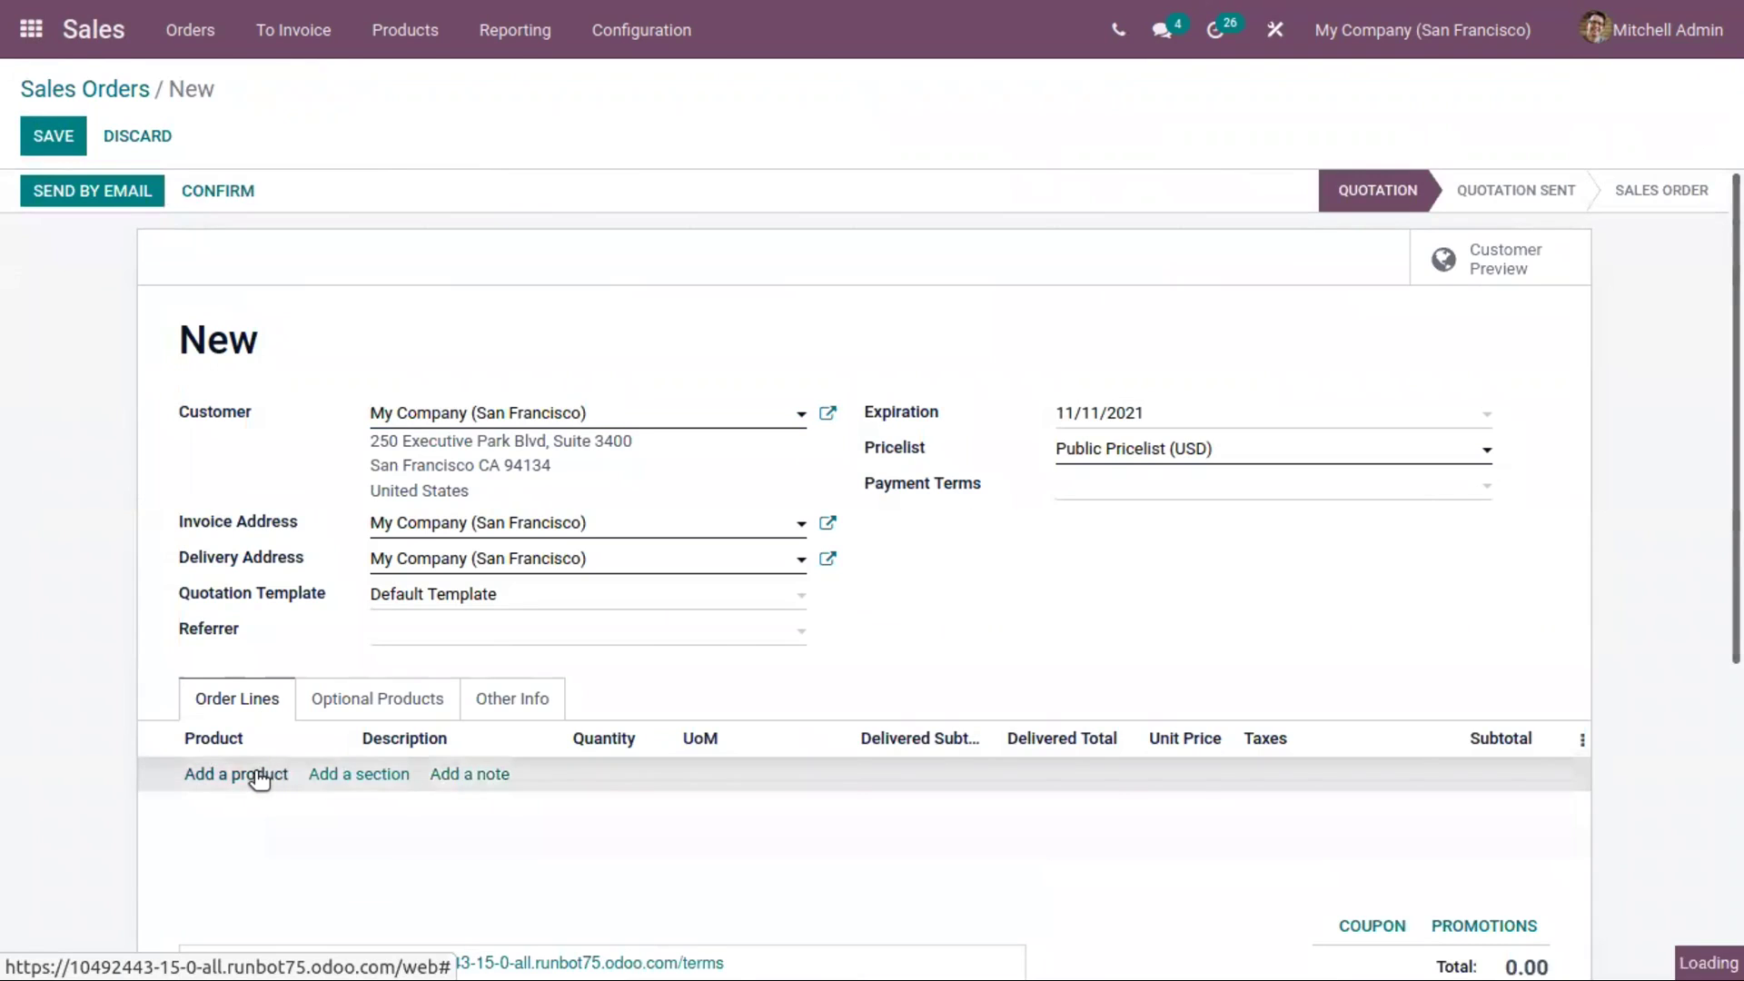
Add Shirt to the new order's lines, configured as Black and Wool
click(263, 773)
text(shi)
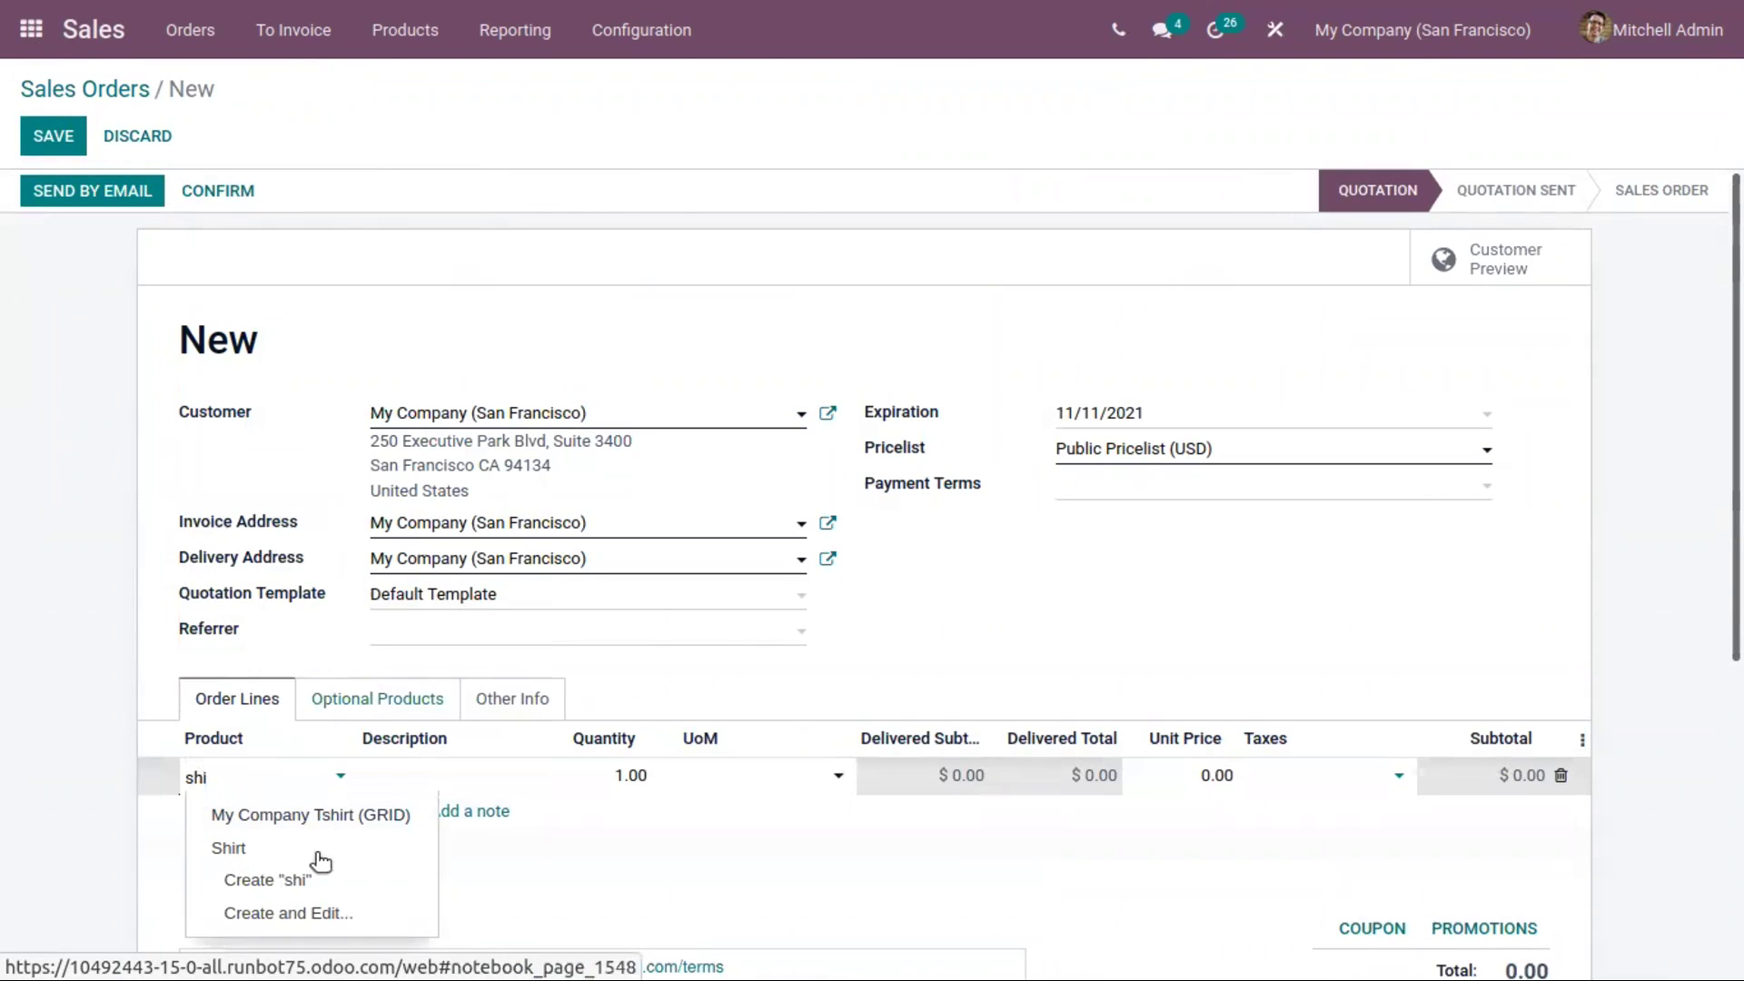
click(304, 849)
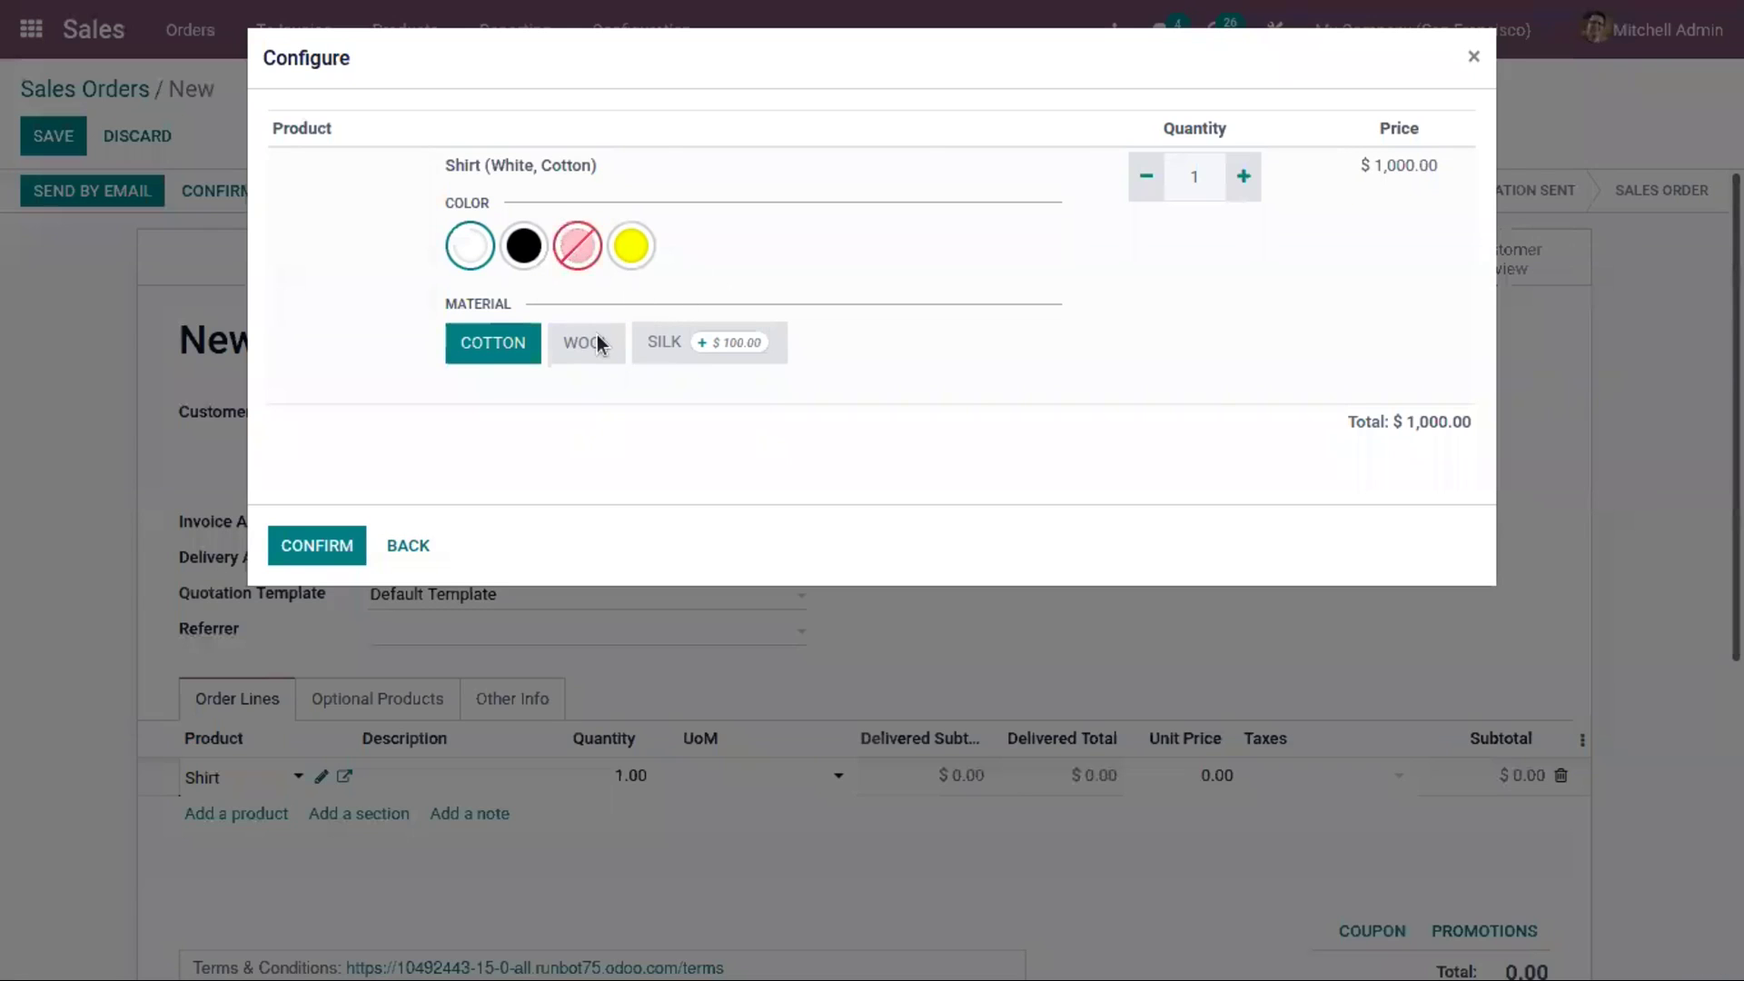
click(599, 337)
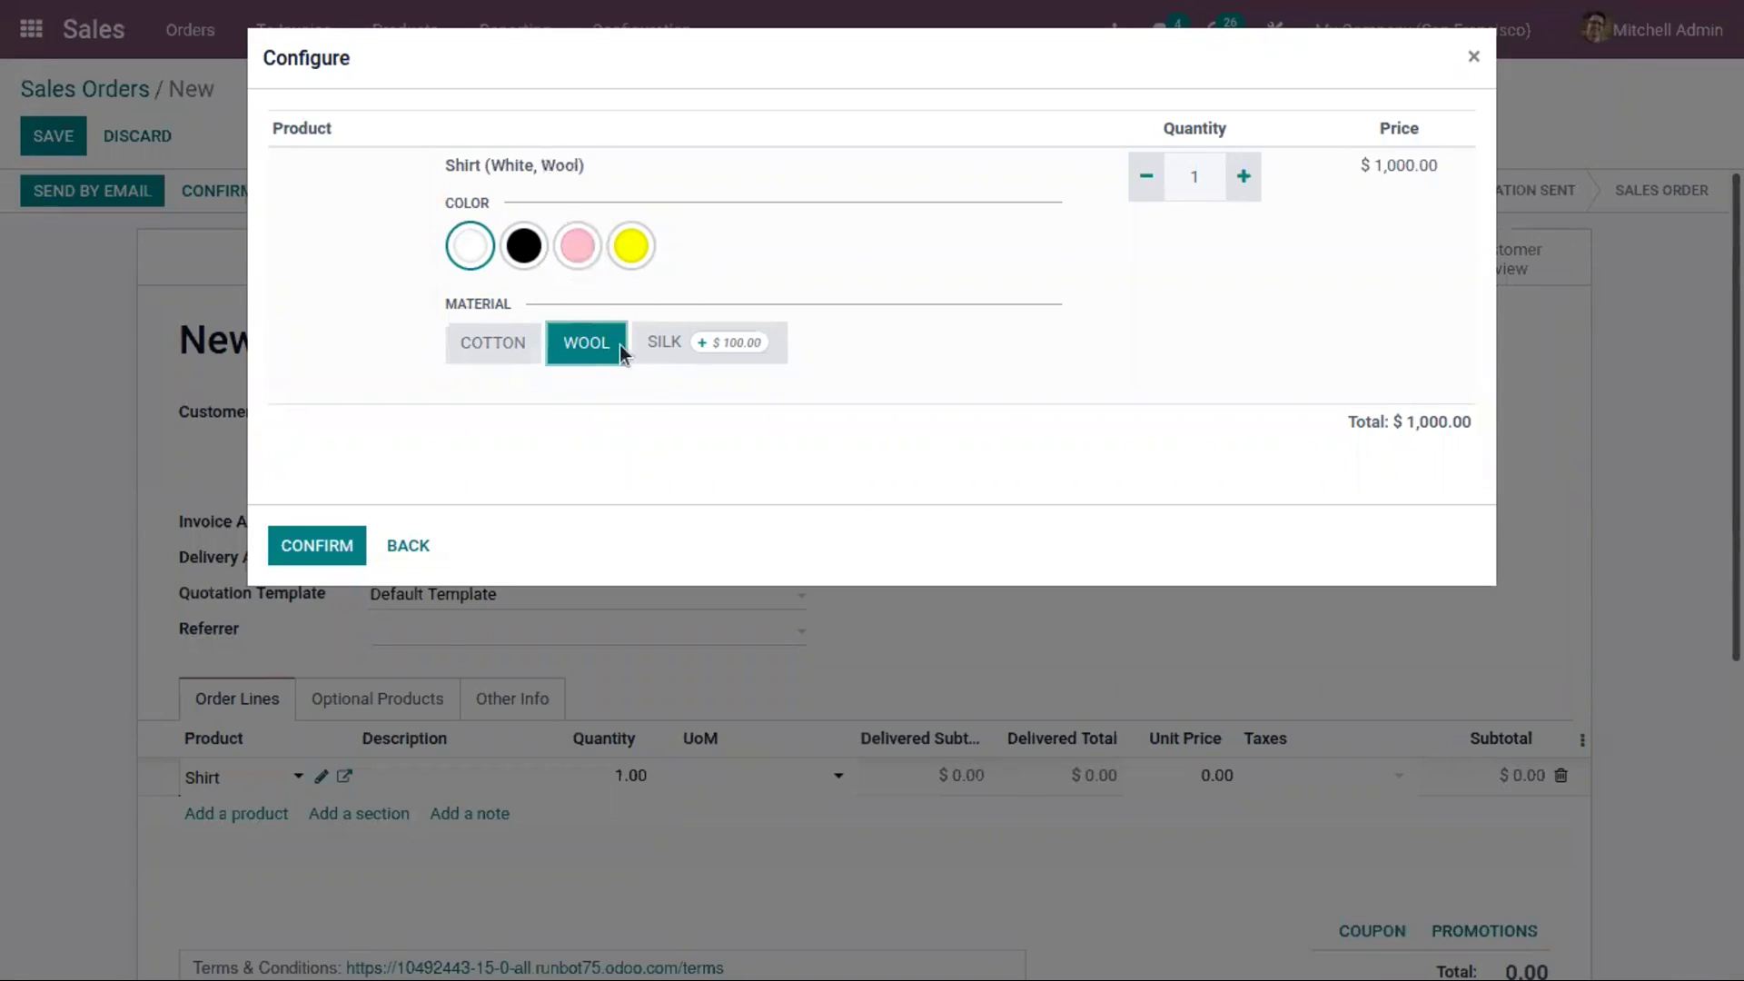
click(525, 249)
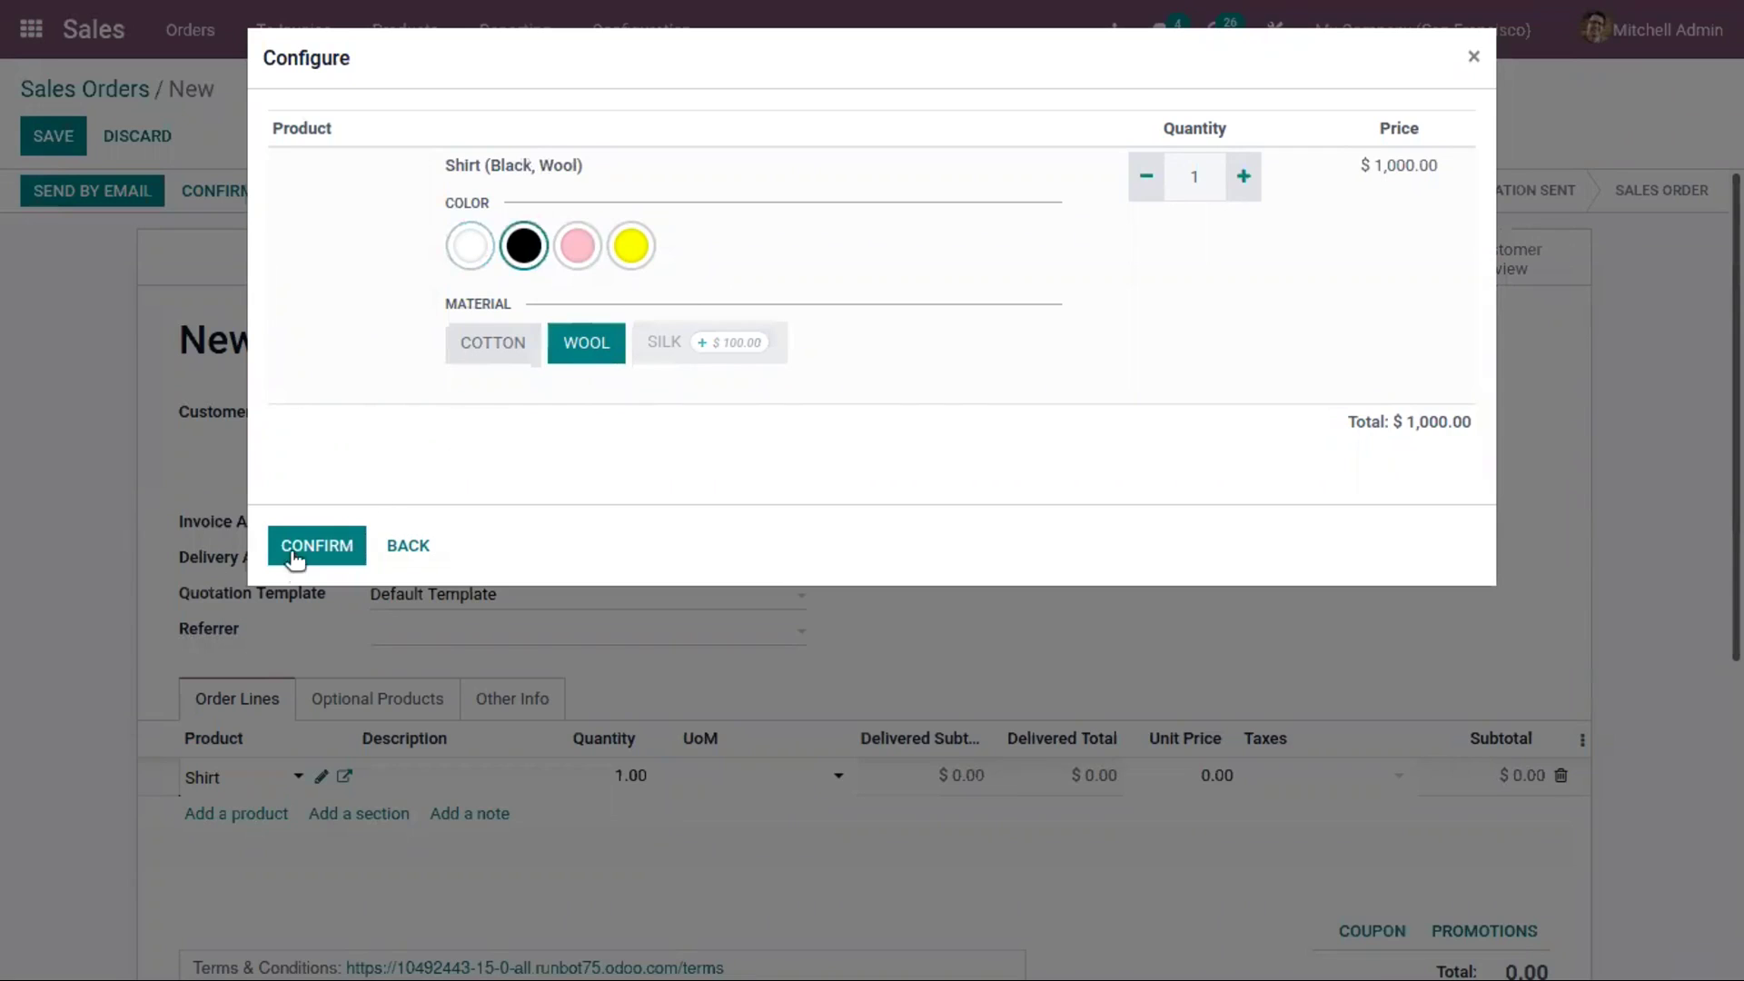
click(290, 552)
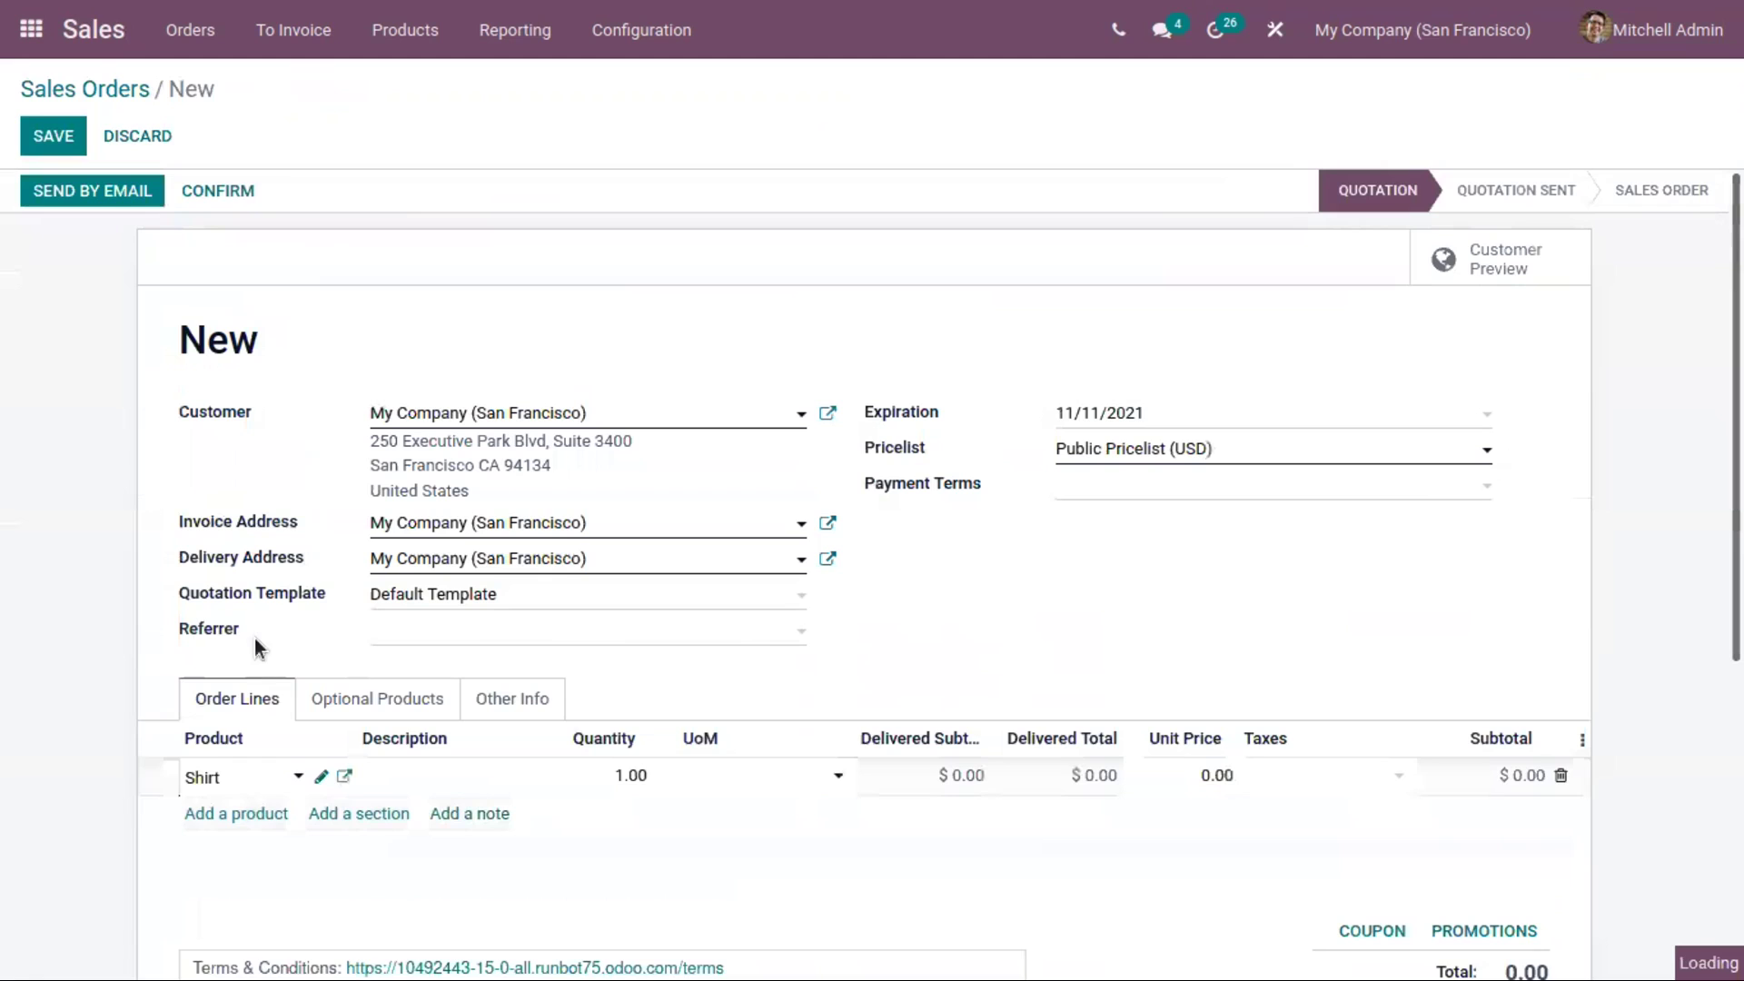
Add a second Shirt line to the order configured as Yellow and Wool, and save the quotation
click(244, 817)
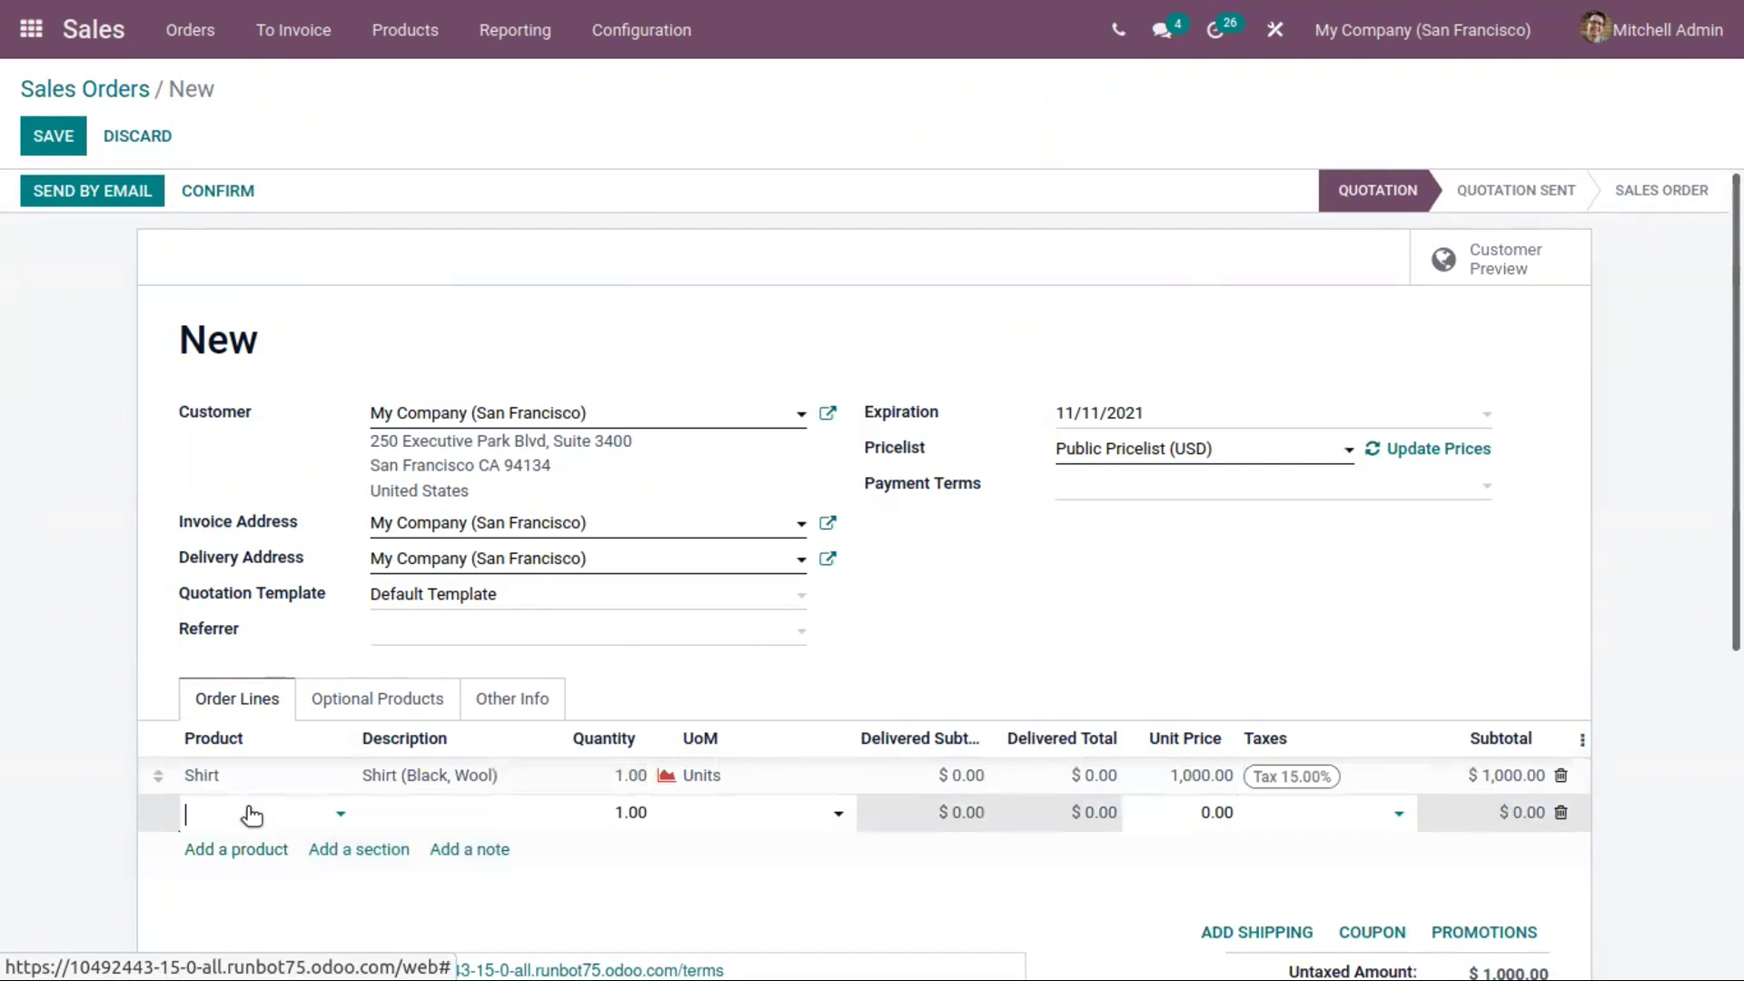
text(shi)
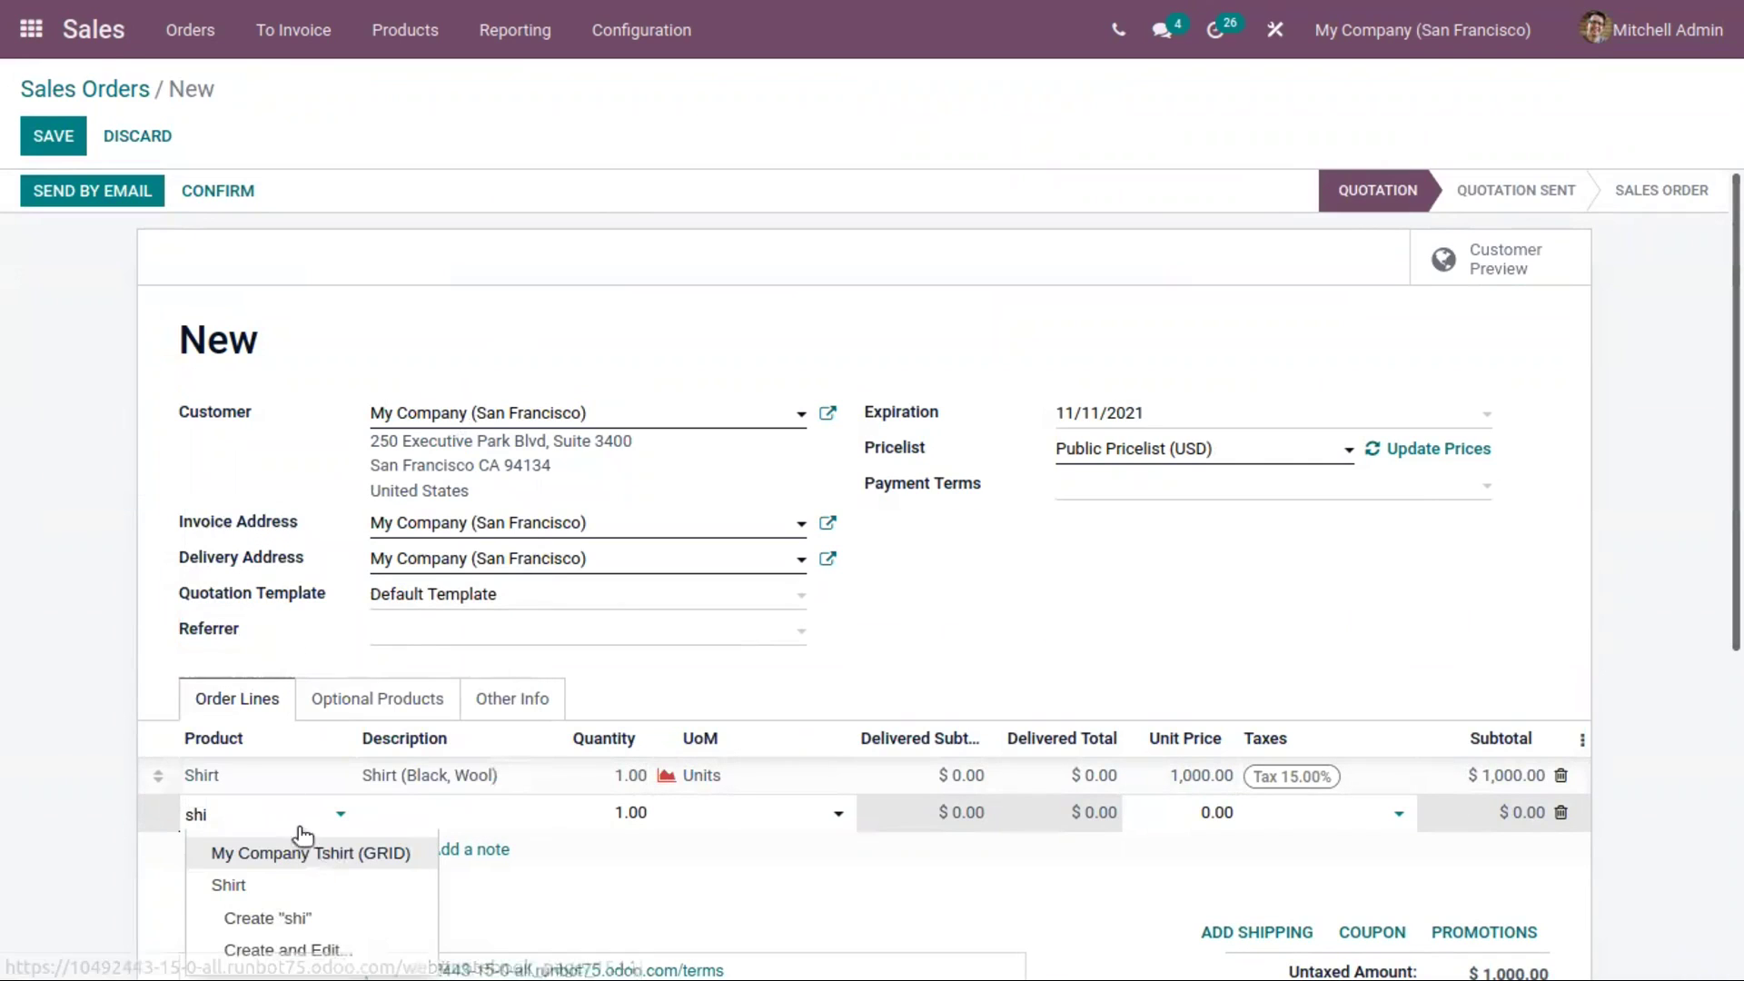
key(Tab)
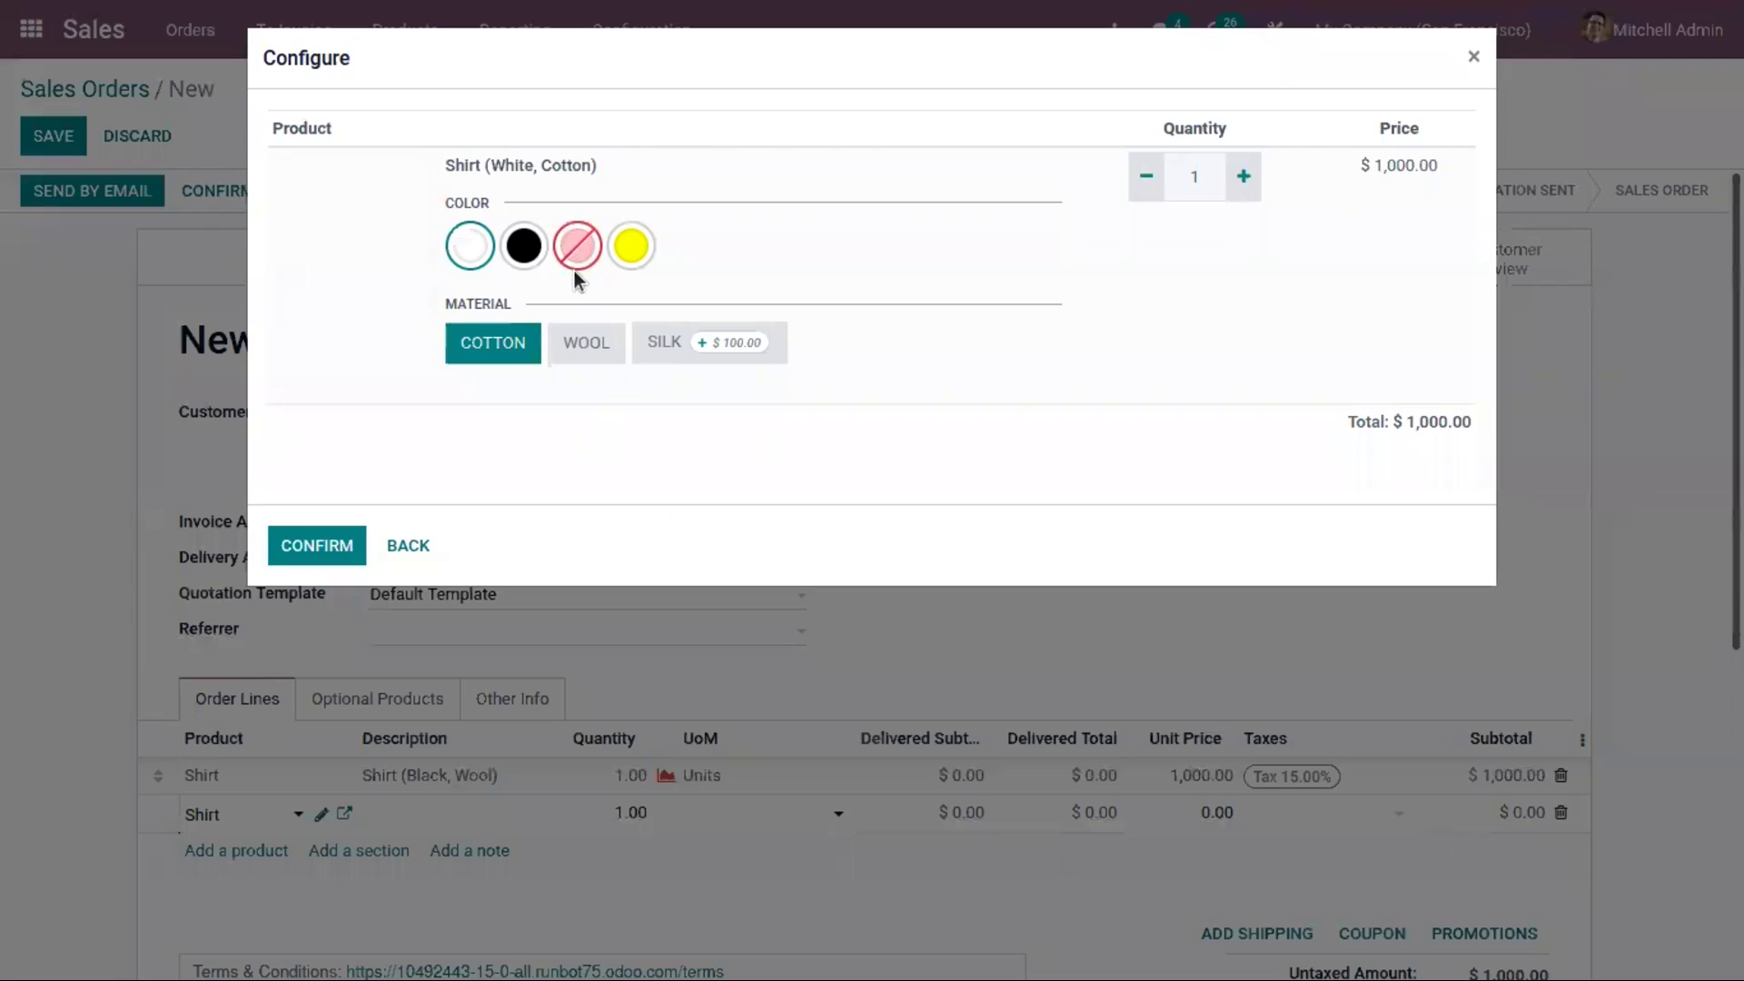
click(586, 343)
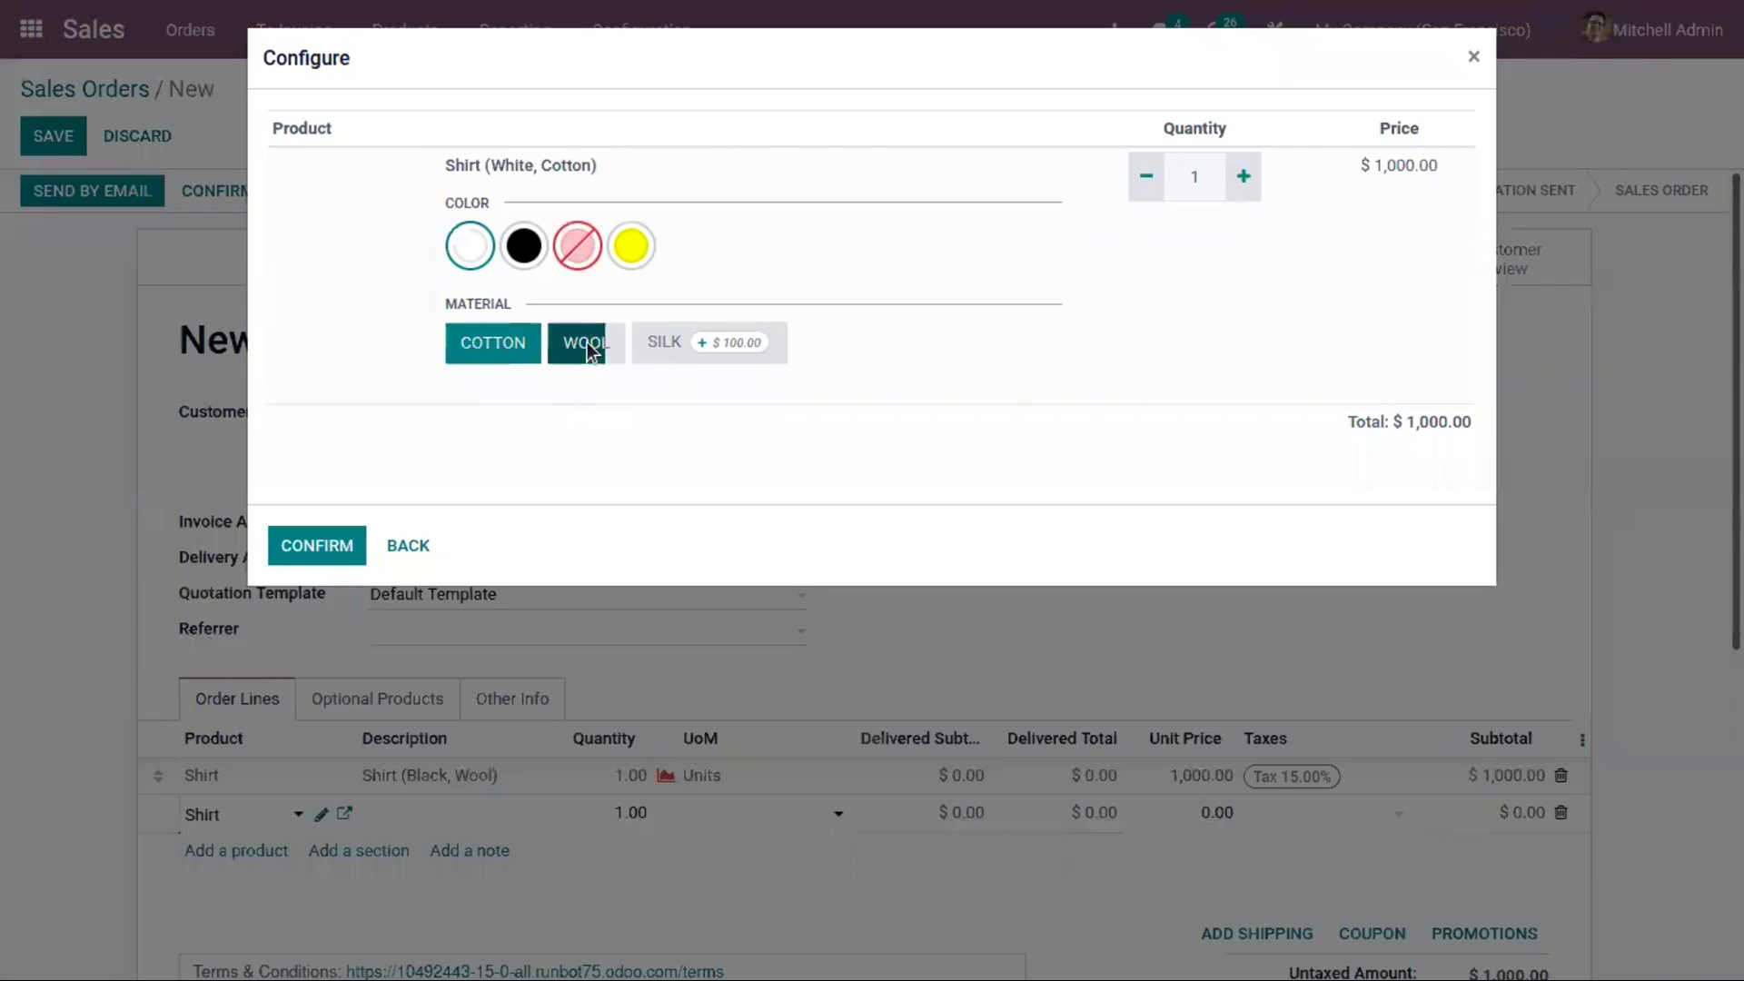
click(627, 259)
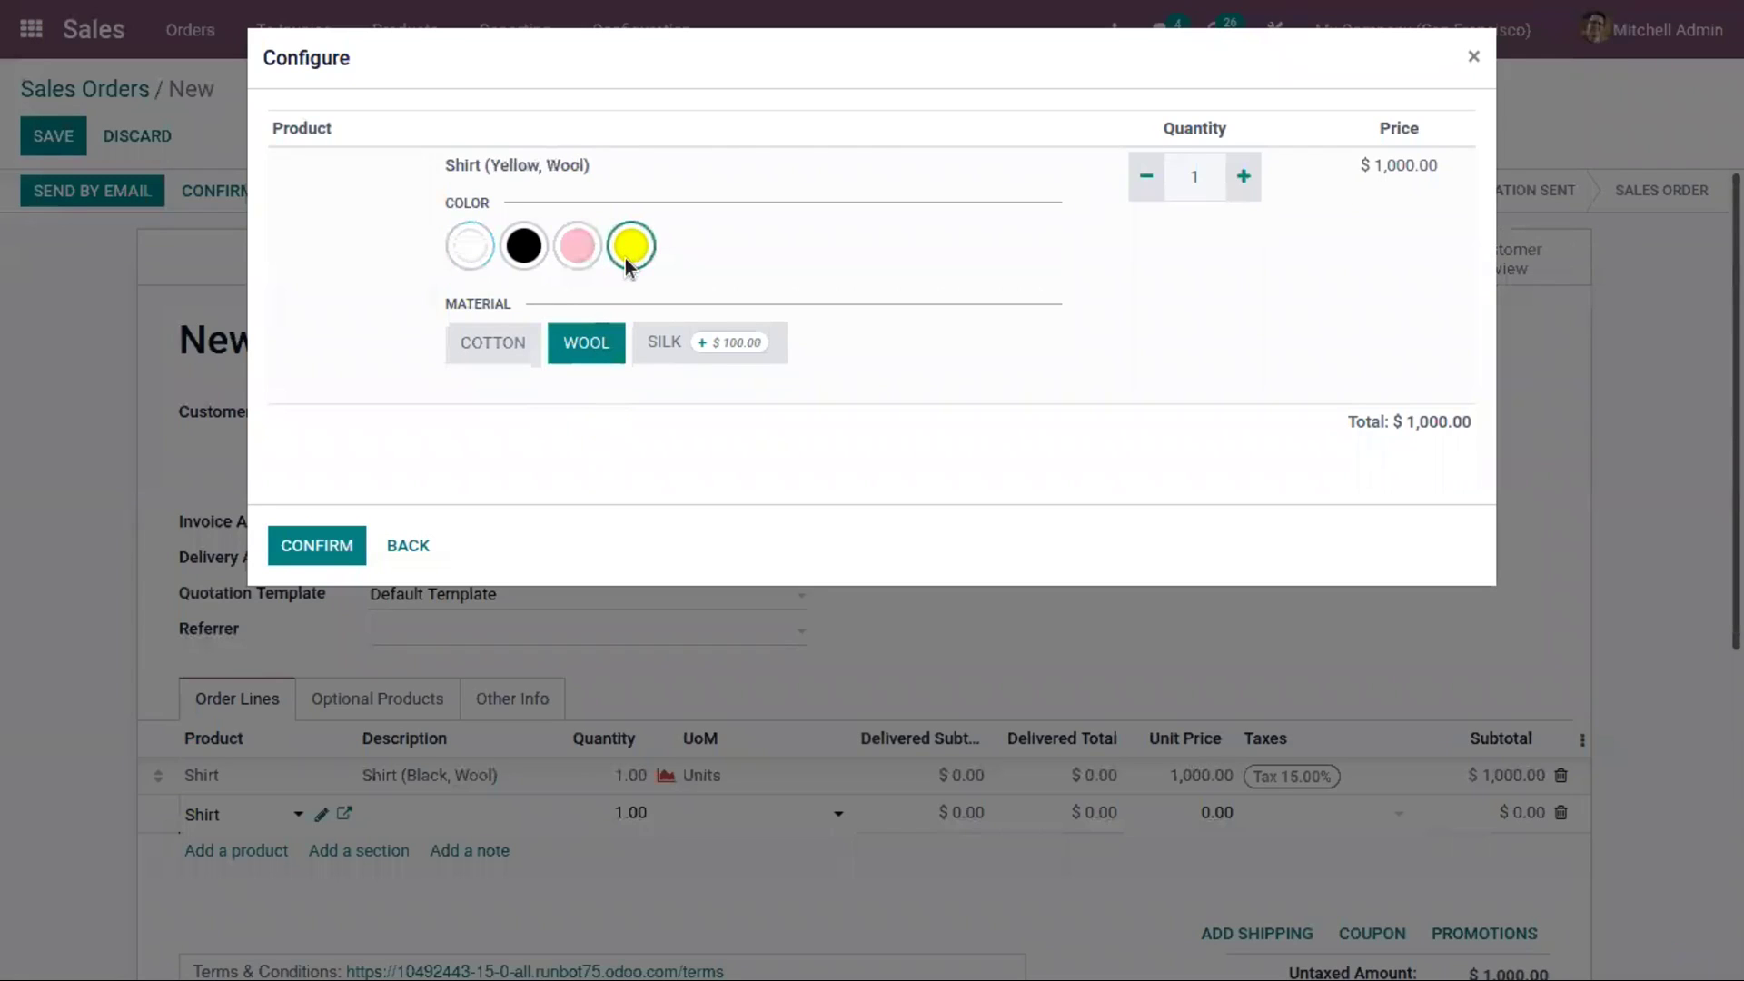
click(345, 547)
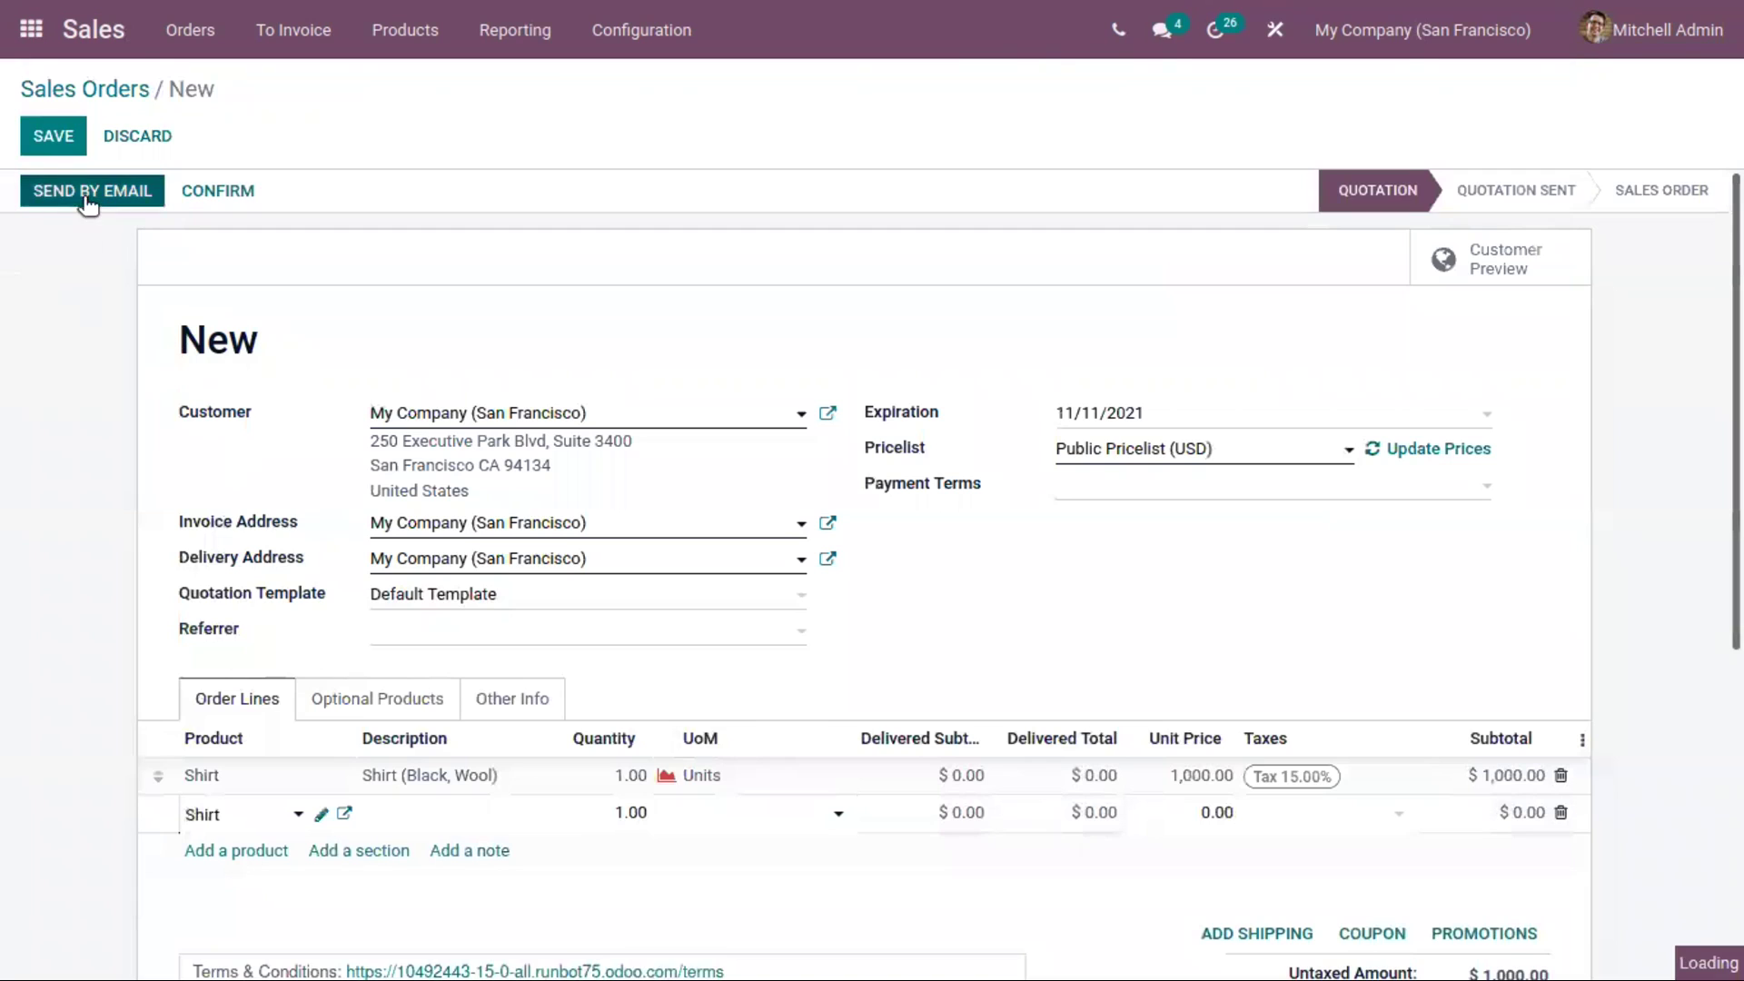
click(50, 145)
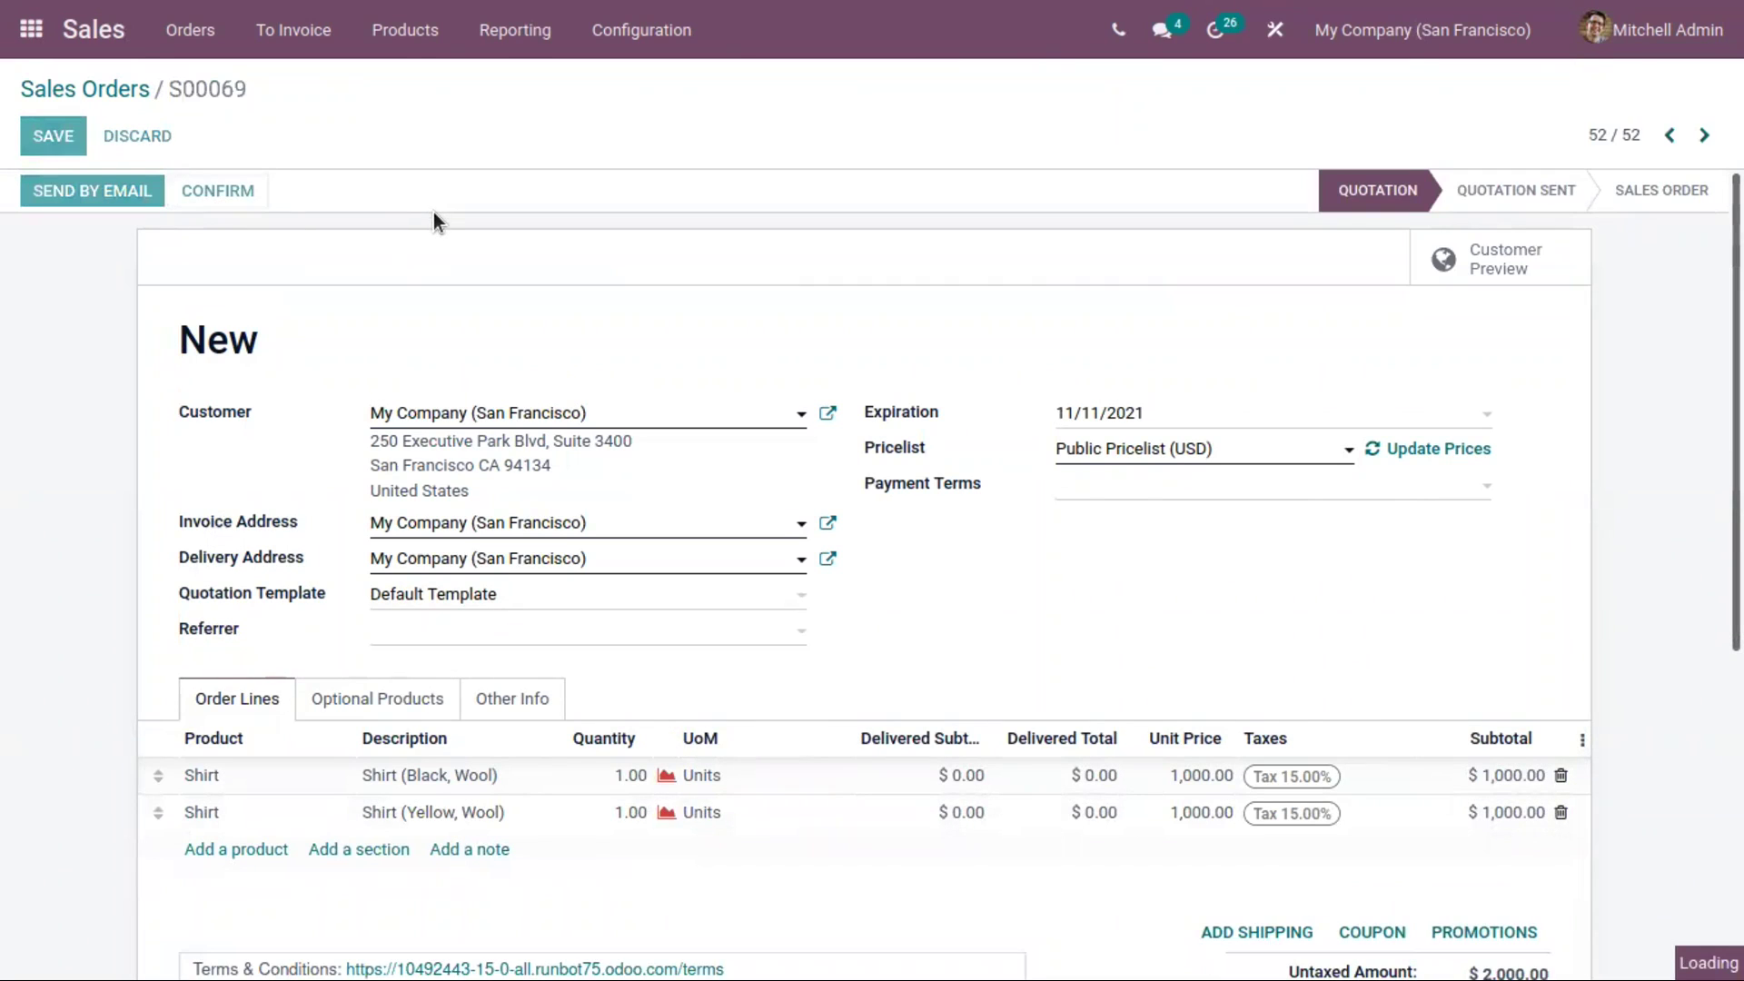
Search the products for "shirt", open Shirt and check which product variants exist
click(399, 33)
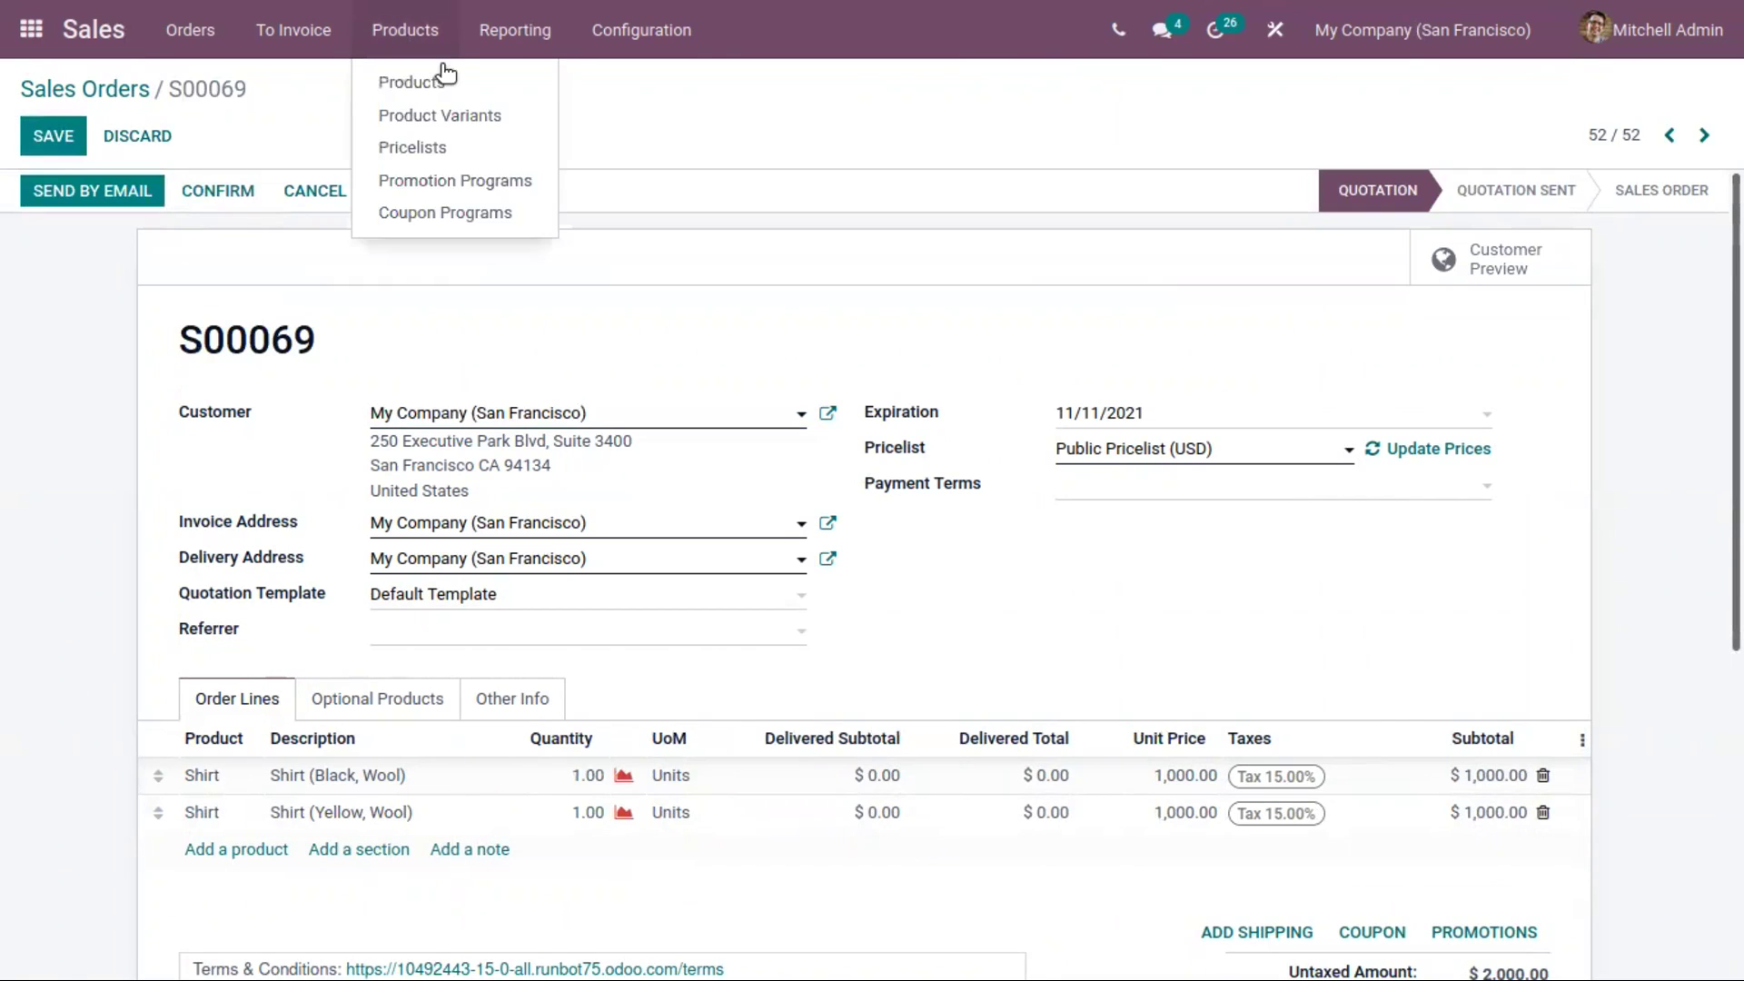
click(446, 80)
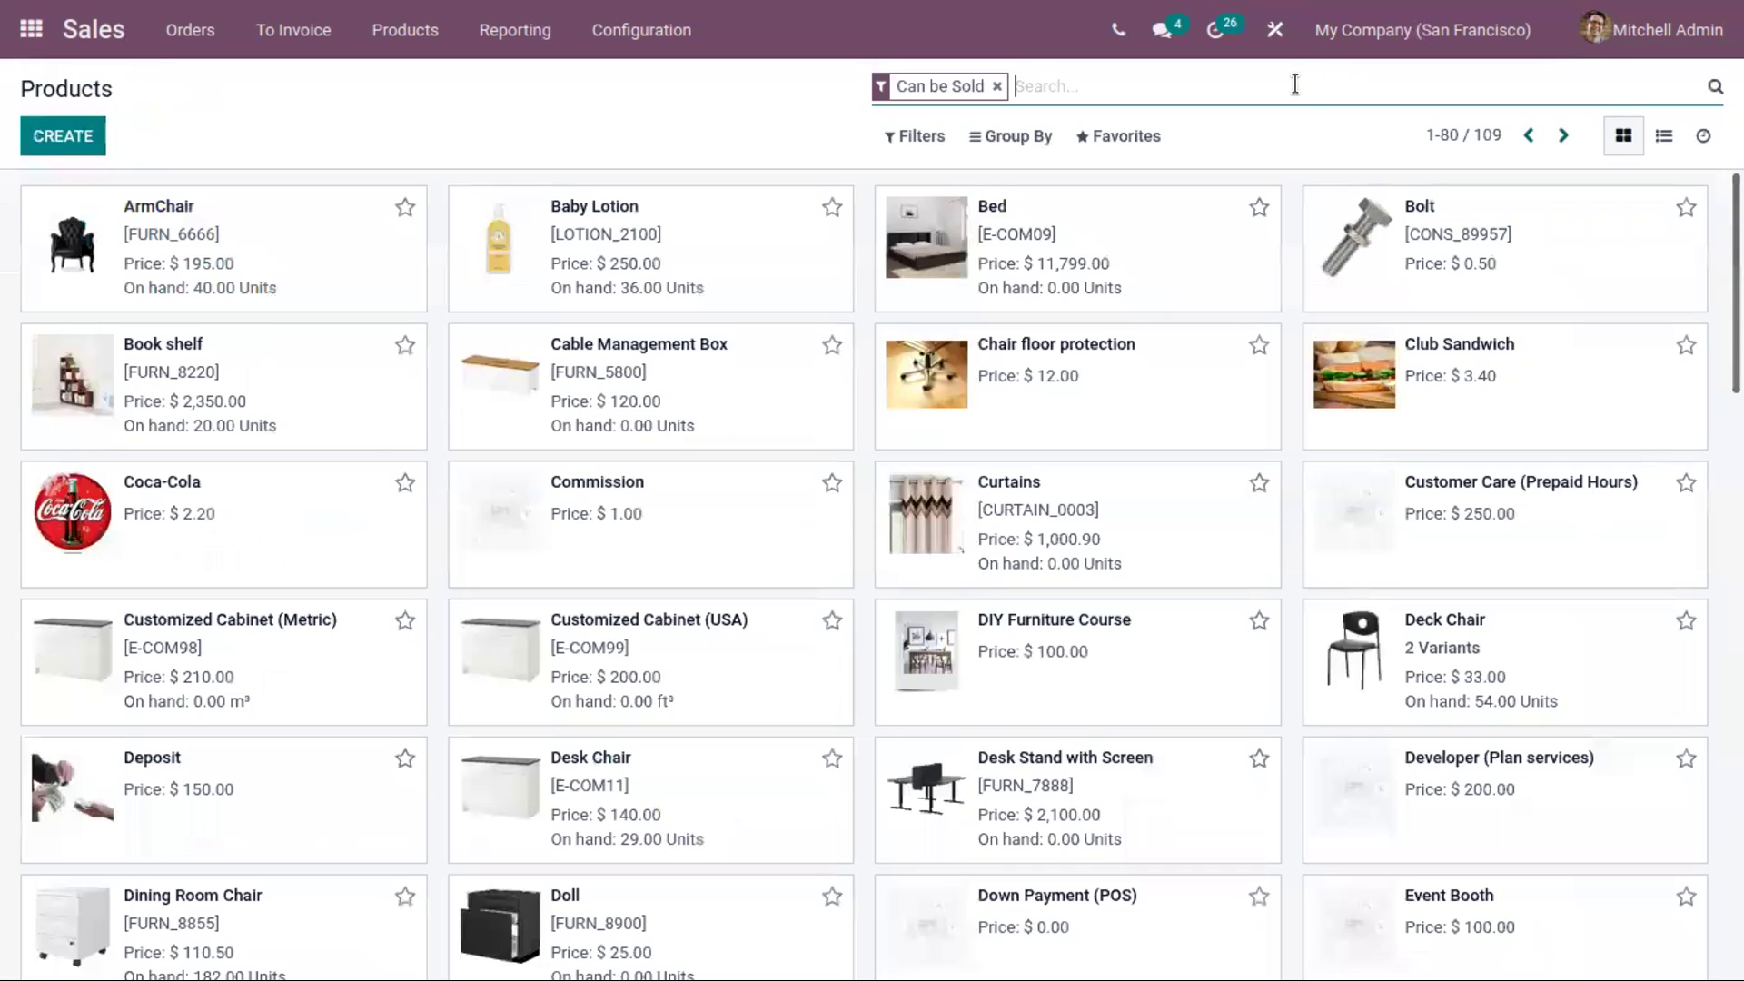
text(shirt)
key(Return)
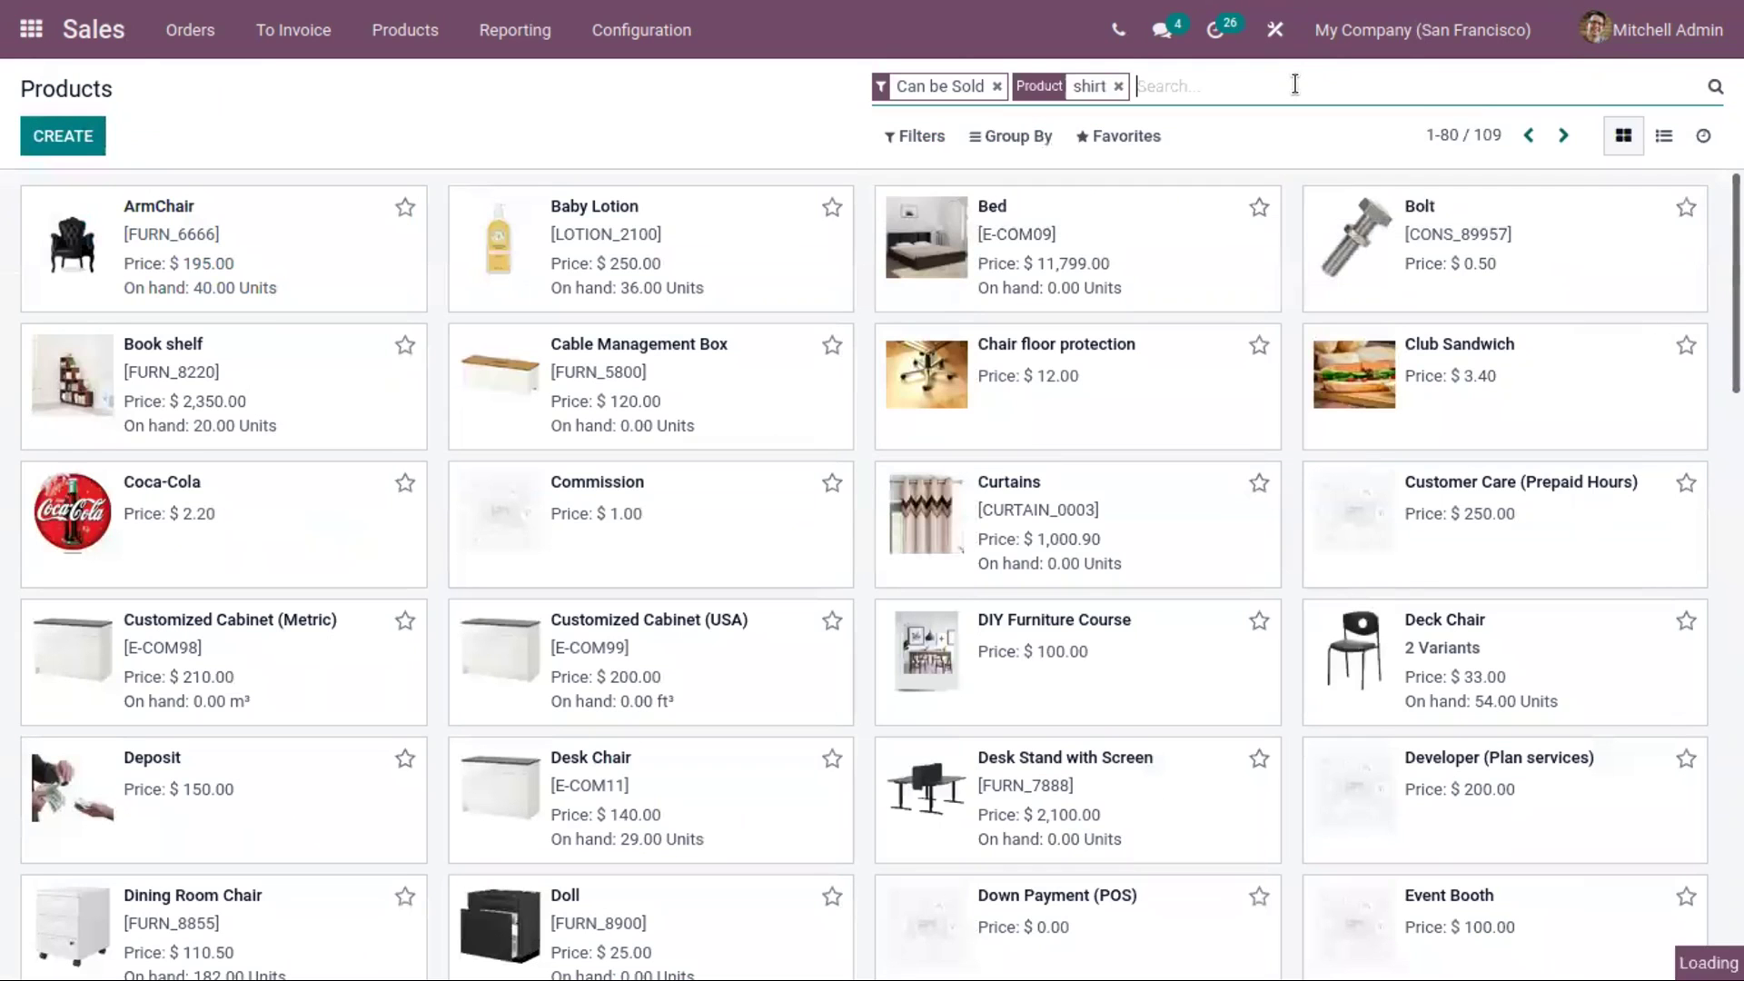
click(843, 208)
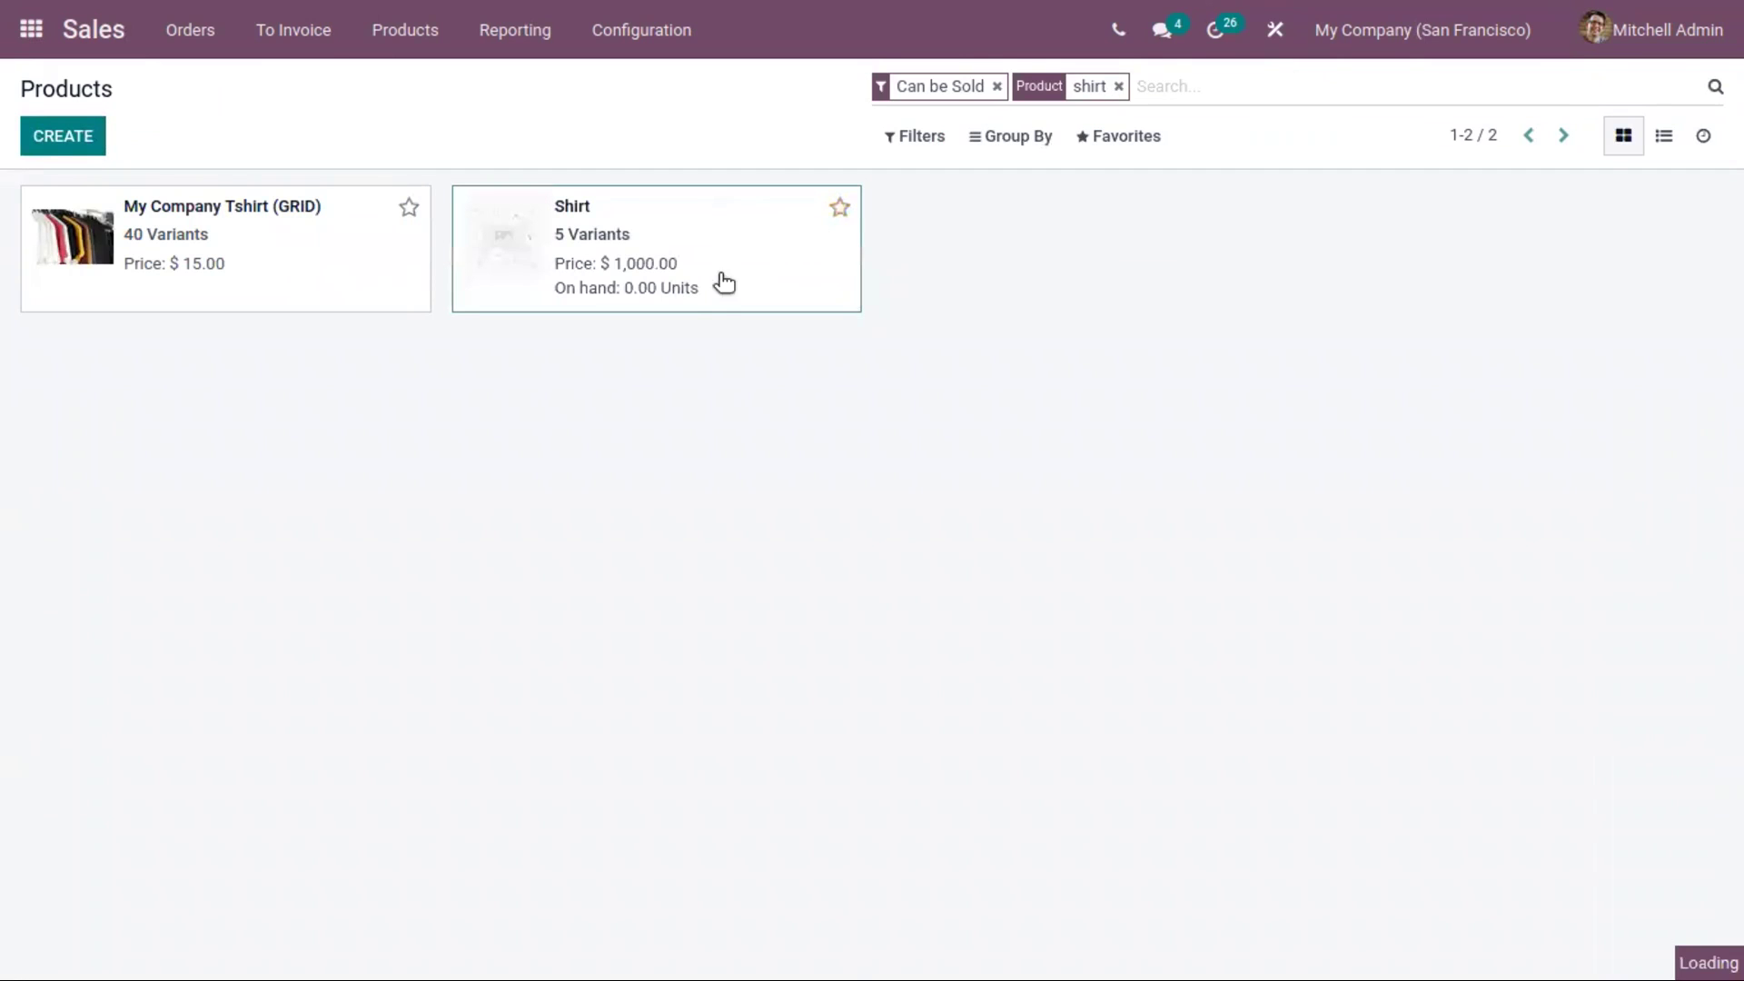
click(705, 257)
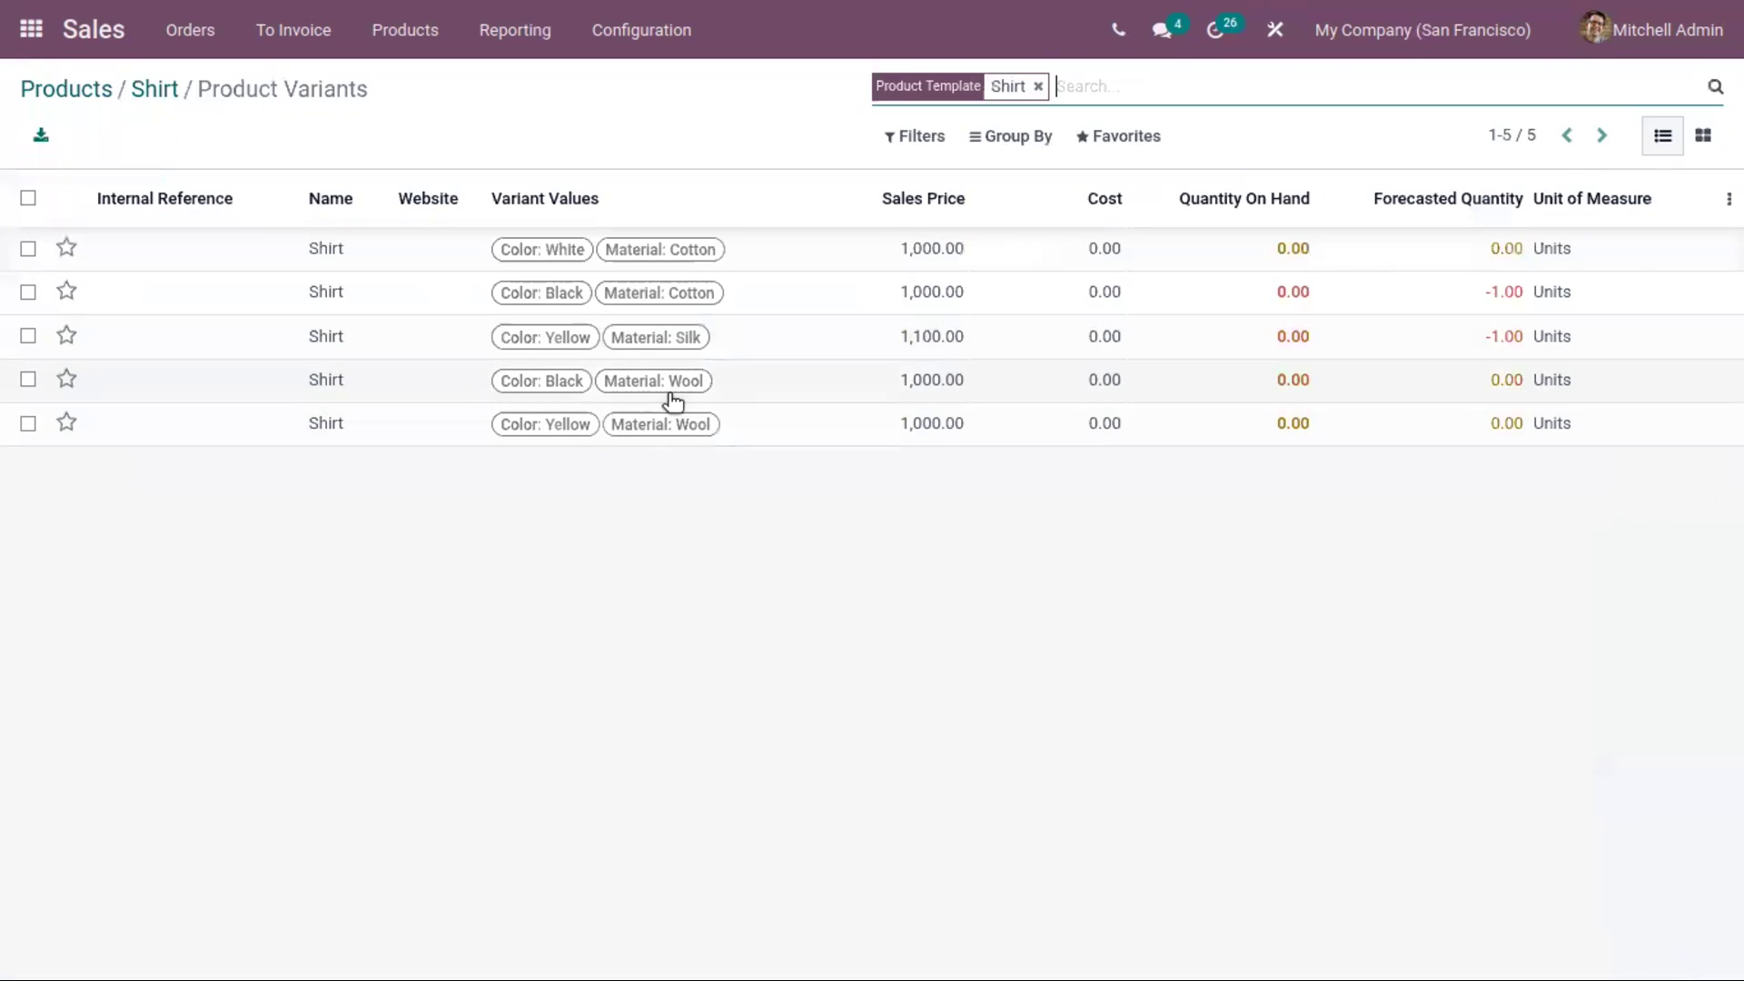
Change Shirt's Sales Variant Selection to Order Grid Entry and save the product
click(160, 93)
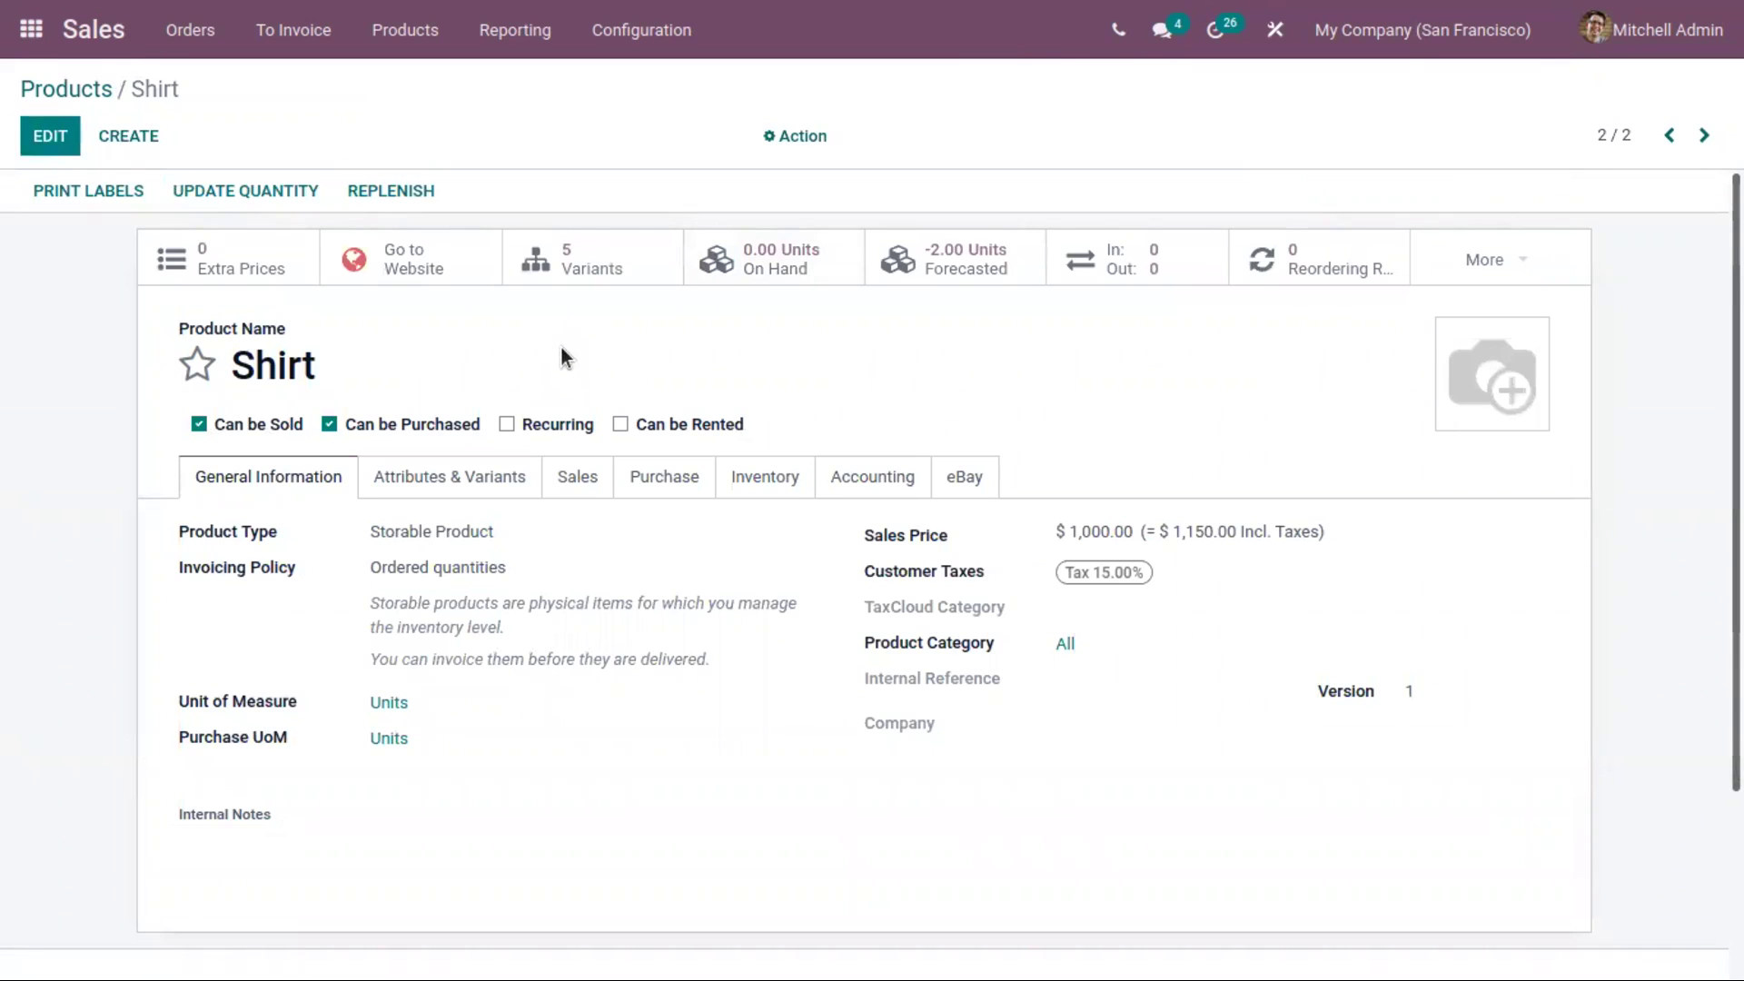
click(445, 478)
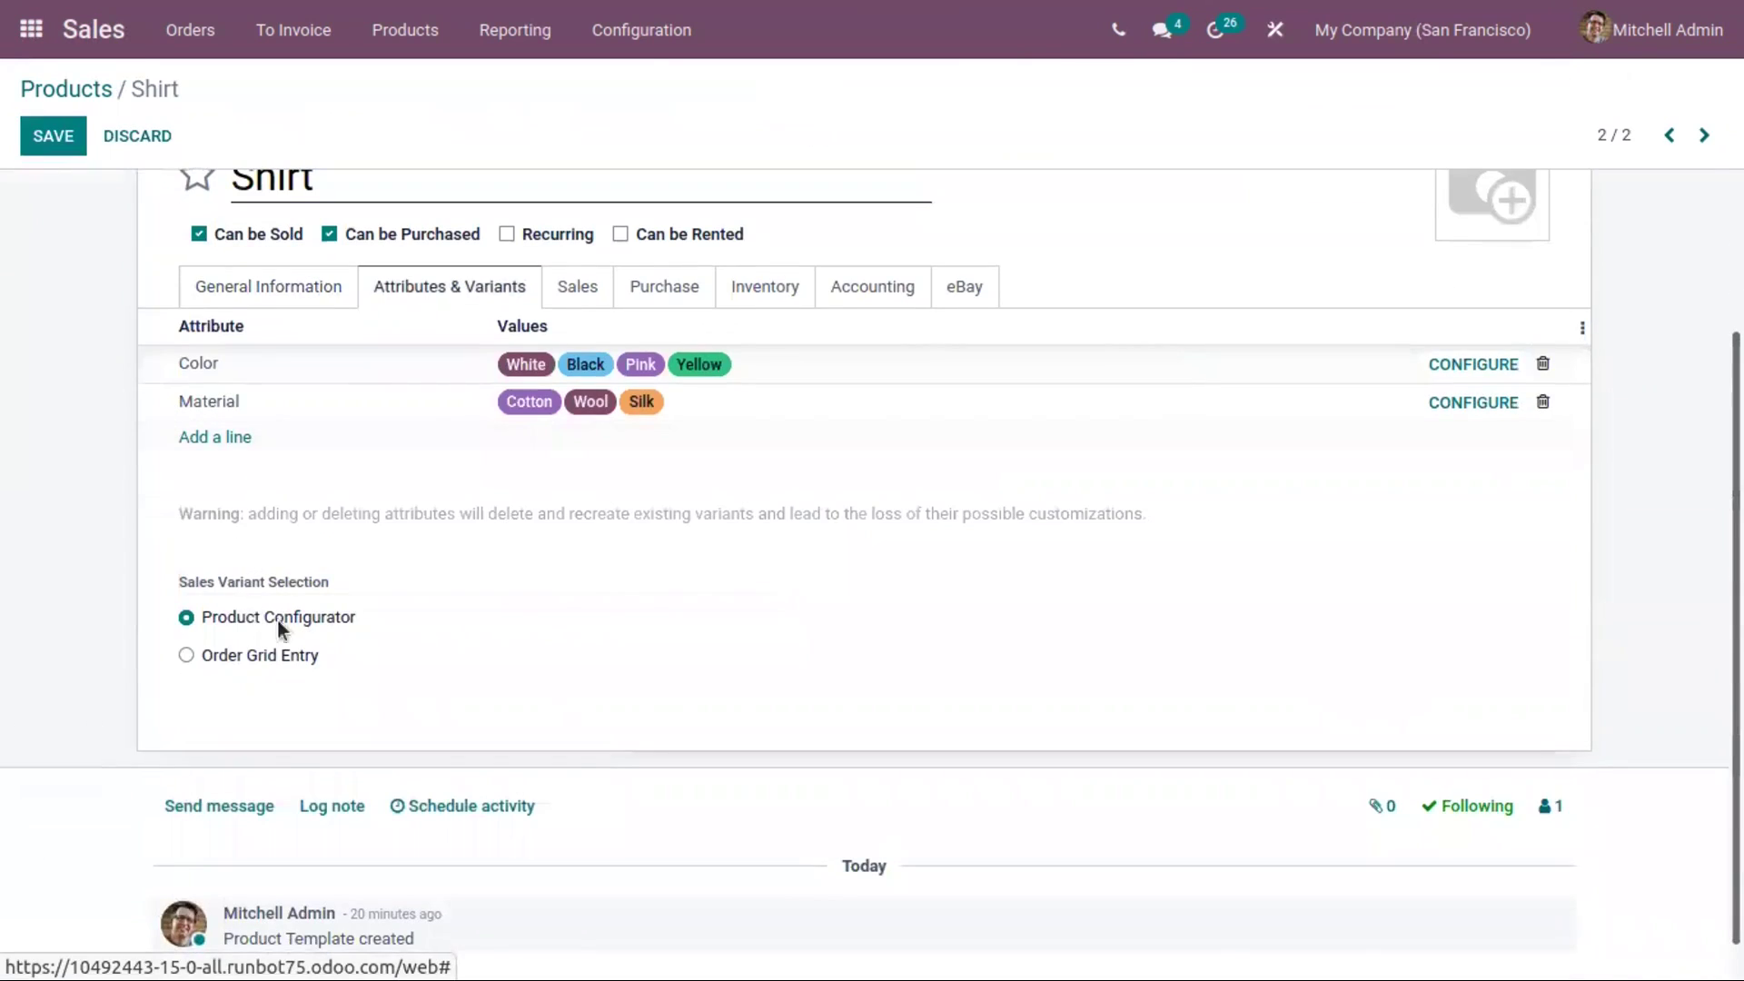
click(275, 651)
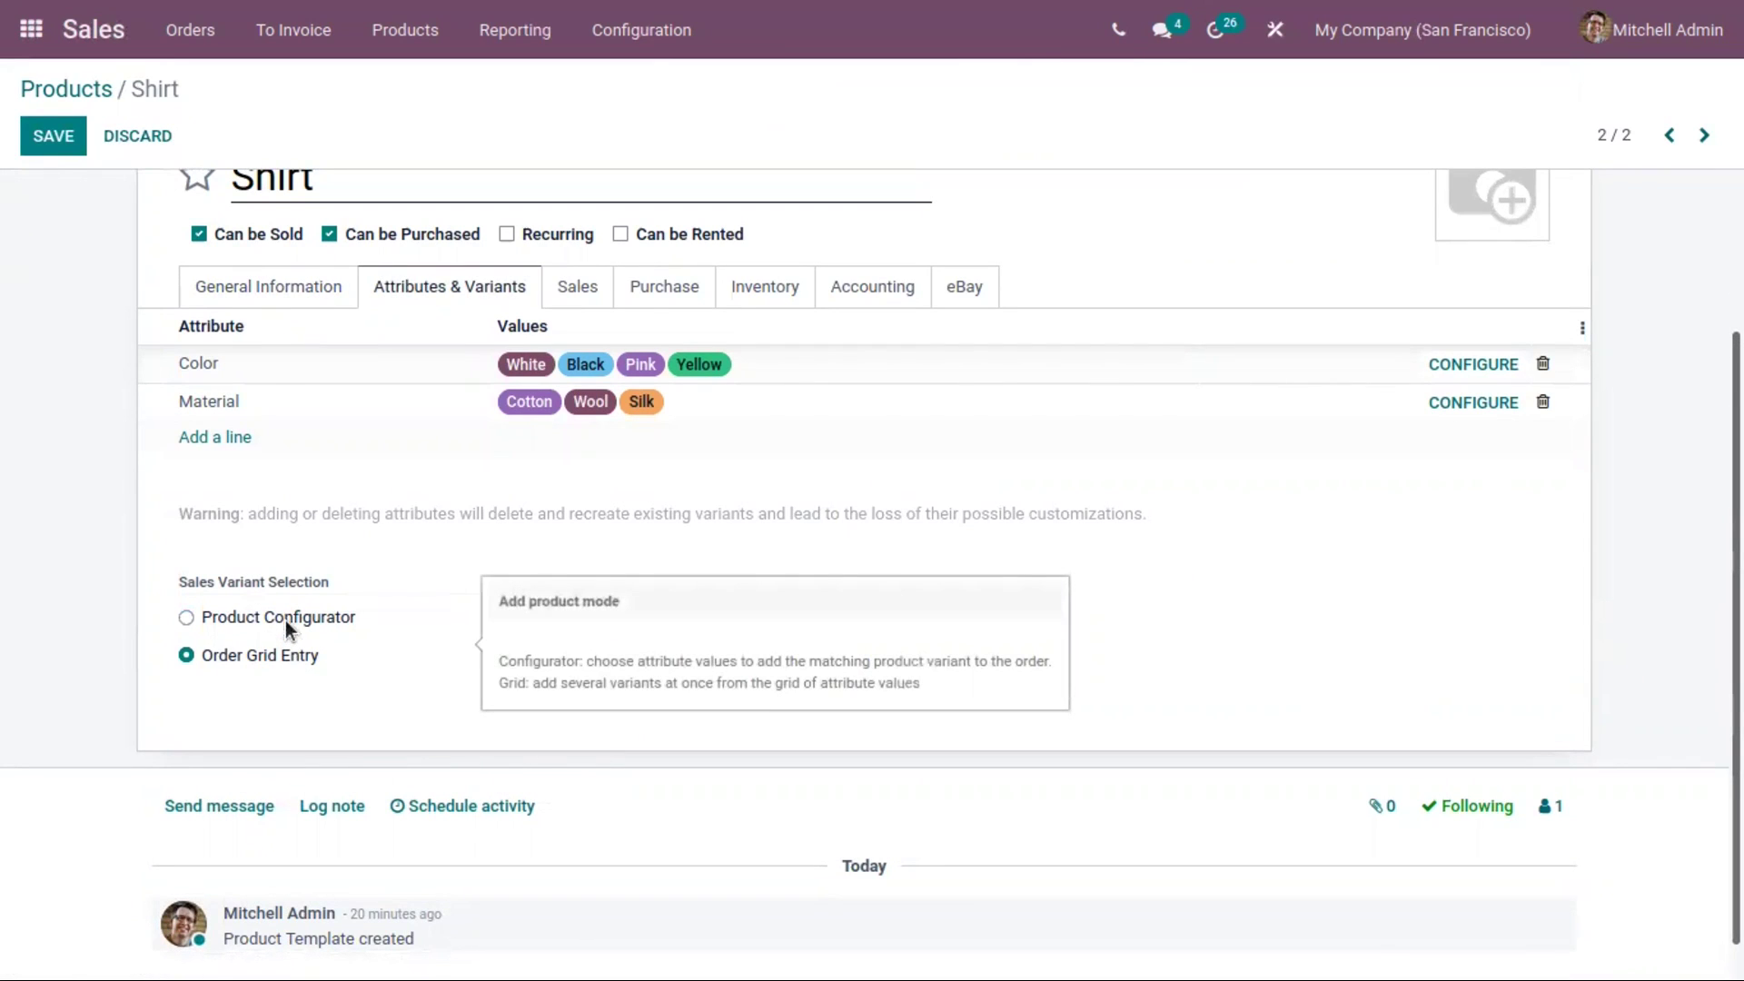
click(56, 133)
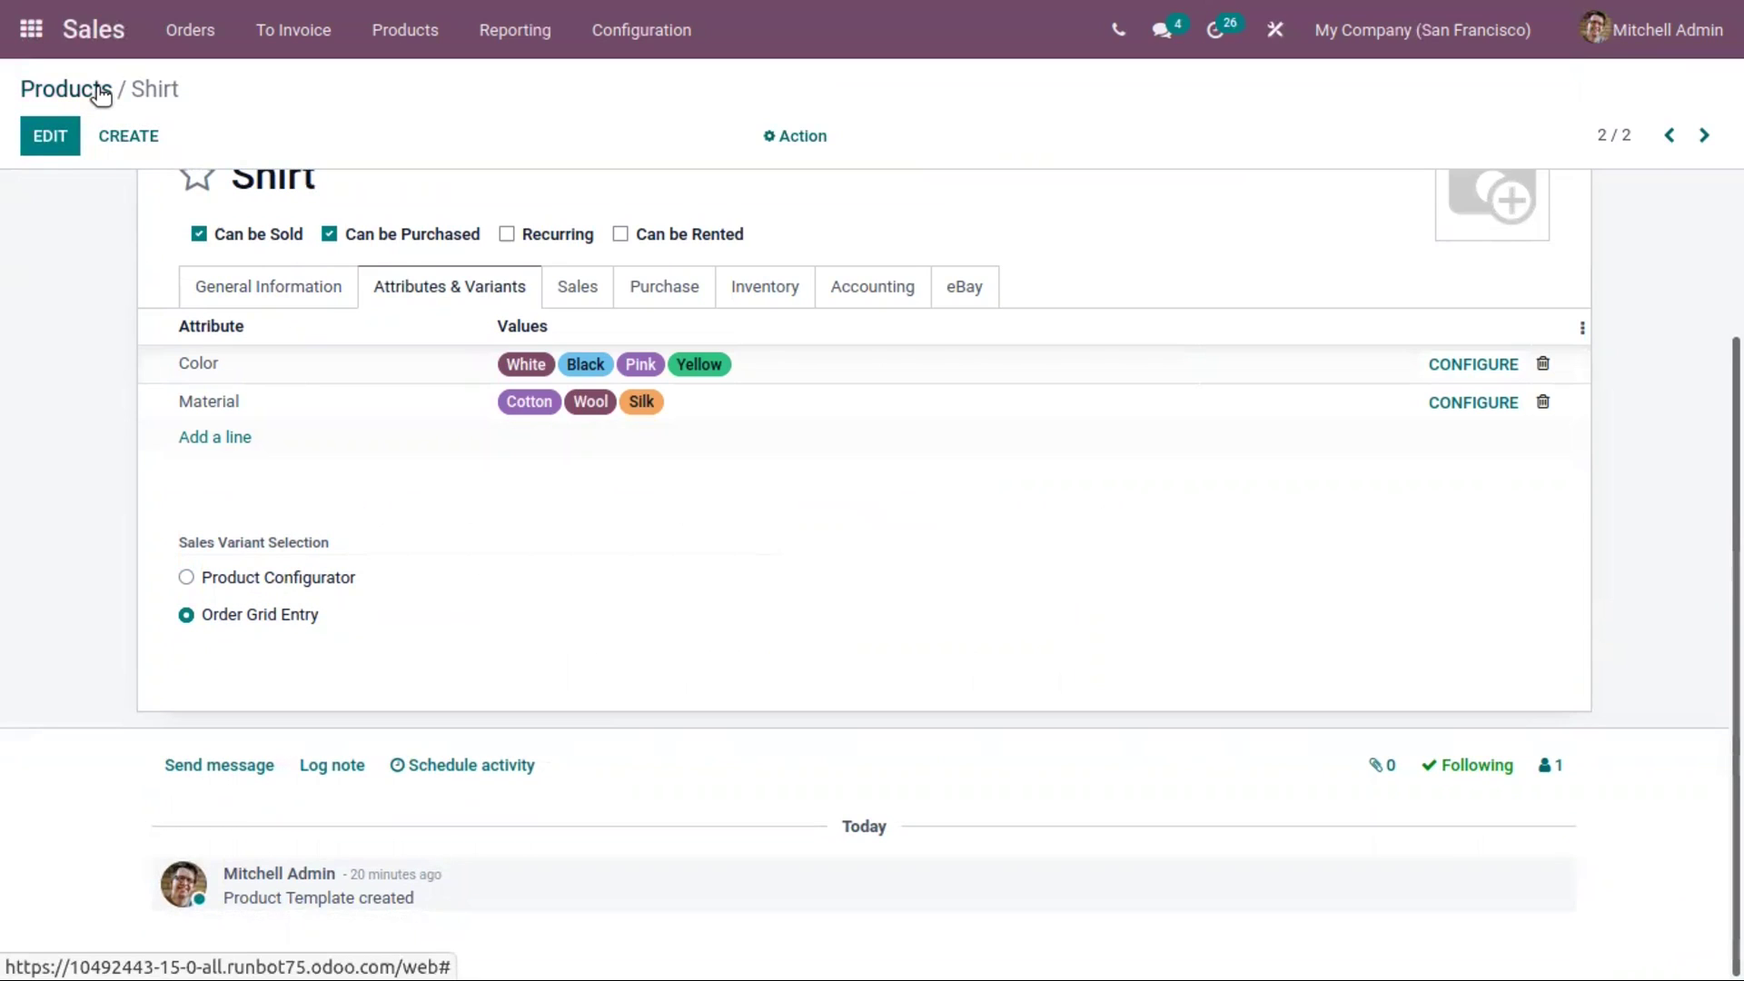
Create a new sales order and select an existing contact as the customer
click(189, 31)
click(195, 116)
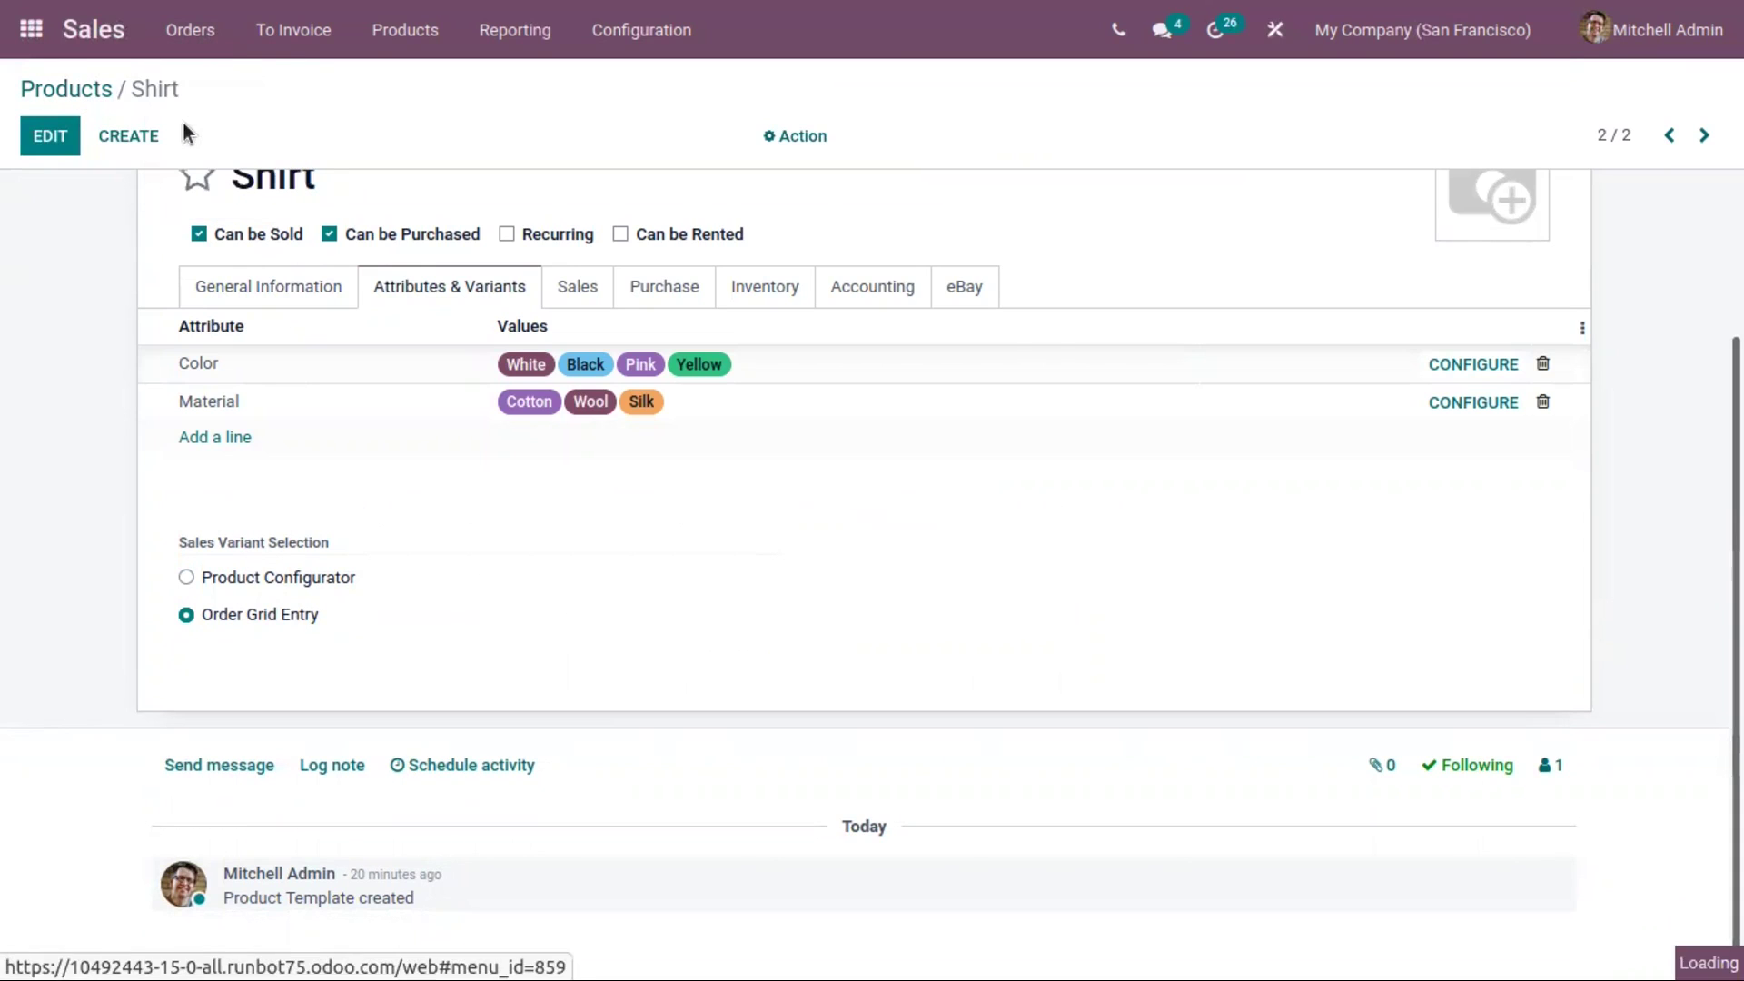
click(54, 134)
click(378, 415)
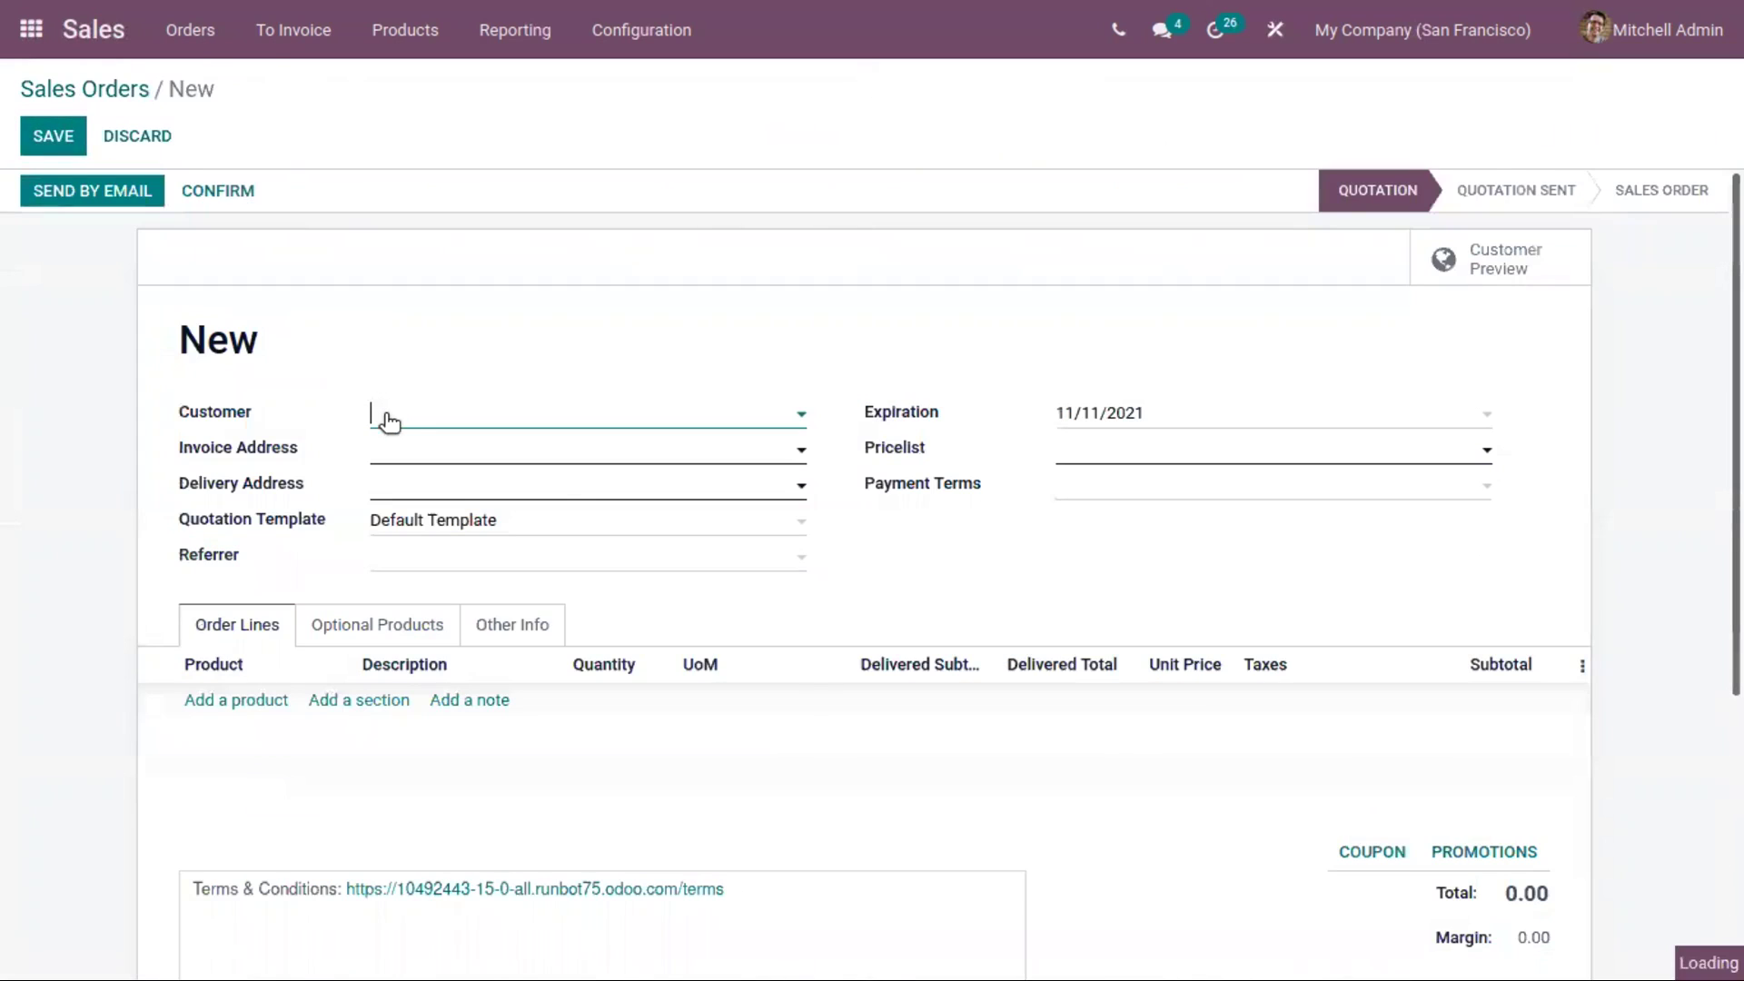
click(485, 584)
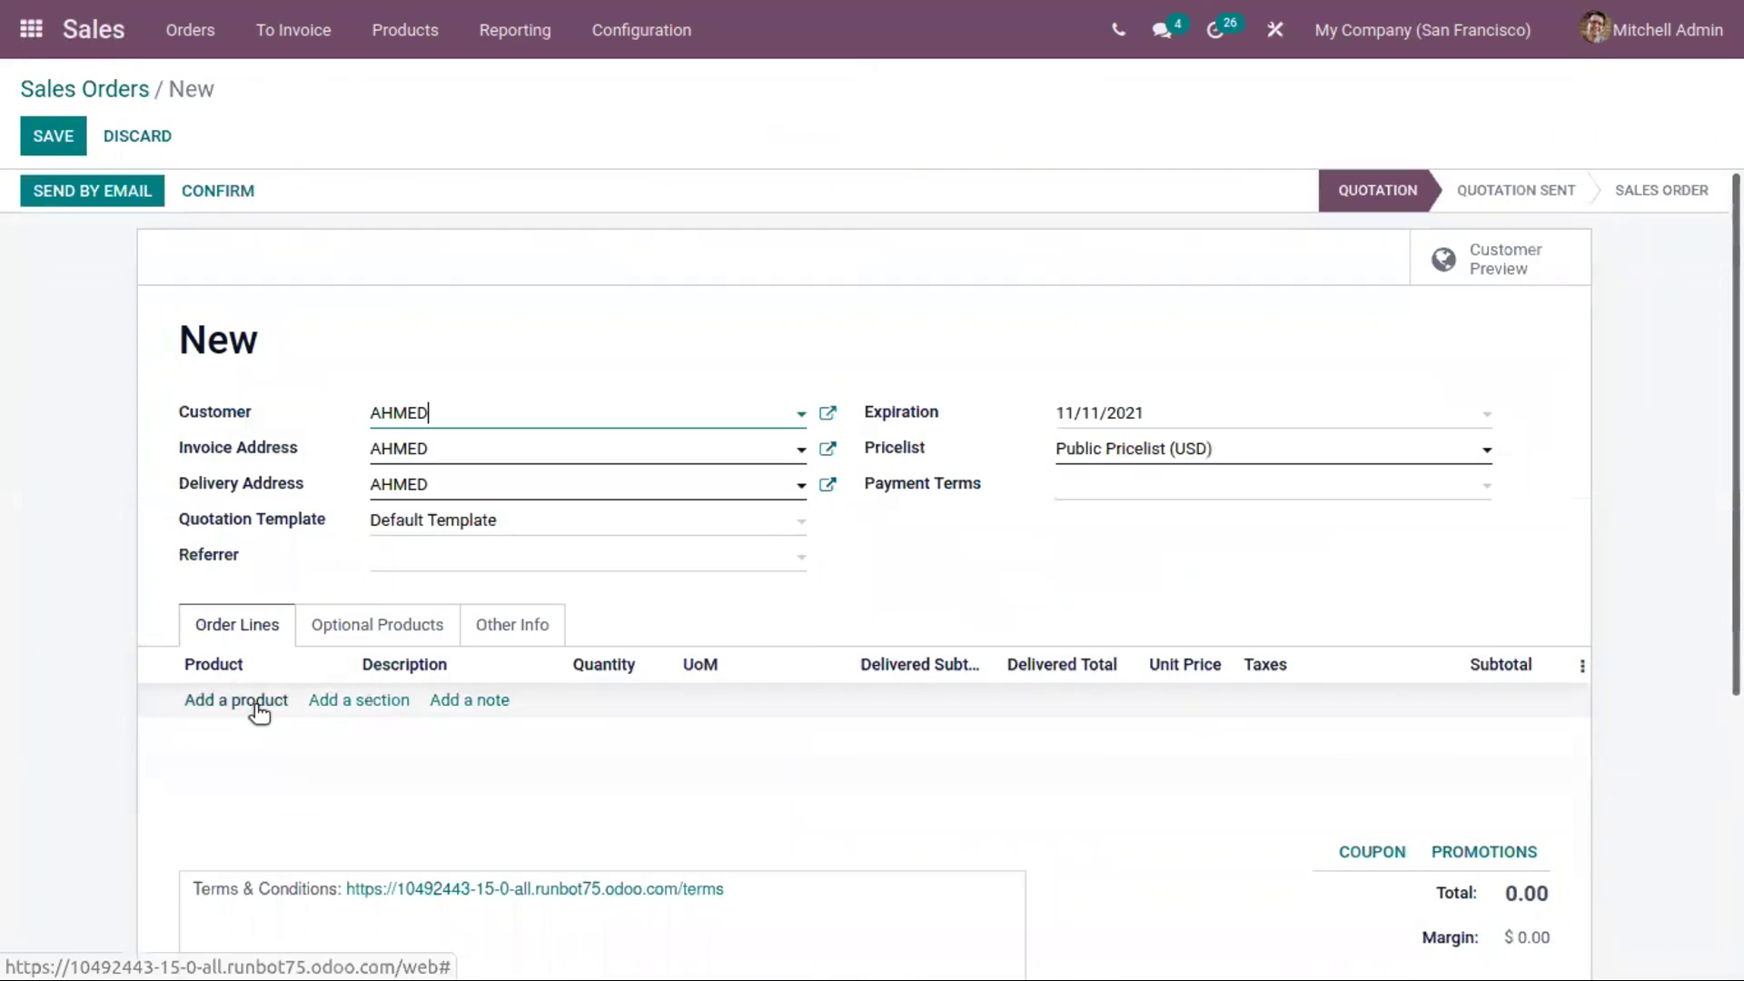
Add Shirt to the order through the variant grid, with 2 White Cotton and 1 White Silk
click(259, 701)
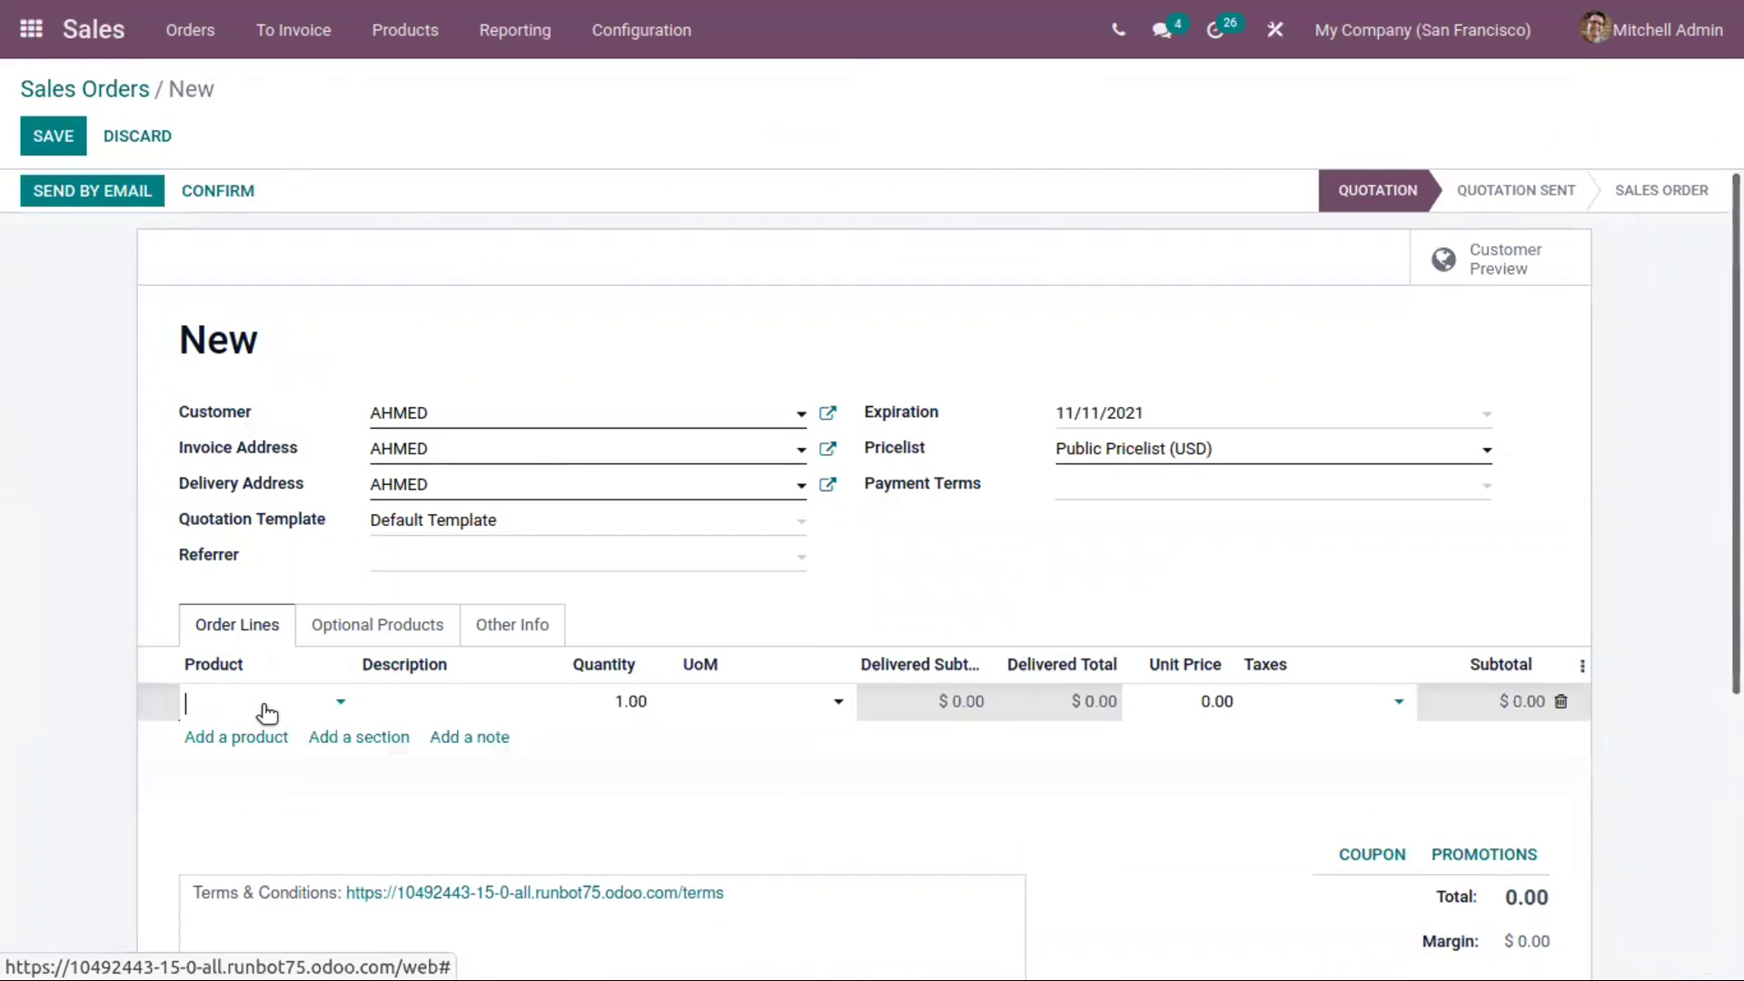
text(shir)
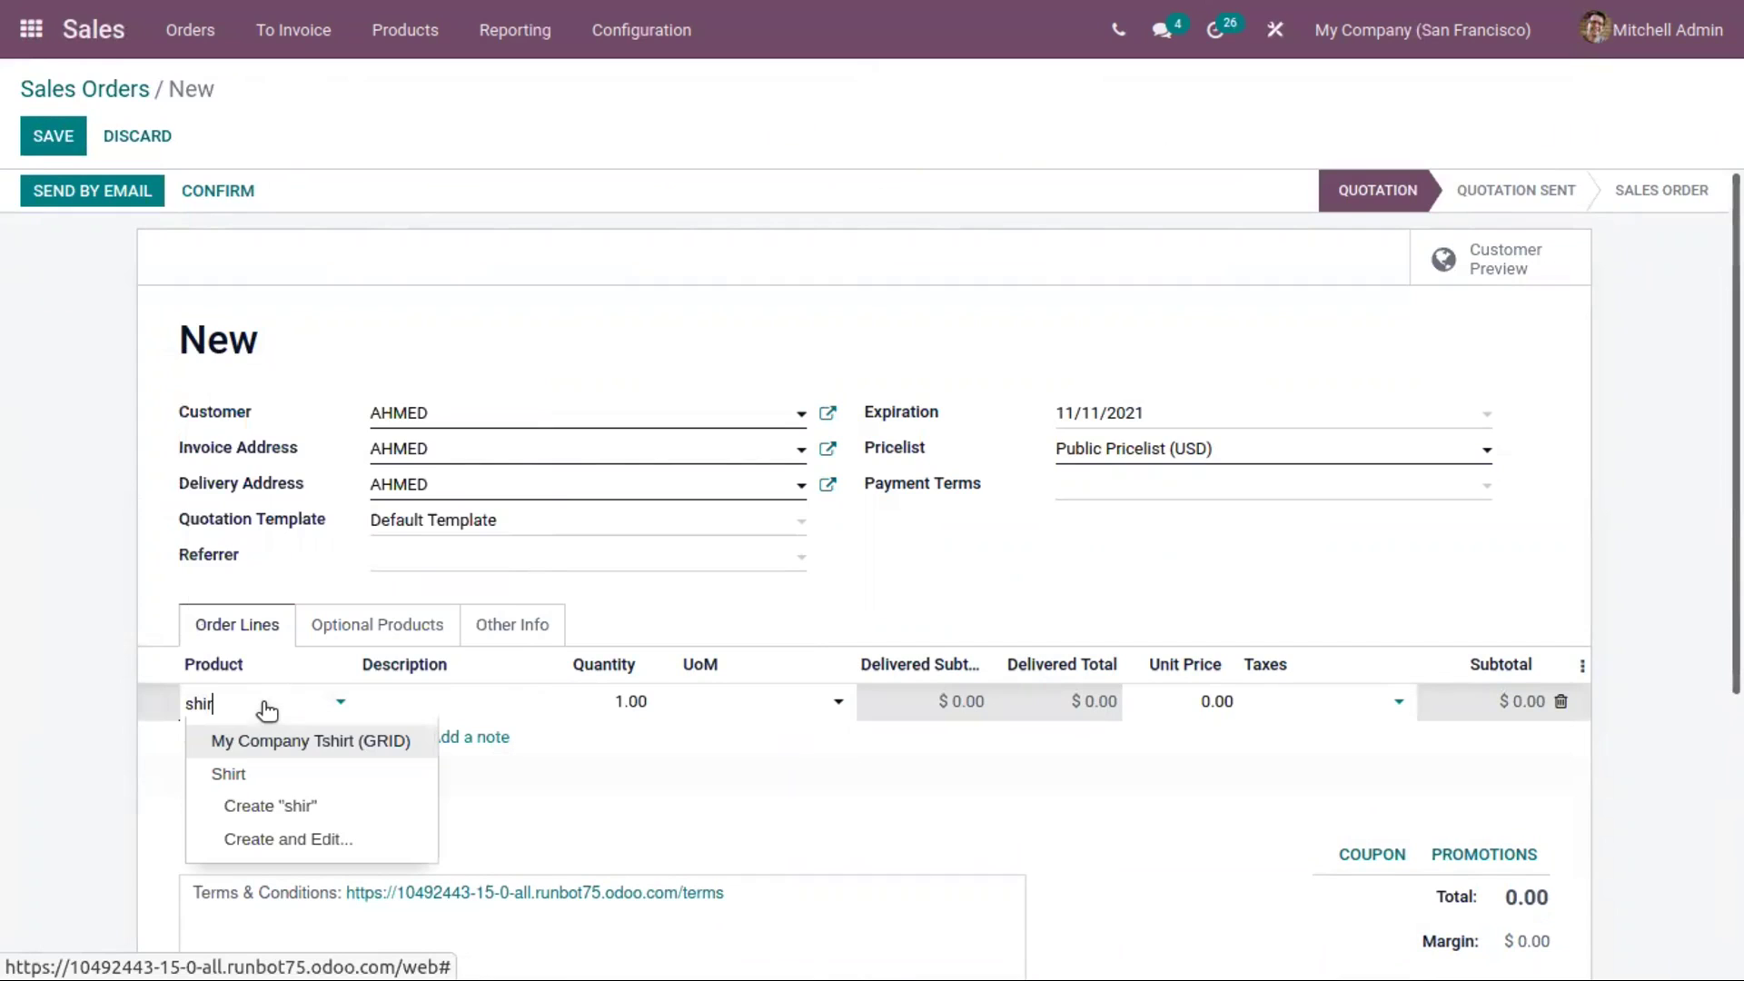
click(284, 773)
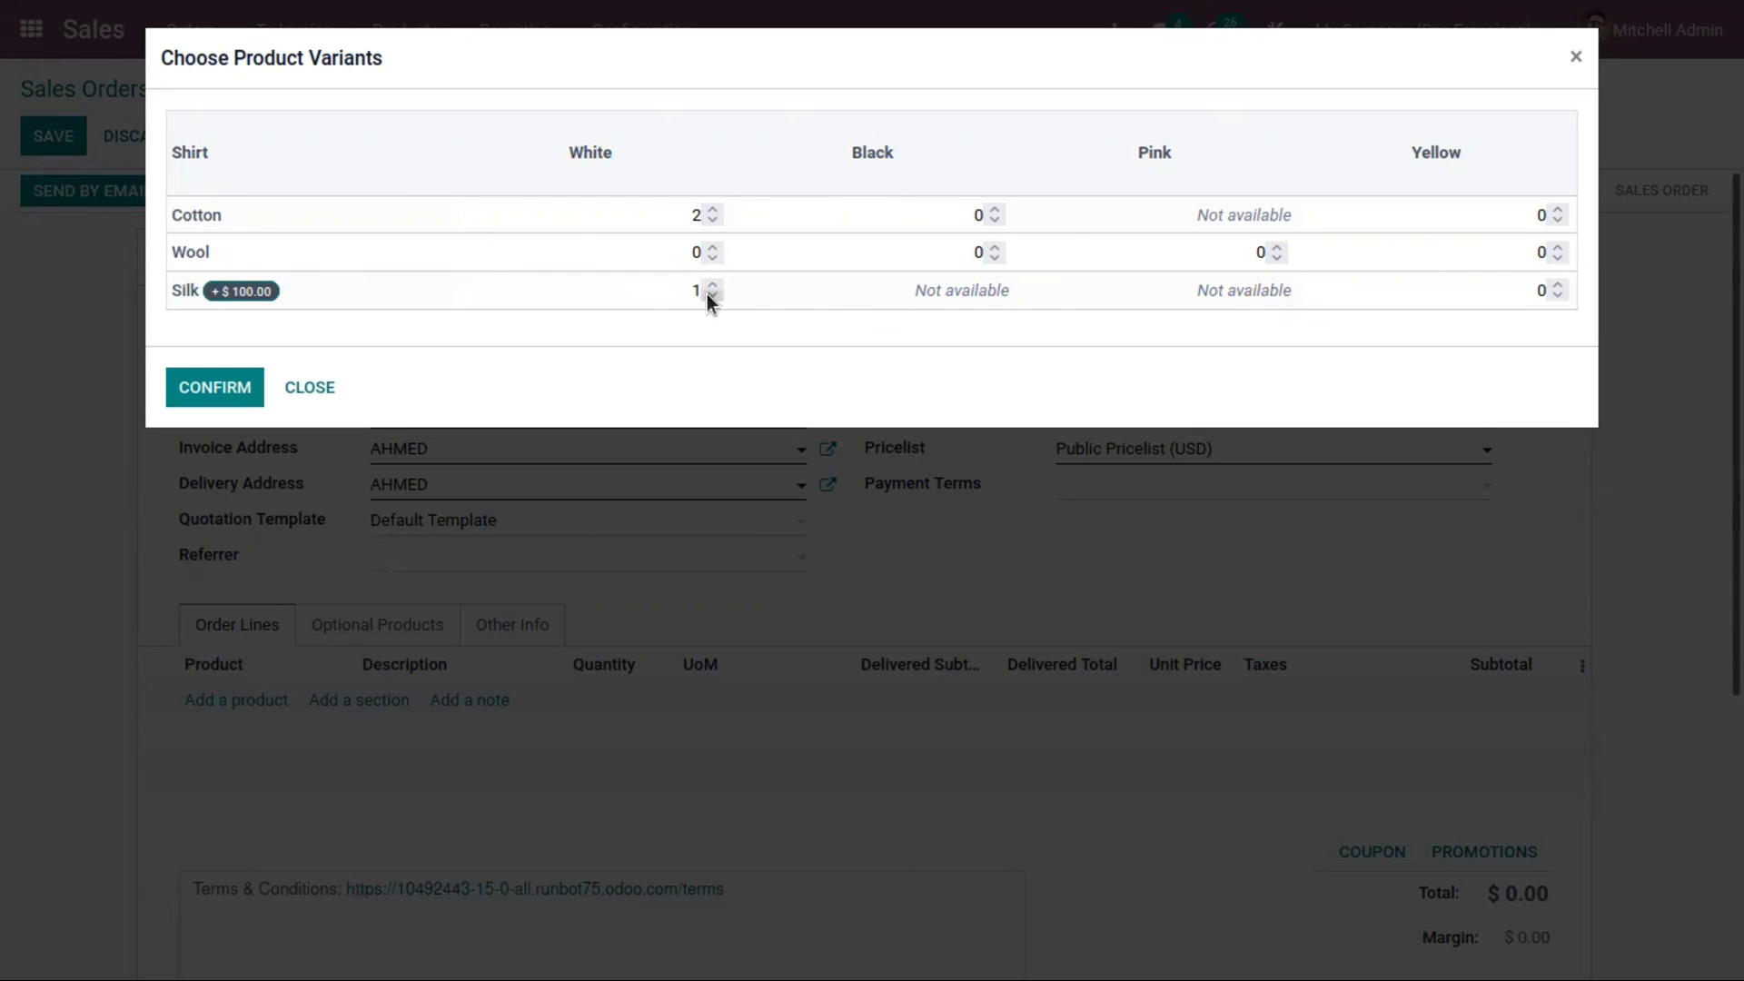
click(216, 368)
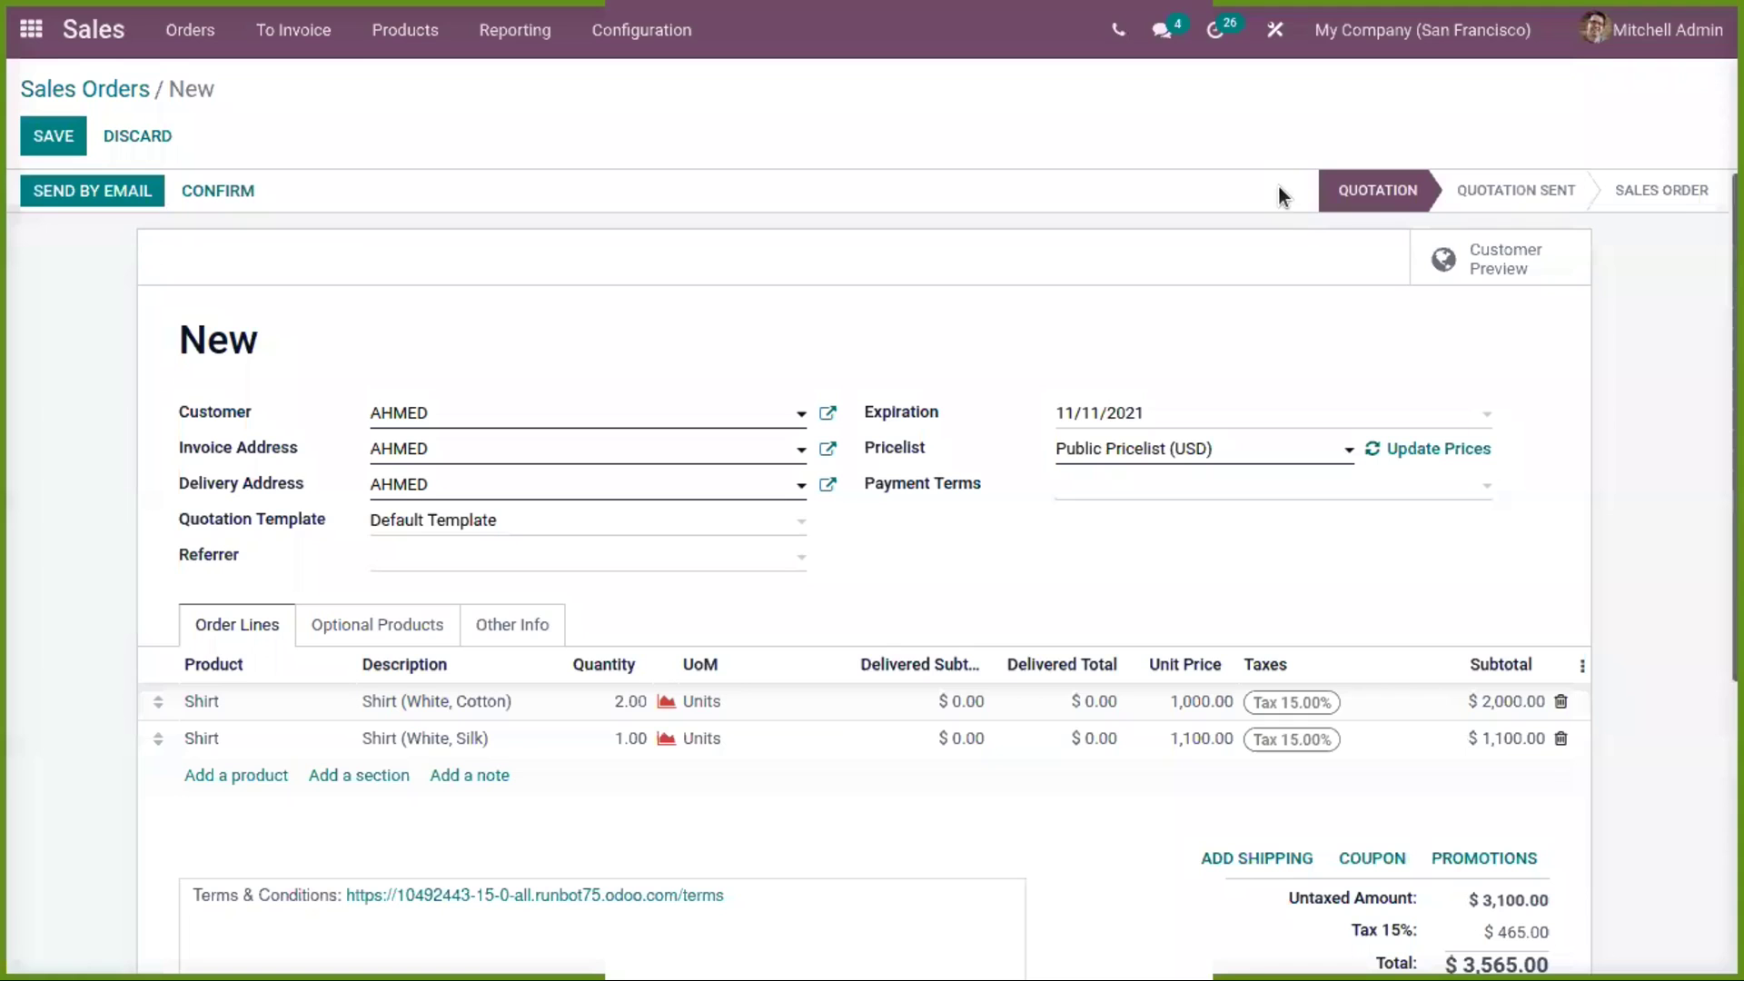
Search the products for "shirt" and open the attributes and variants of Shirt
click(405, 35)
click(438, 91)
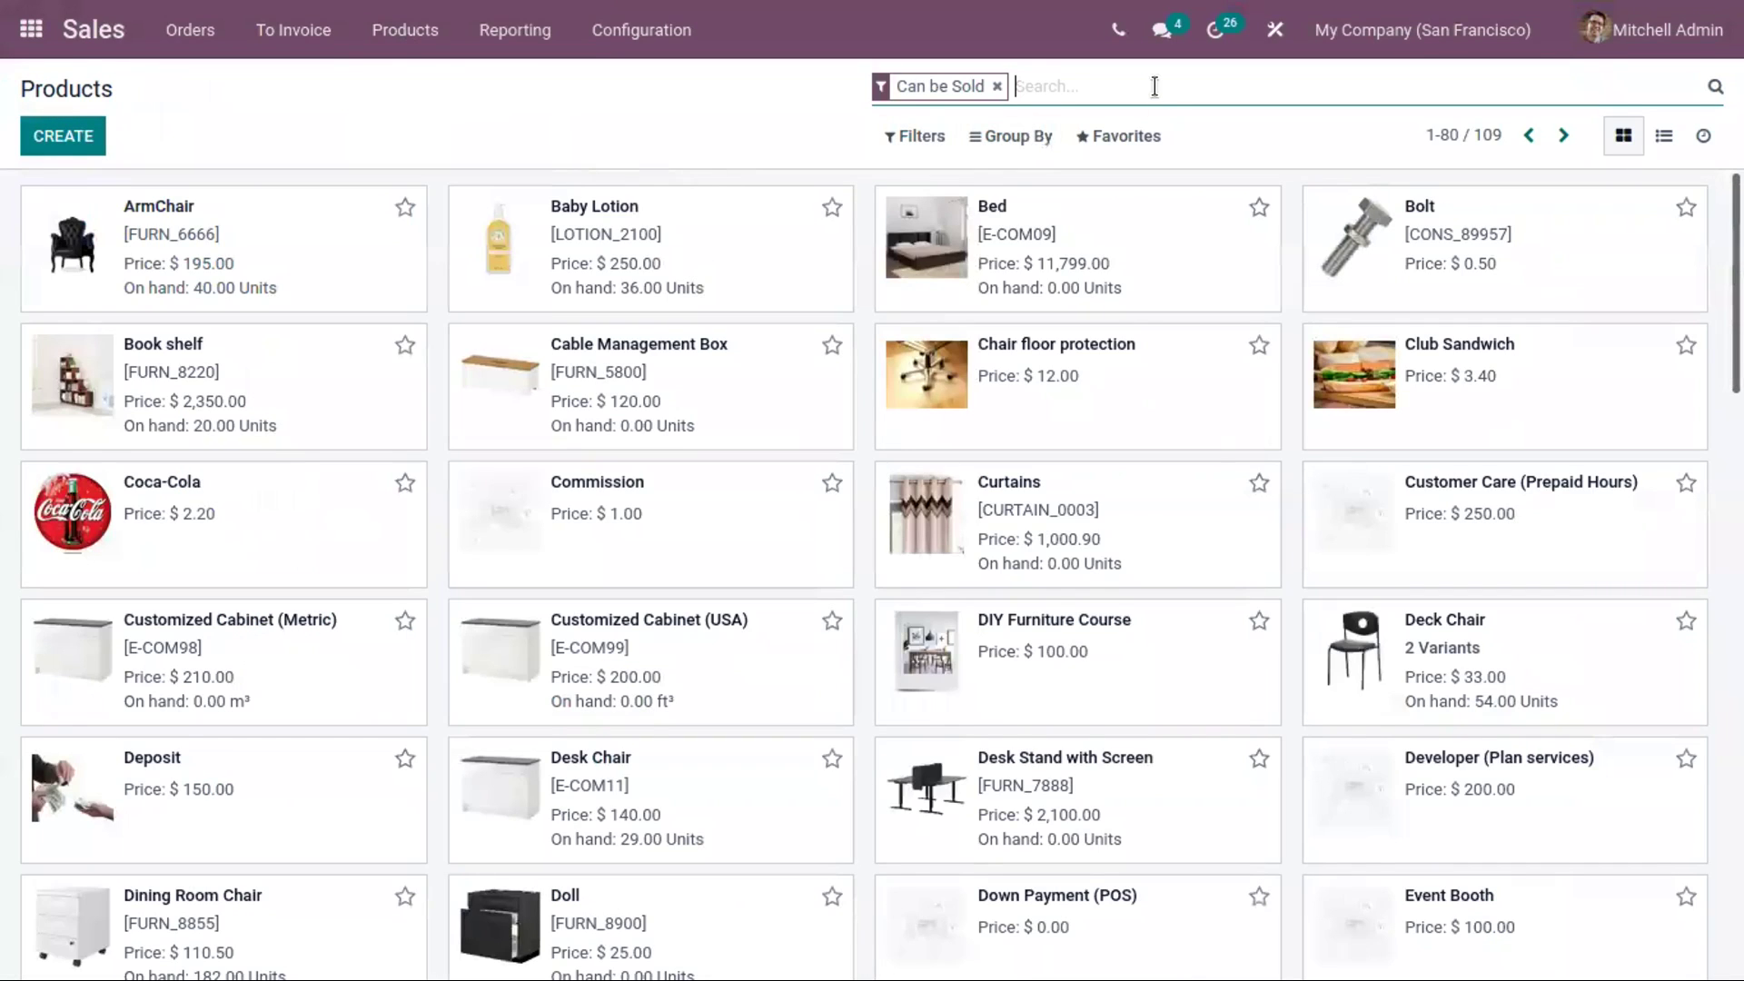
text(shirt)
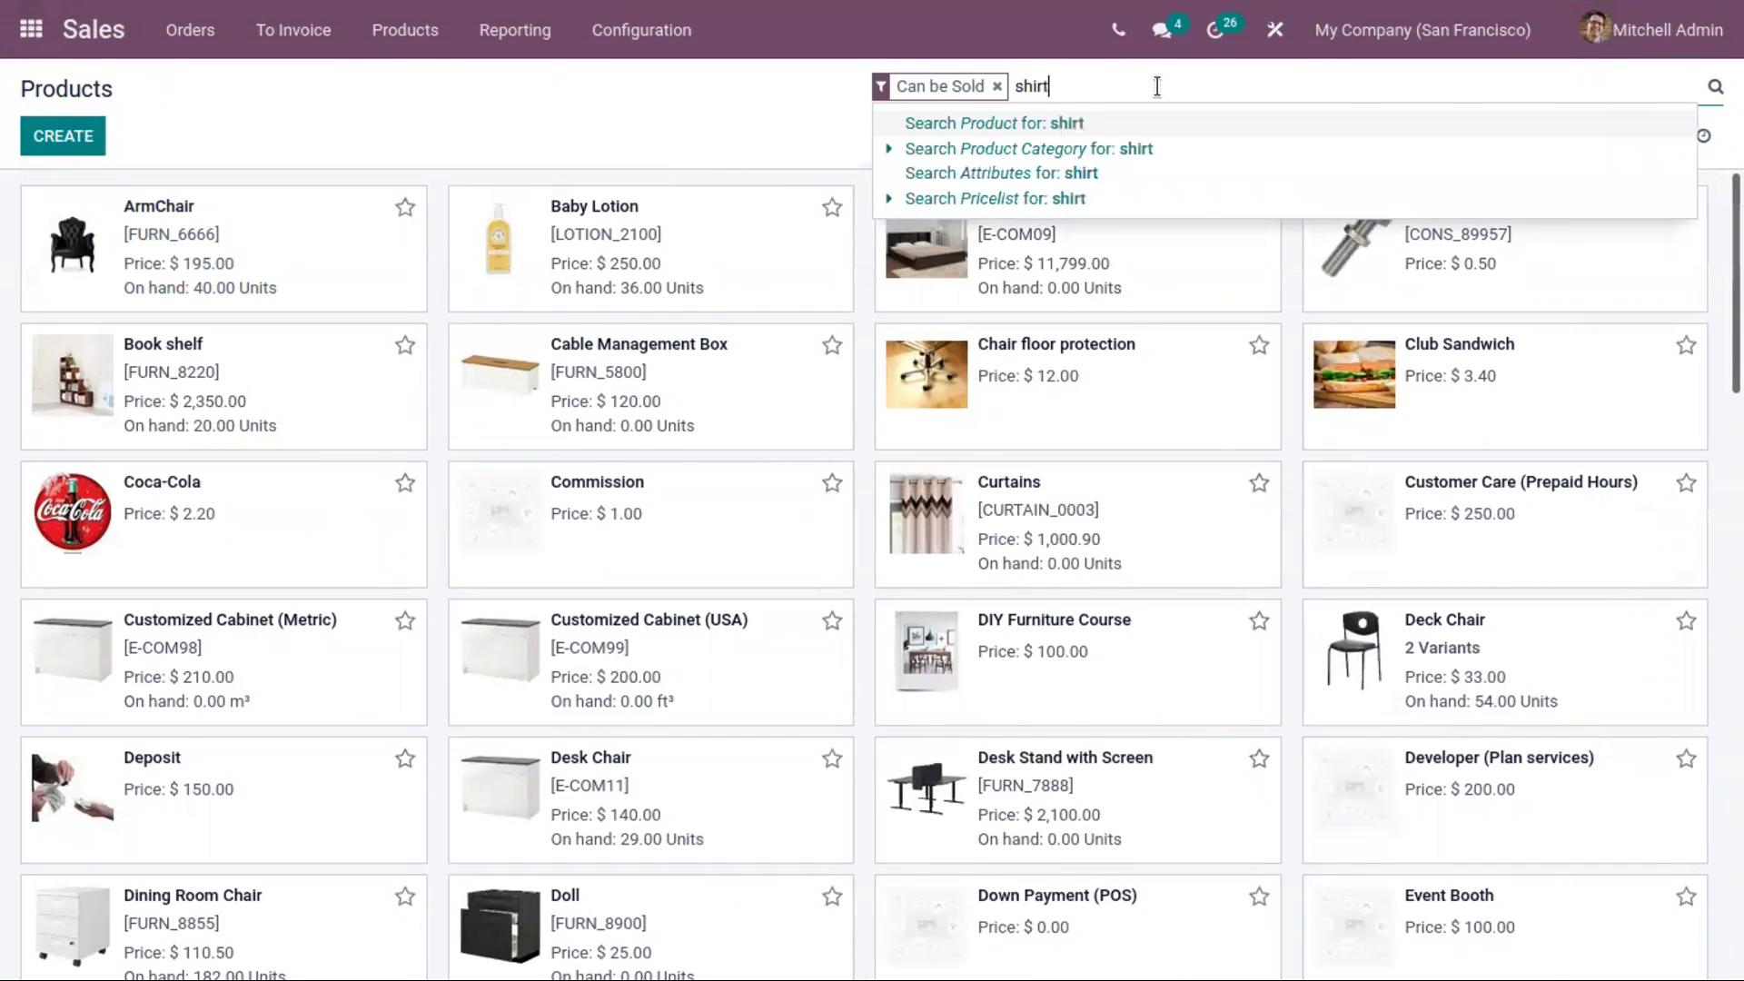
mouse_move(1099, 13)
key(Return)
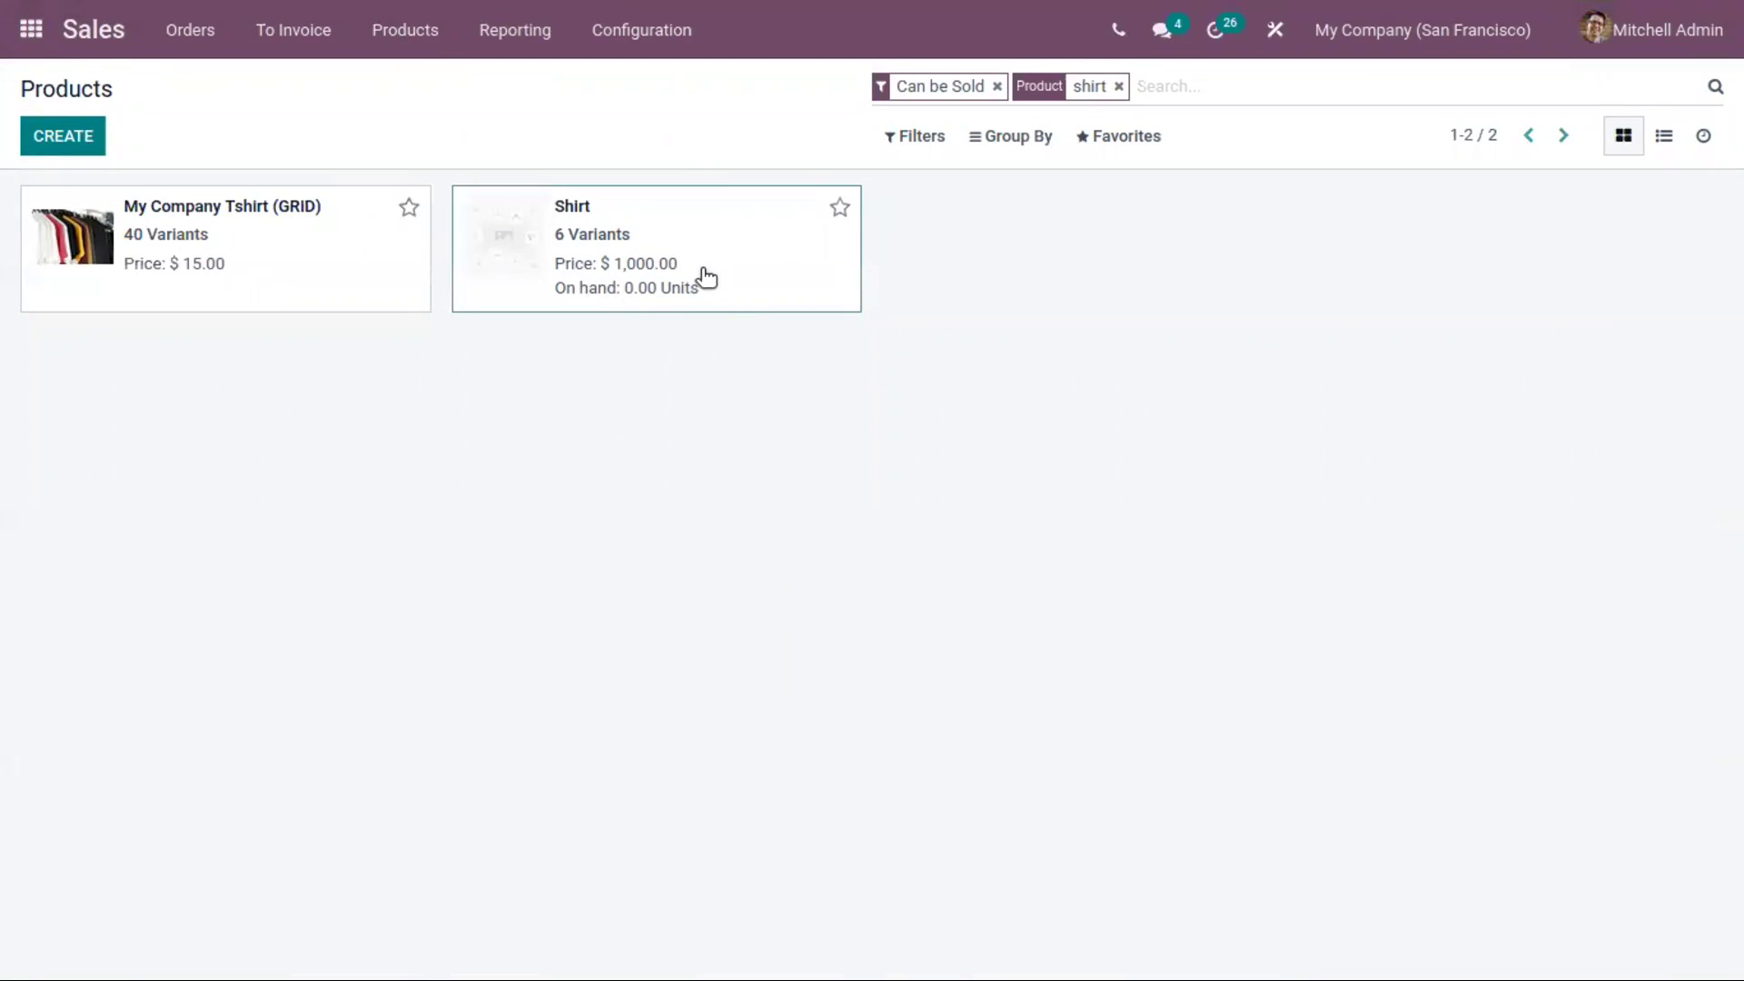
click(722, 265)
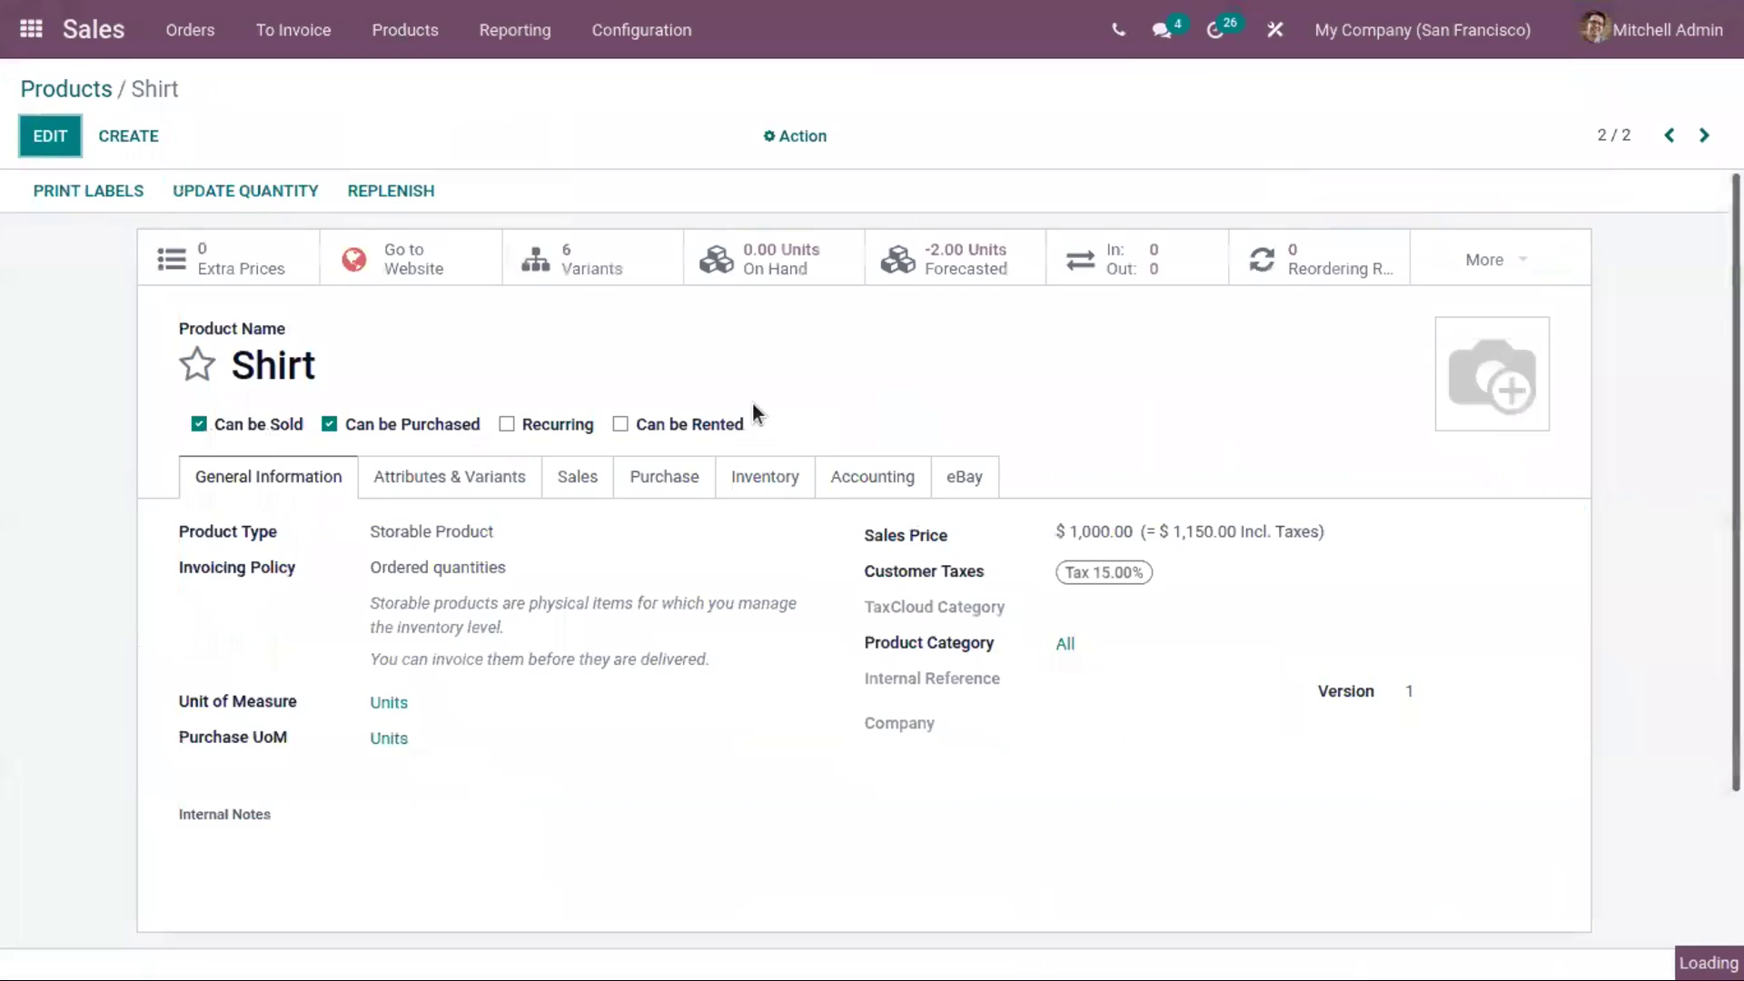
click(460, 481)
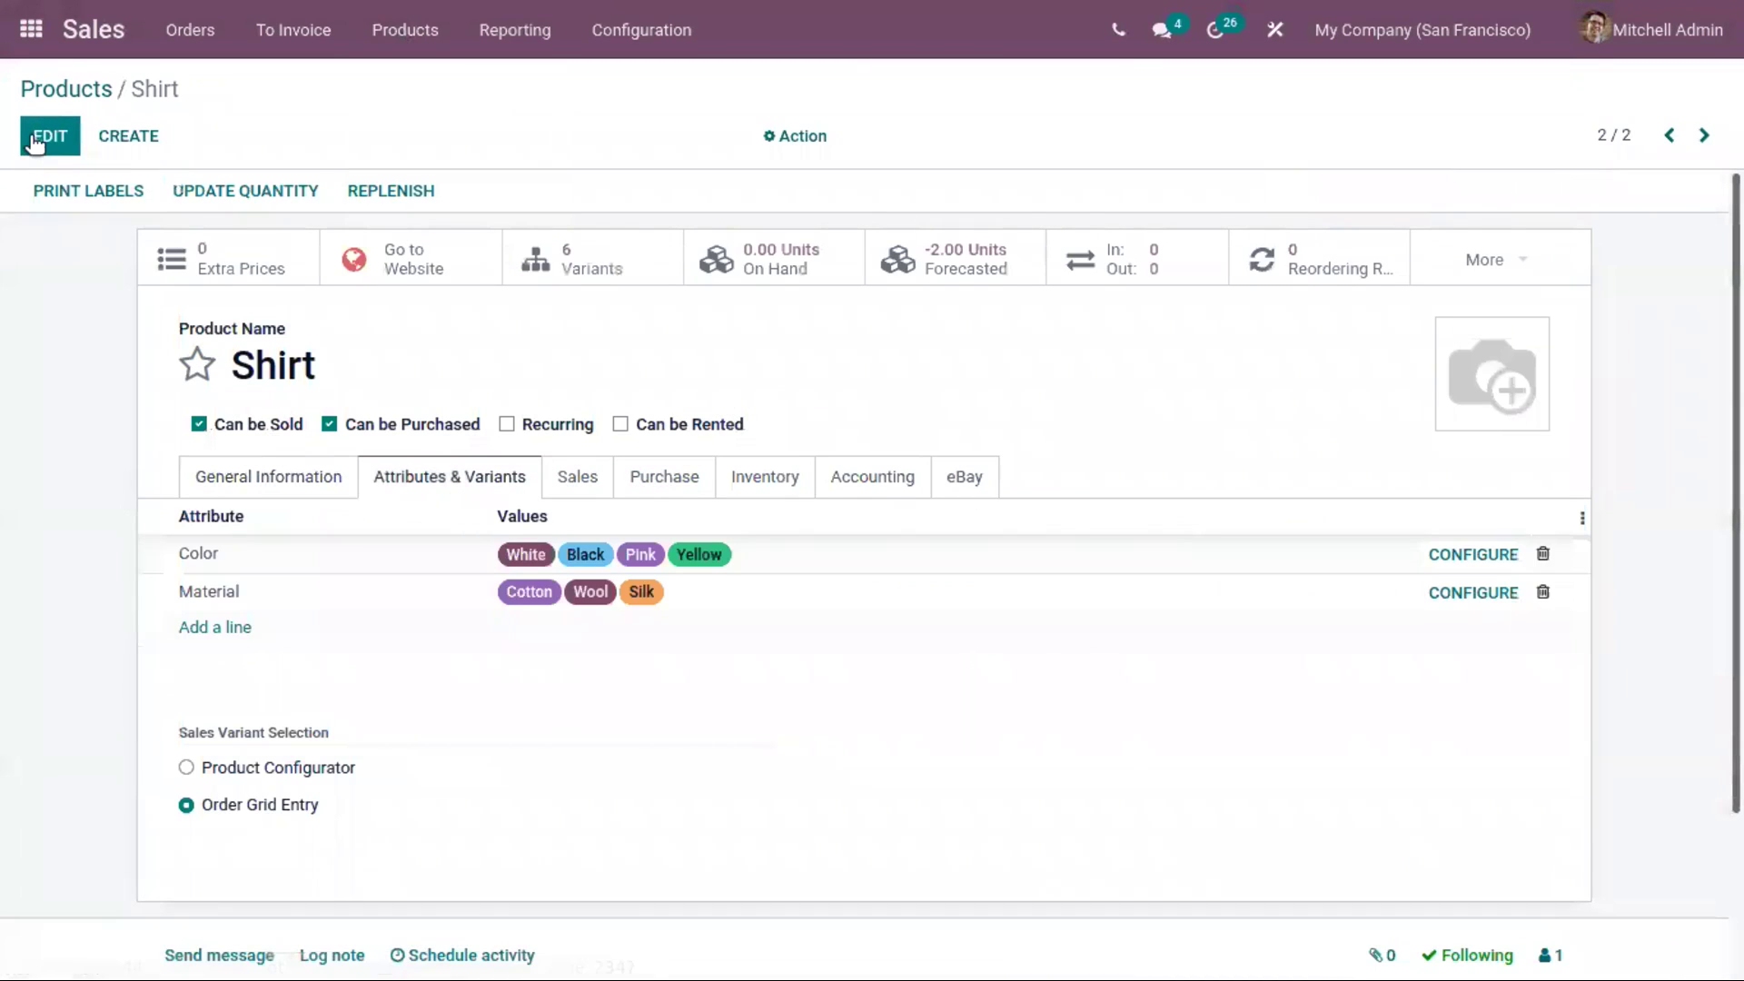
Add an attribute line to Shirt using the Size attribute whose variants creation mode is Never (option)
click(218, 627)
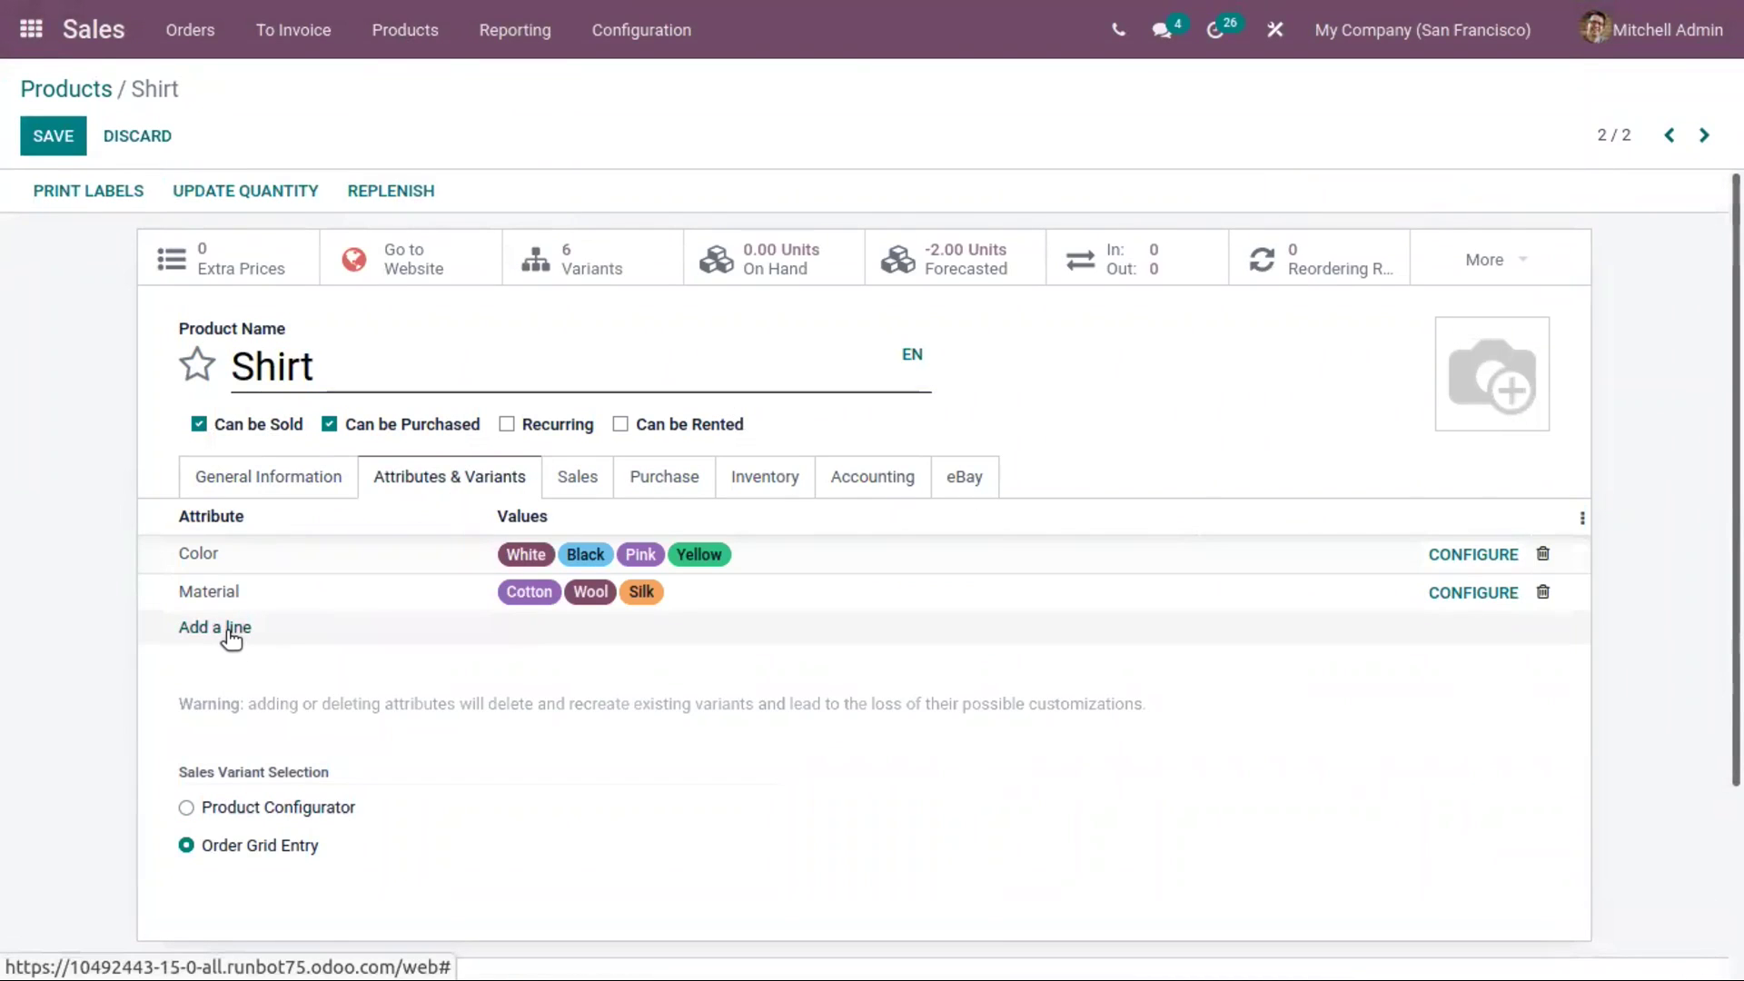
click(232, 628)
click(232, 636)
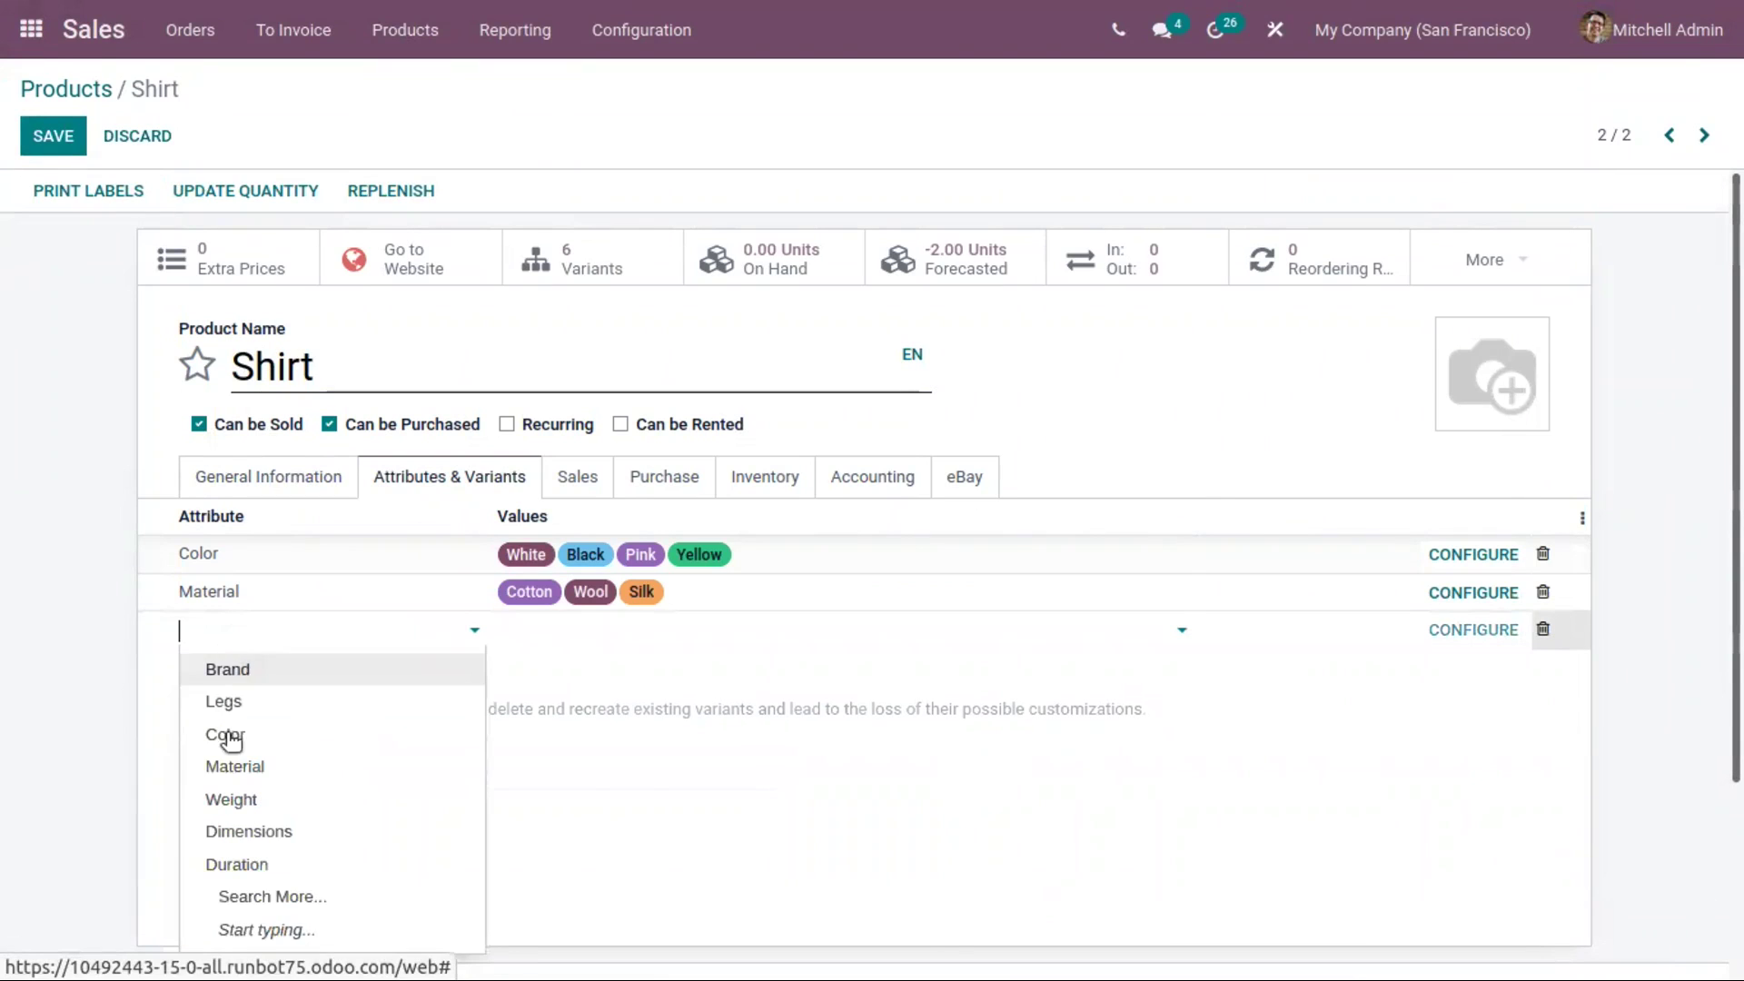
click(255, 893)
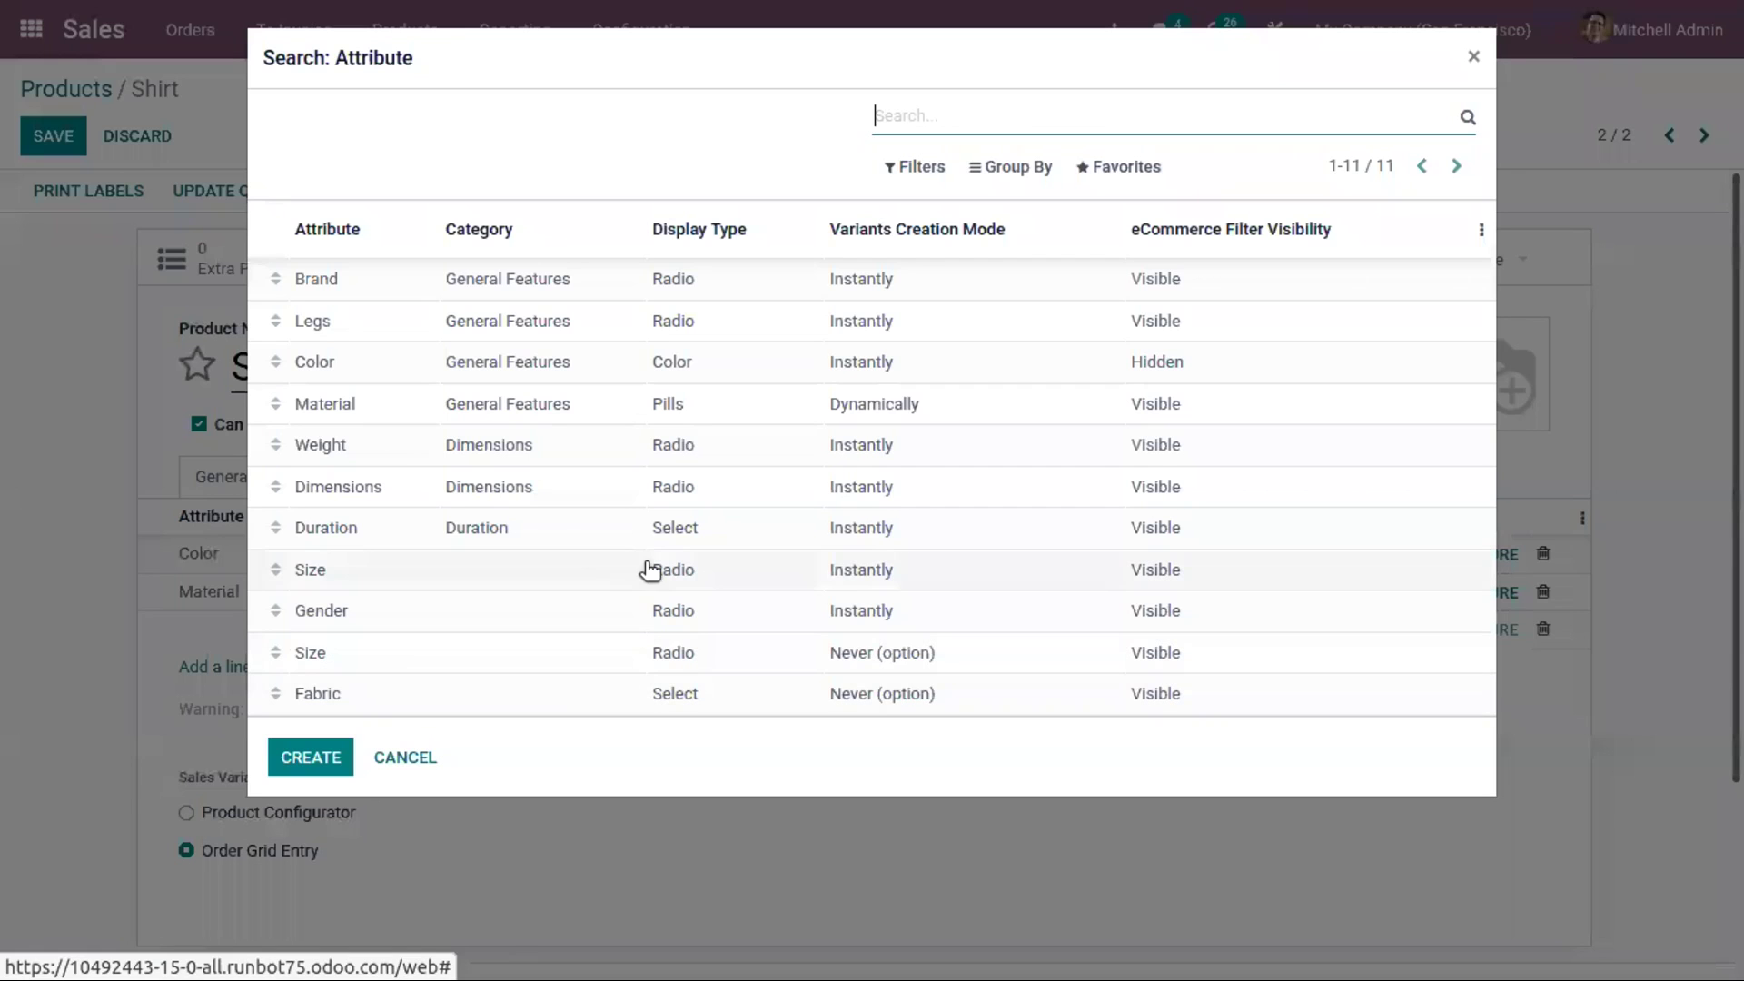
click(445, 655)
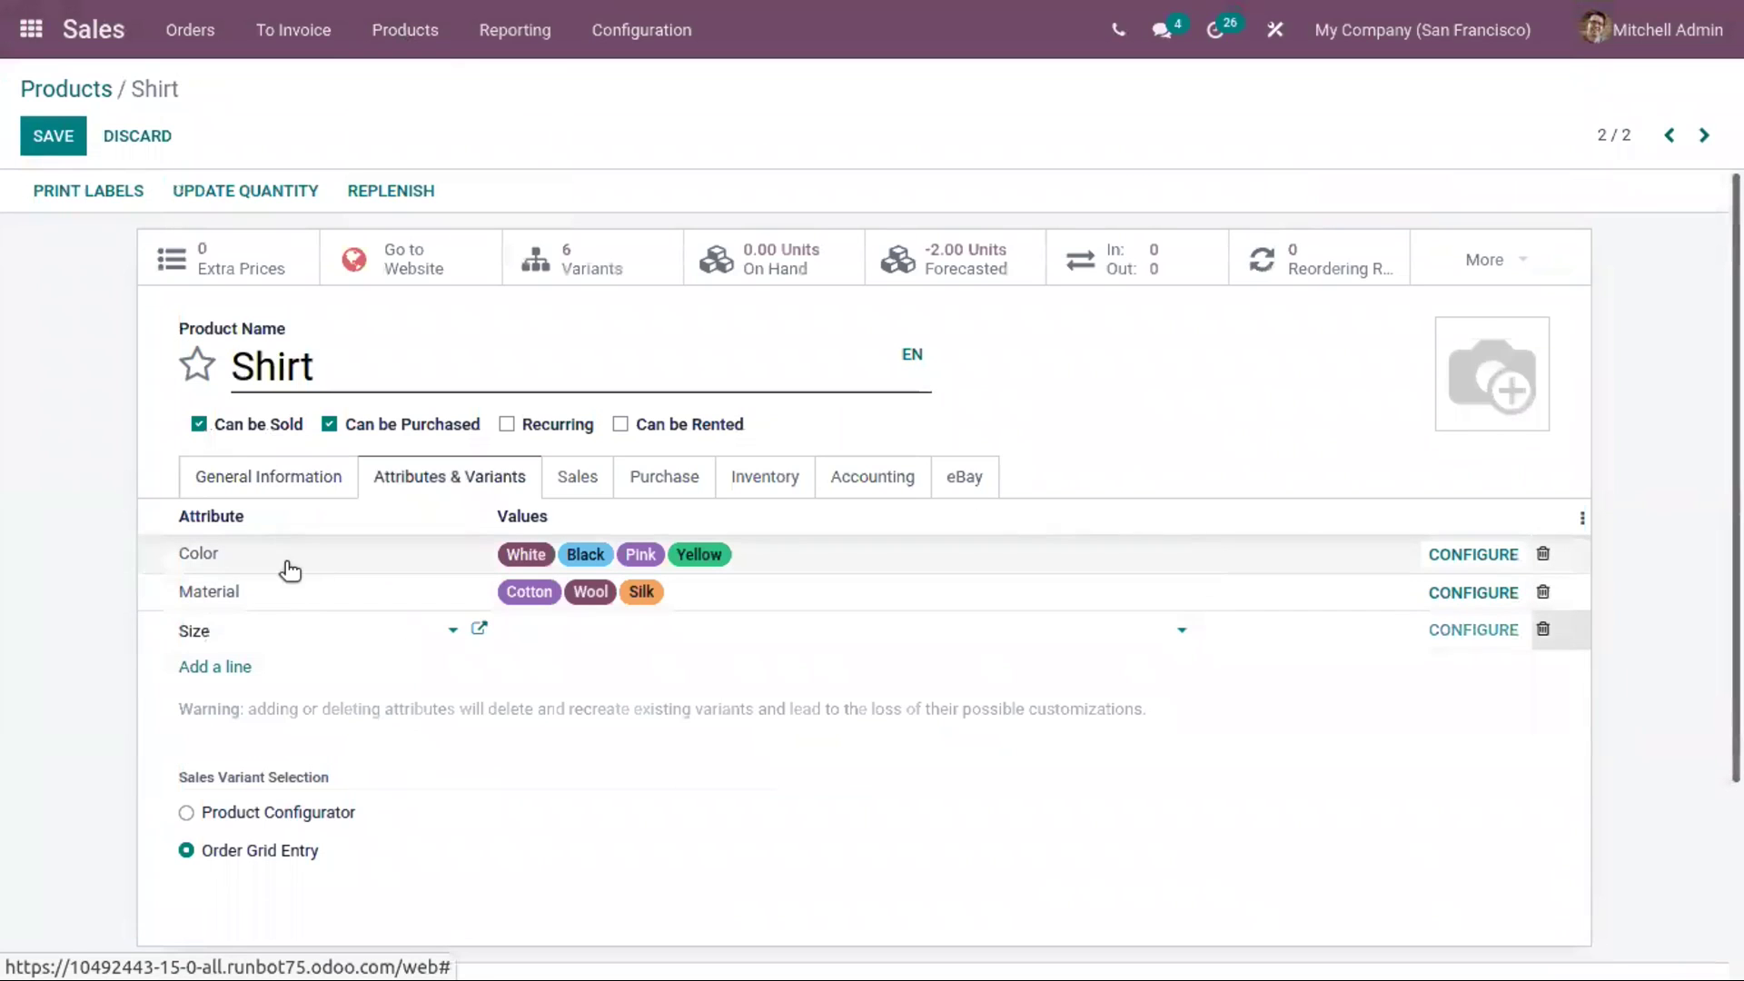
Add the values S, M and L to Shirt's Size attribute line and save the product
click(595, 630)
click(621, 681)
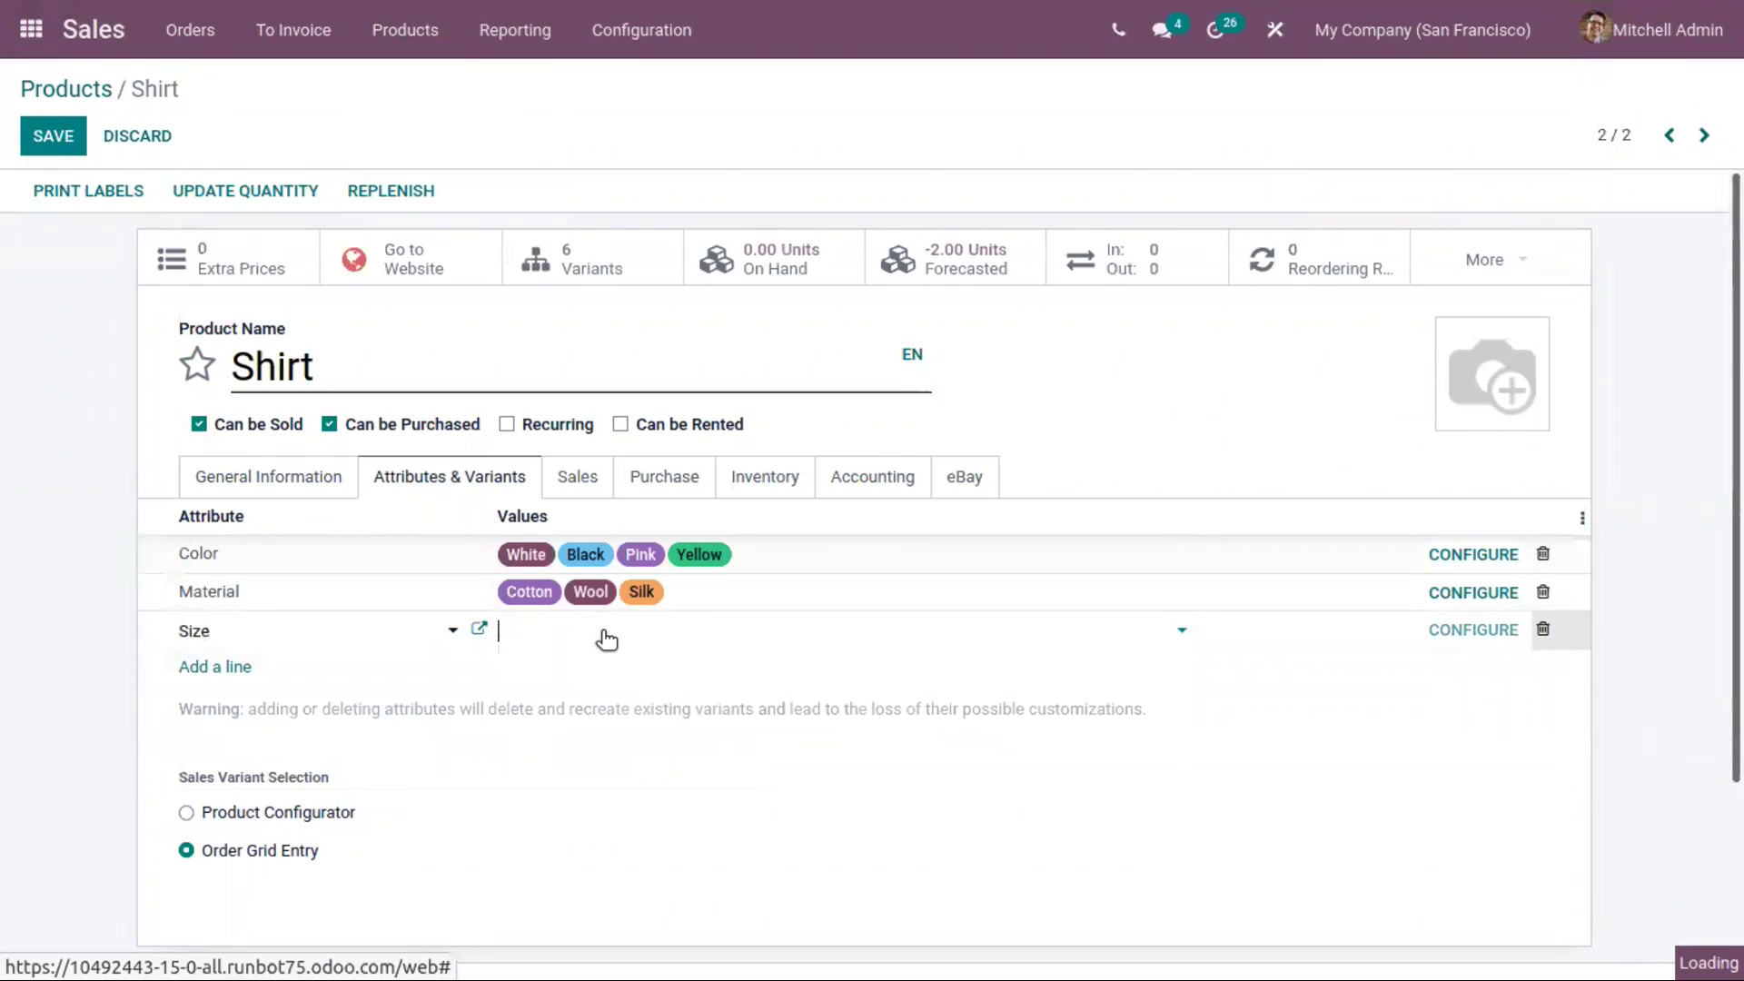
click(603, 630)
click(617, 670)
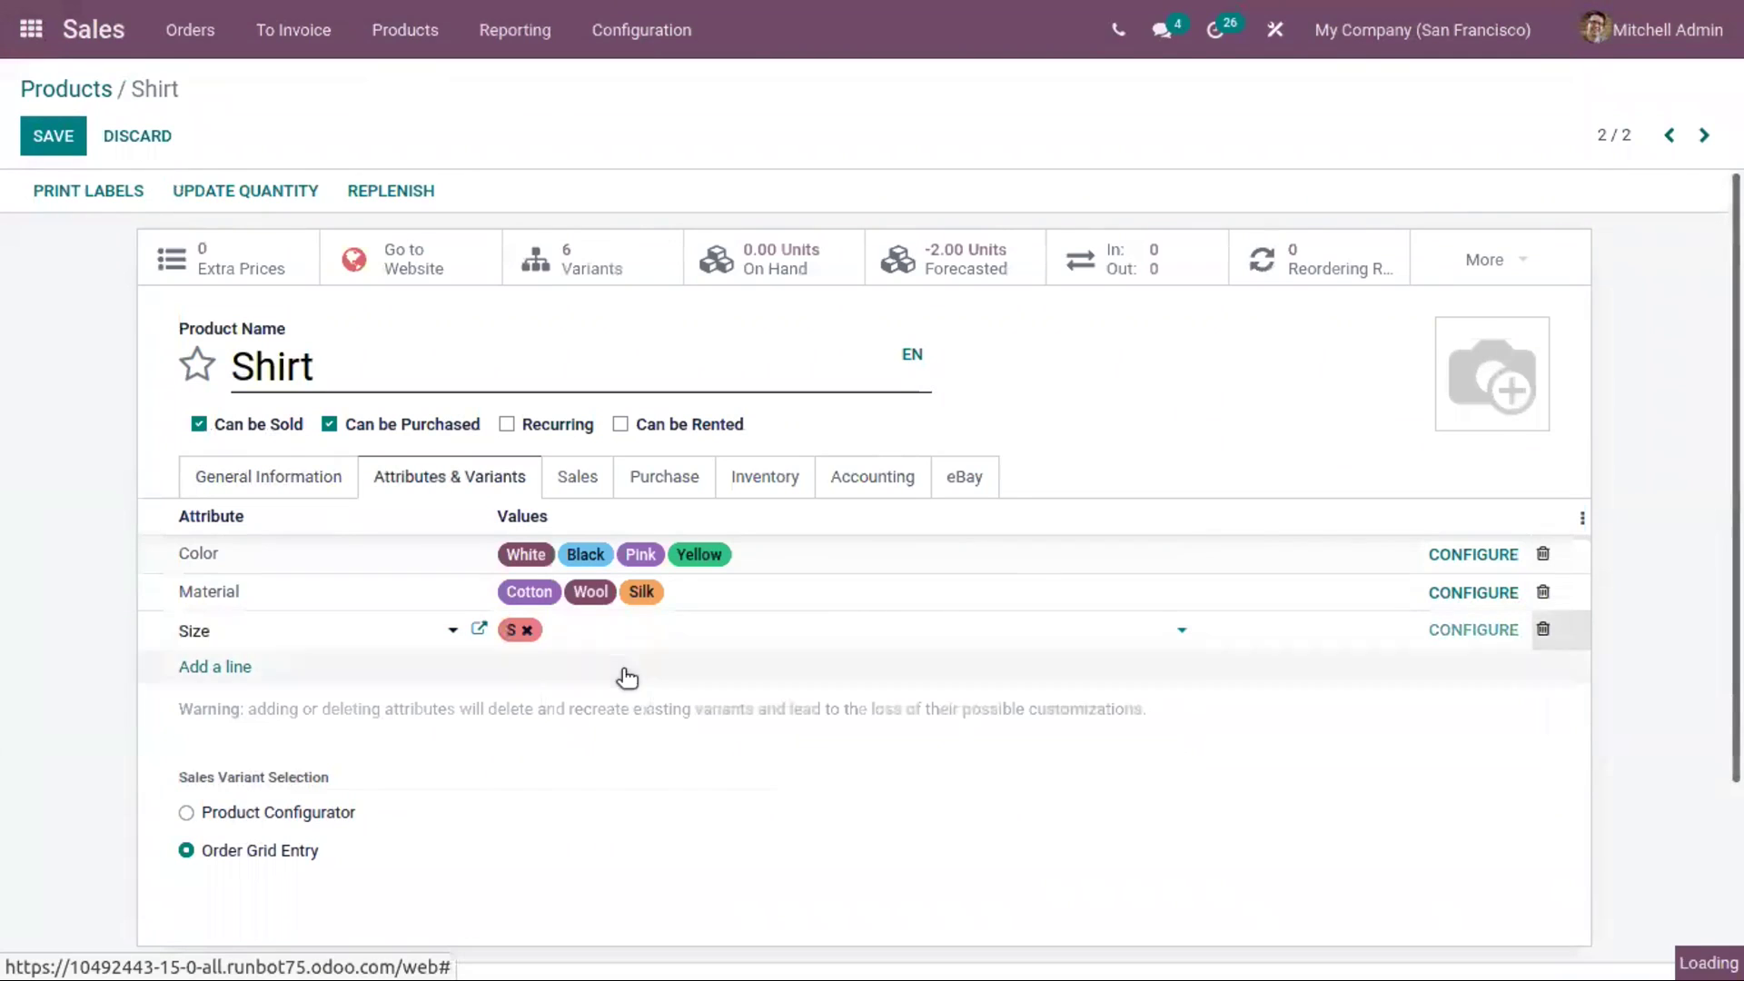
click(652, 645)
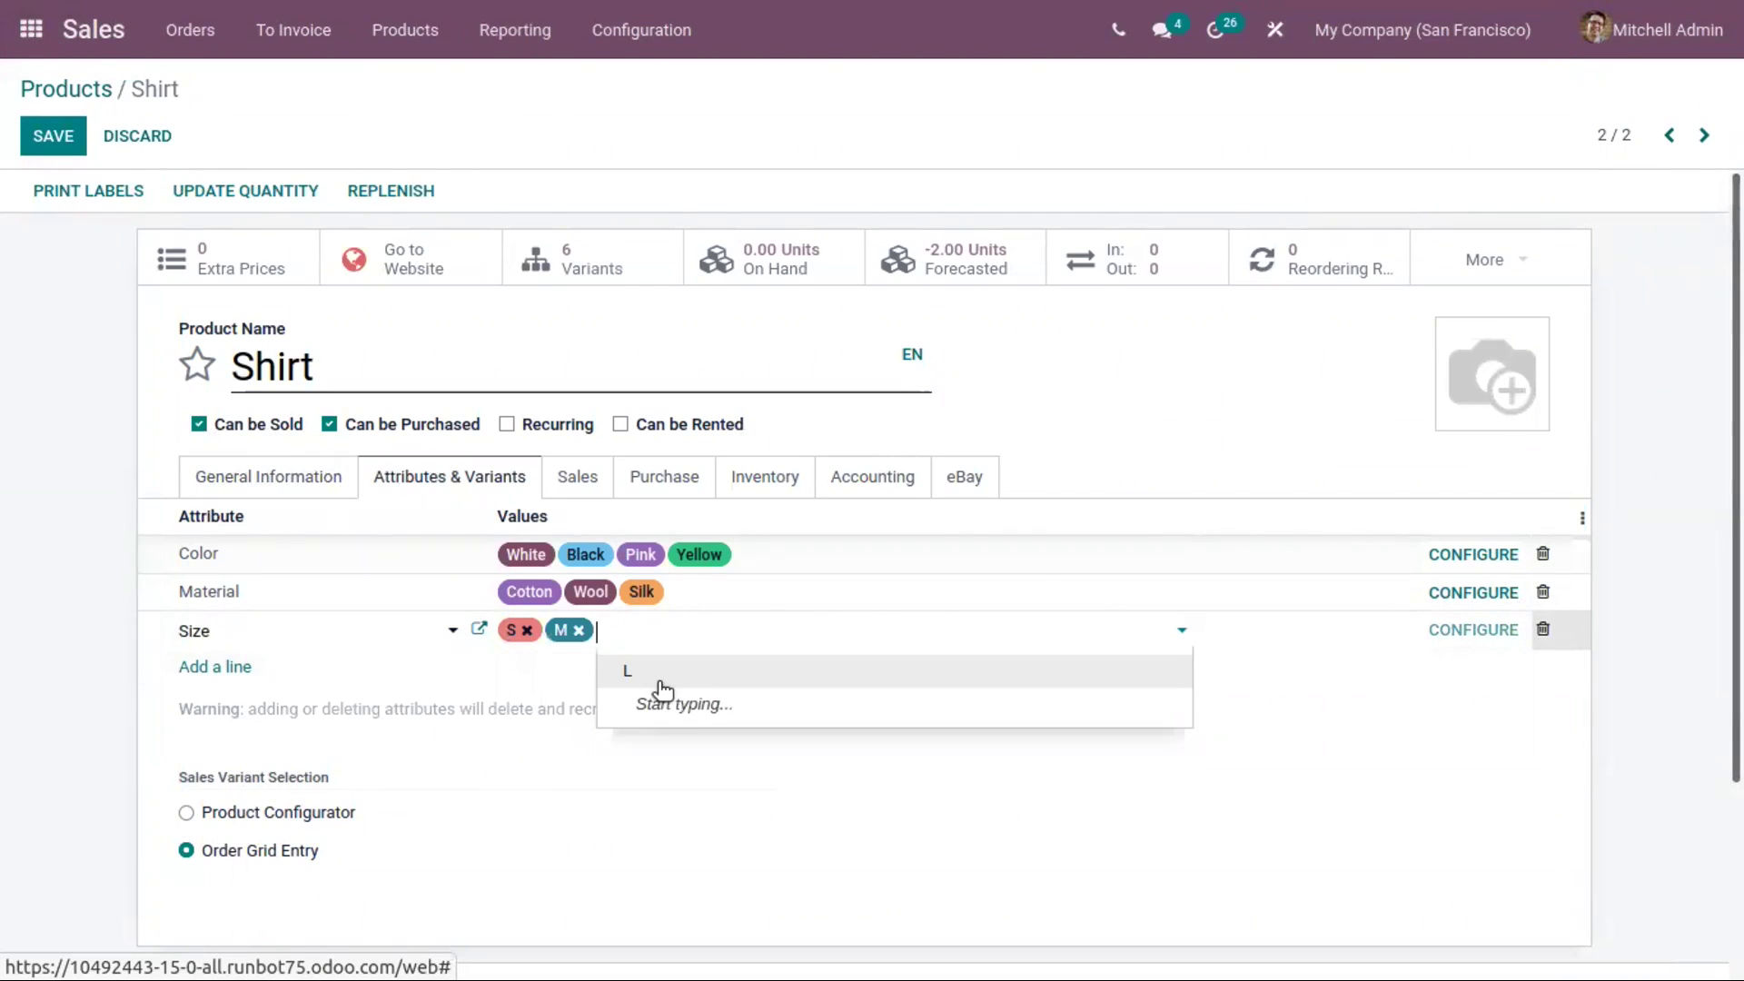
key(Escape)
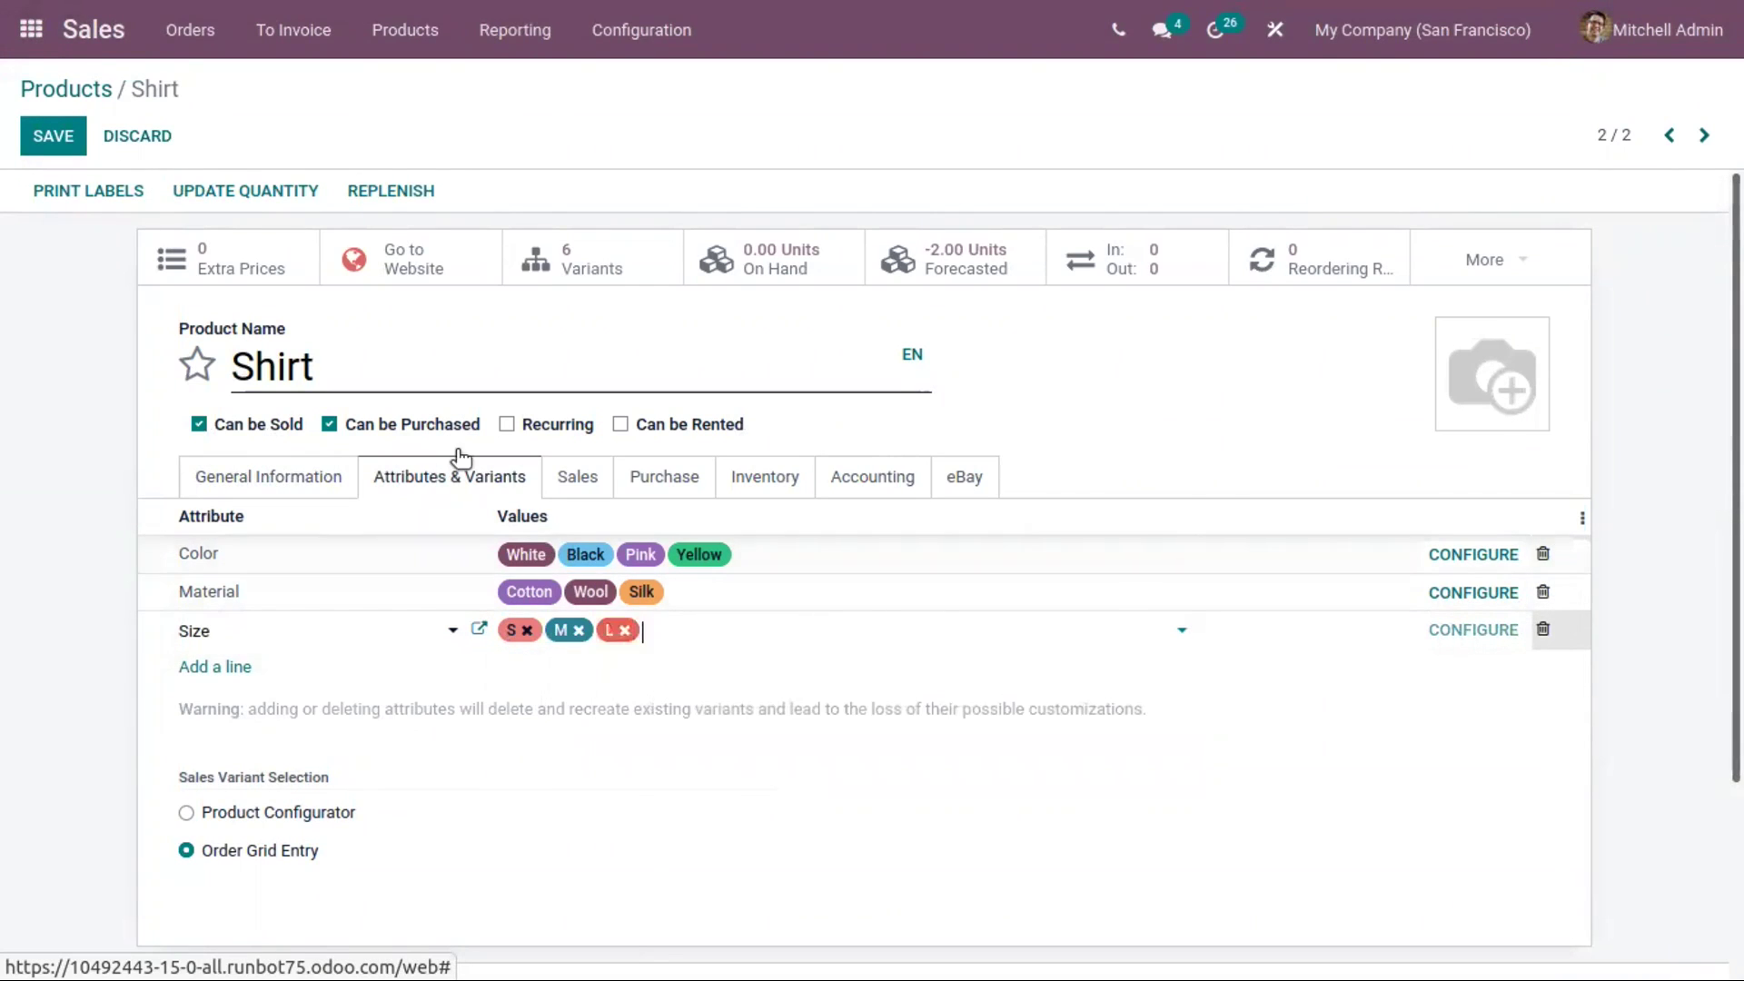
click(52, 136)
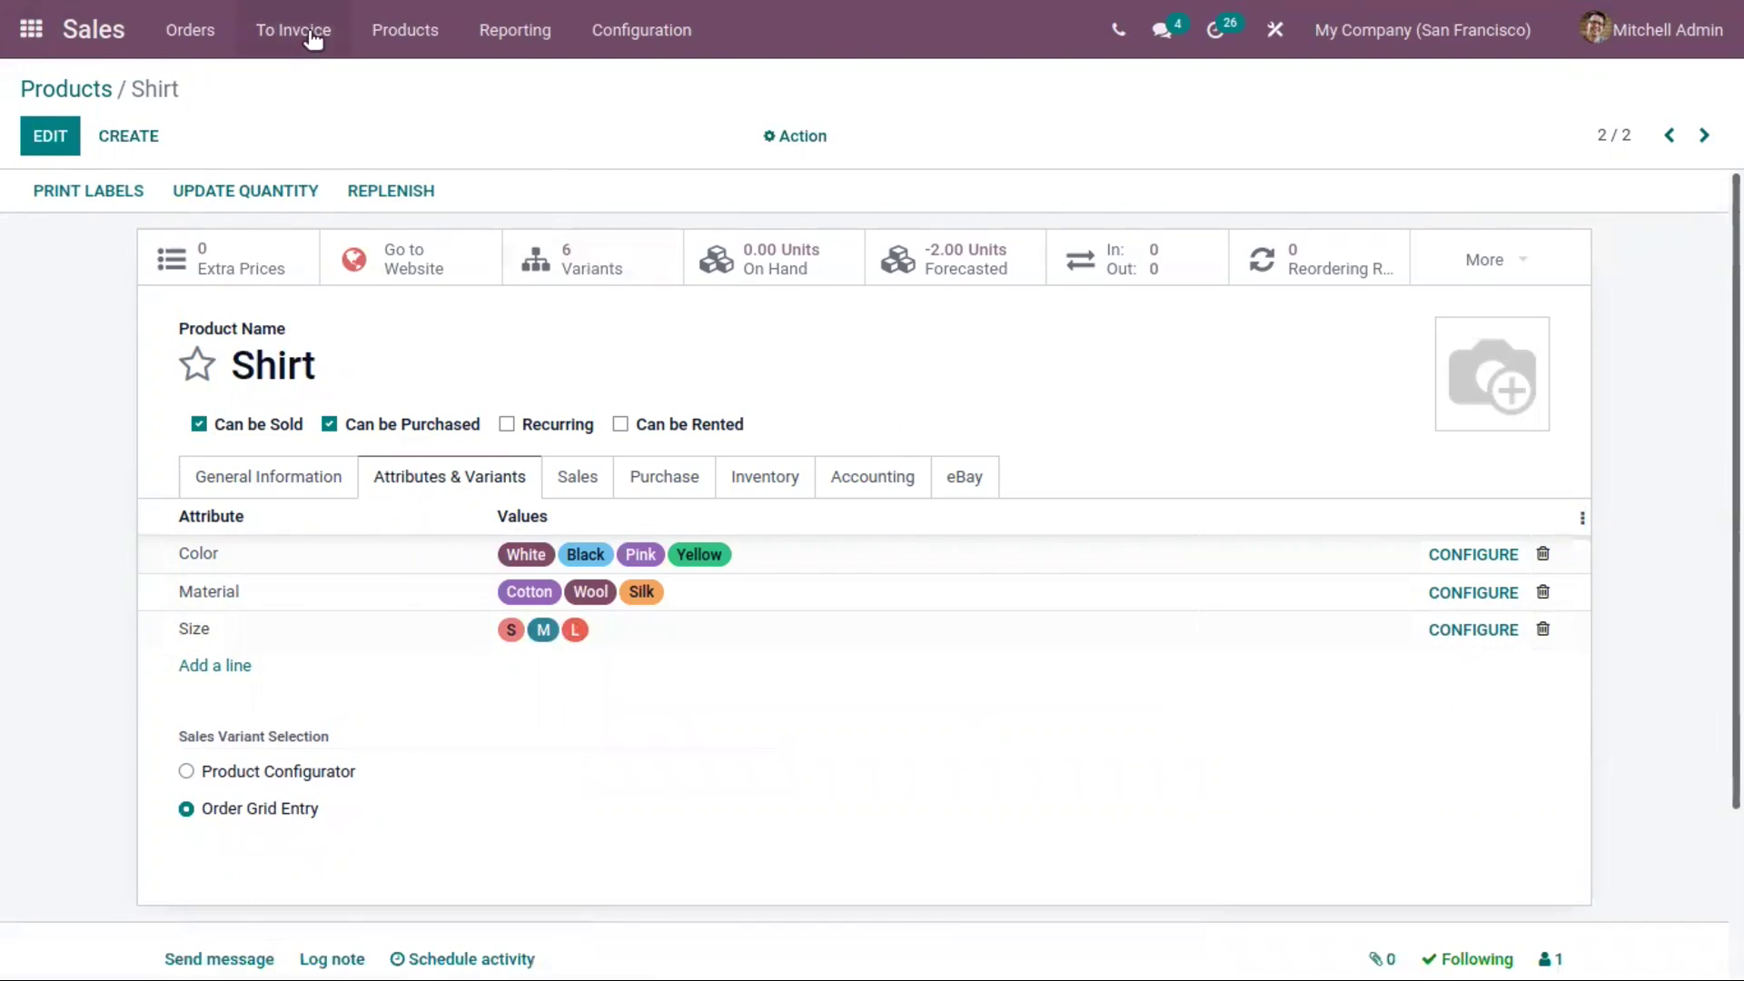
Create a new sales order with Deco Addict as the customer
click(190, 30)
click(215, 110)
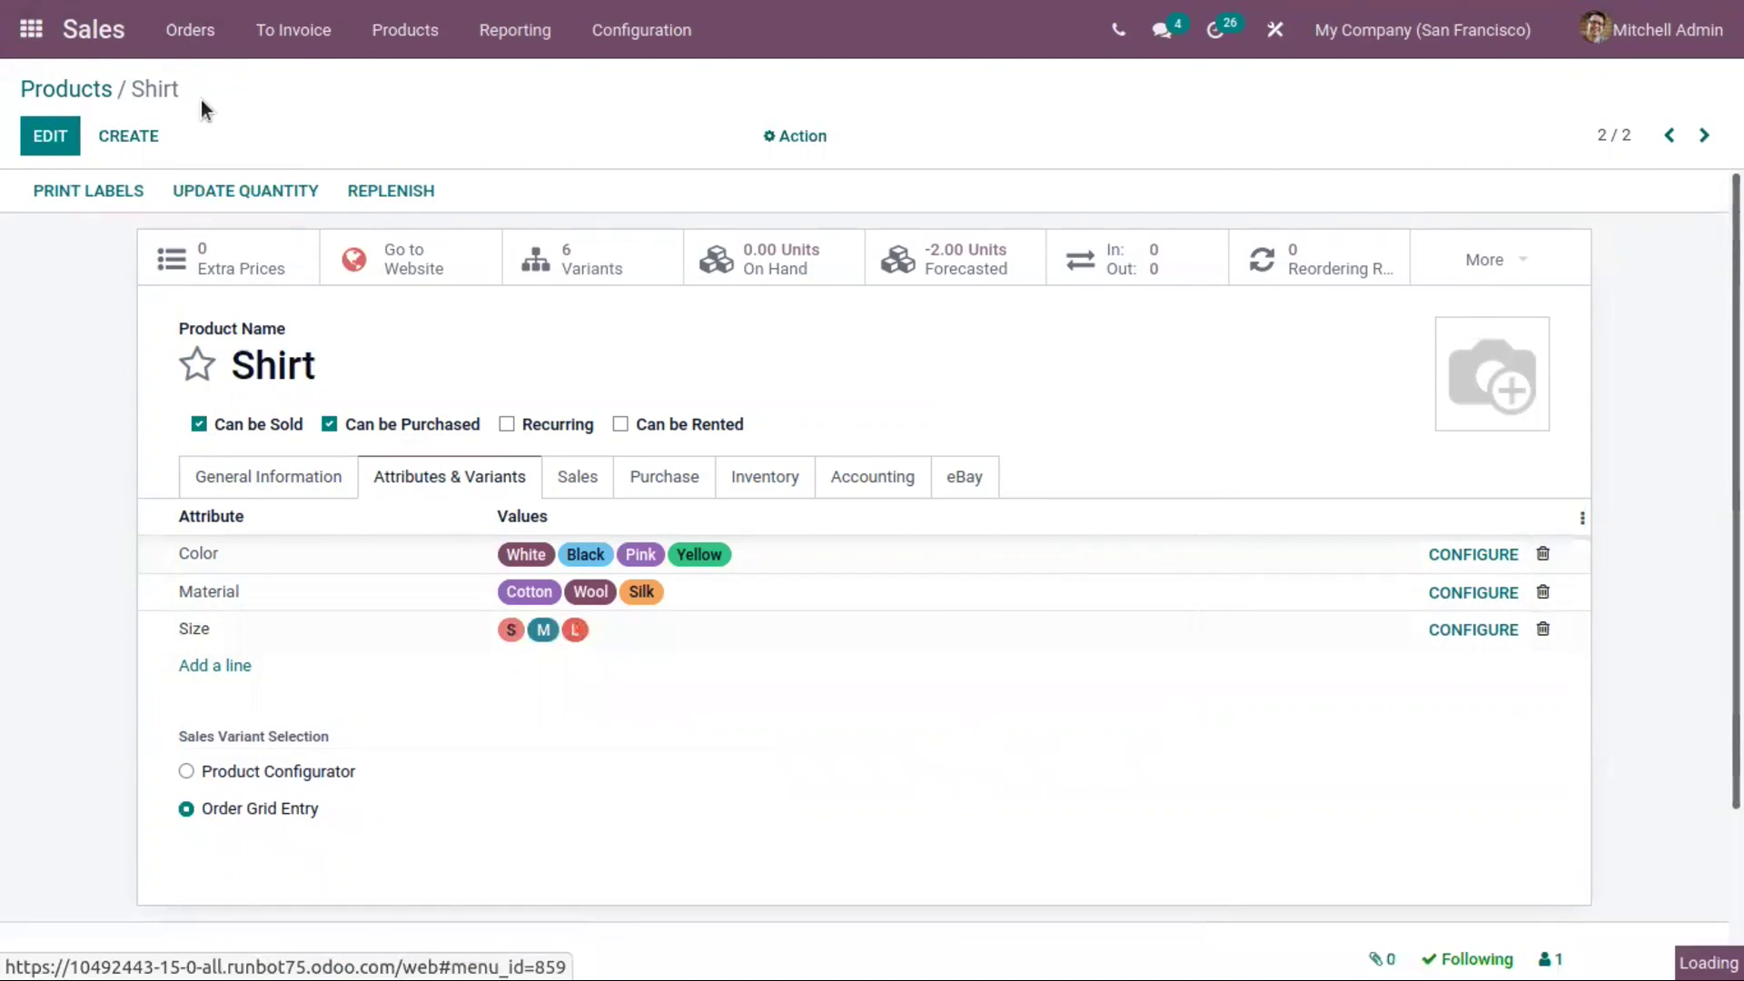
click(64, 136)
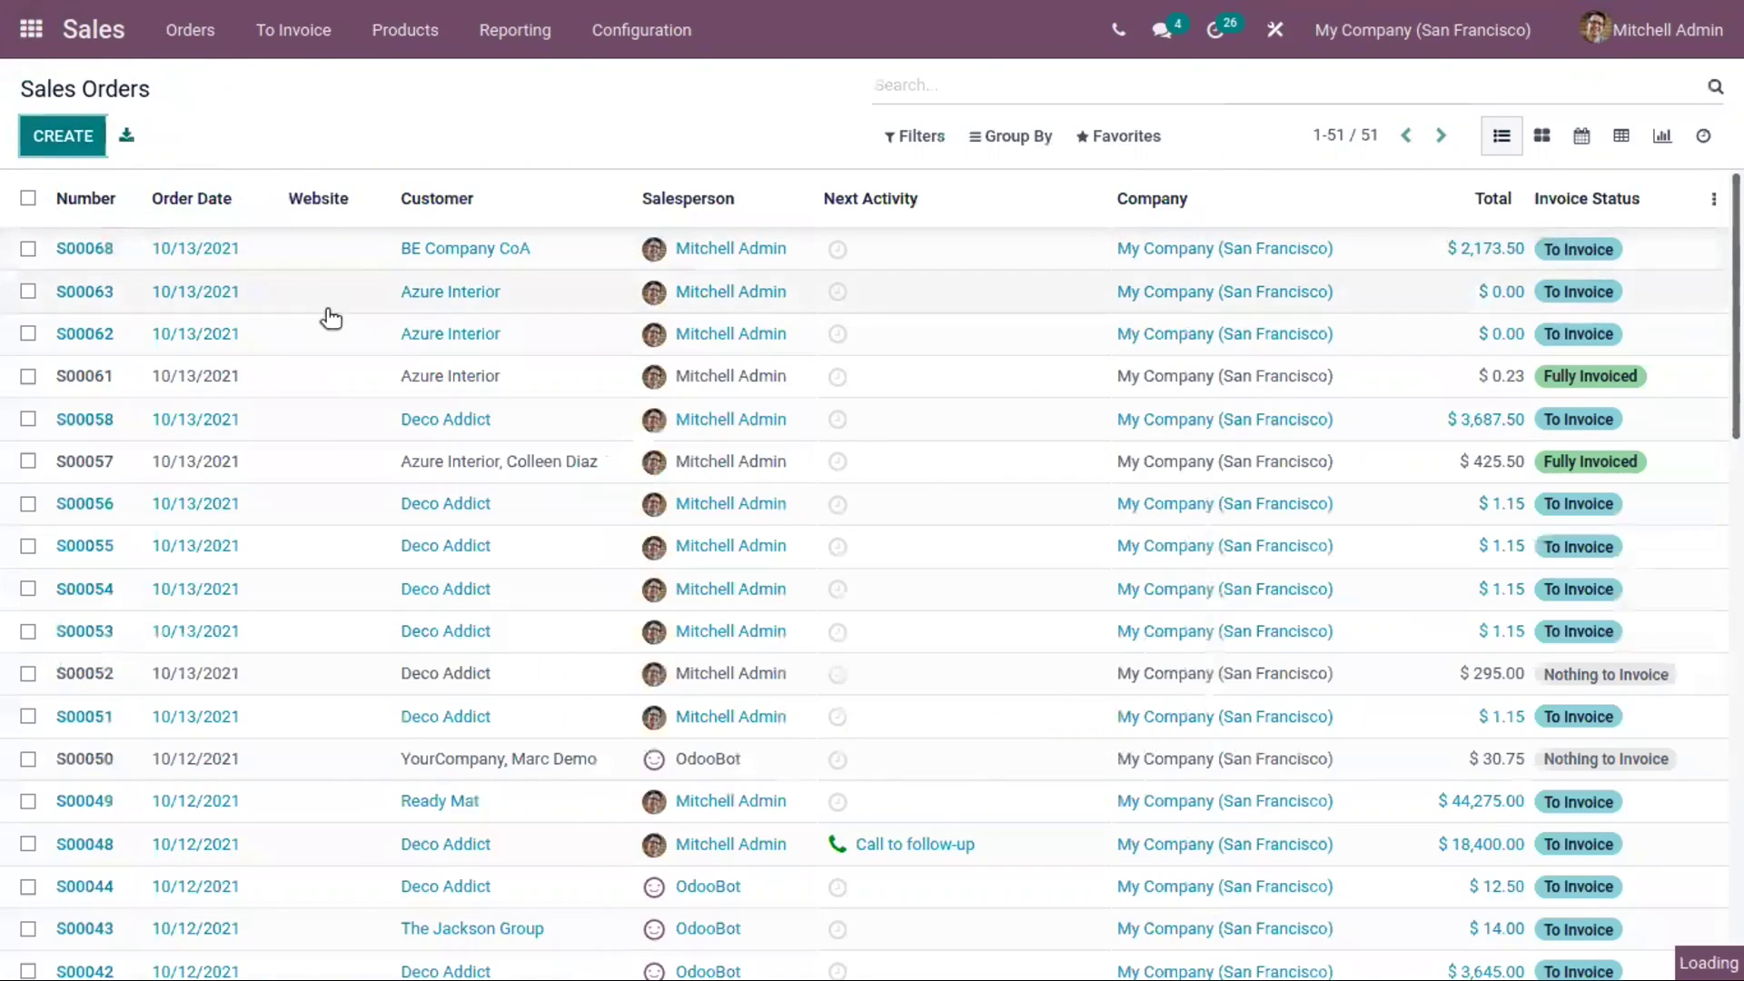
click(426, 427)
click(436, 450)
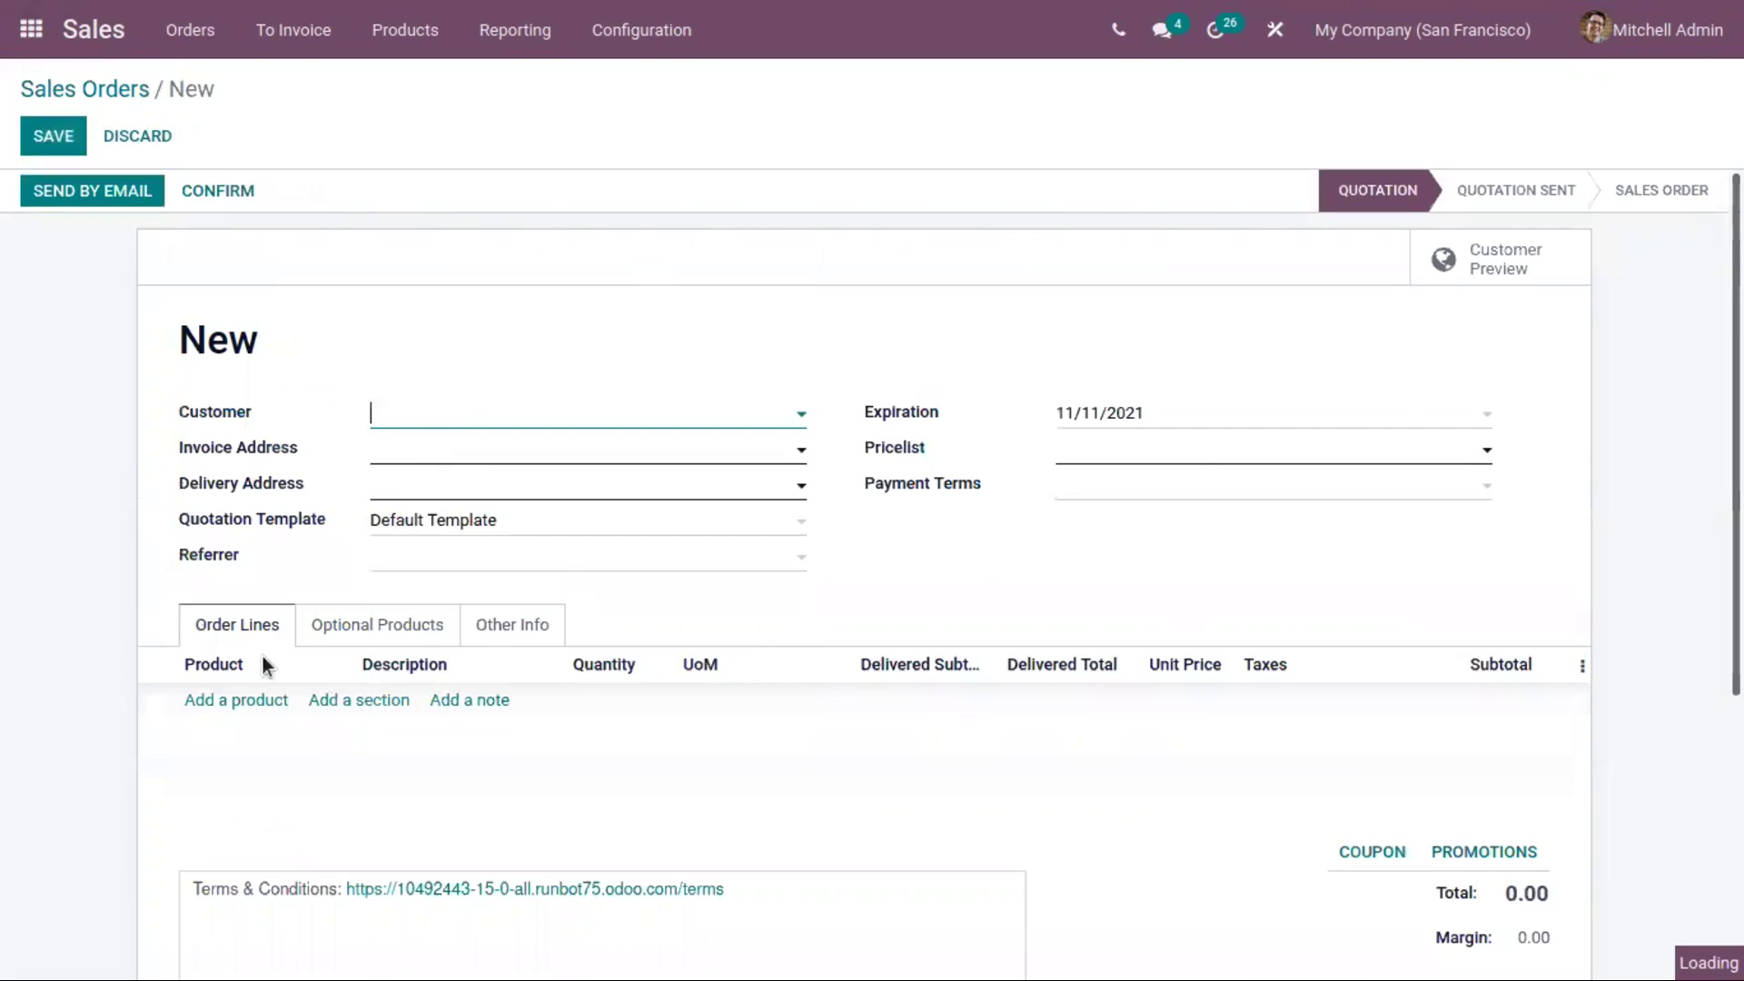
Add Shirt through the variant grid with 1 White Cotton M, 1 Black Cotton M and 1 White Wool L
click(236, 773)
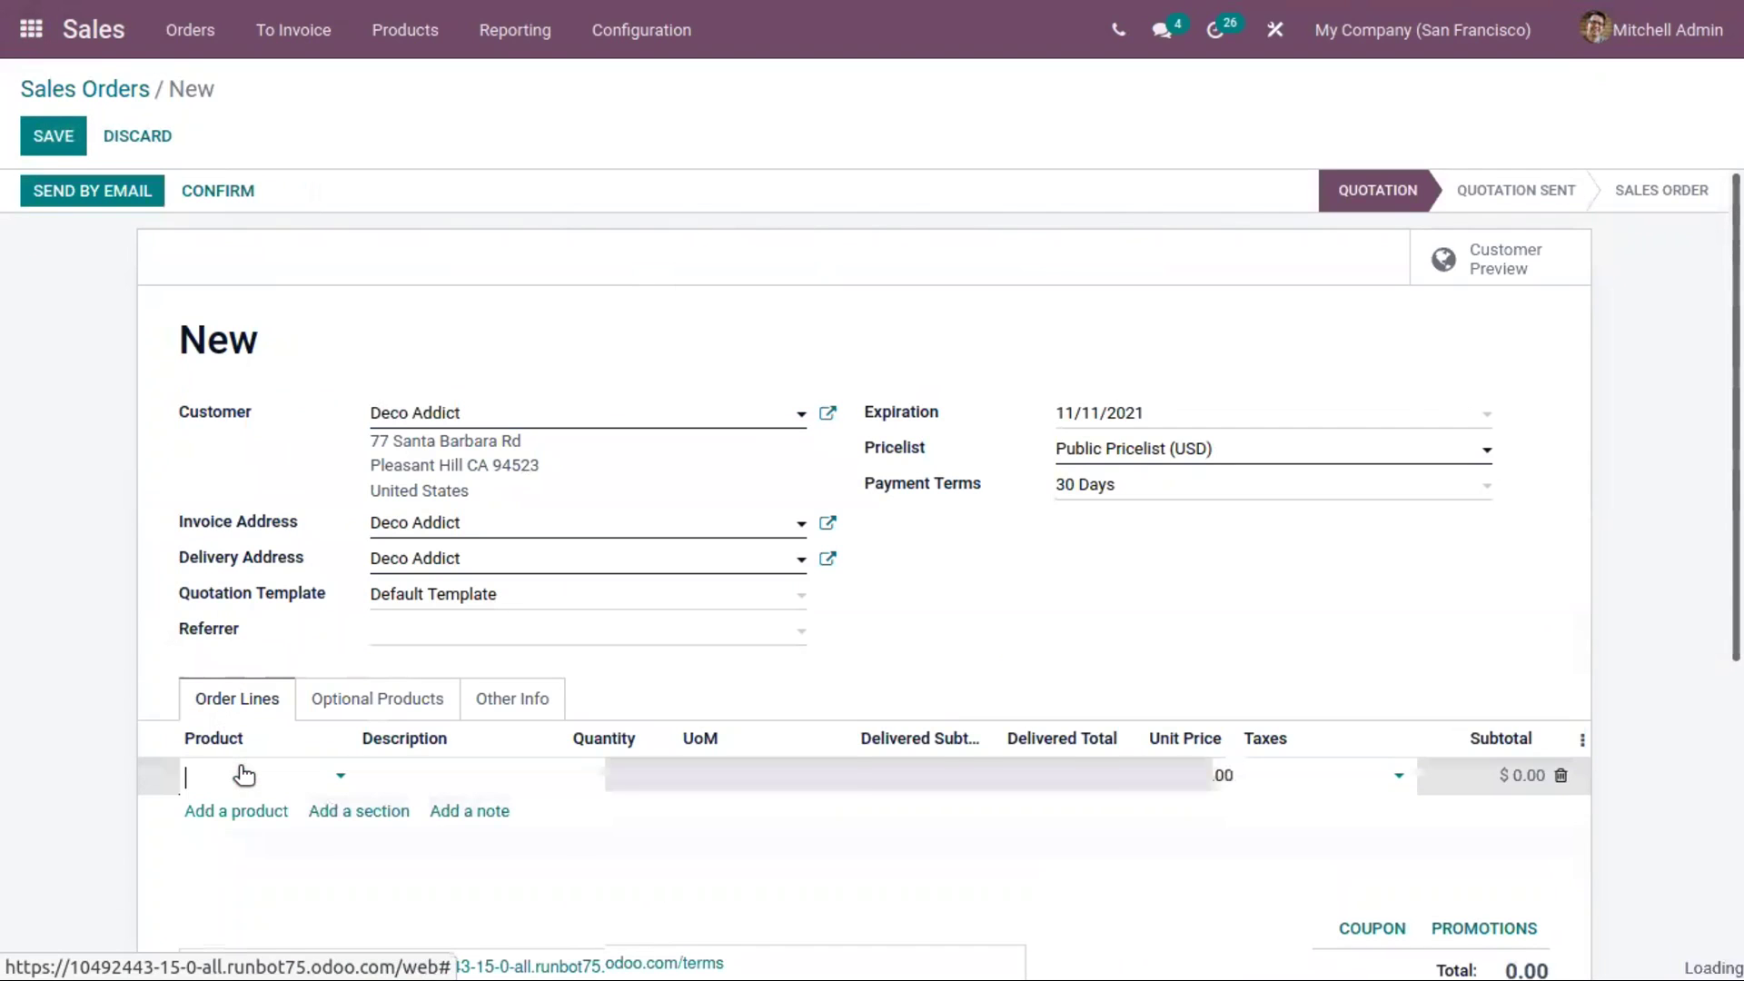
text(hi)
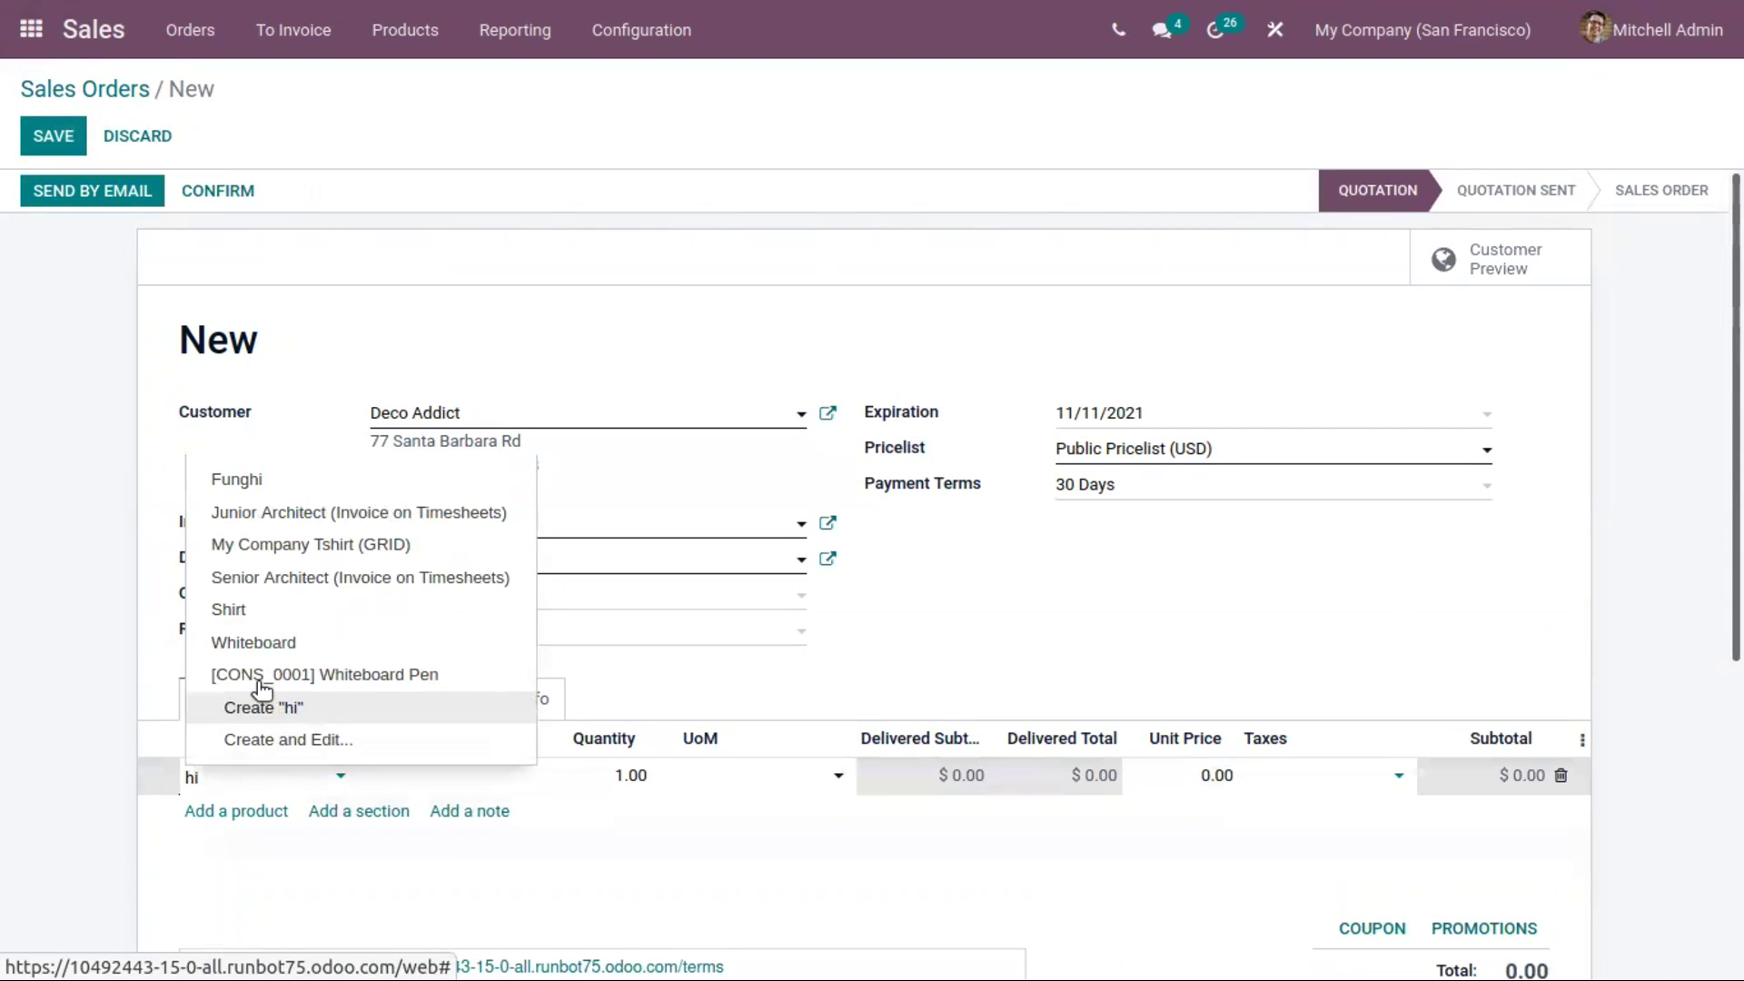
key(BackSpace)
text(s)
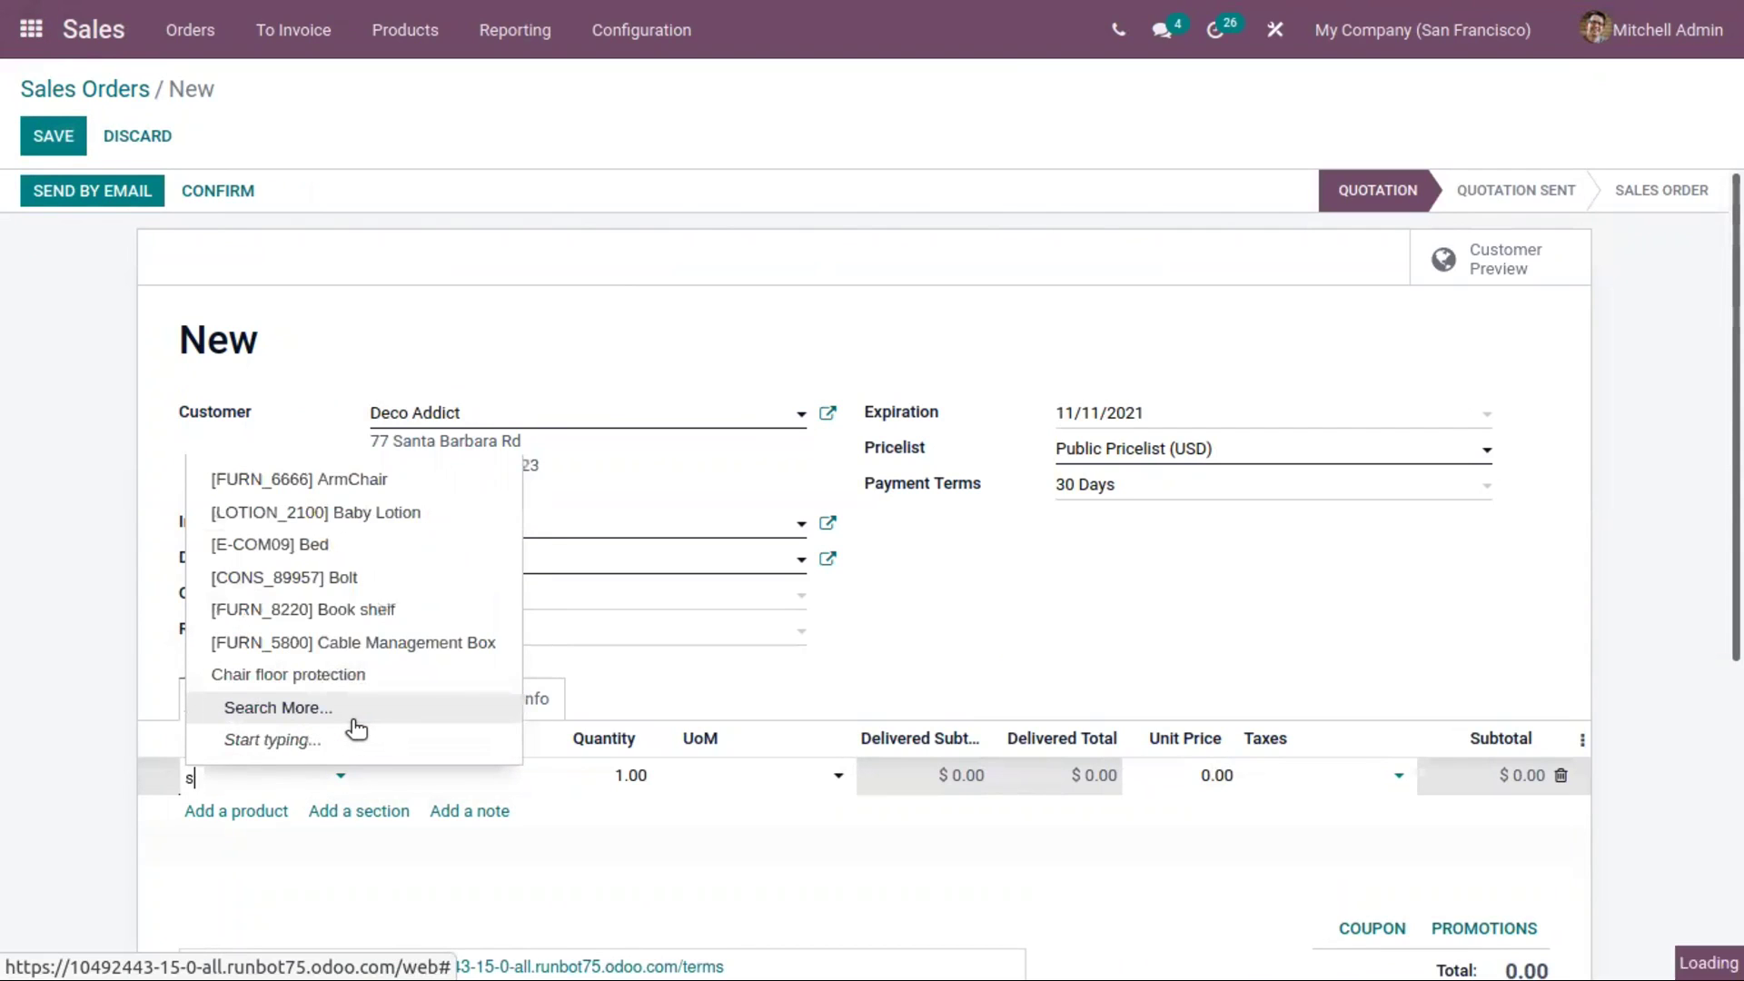
text(hir)
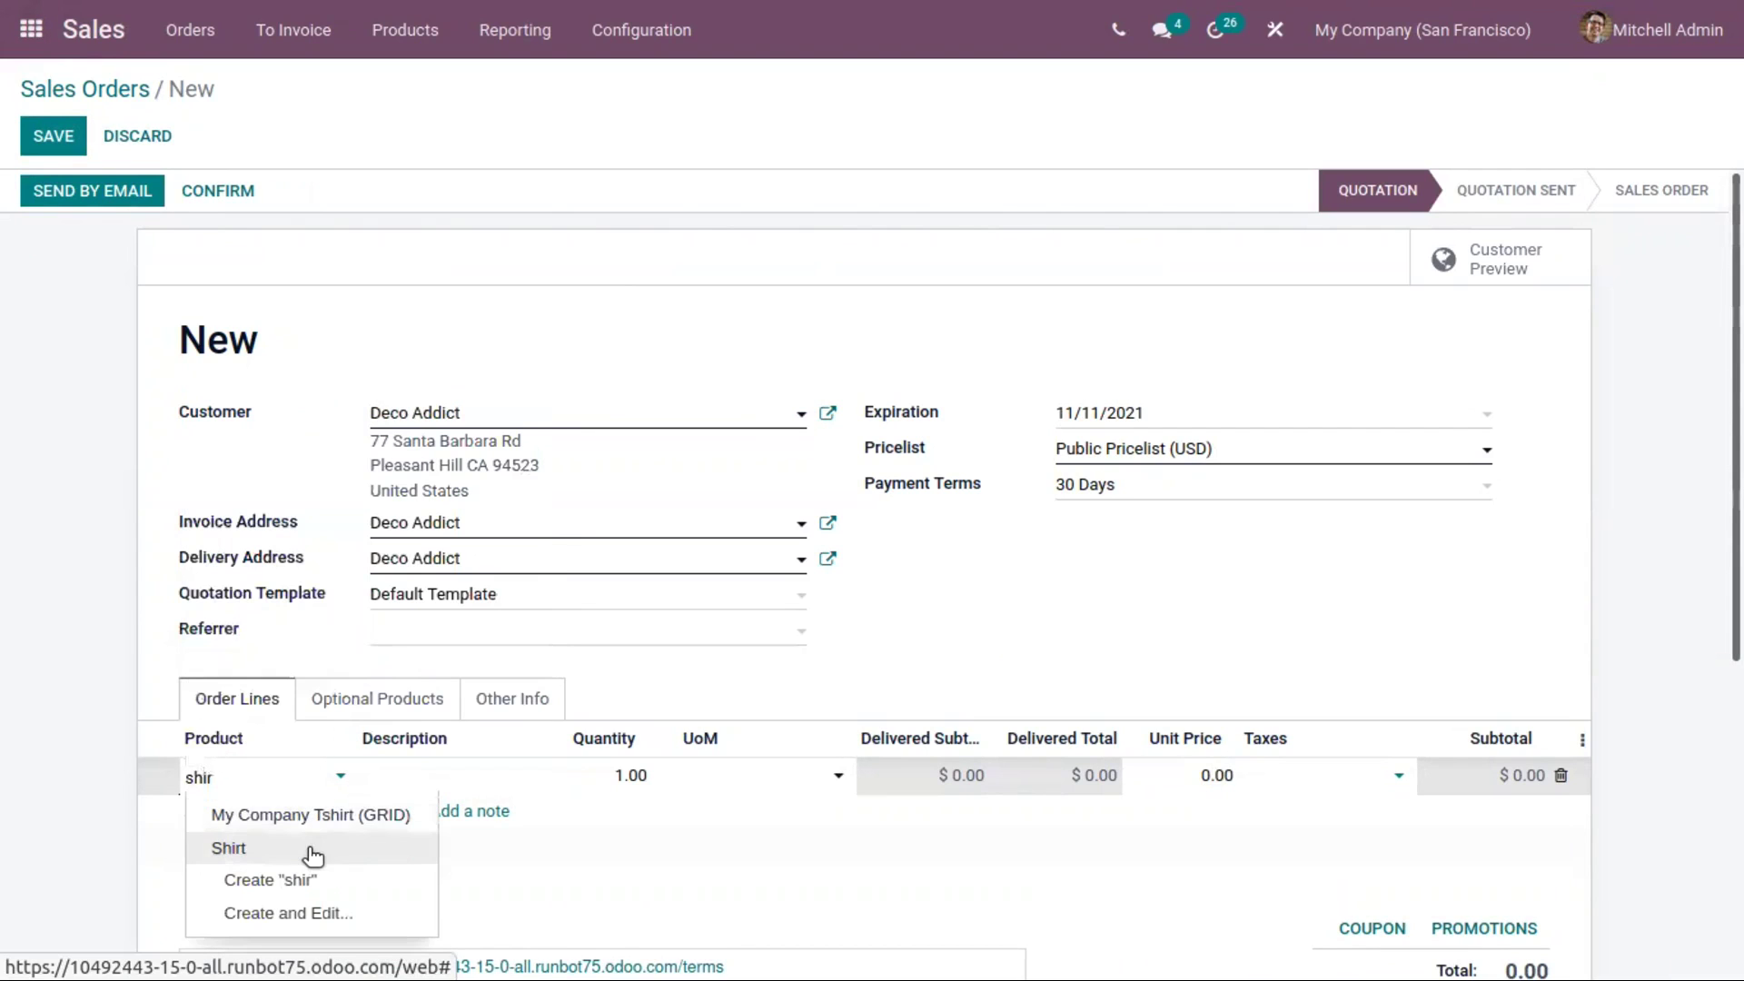
click(311, 848)
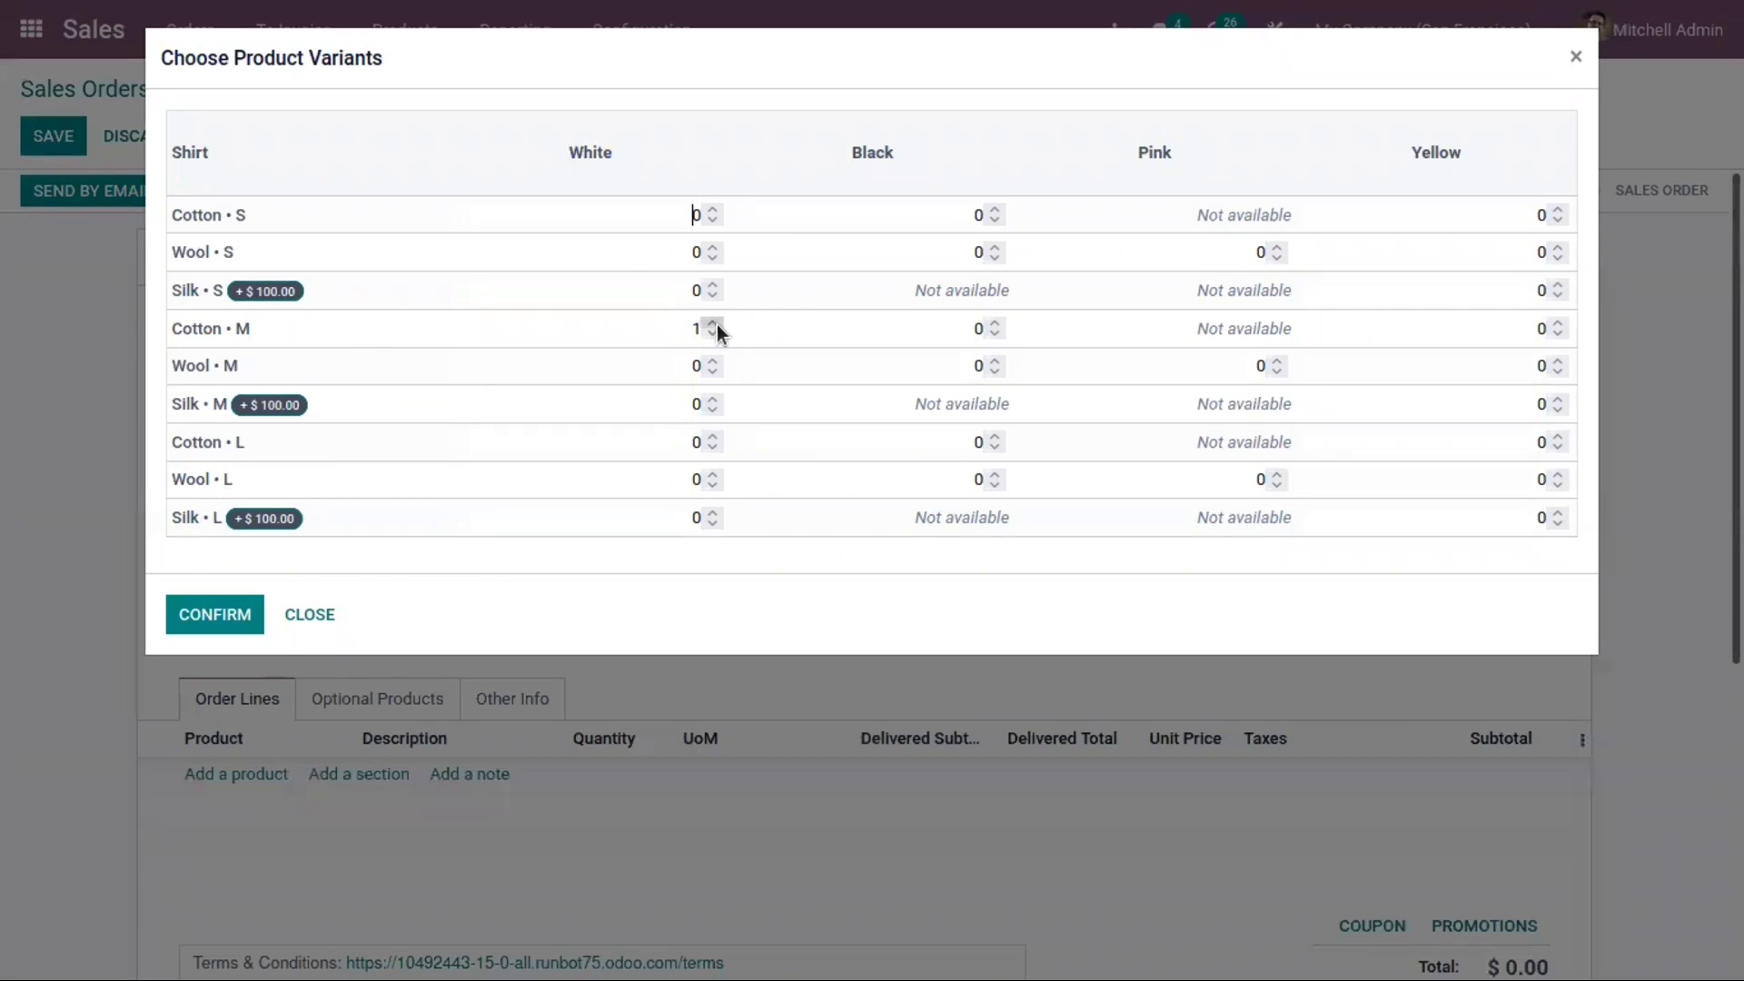
click(995, 322)
click(194, 614)
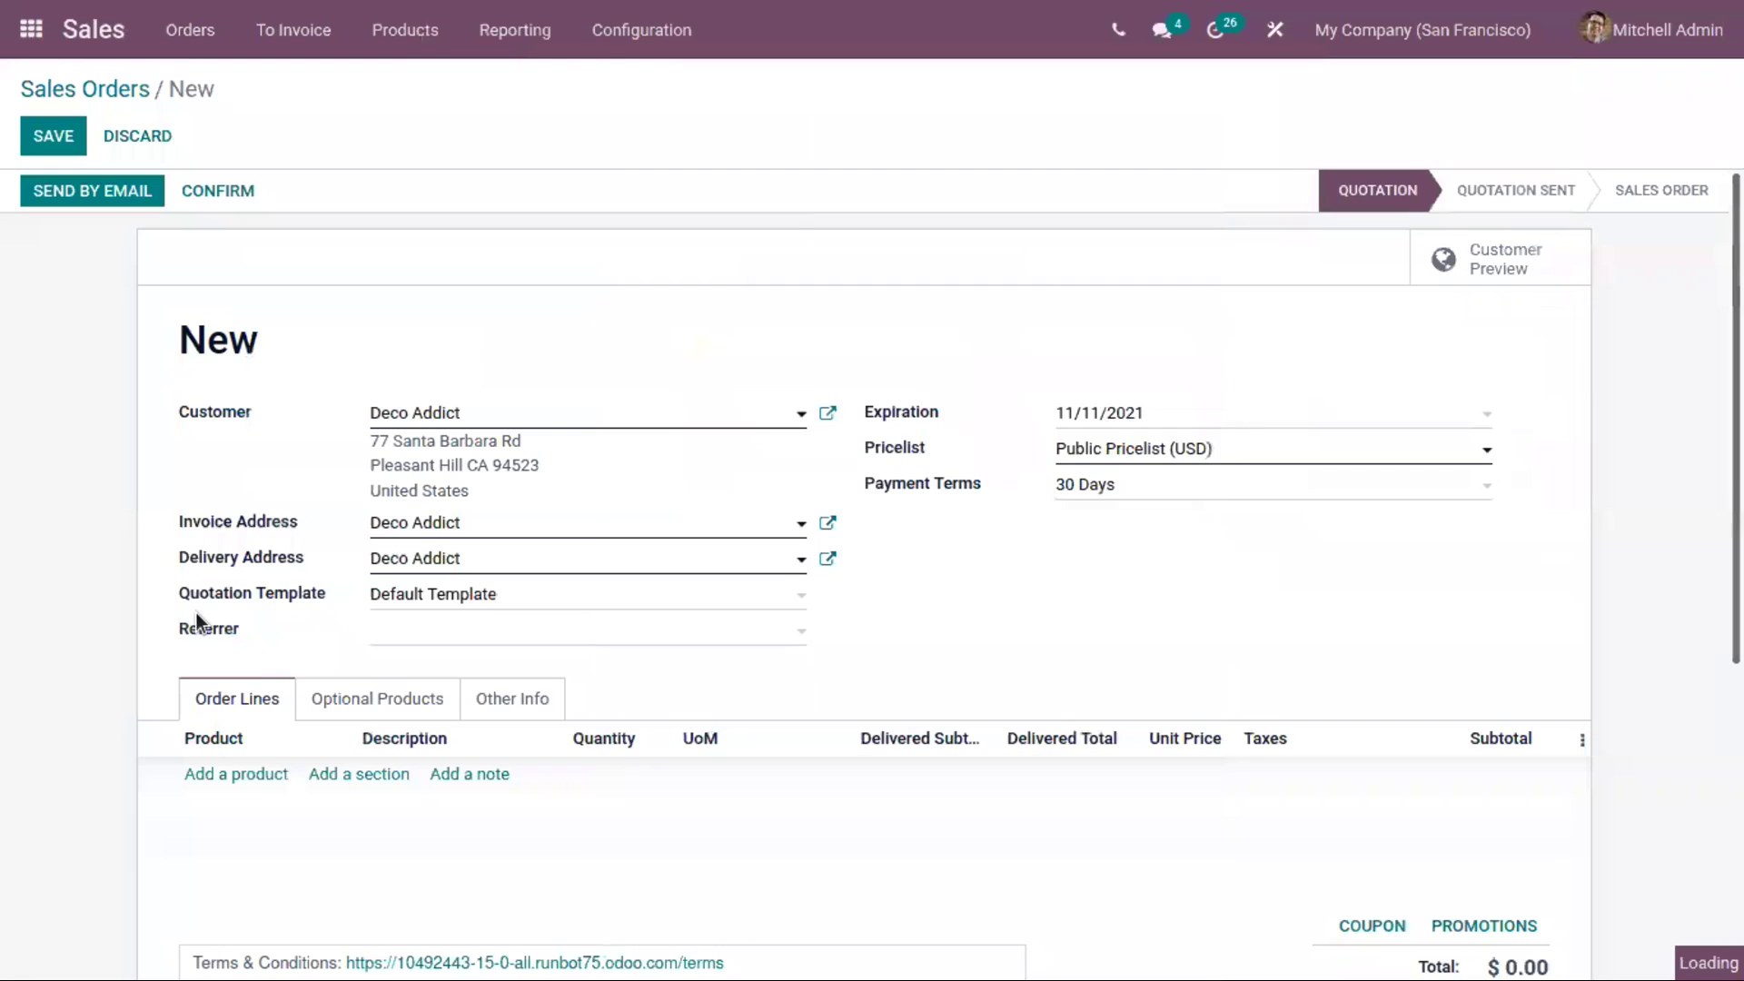
Check the Shirt order lines and confirm the sales order
scroll(563, 666, down, 4)
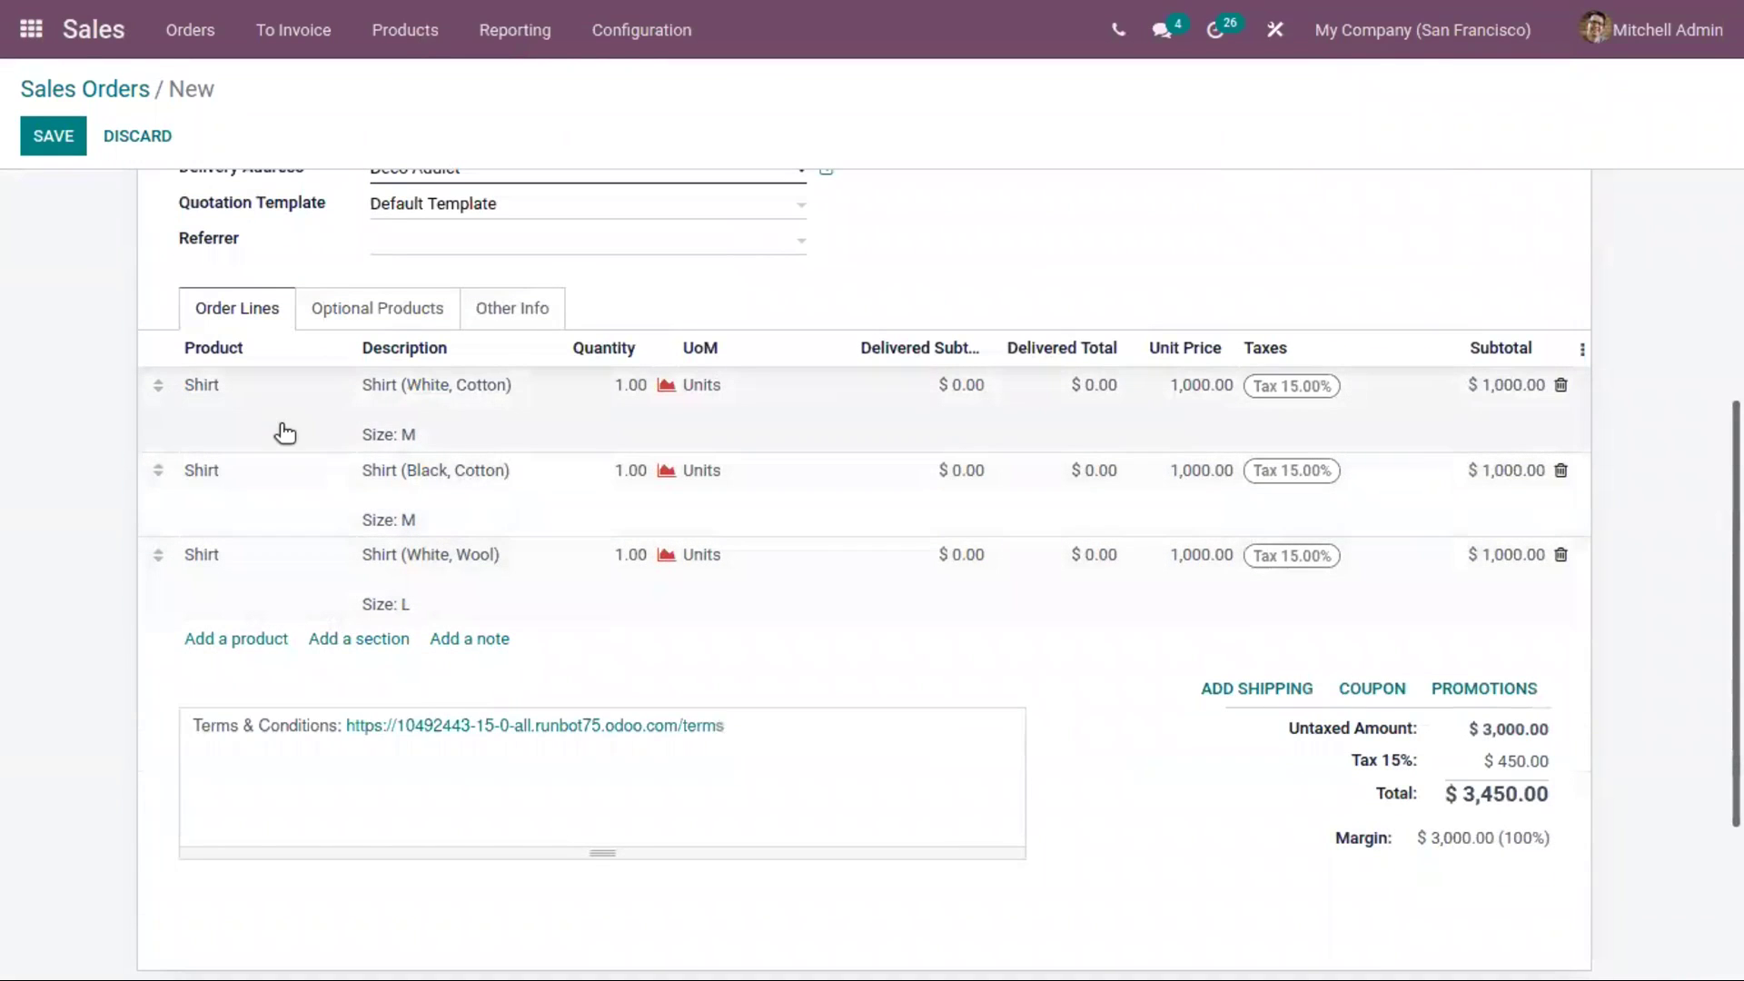
scroll(496, 422, up, 4)
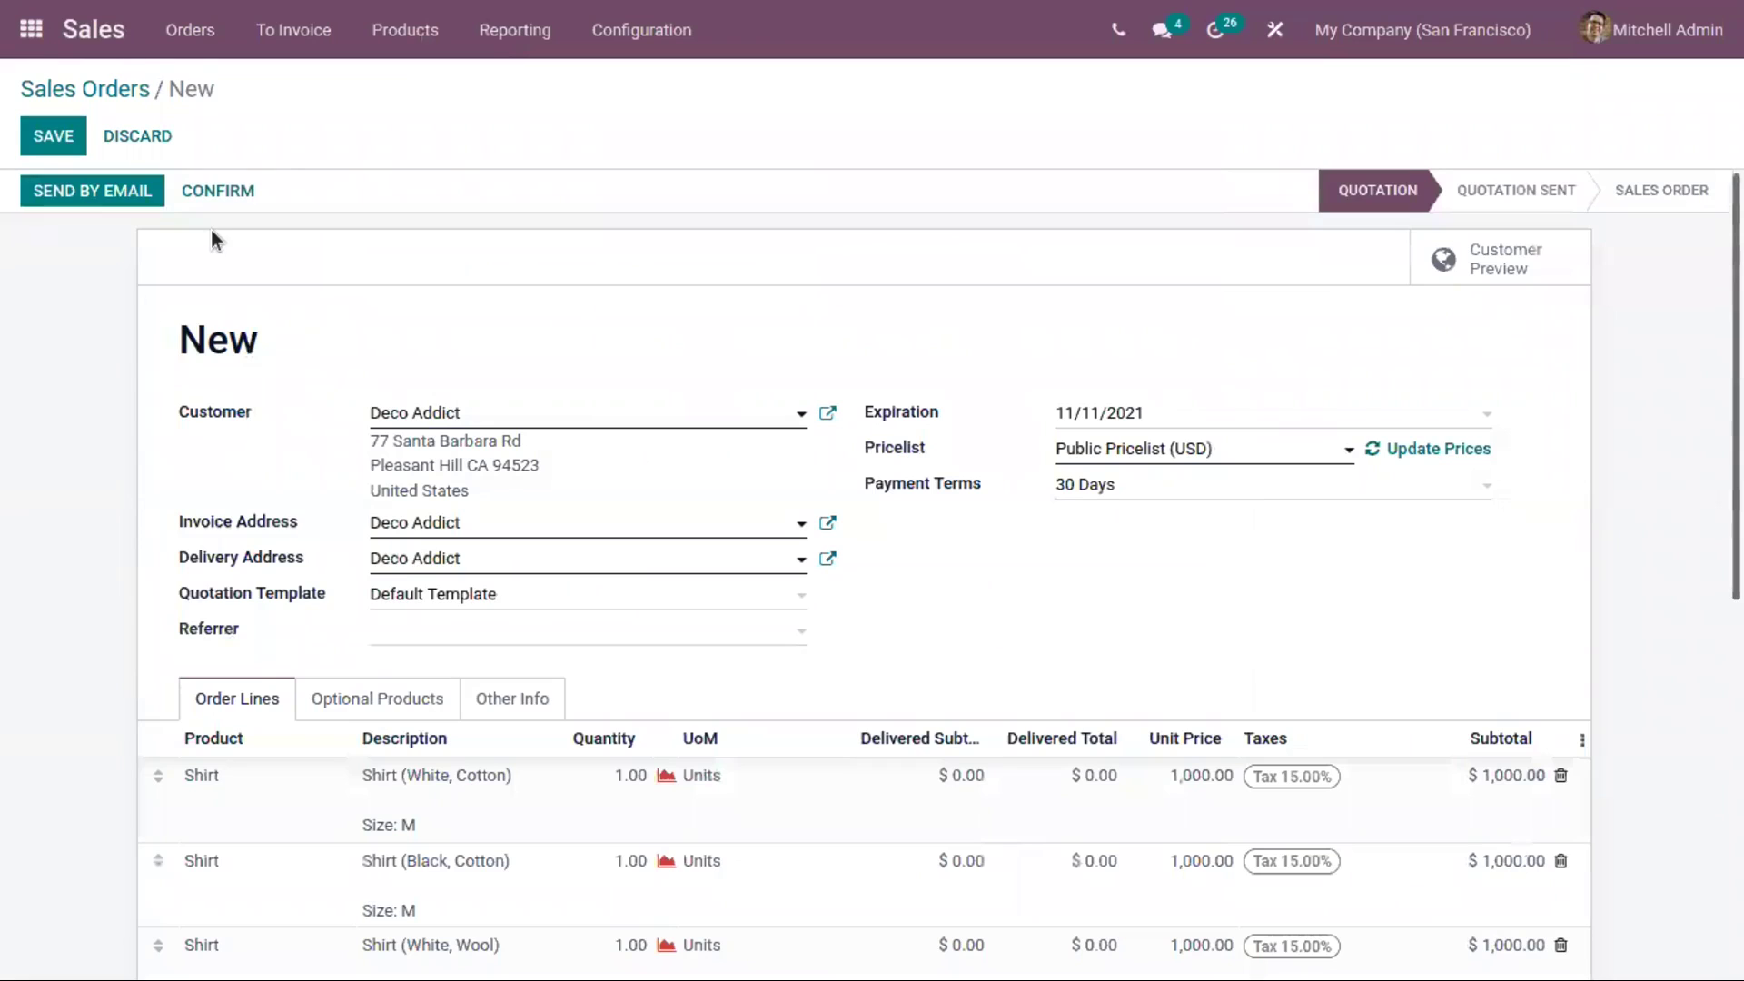
click(193, 199)
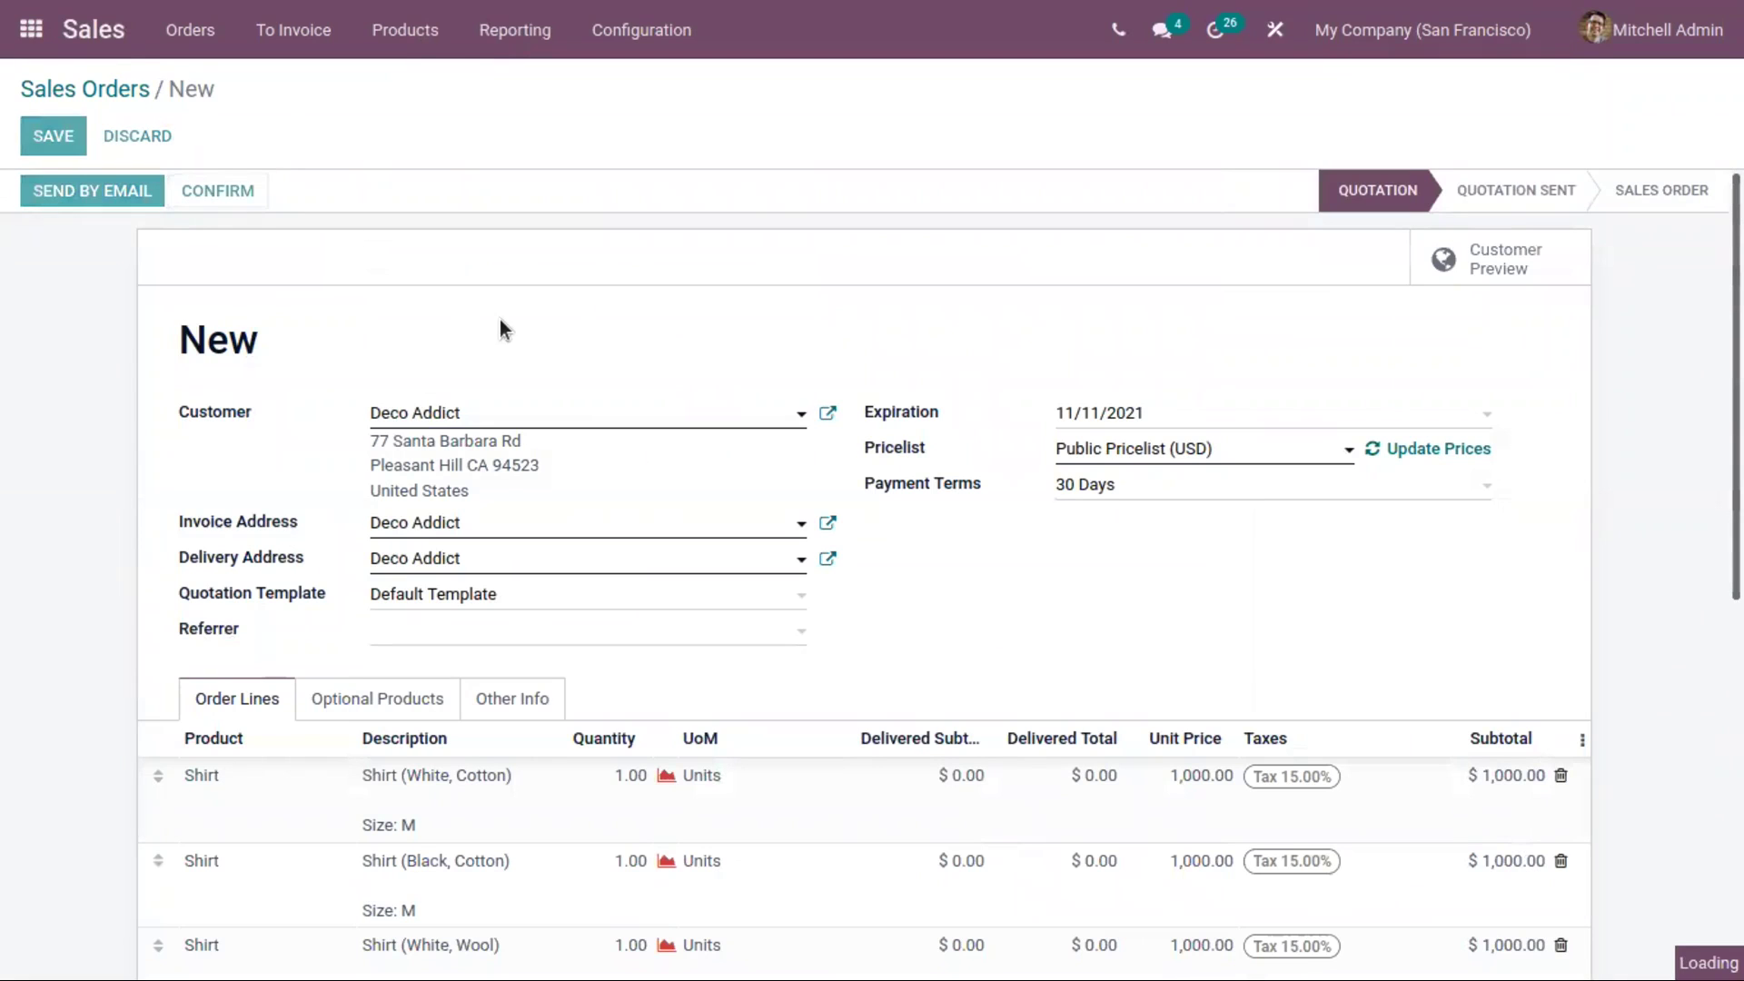
Search the products for "shir", open Shirt, examine its list of variants and return to the product
click(392, 41)
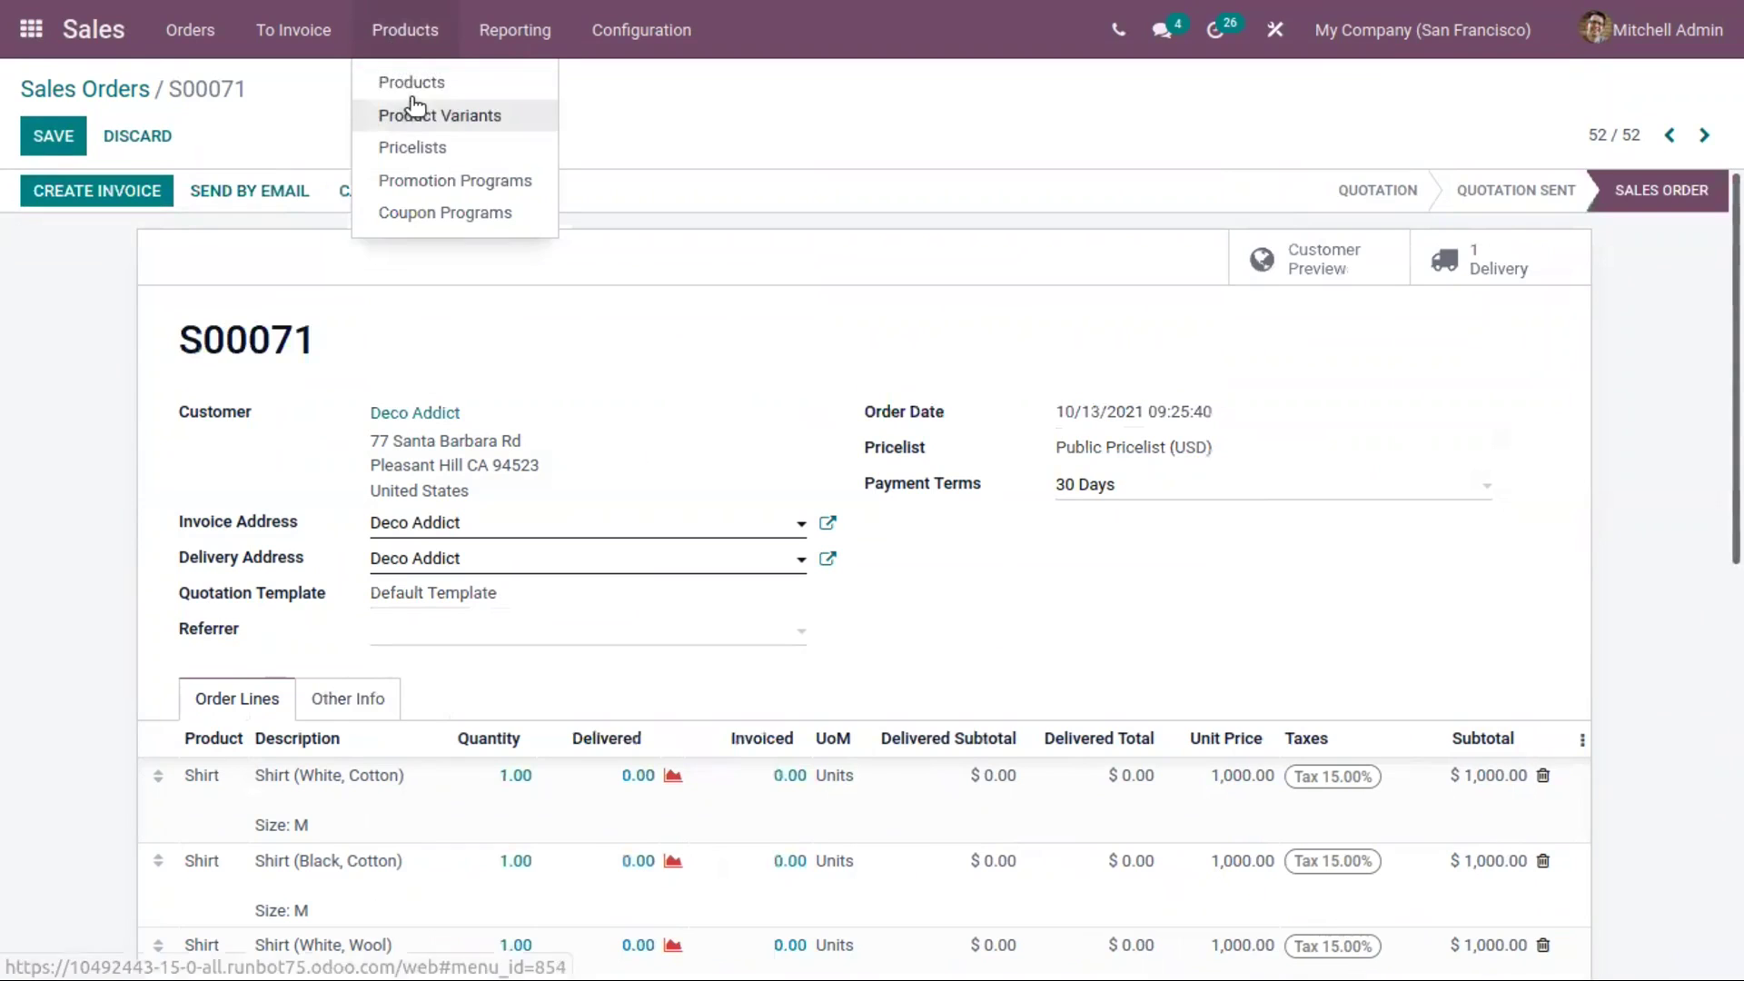
click(409, 80)
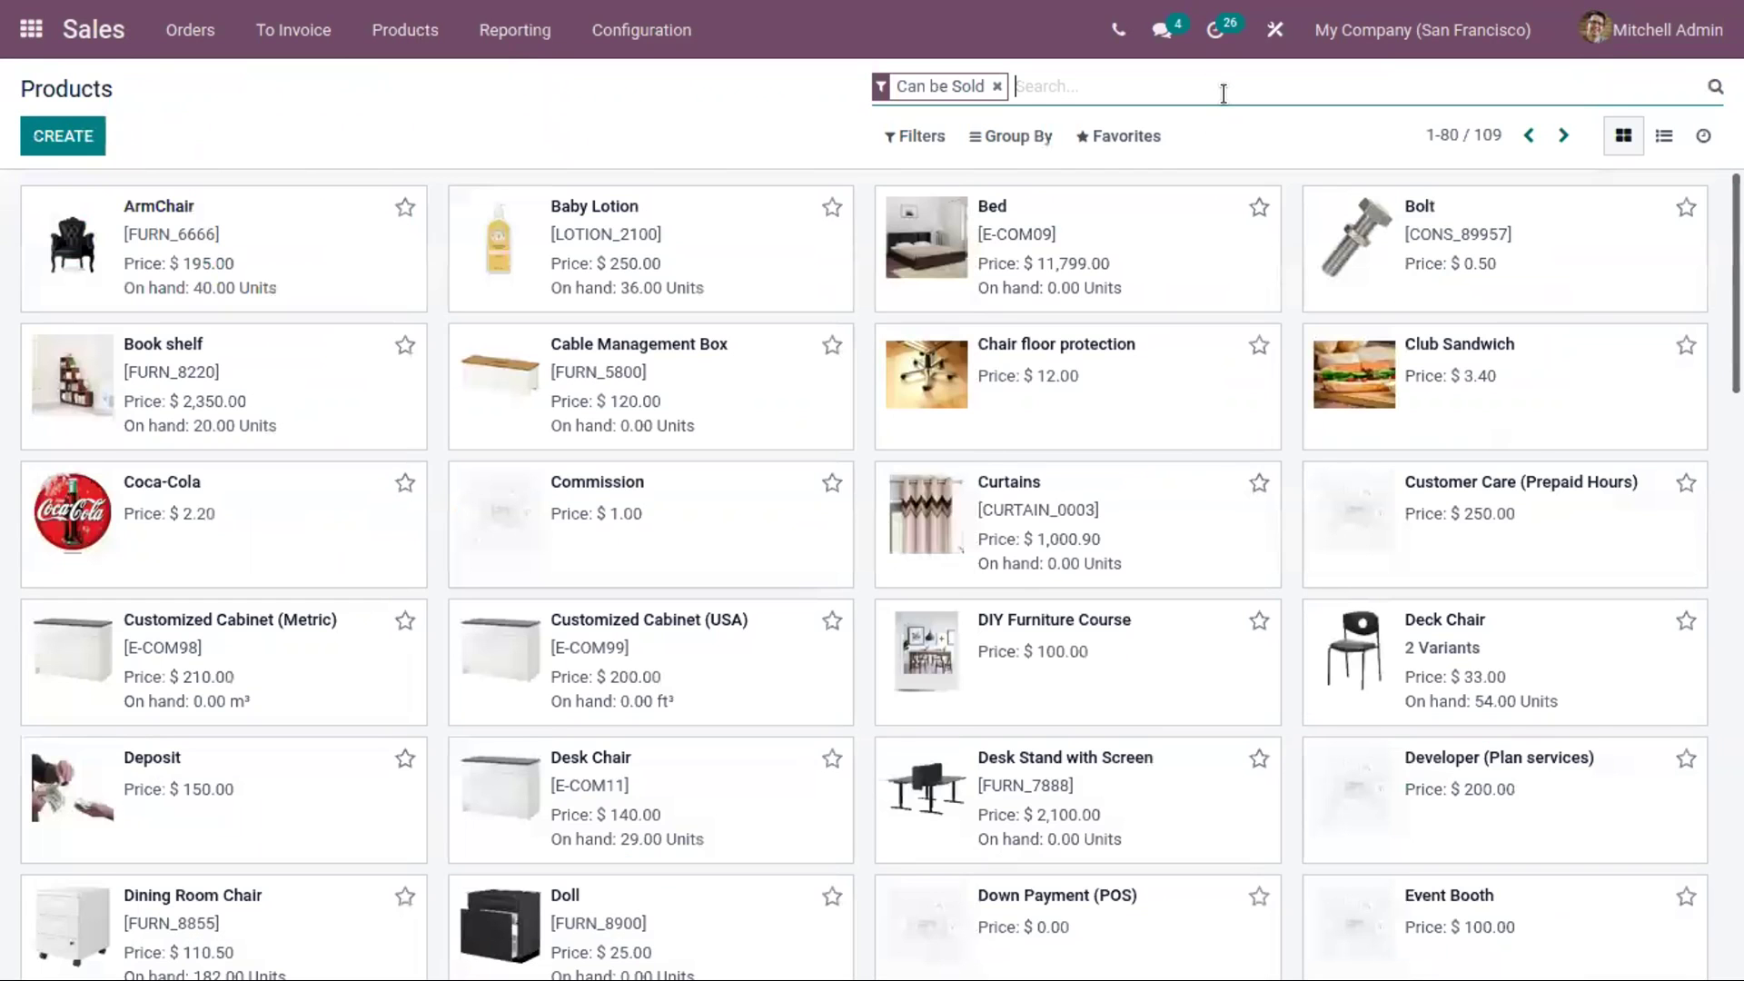
text(shir)
key(Return)
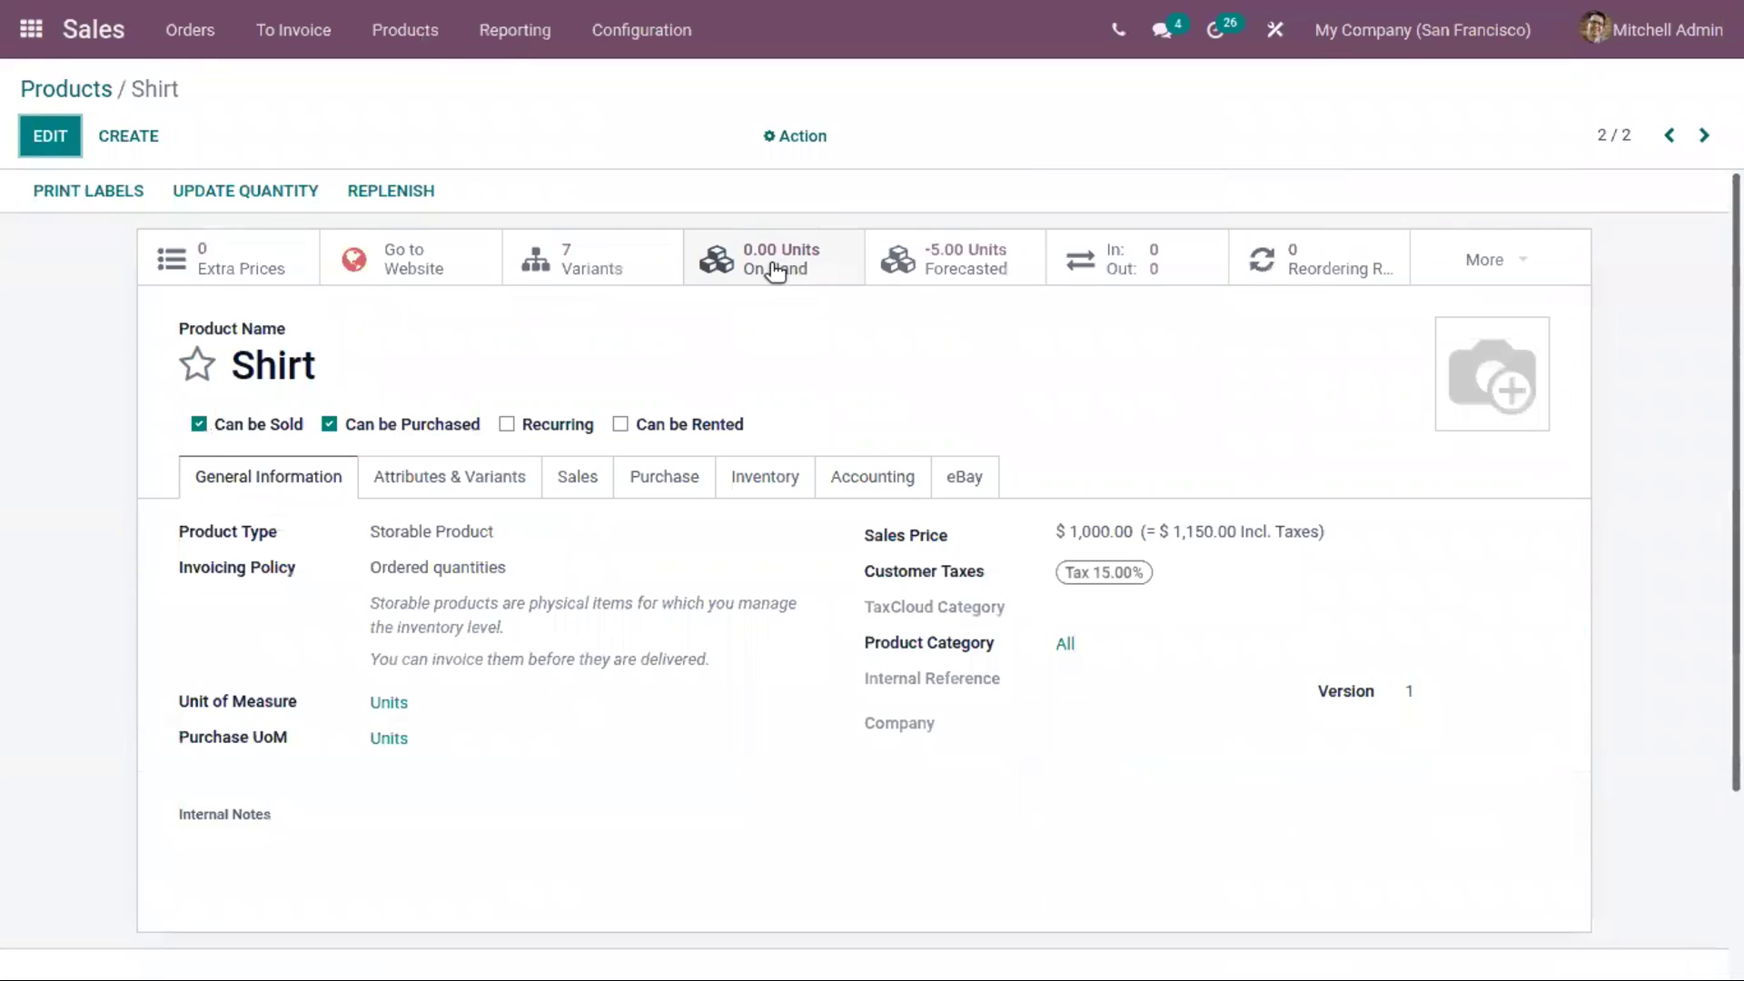
click(623, 258)
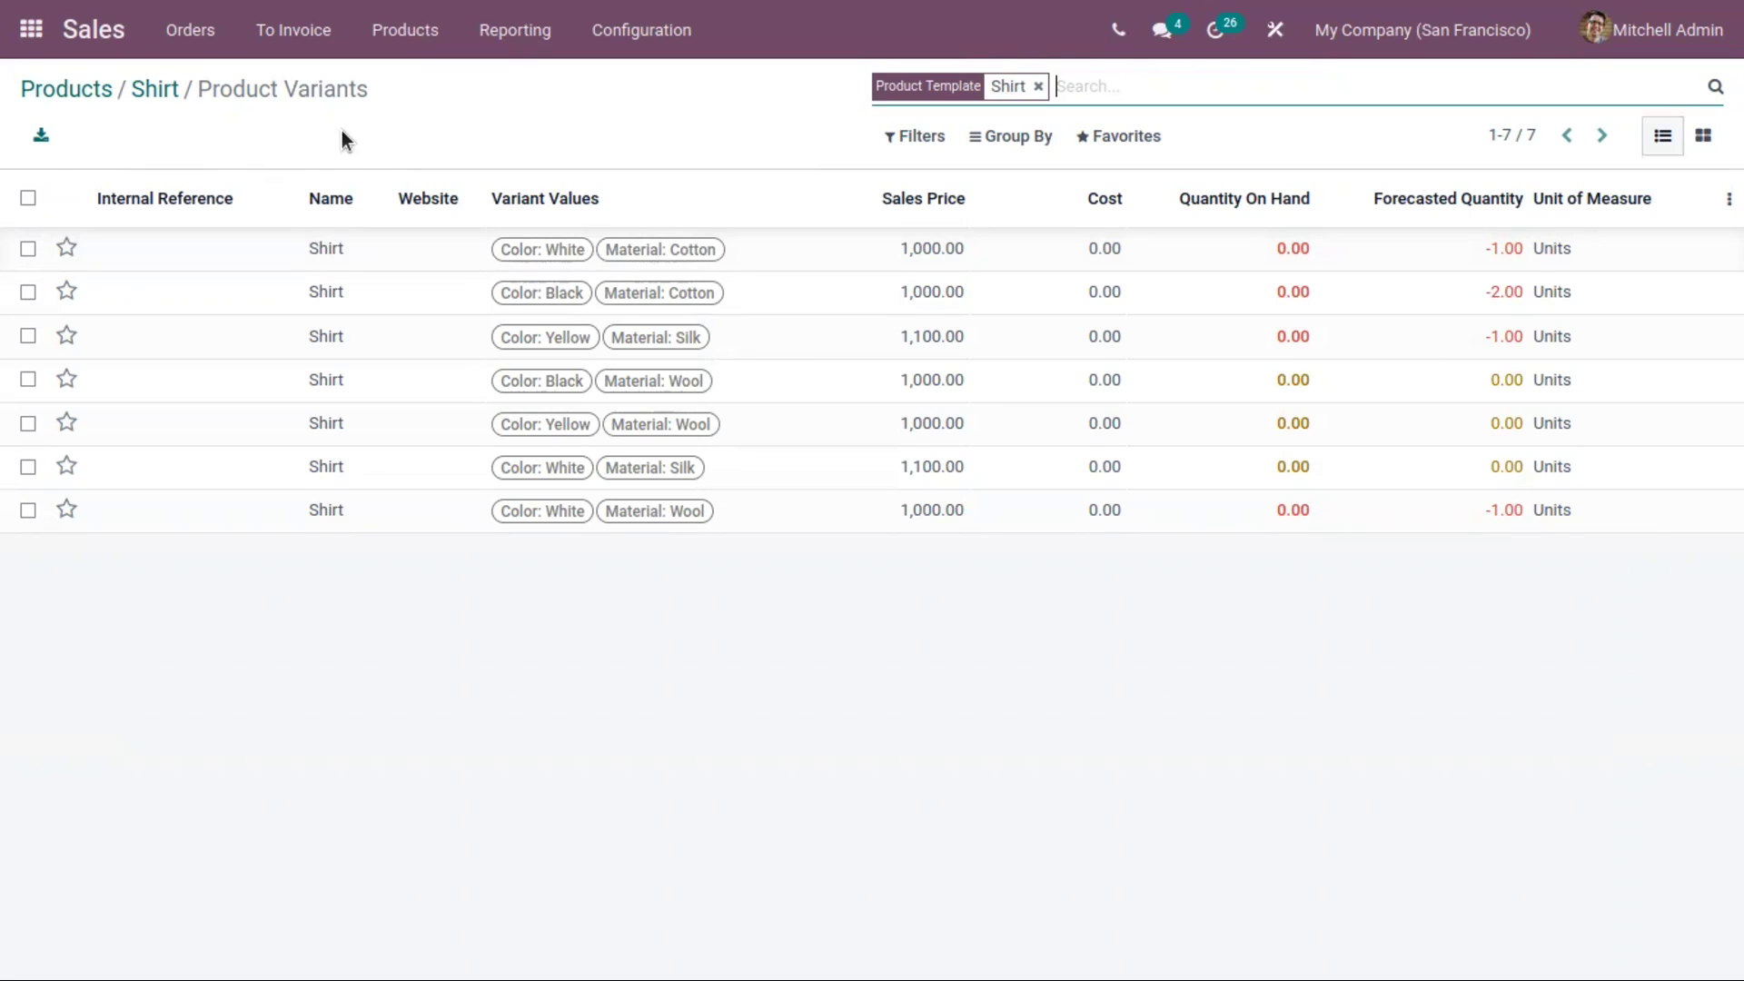
click(155, 90)
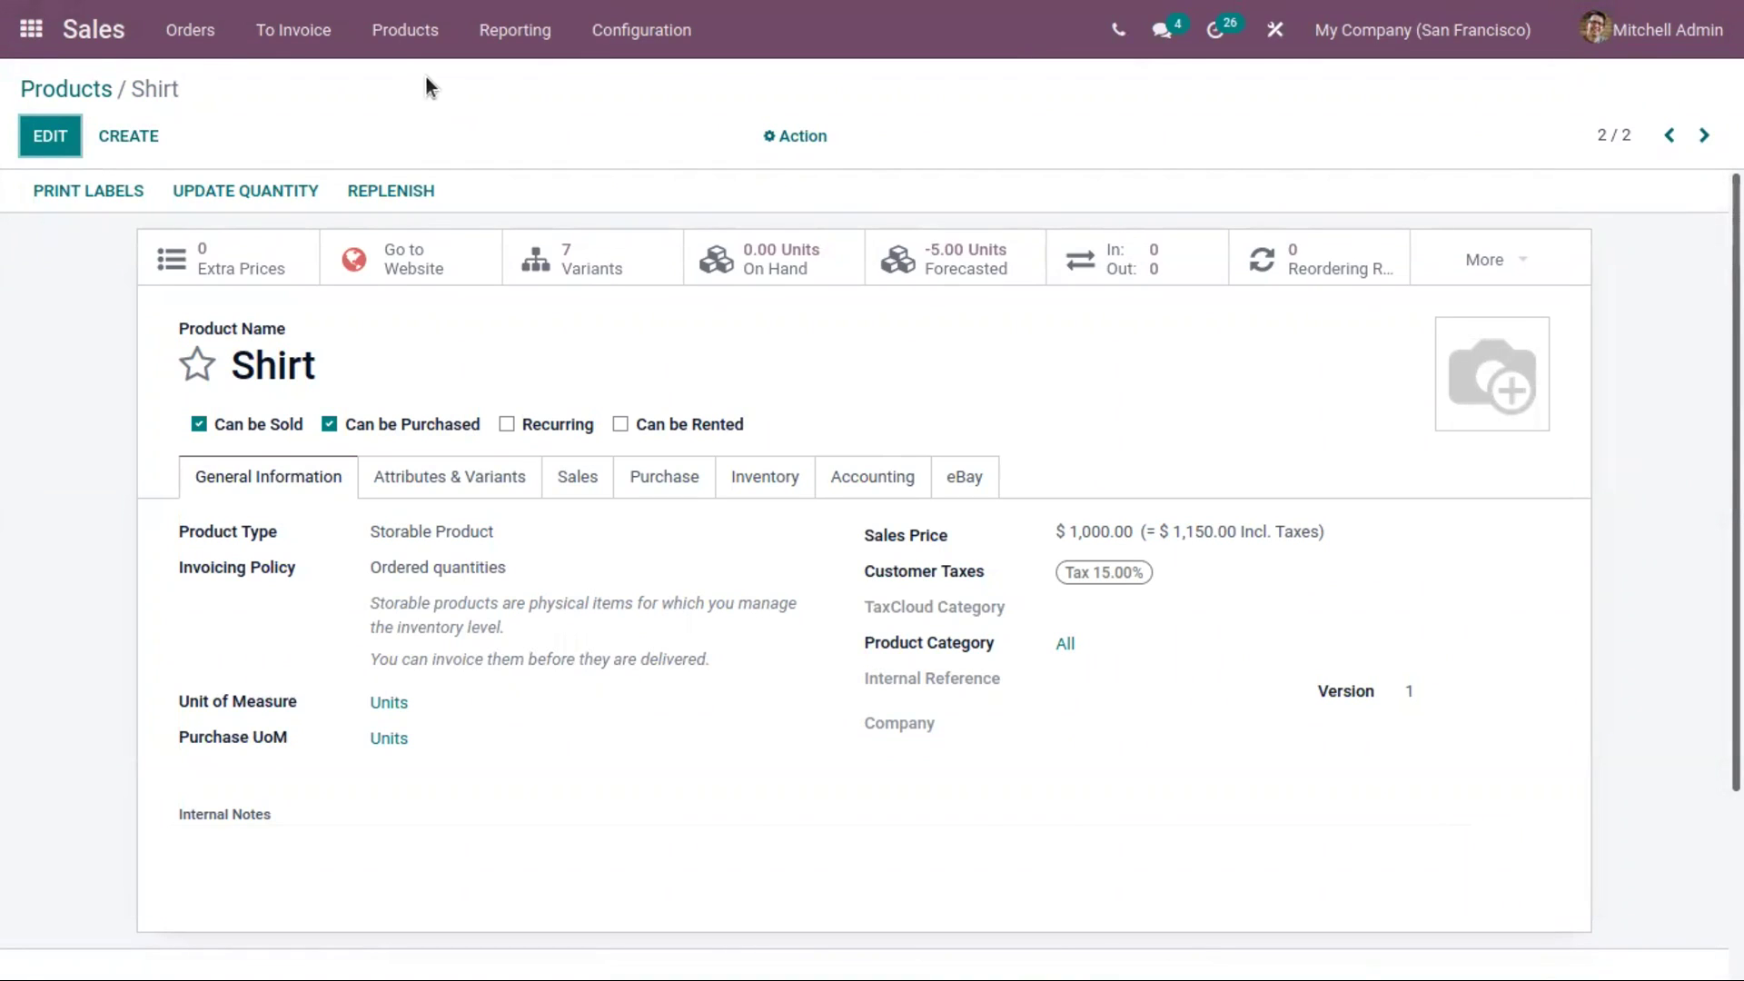
Open the list of all product variants and look through its variant values, prices and quantities
click(401, 24)
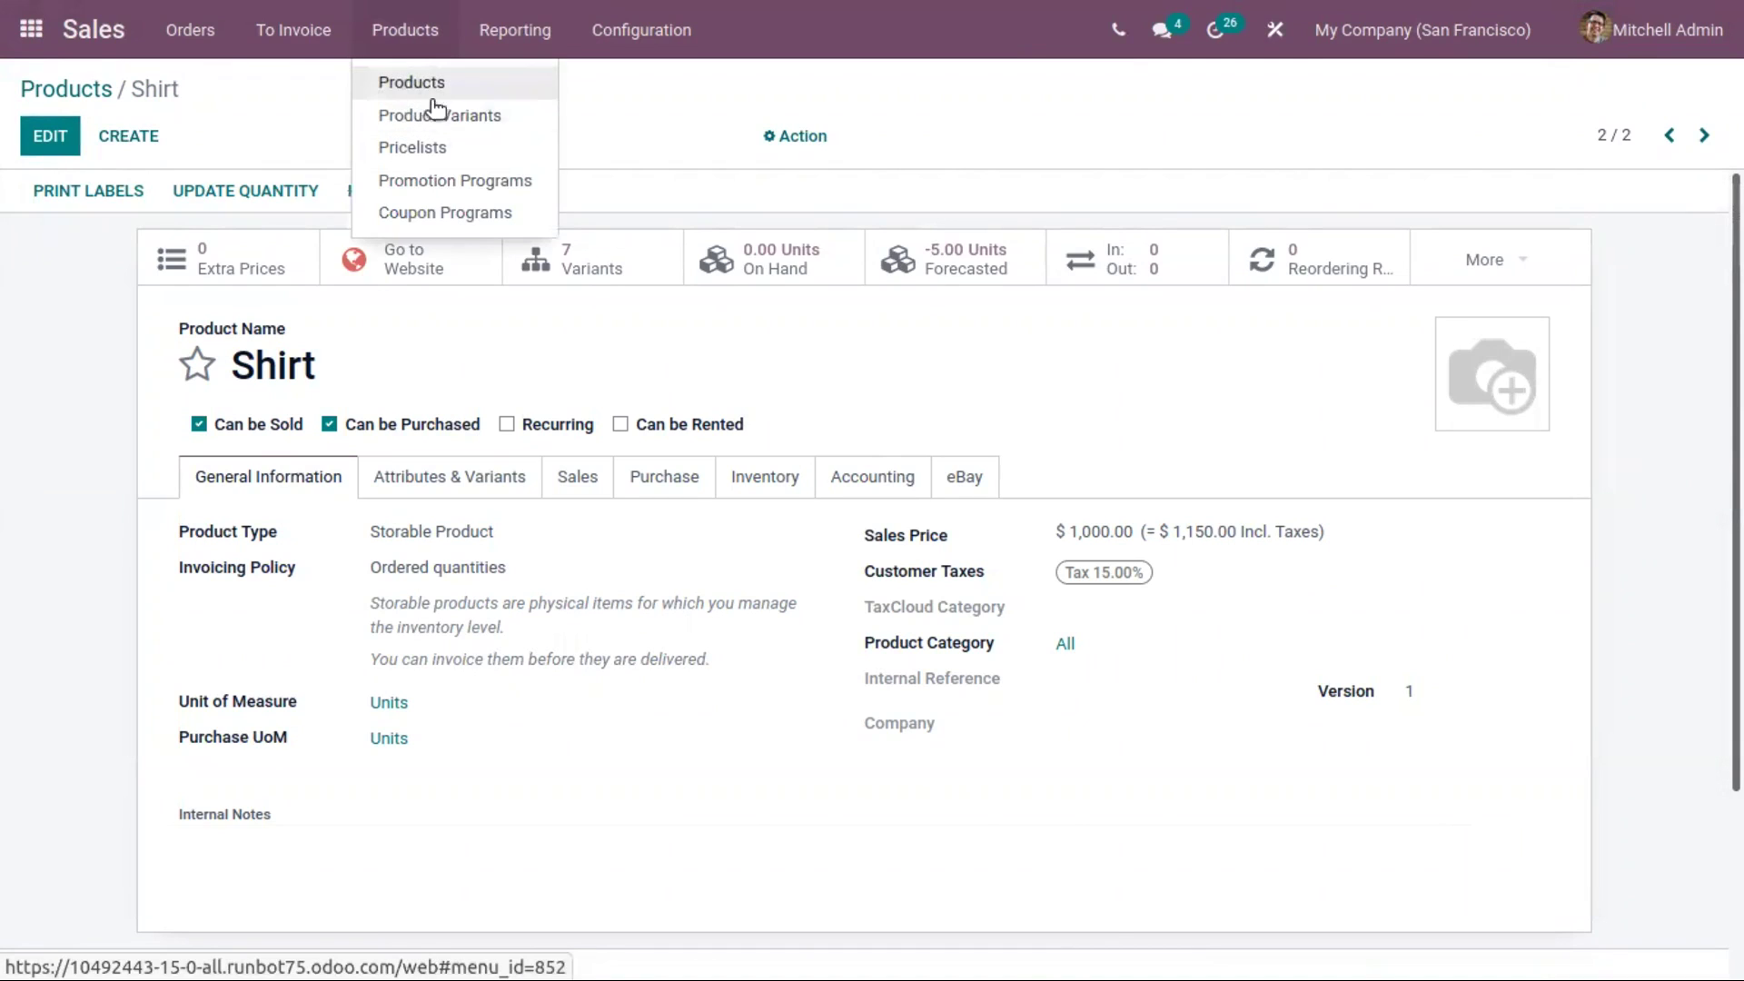
click(487, 121)
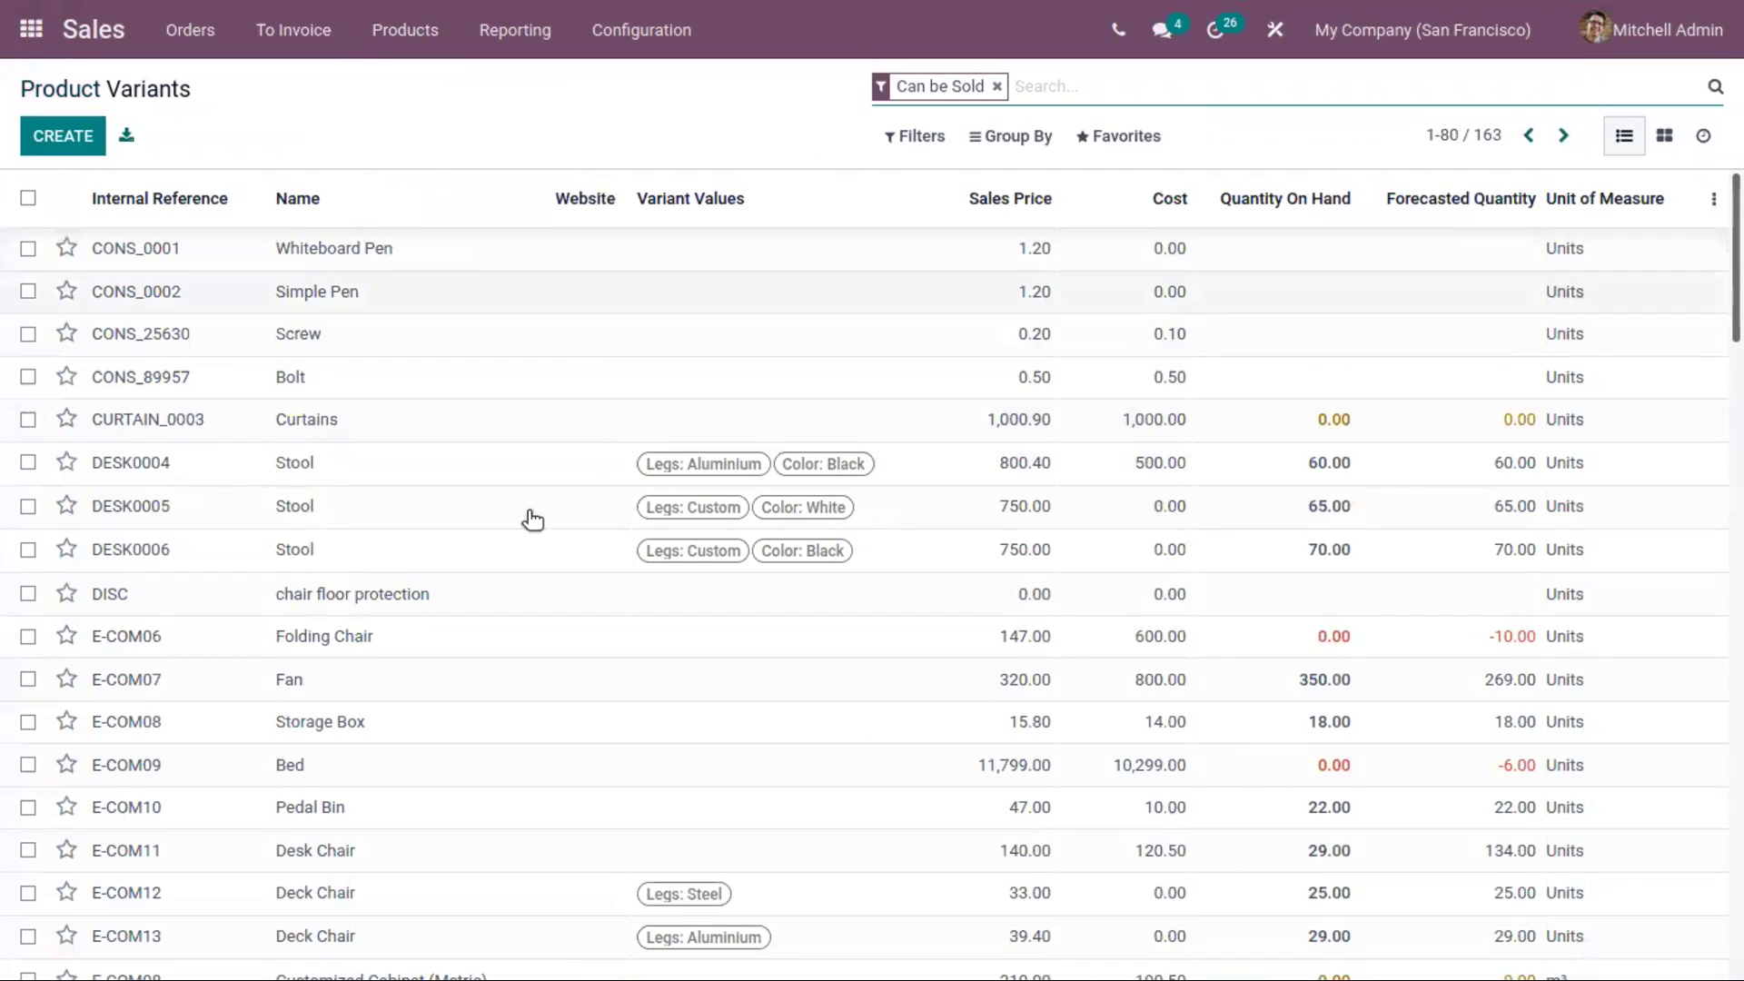
scroll(297, 401, down, 2)
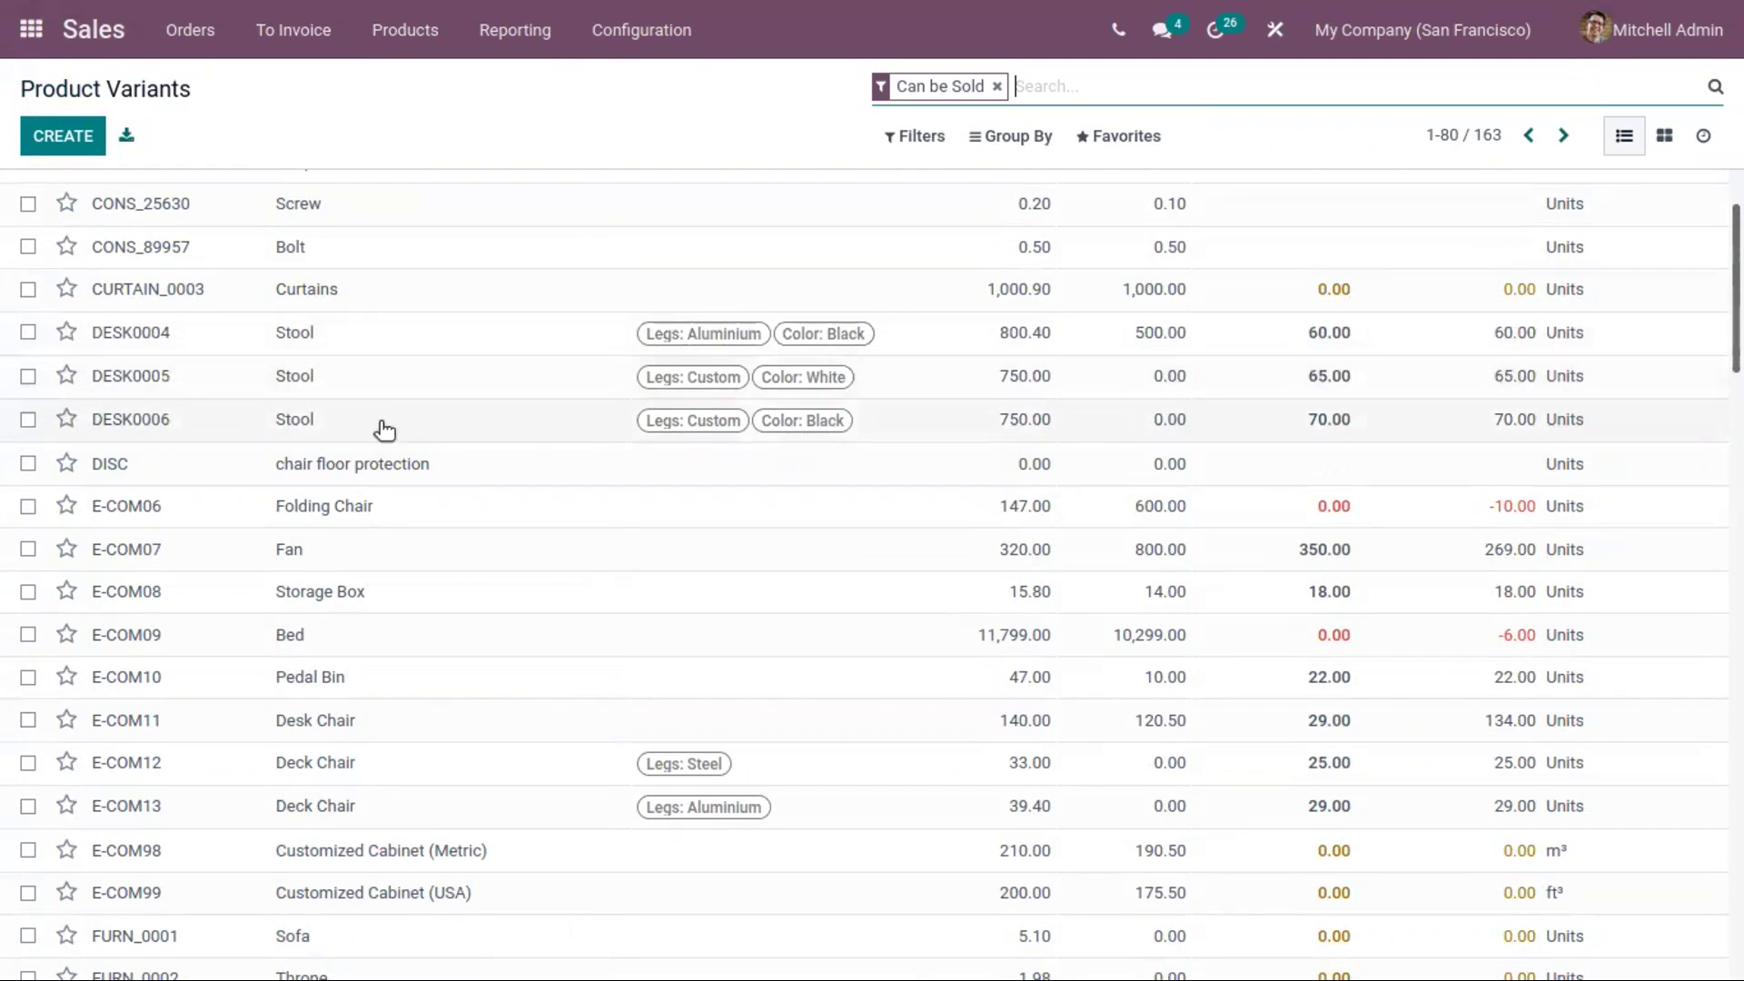
scroll(603, 452, down, 5)
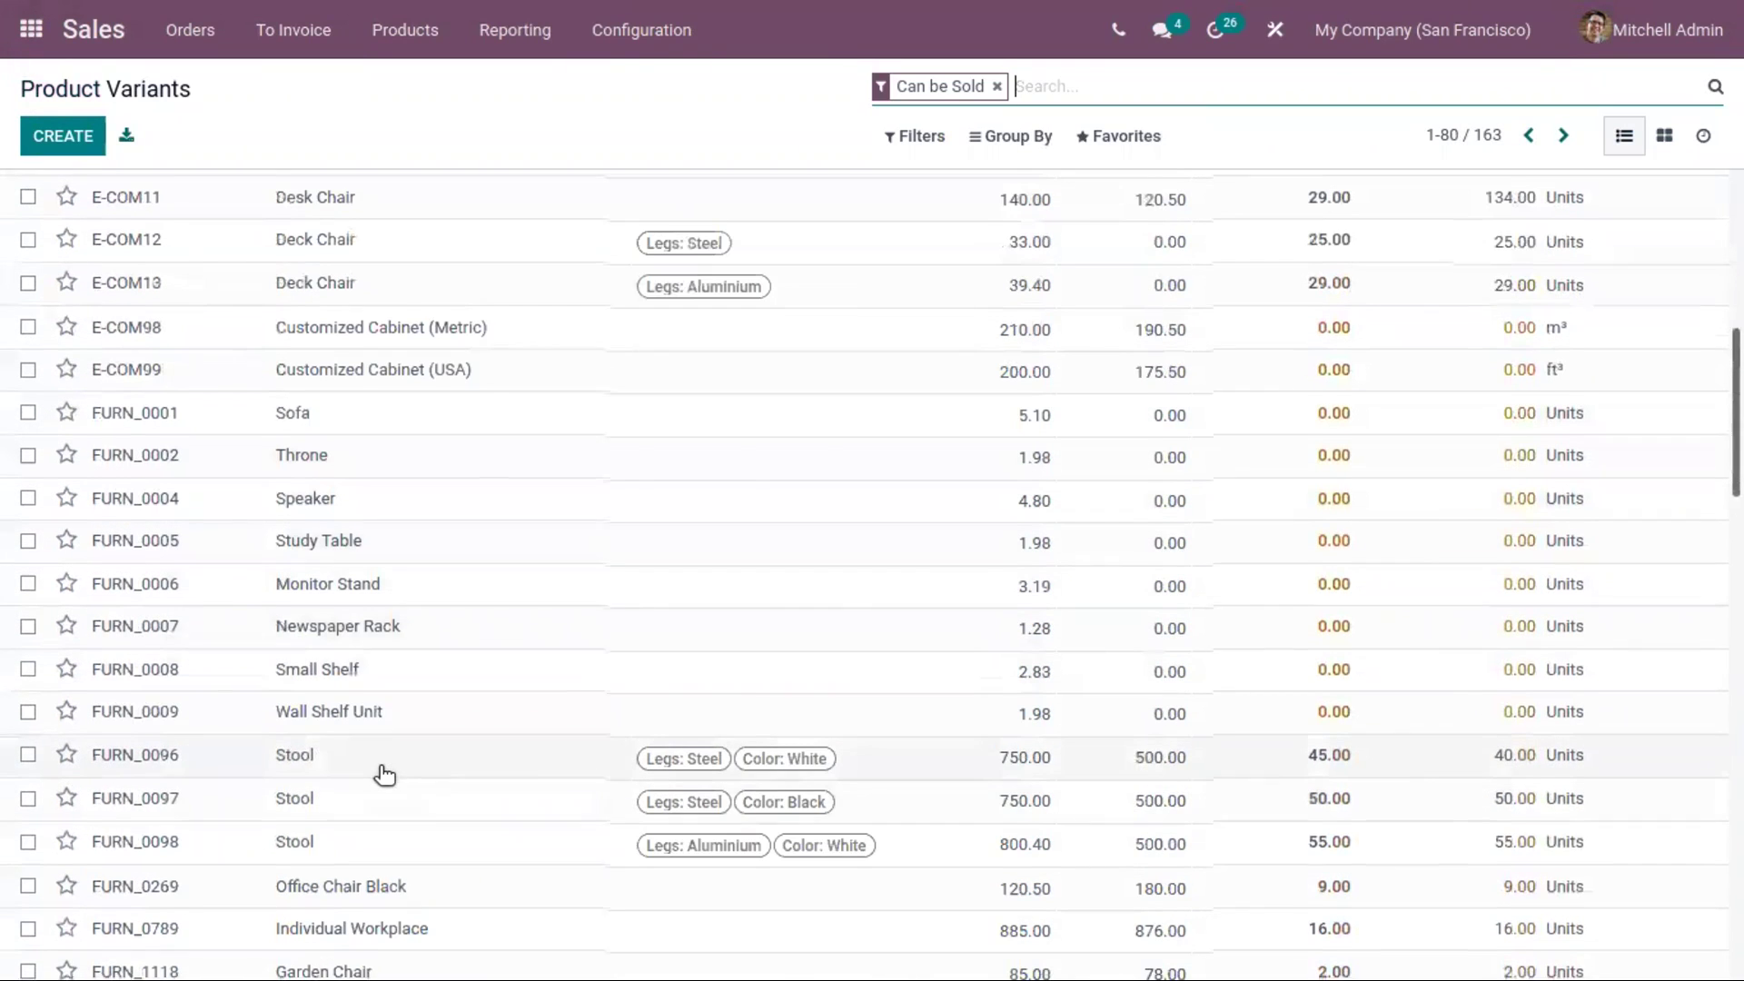
scroll(354, 665, down, 10)
scroll(354, 660, down, 8)
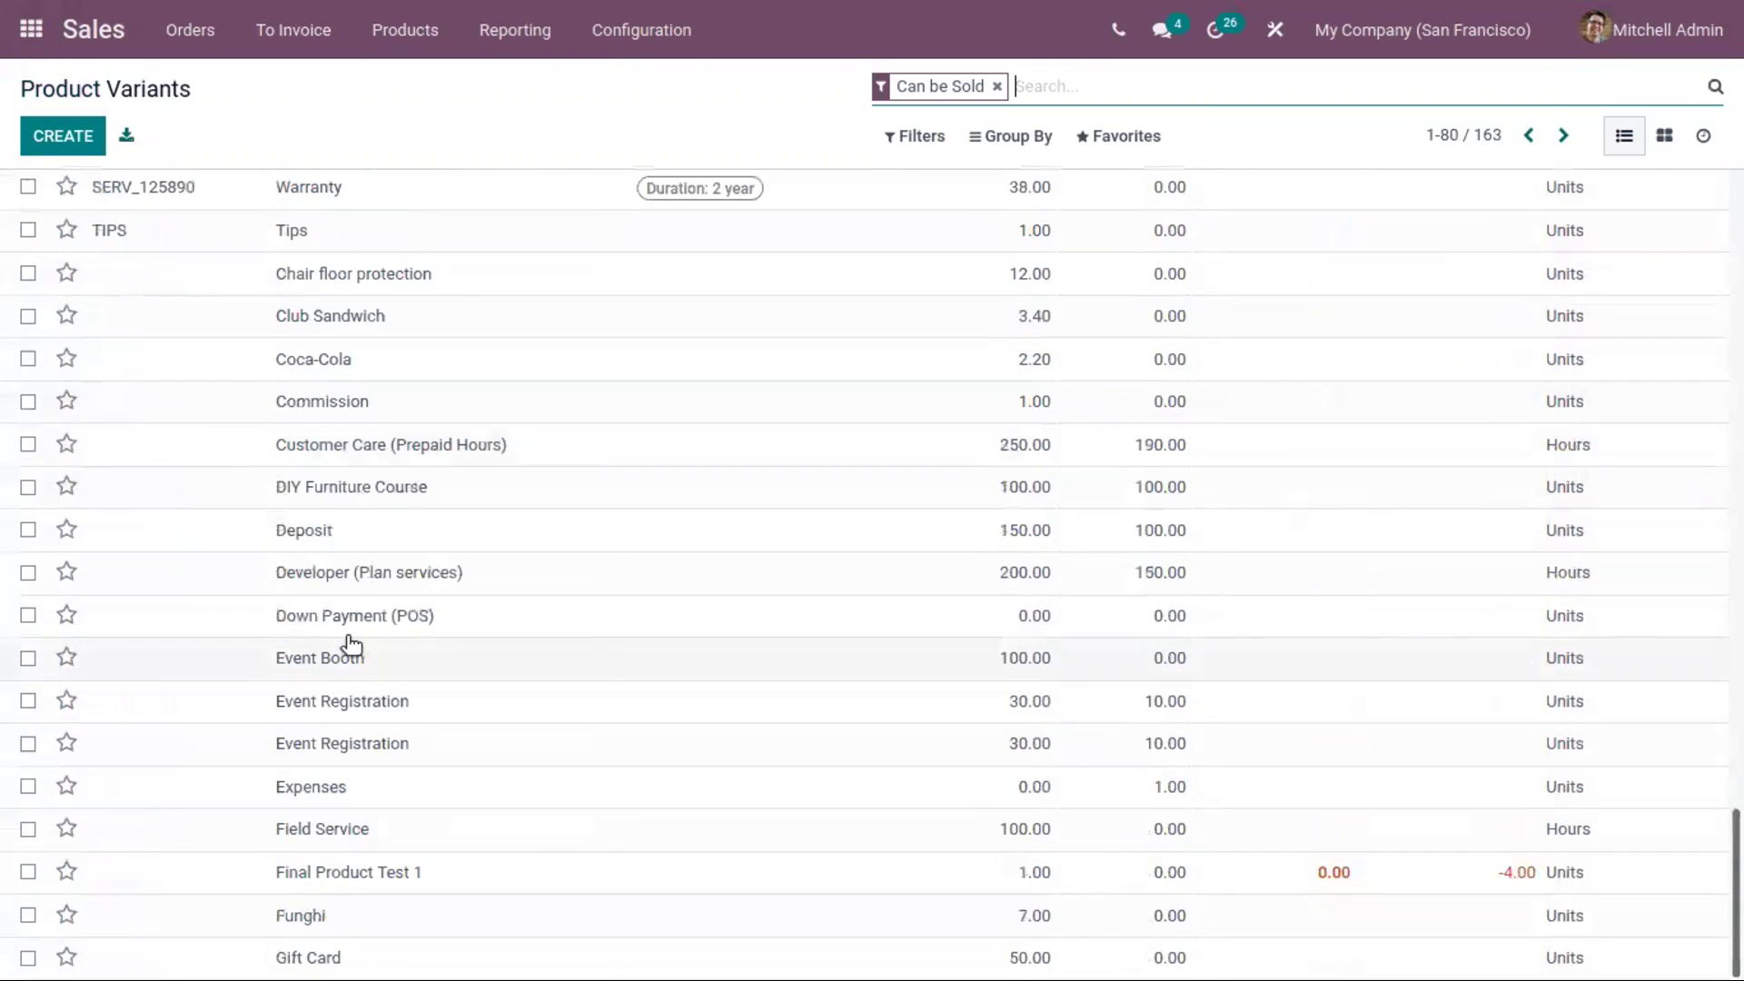
scroll(352, 645, up, 5)
scroll(1187, 525, up, 20)
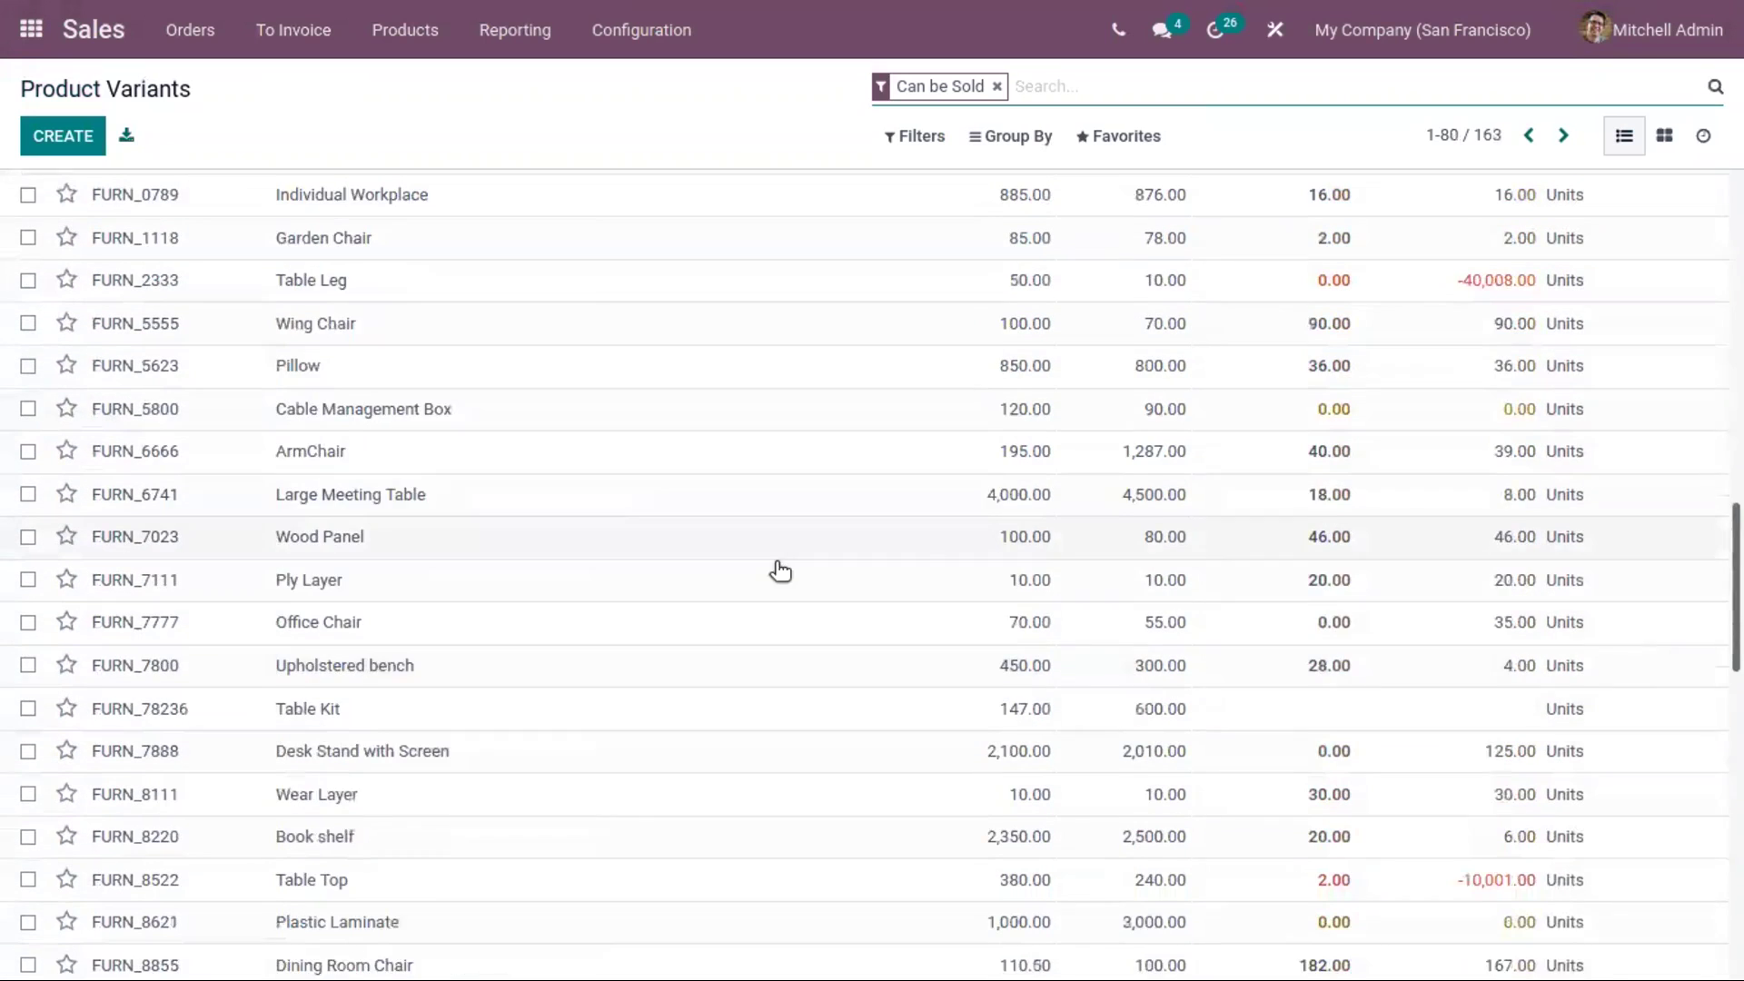
scroll(466, 232, up, 3)
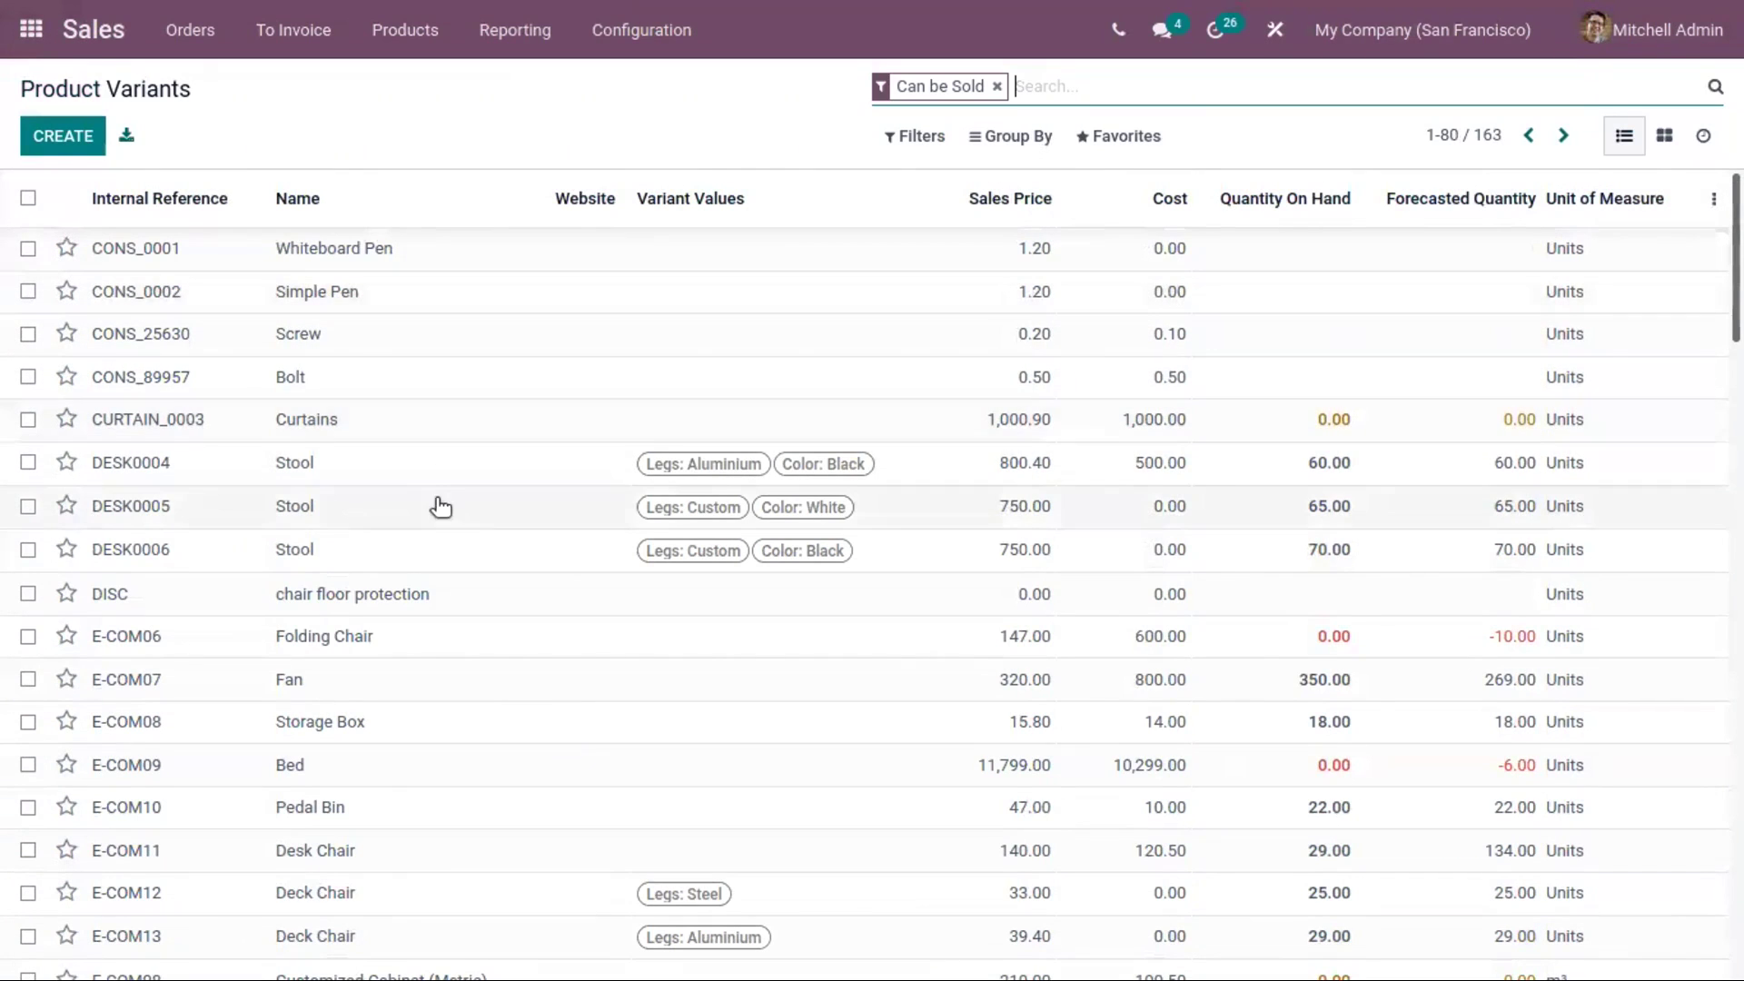
Open the Stool variant DESK0004 and examine its general, sales, purchase, inventory and accounting details
click(421, 479)
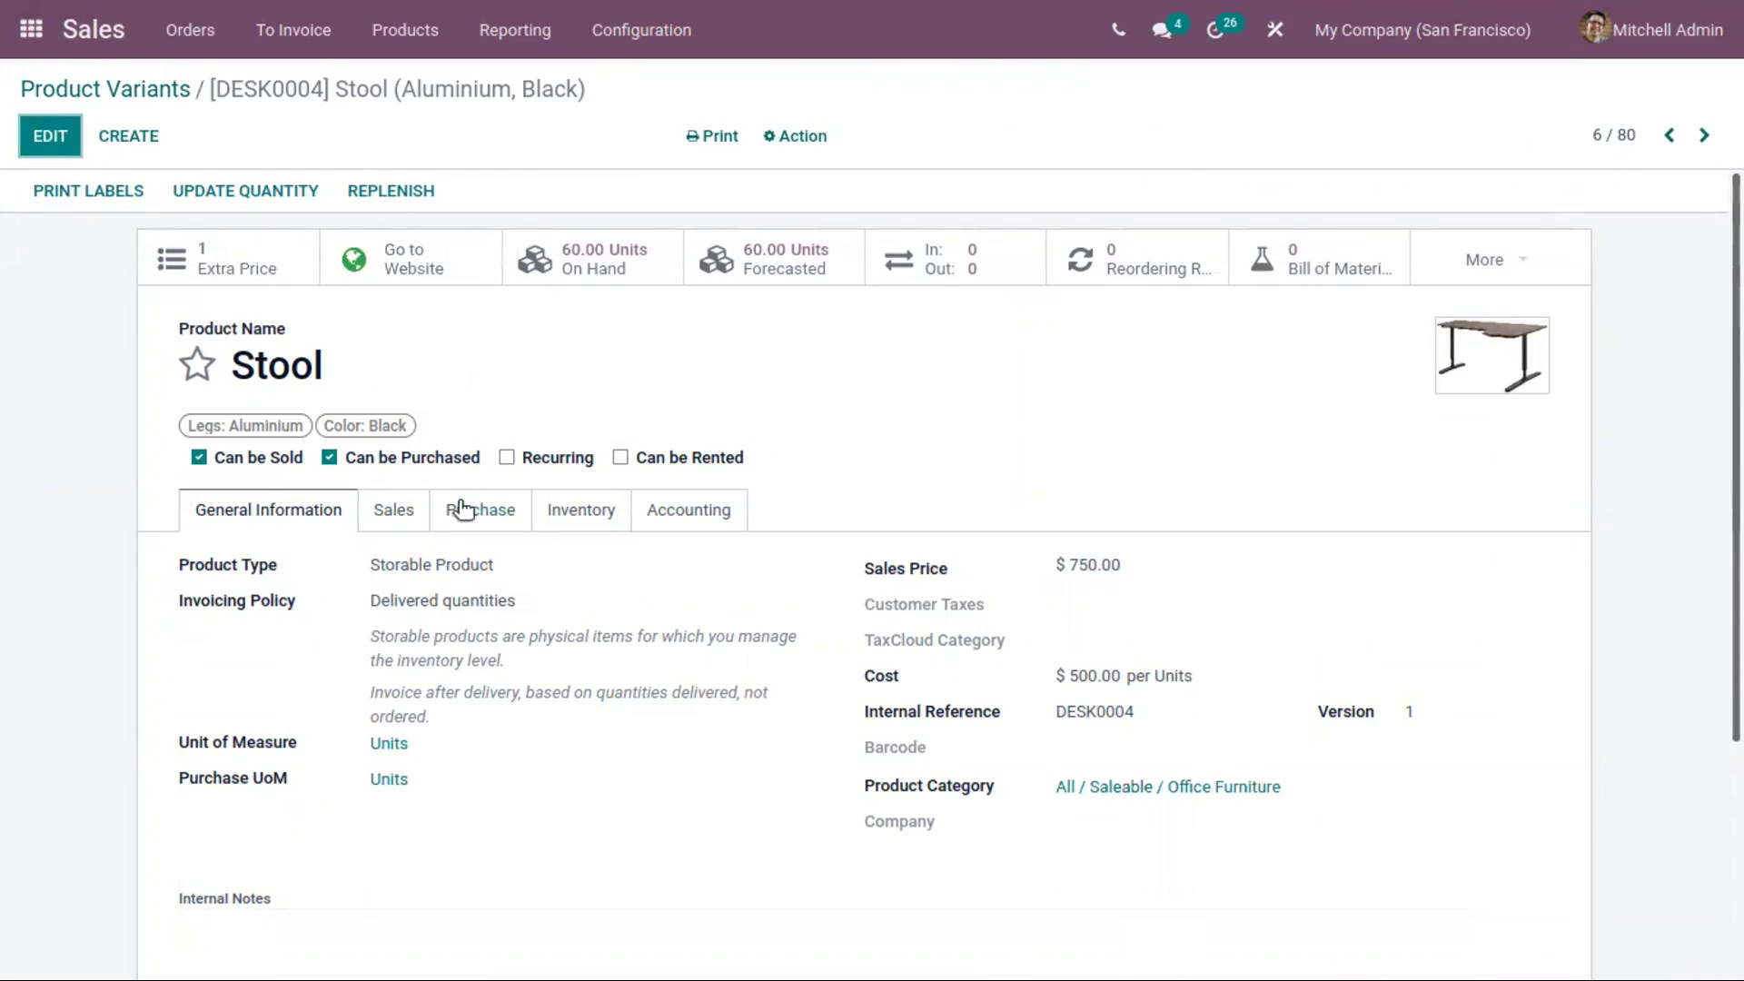
click(413, 519)
click(313, 512)
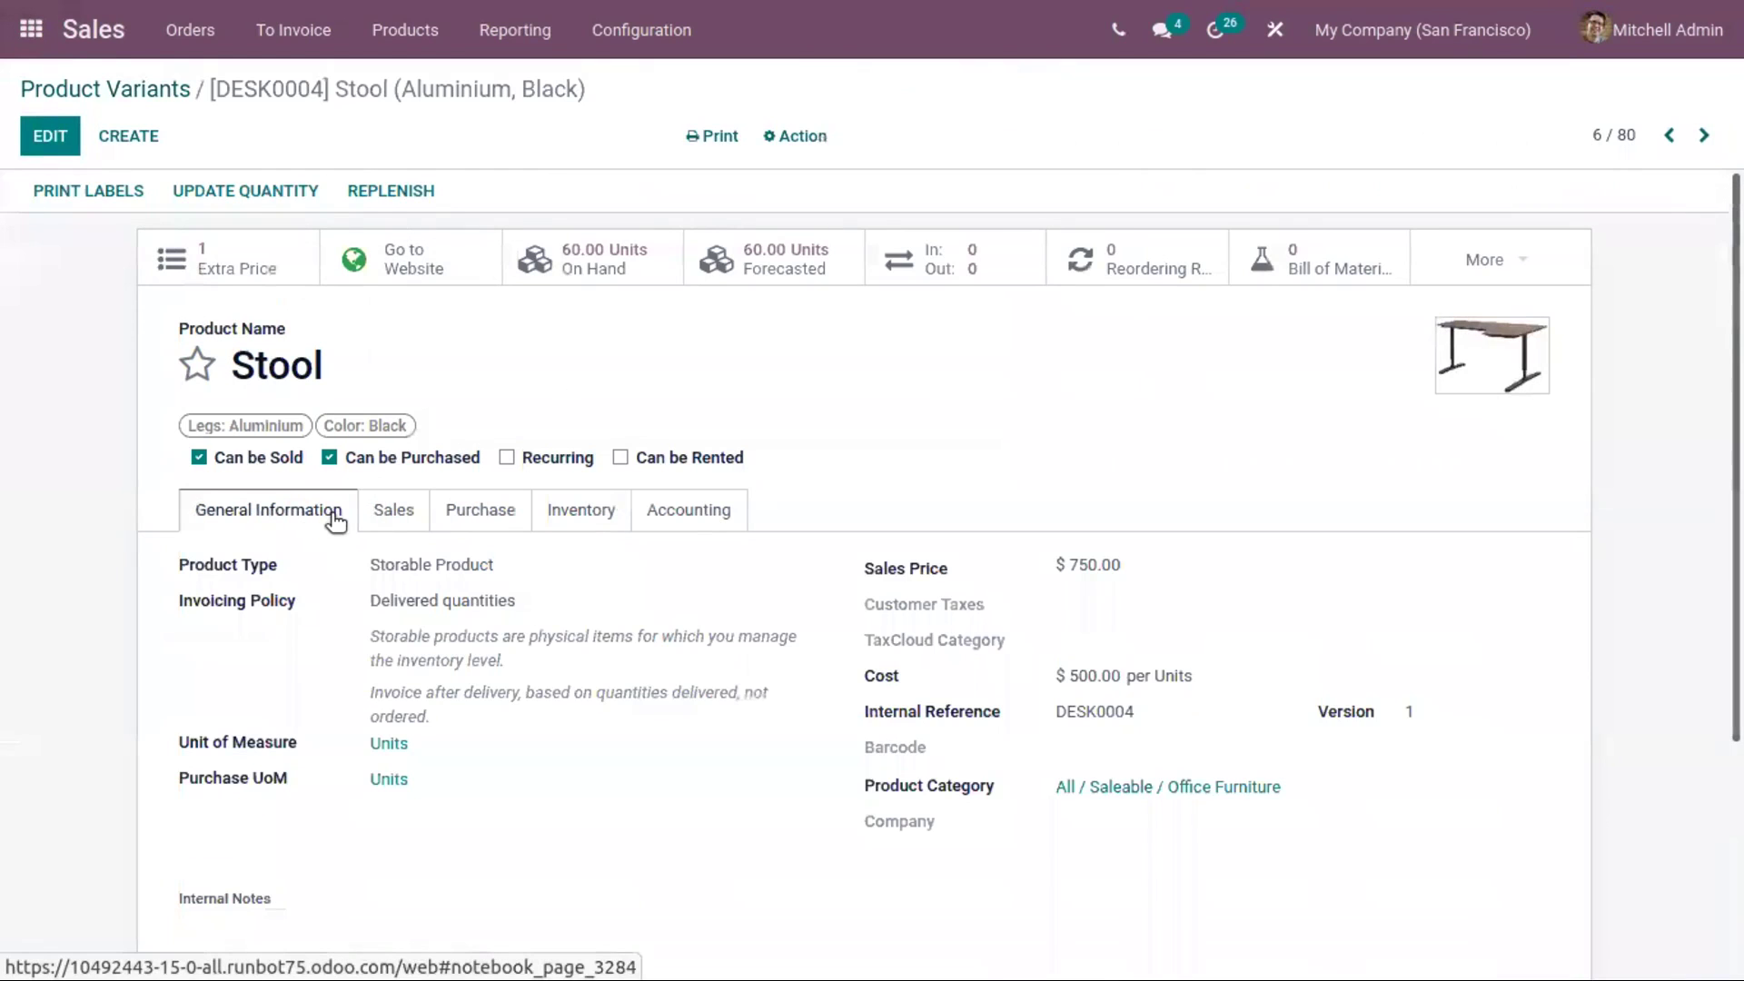
click(388, 519)
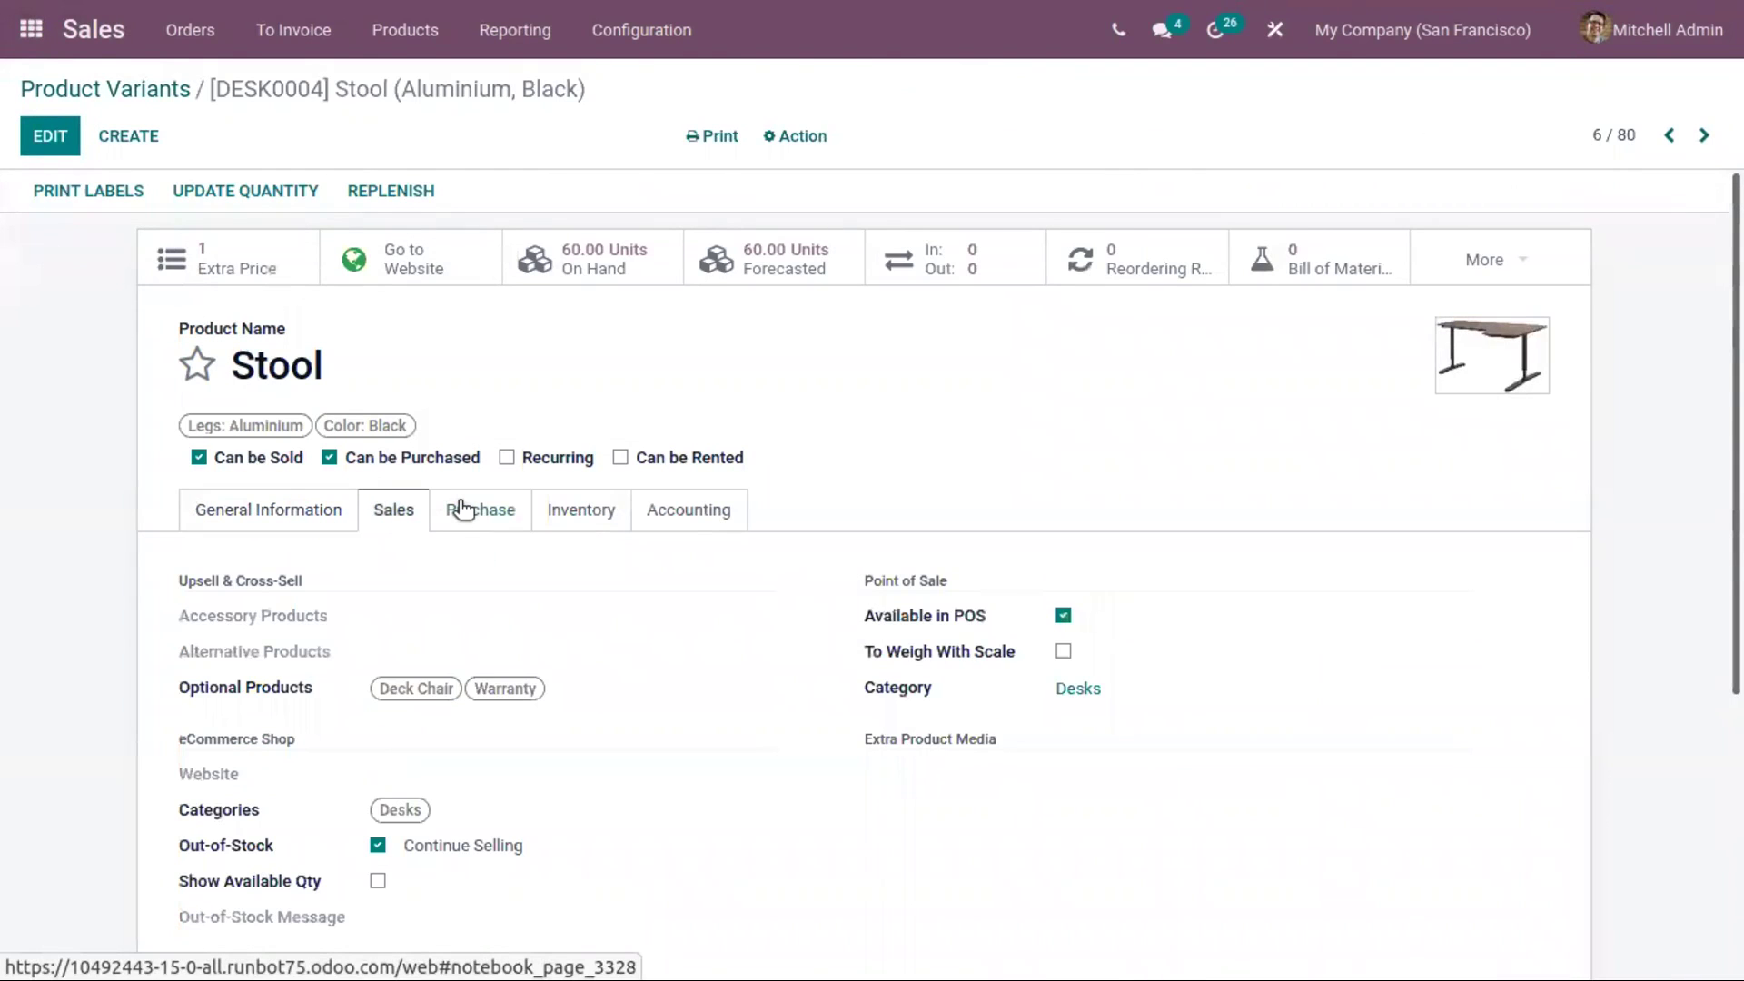
click(463, 511)
click(576, 509)
click(672, 514)
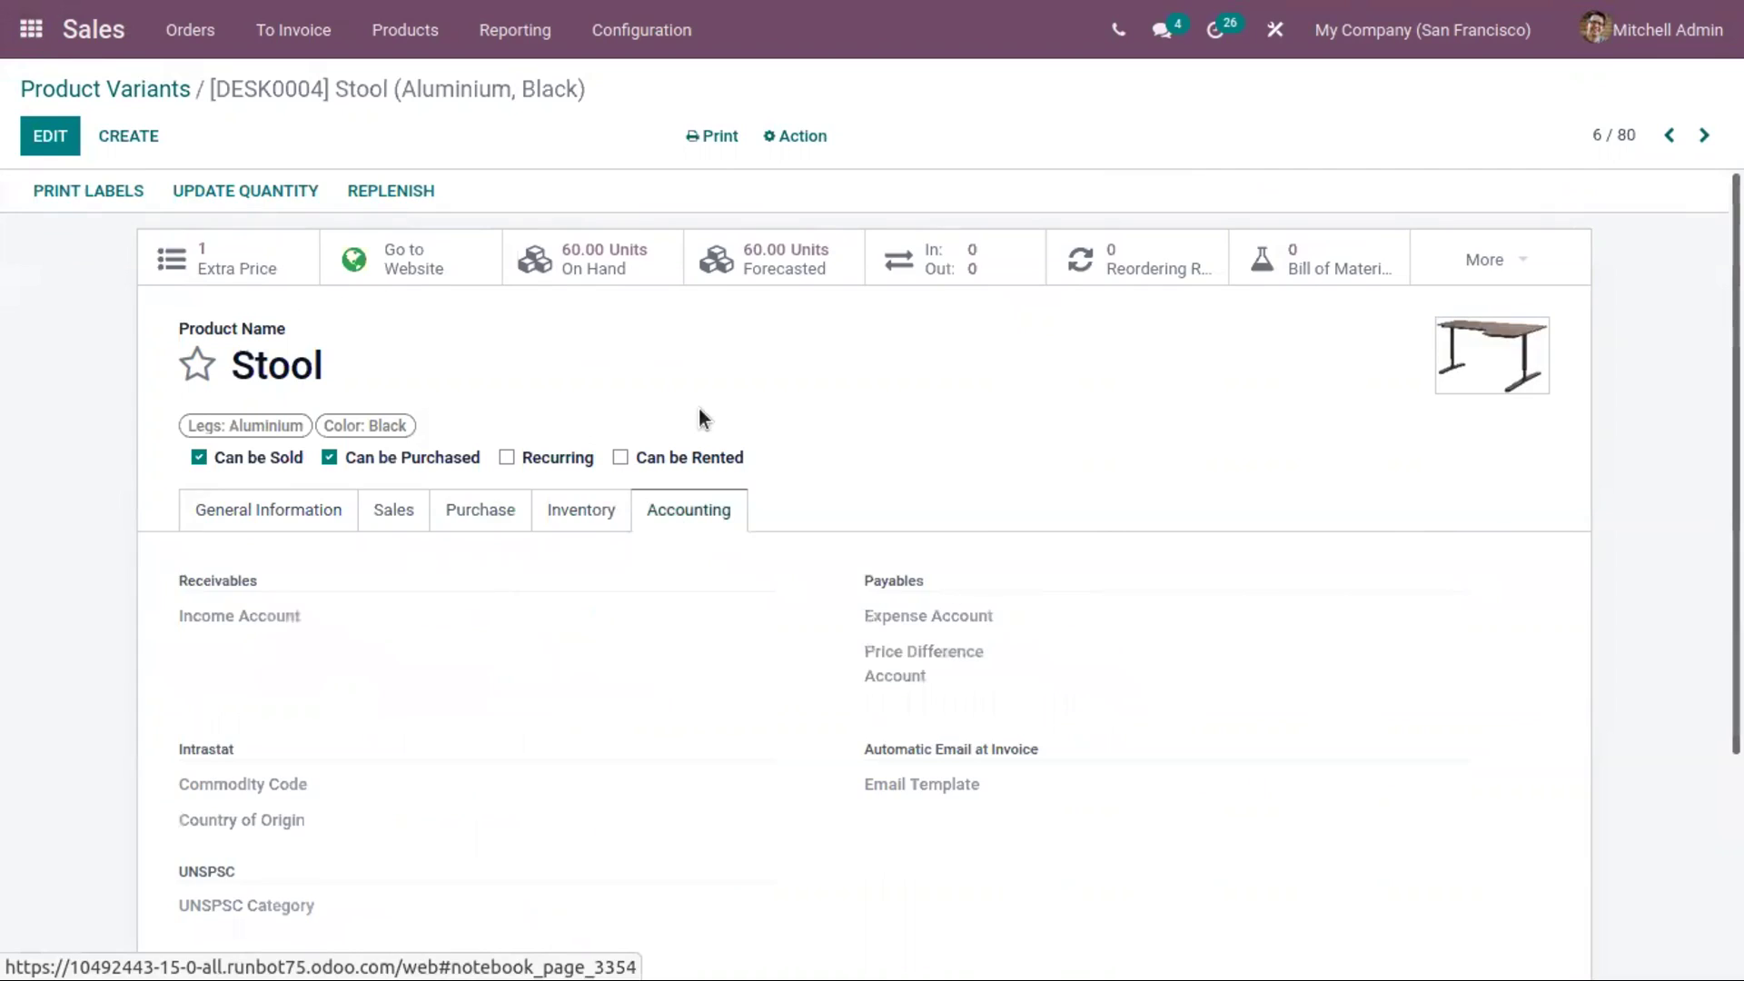
Open the stock quantity update list from the Stool (Aluminium, Black) variant
scroll(700, 413, down, 3)
scroll(836, 427, up, 3)
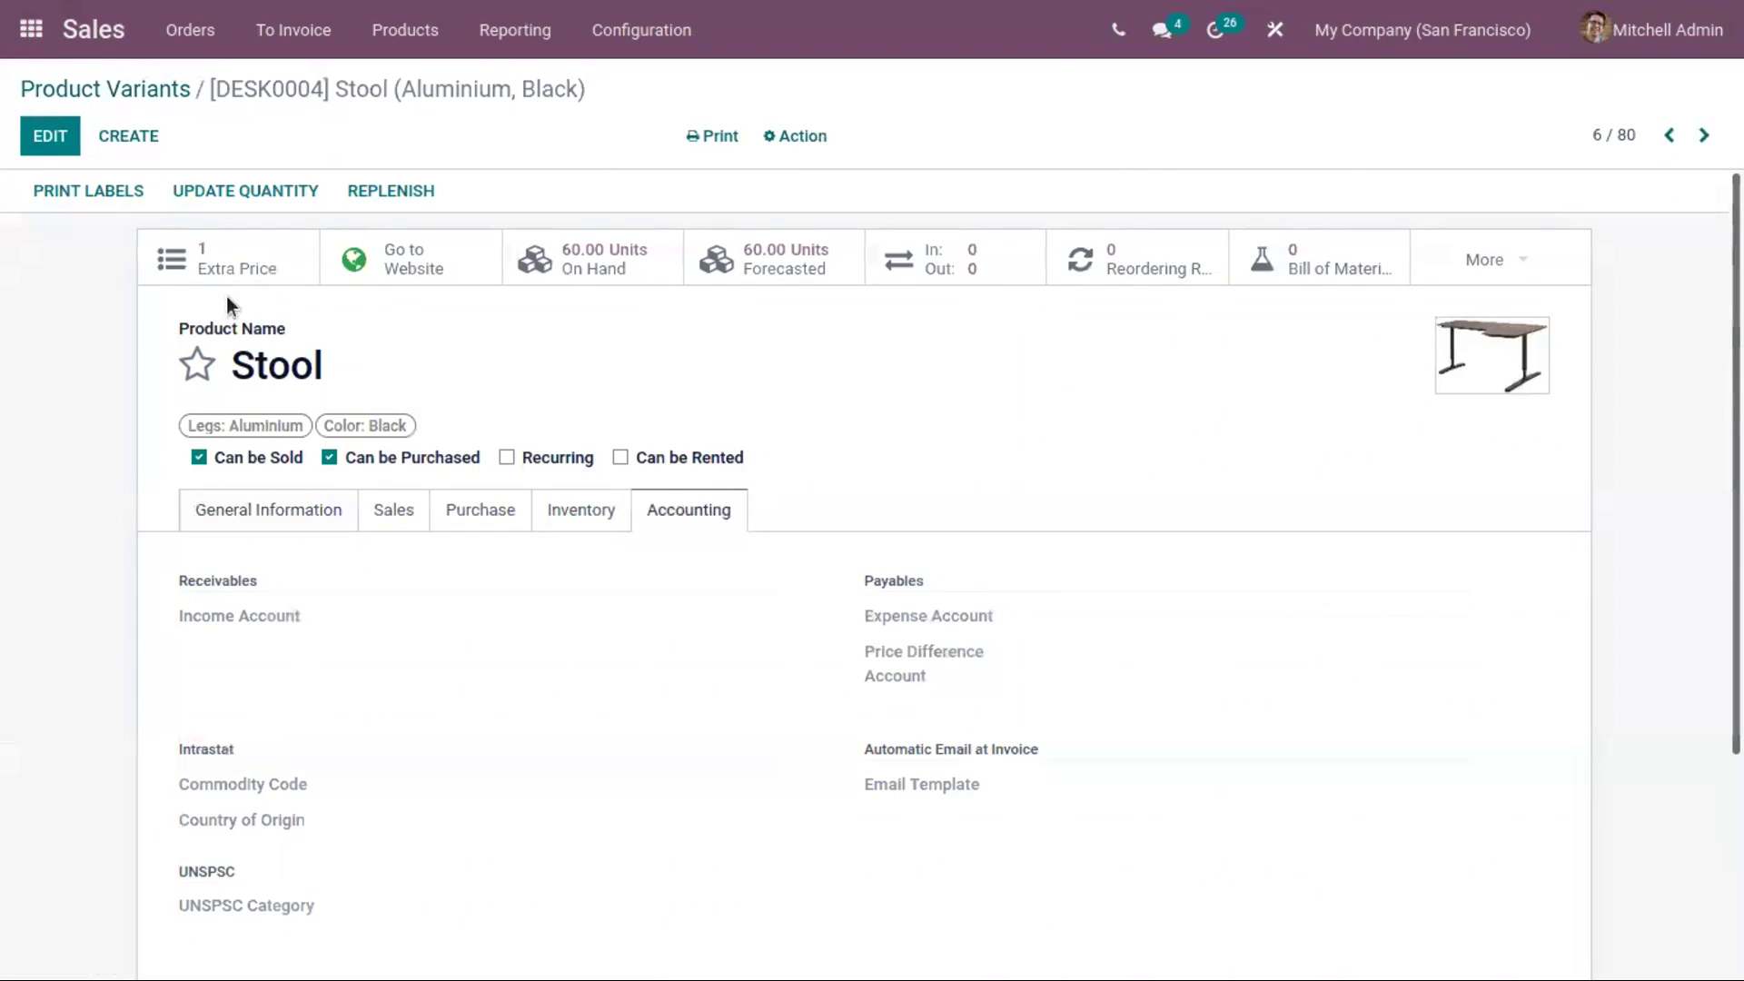
click(232, 193)
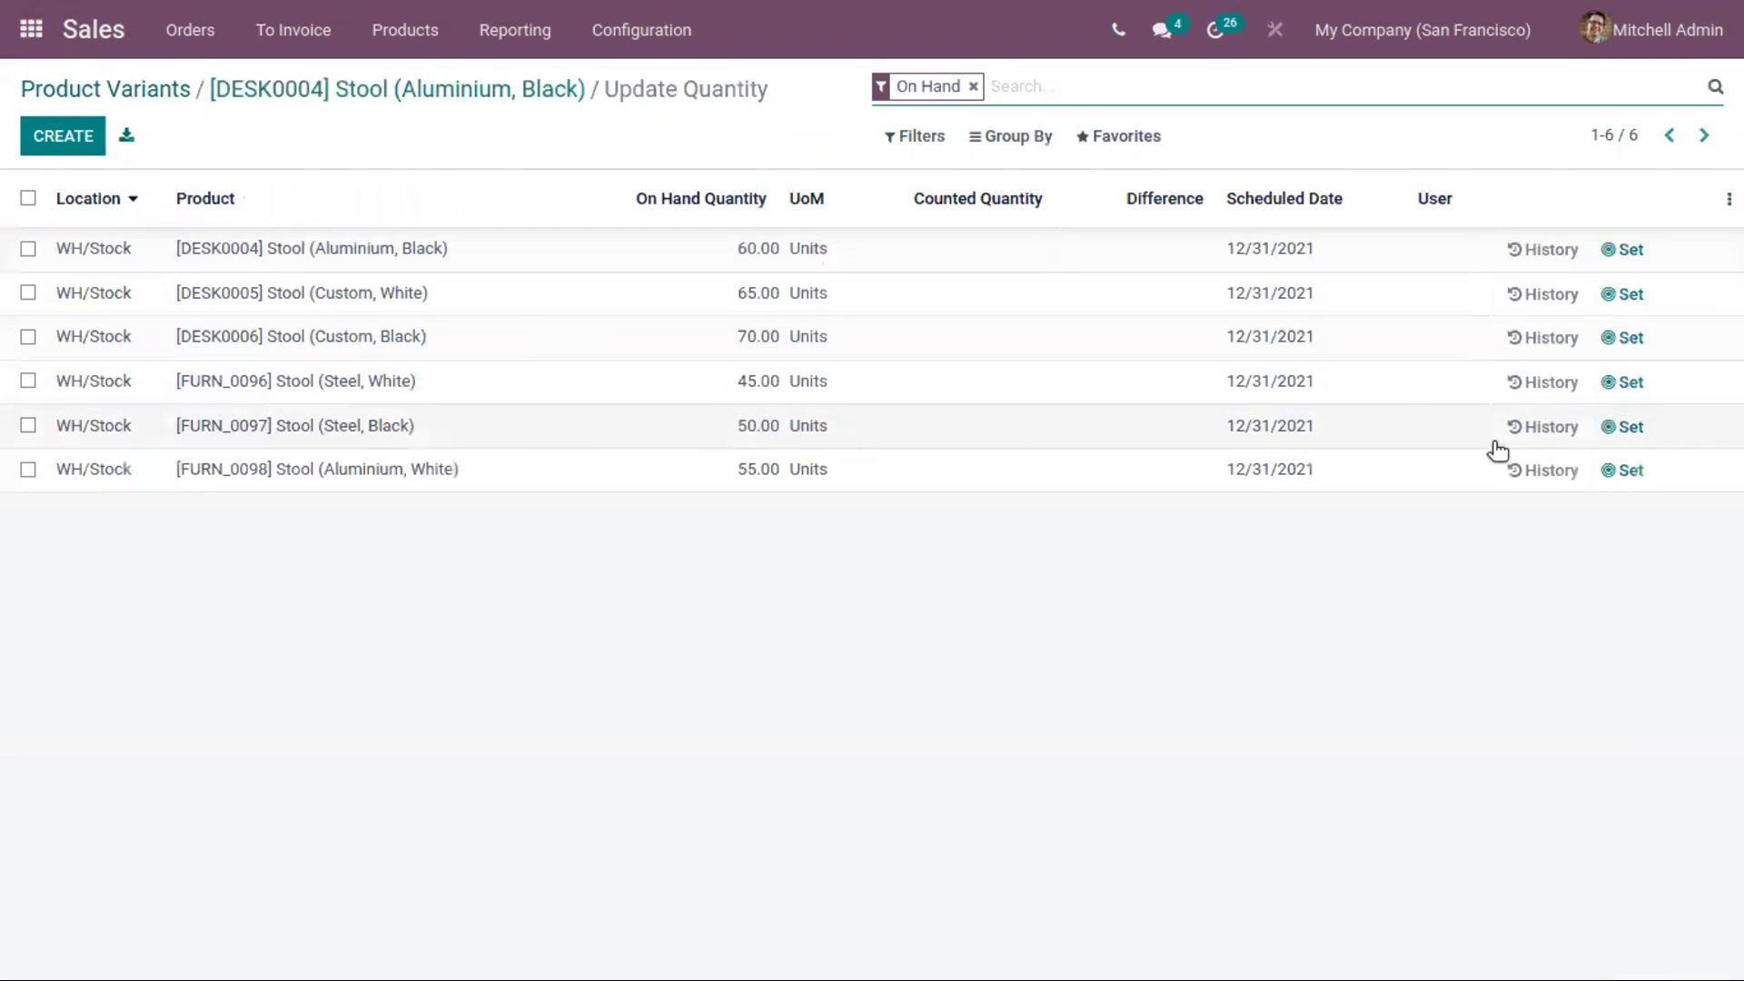
Set the counted quantity of Stool (Steel, Black) to 60 and apply the stock adjustment
click(768, 419)
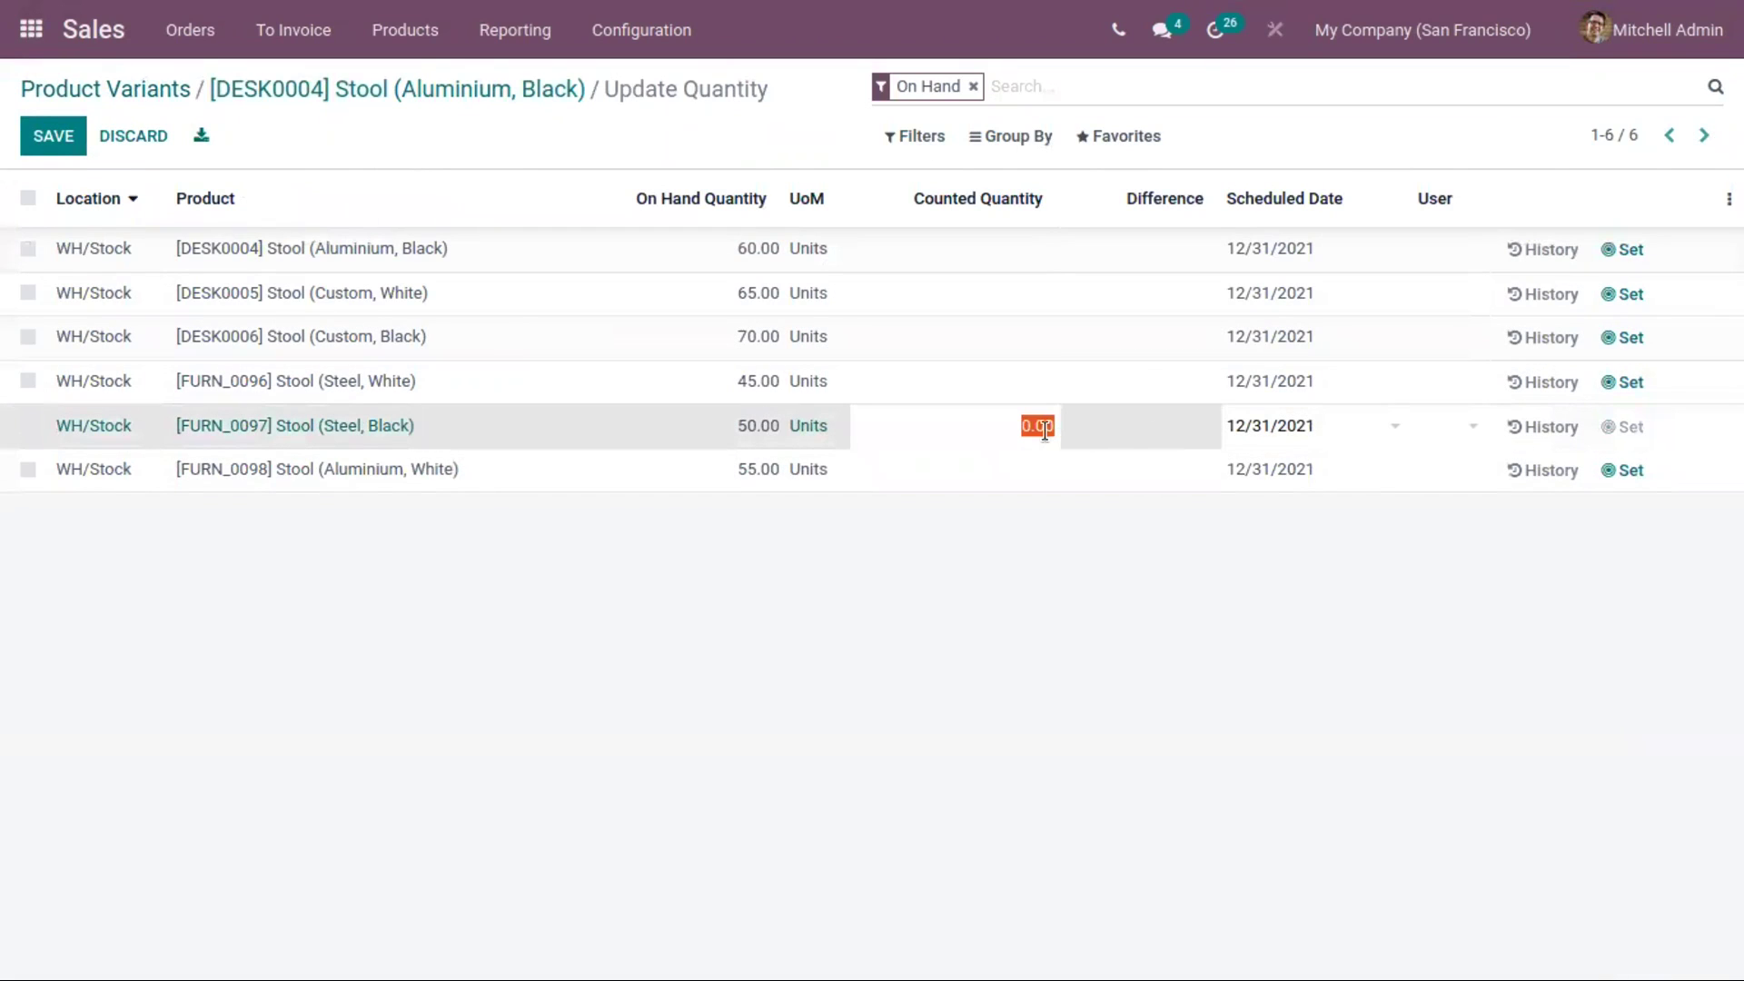
text(60)
click(1219, 552)
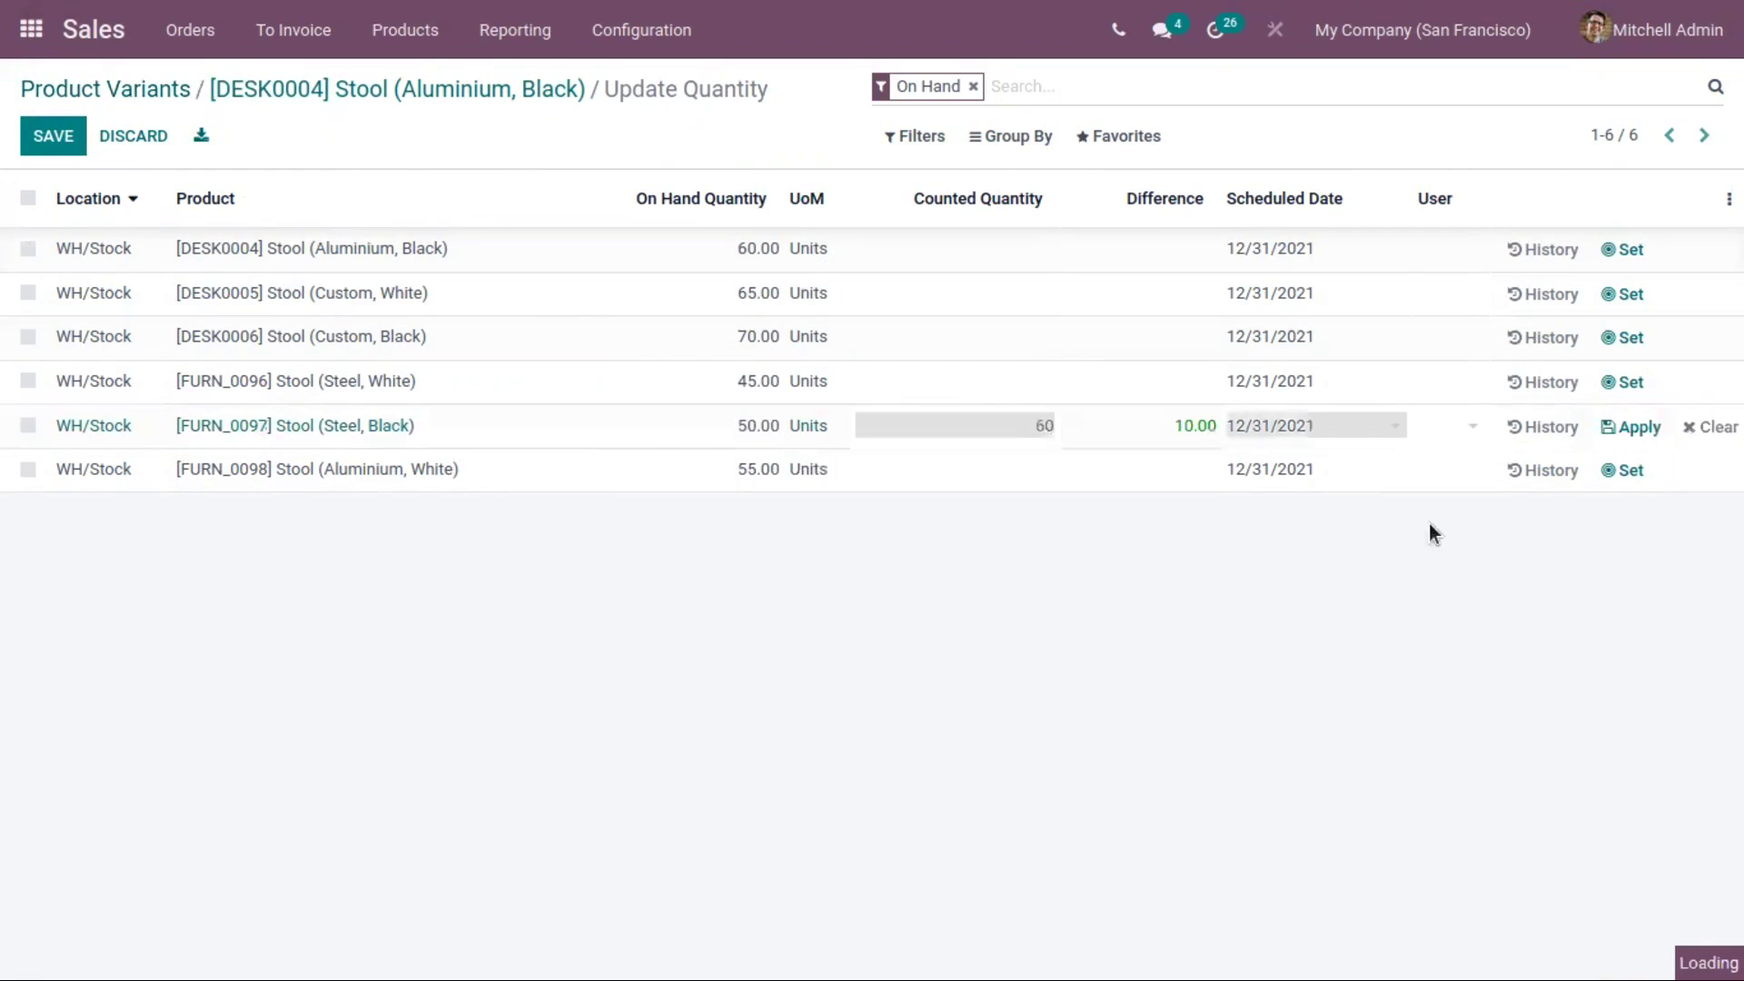
click(1630, 428)
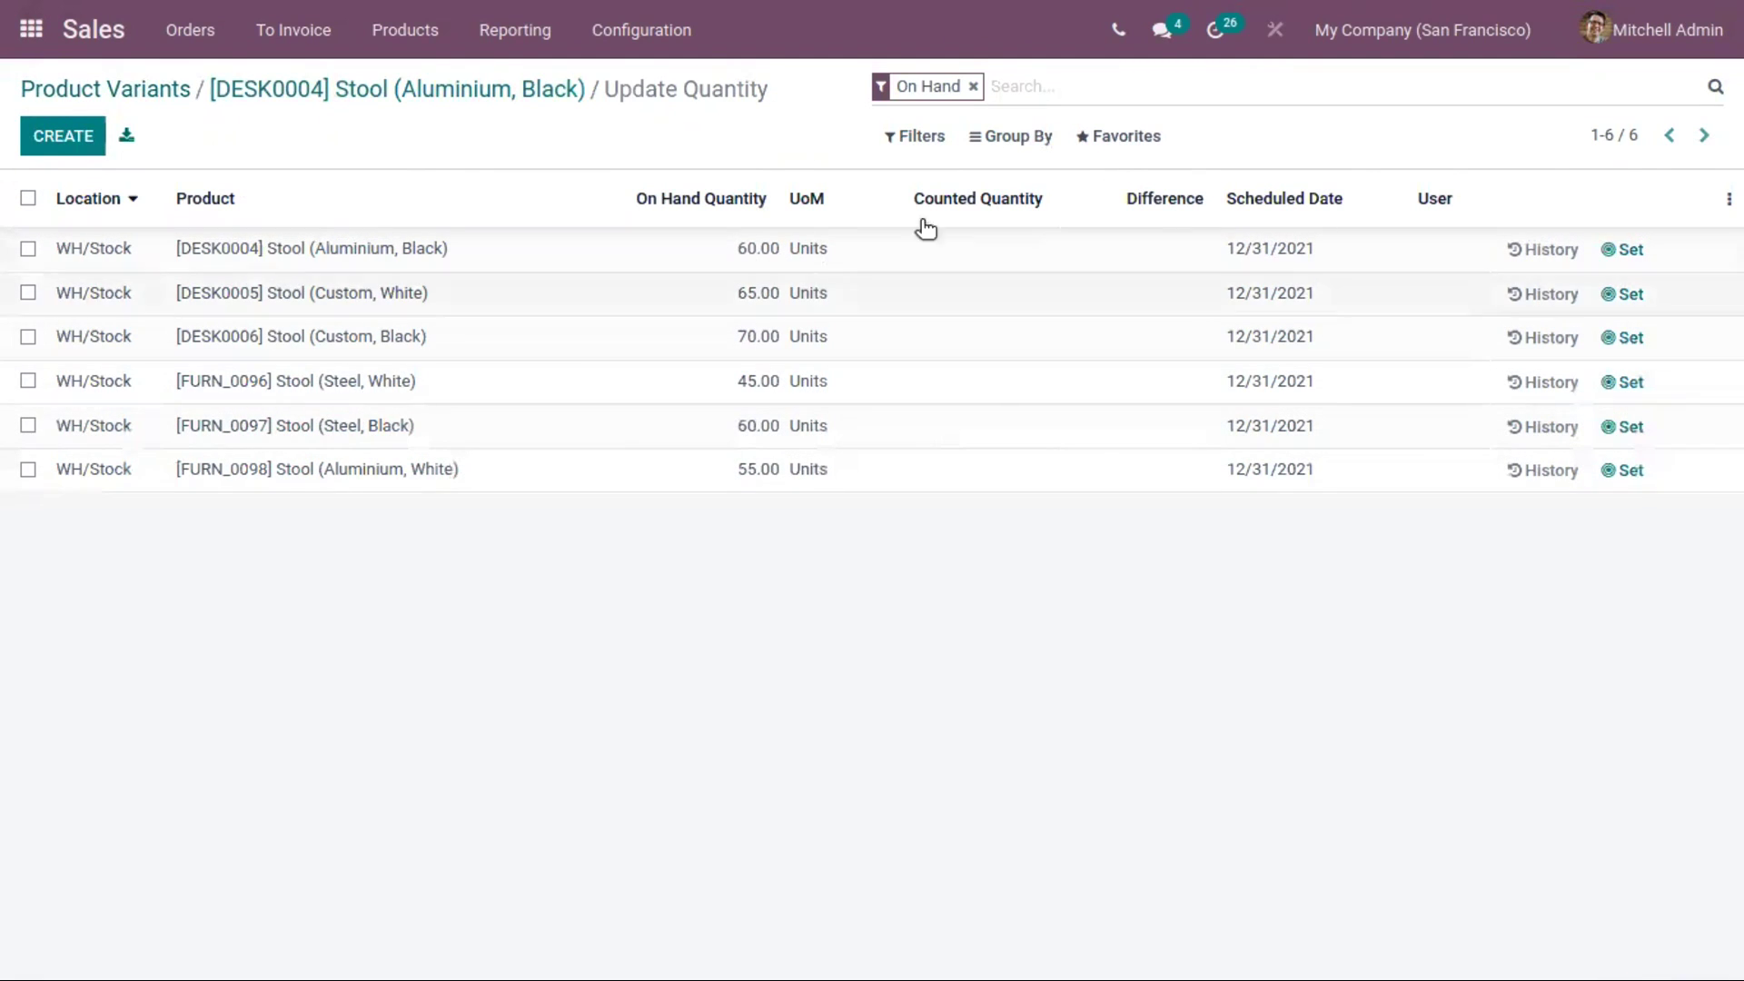
Return to the Stool (Aluminium, Black) variant, examine its extra price rules and go back to the variant
click(454, 91)
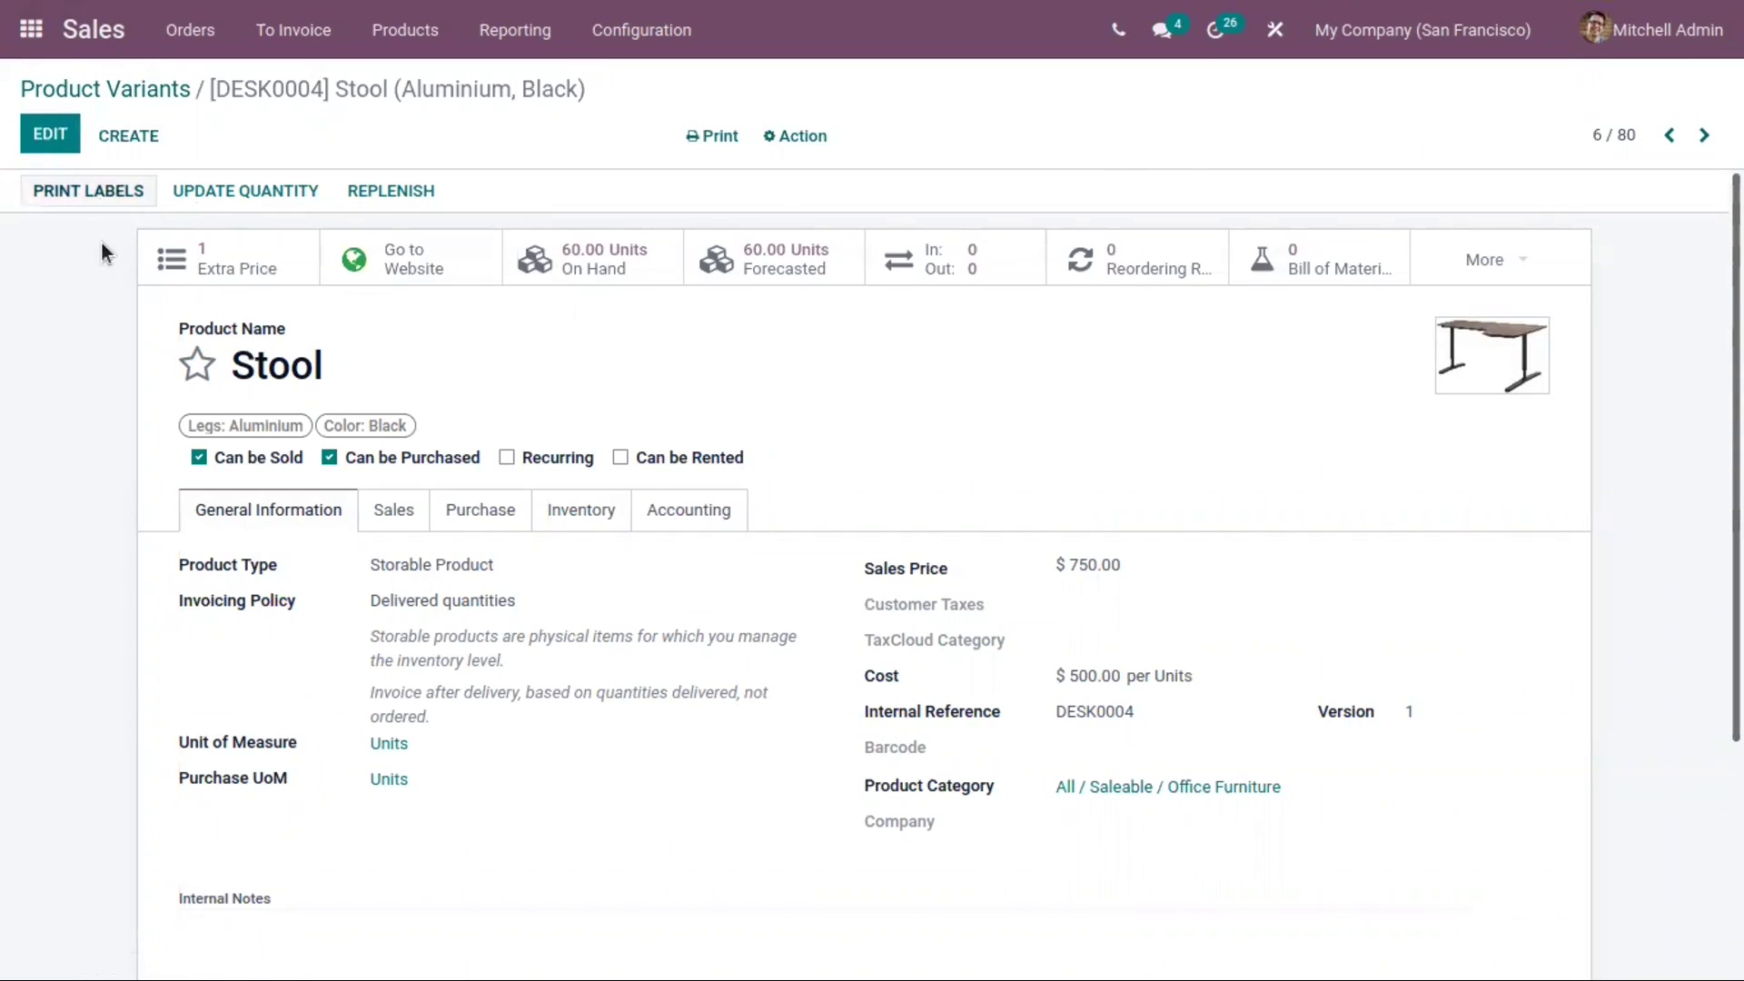
click(259, 257)
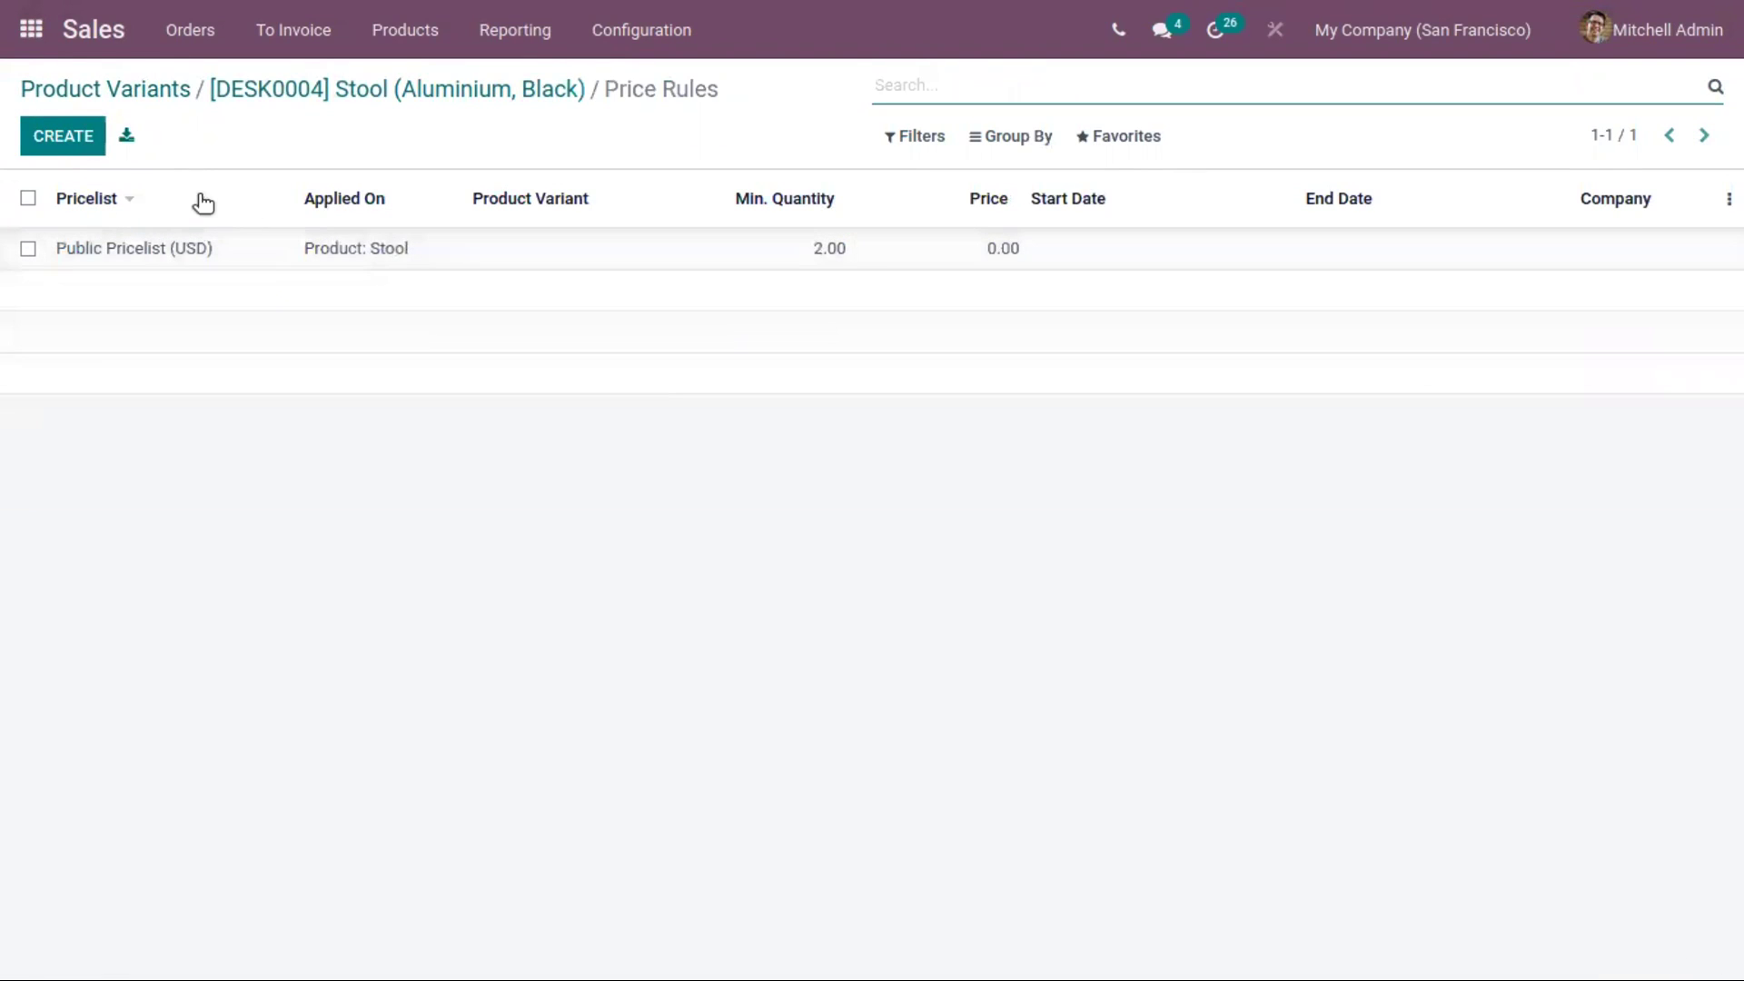
click(284, 93)
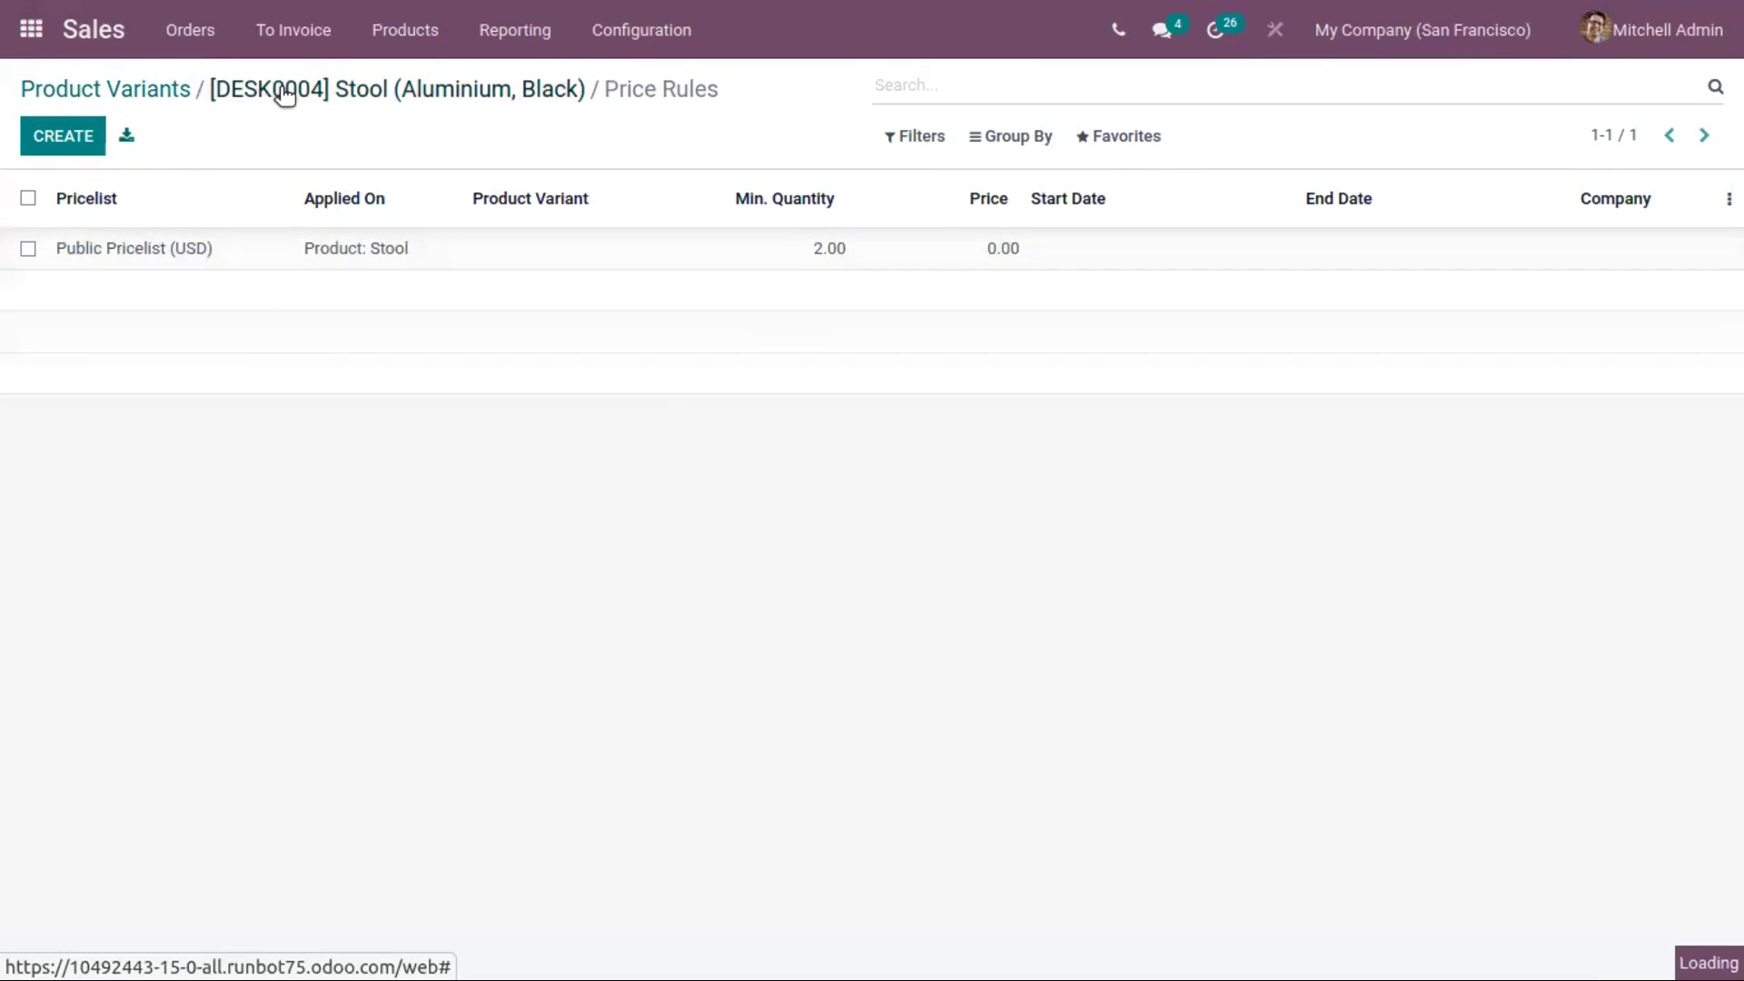